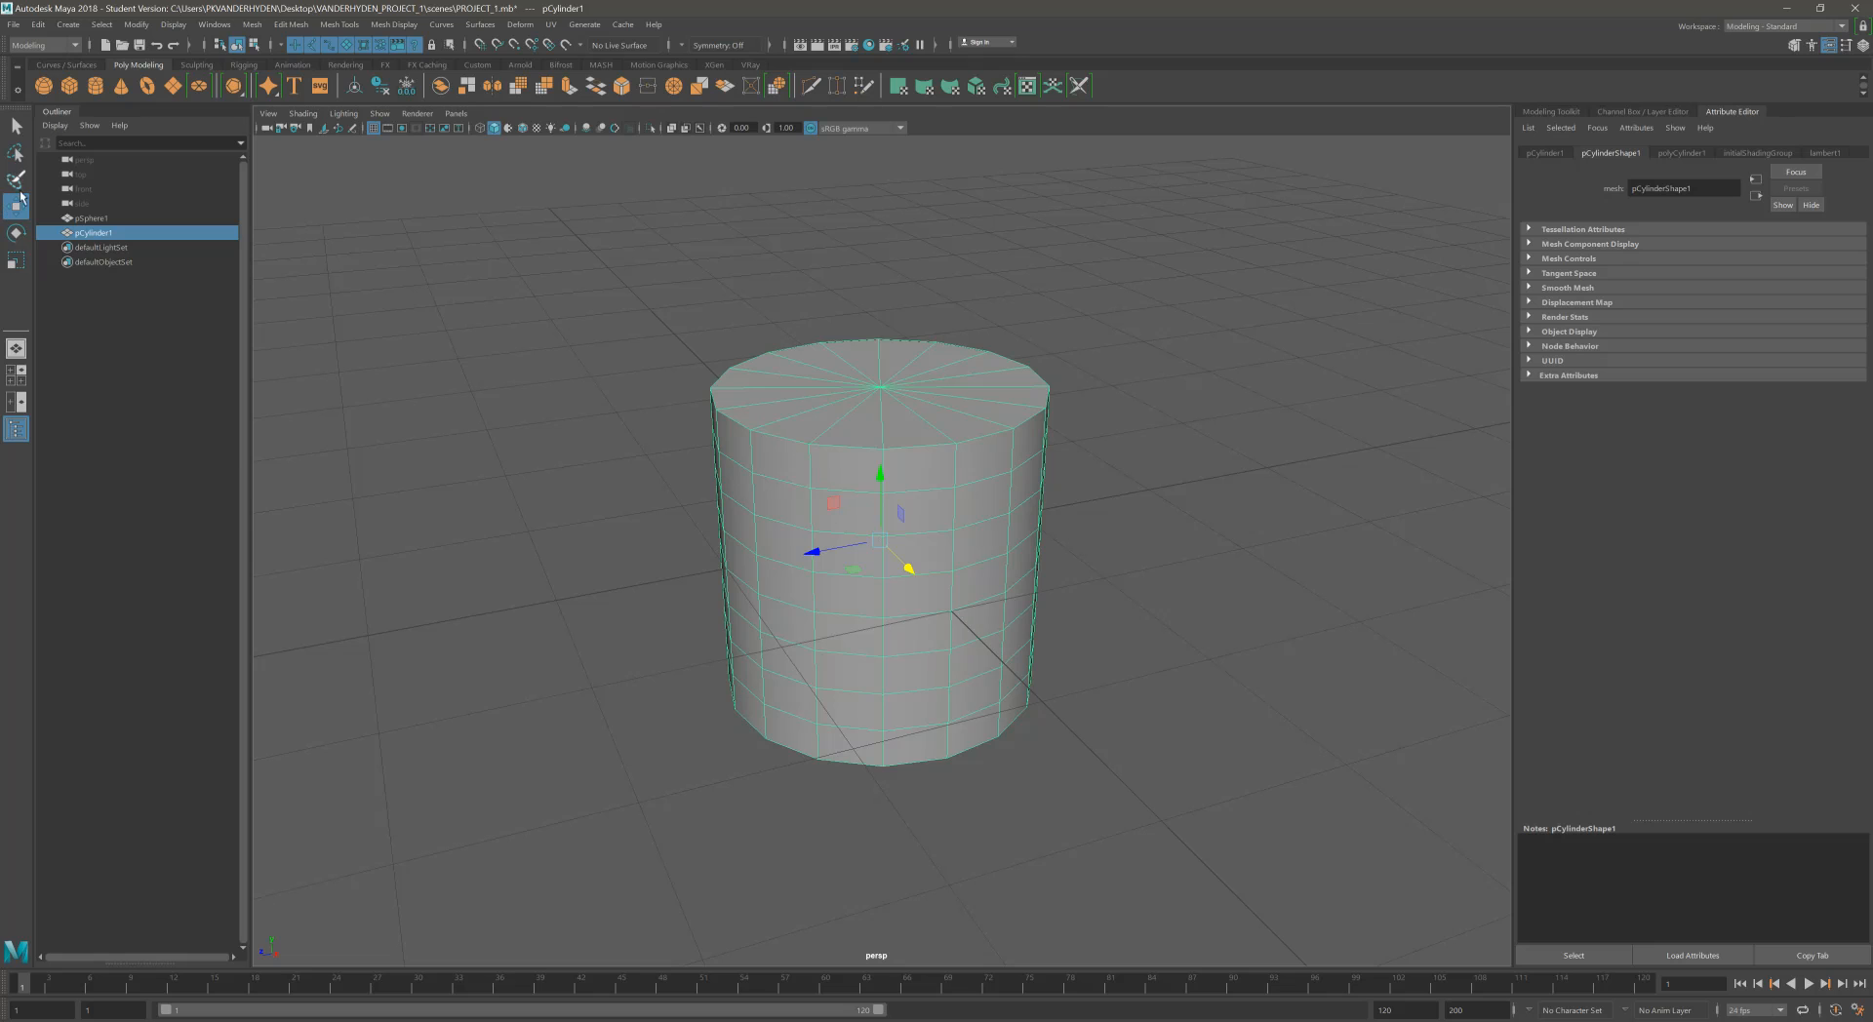
Show the four-view layout of the scene and return to the single perspective view.
left_click_drag(1063, 499, 951, 454, "alt")
middle_click_drag(951, 454, 899, 478, "alt")
left_click_drag(908, 482, 931, 465, "alt")
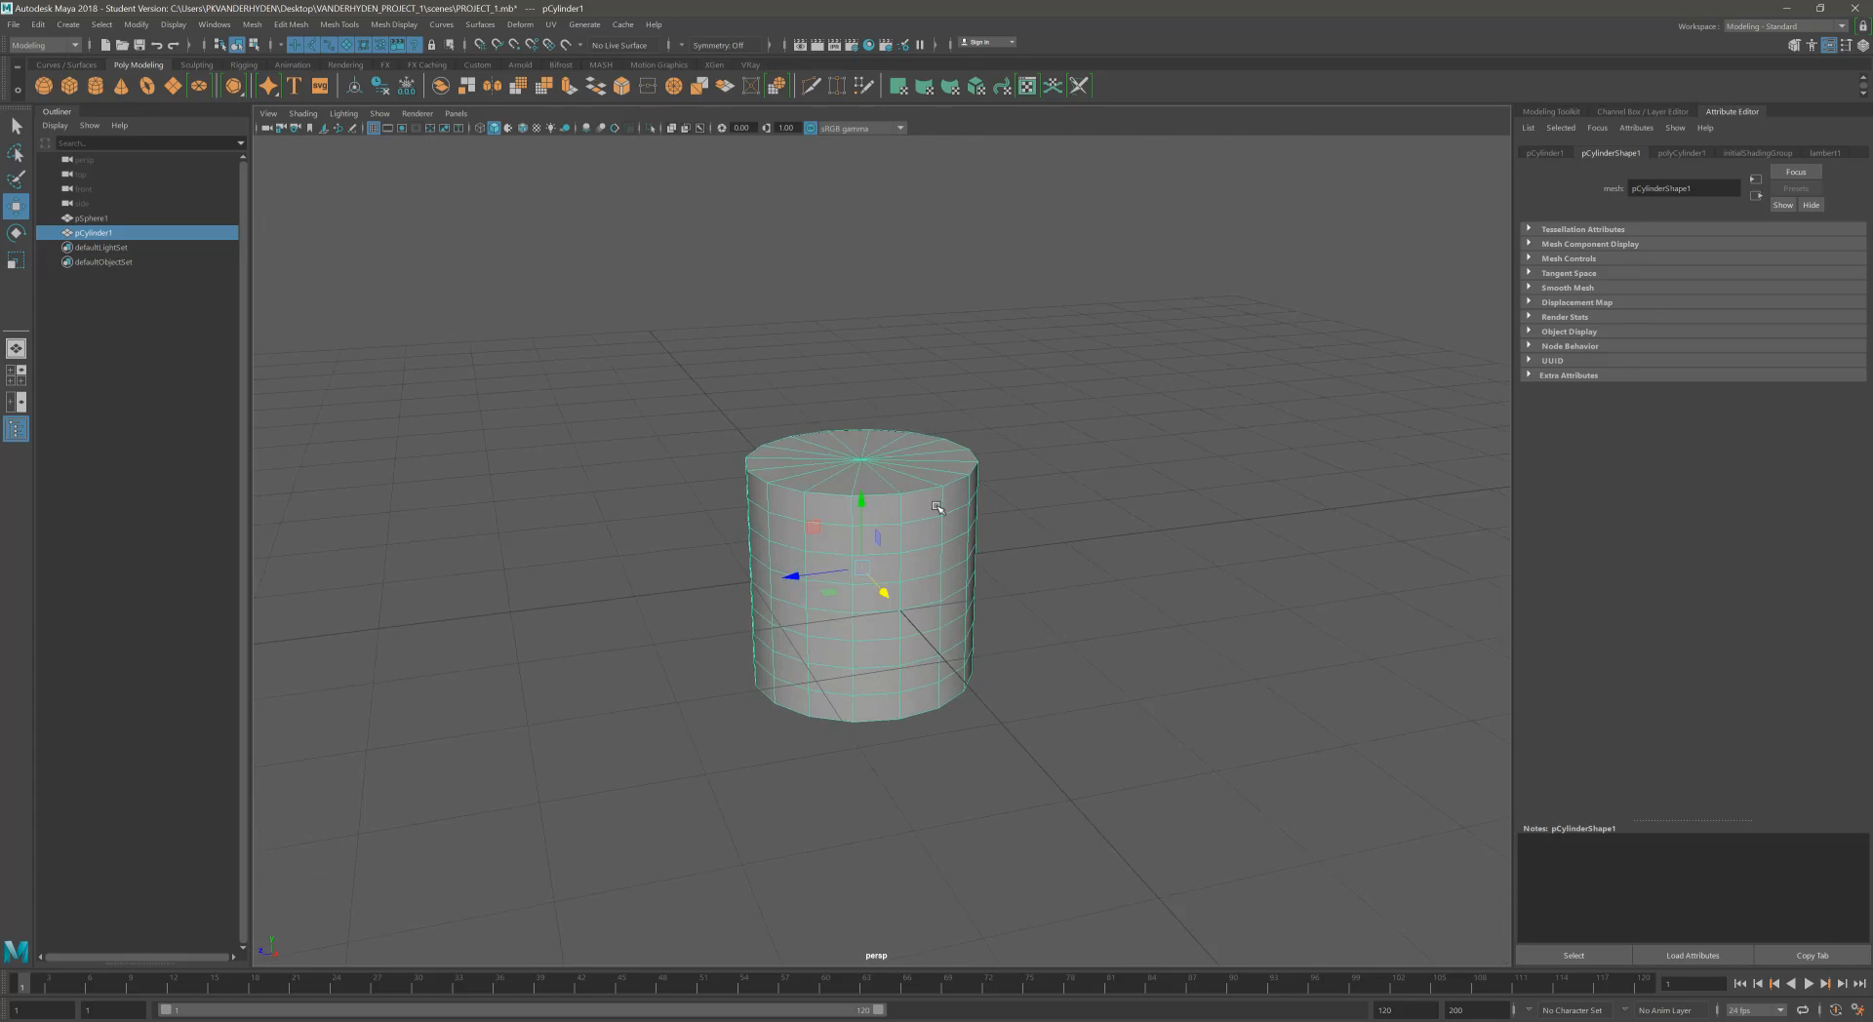
middle_click_drag(932, 465, 969, 451, "alt")
left_click(22, 381)
left_click(17, 348)
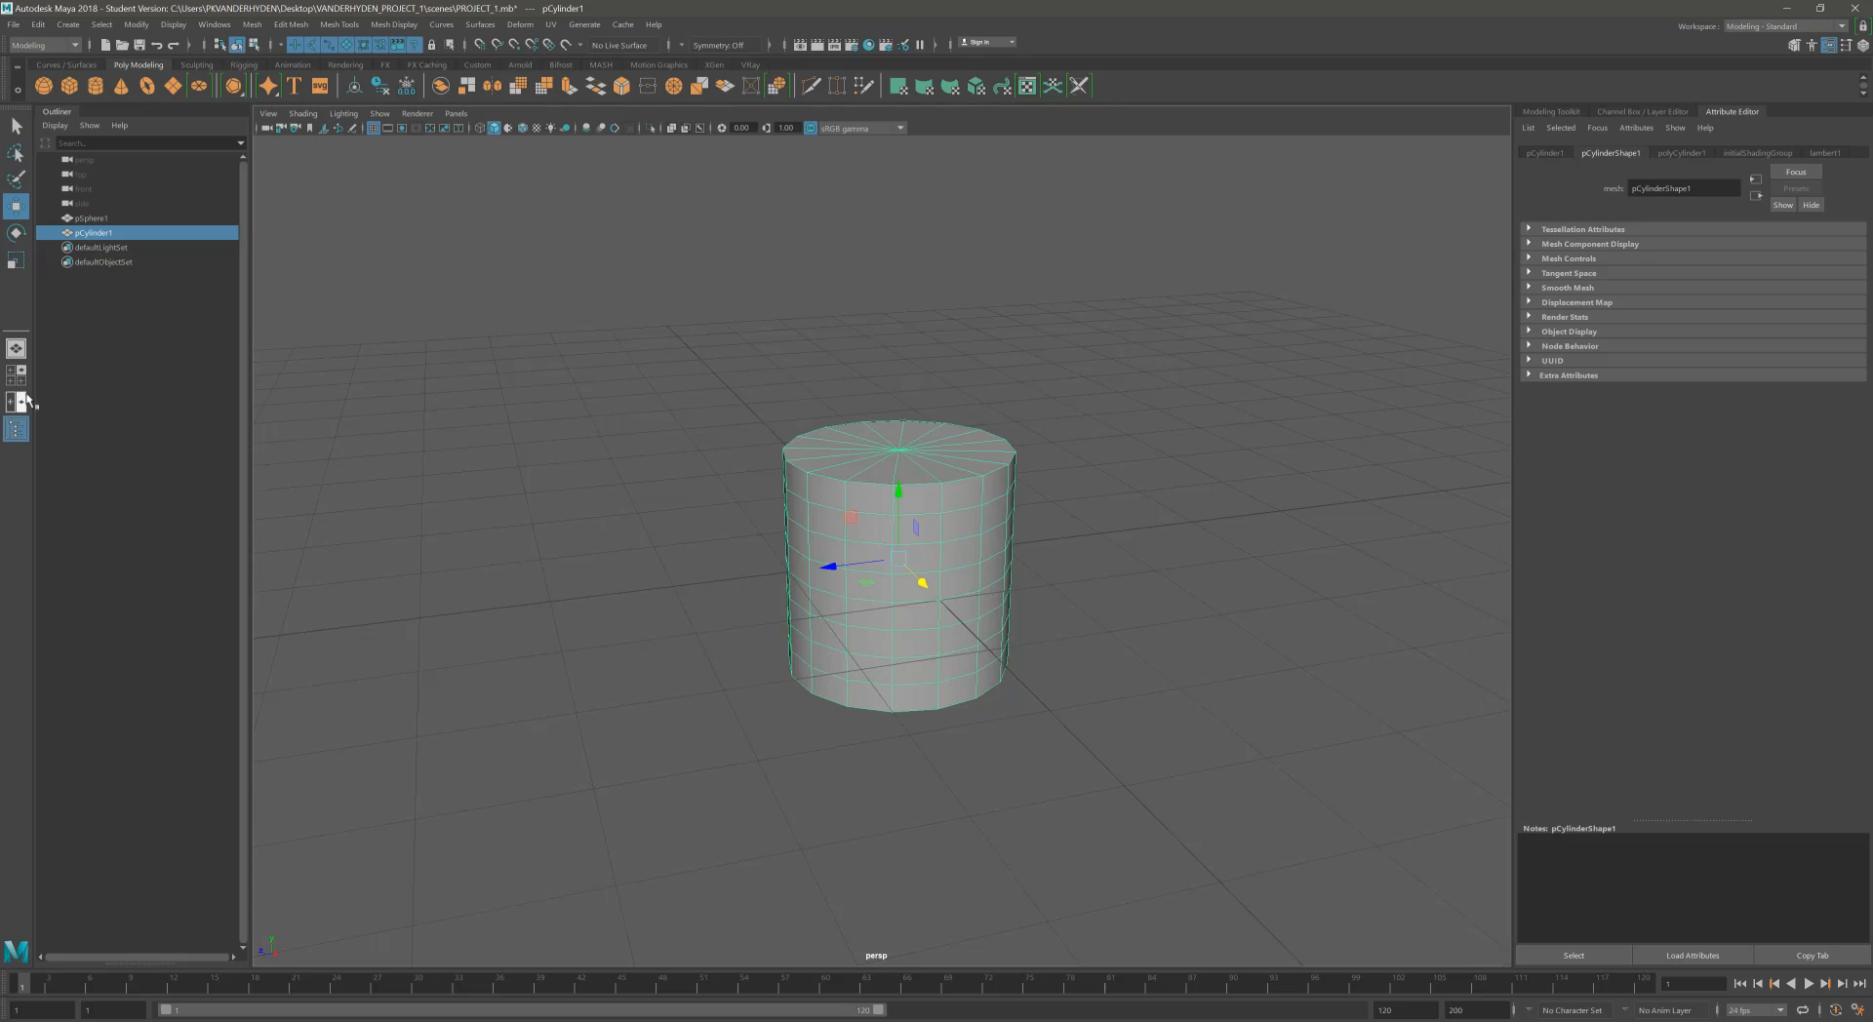
left_click(21, 376)
left_click(17, 349)
key("space")
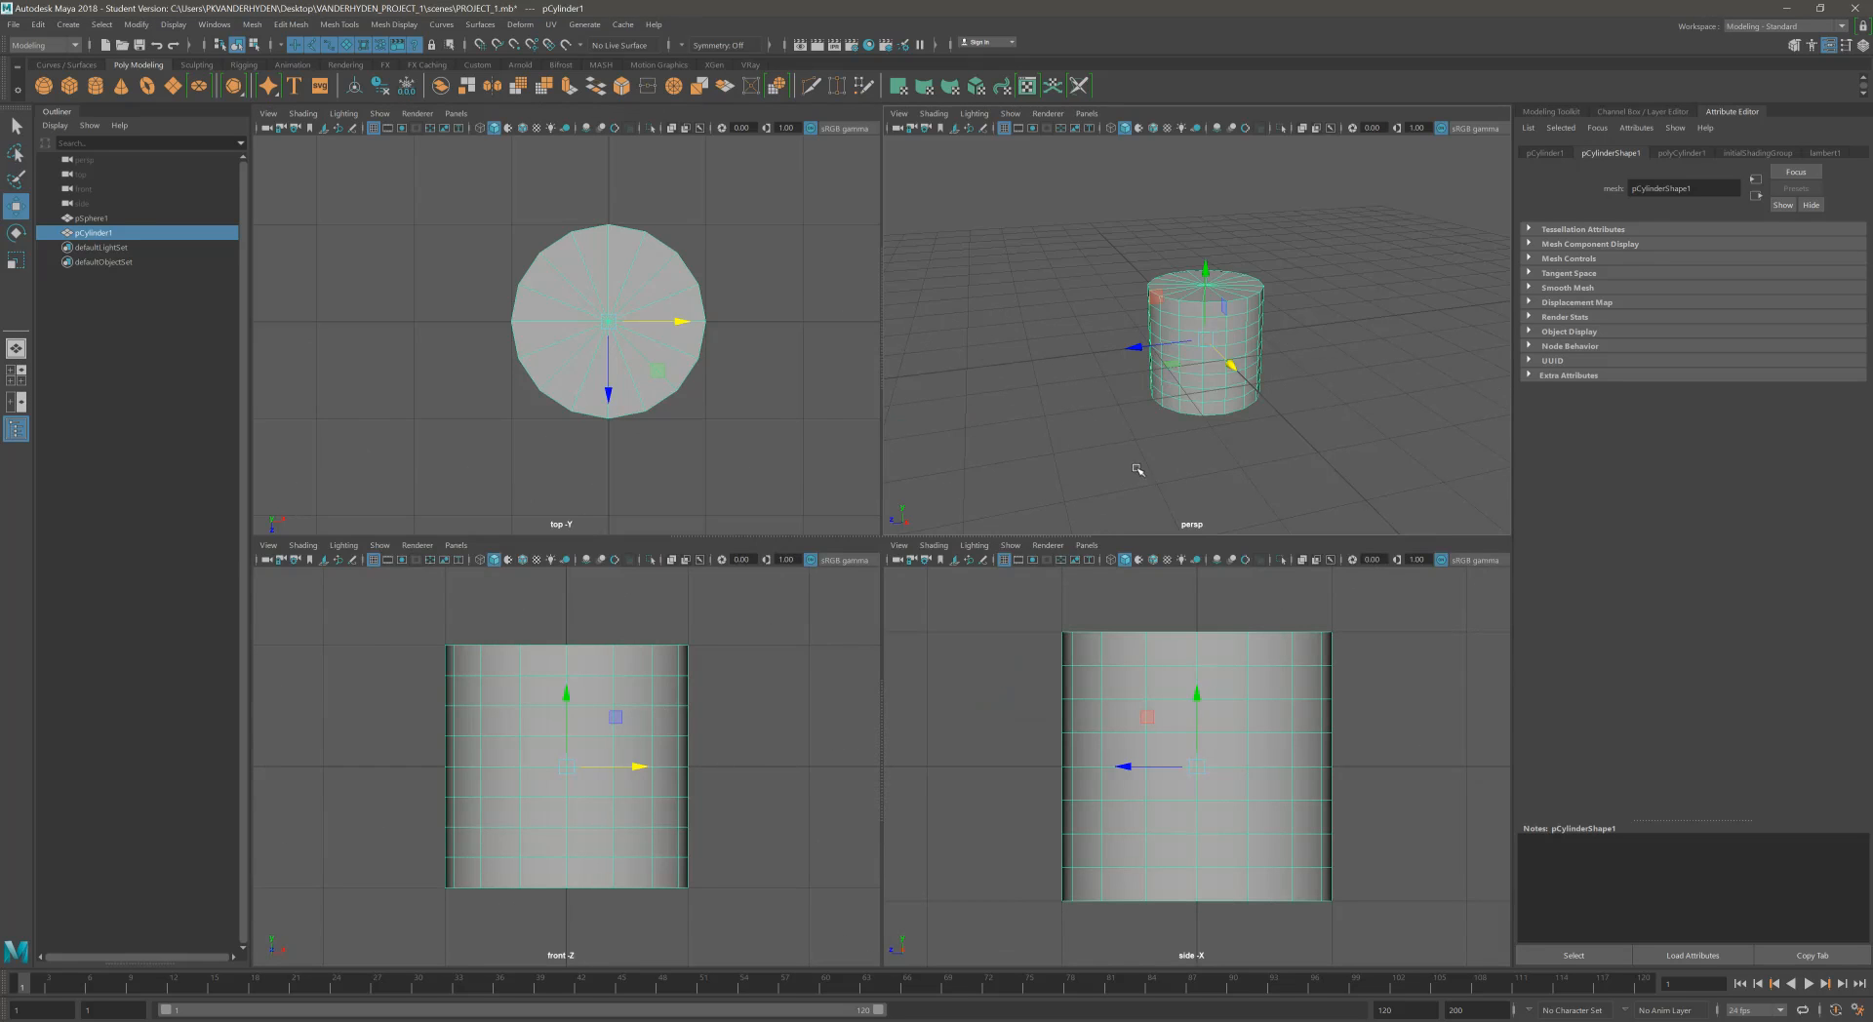
key("space")
Frame the selected cylinder in the perspective view with the Move tool active.
middle_click_drag(854, 576, 868, 560, "alt")
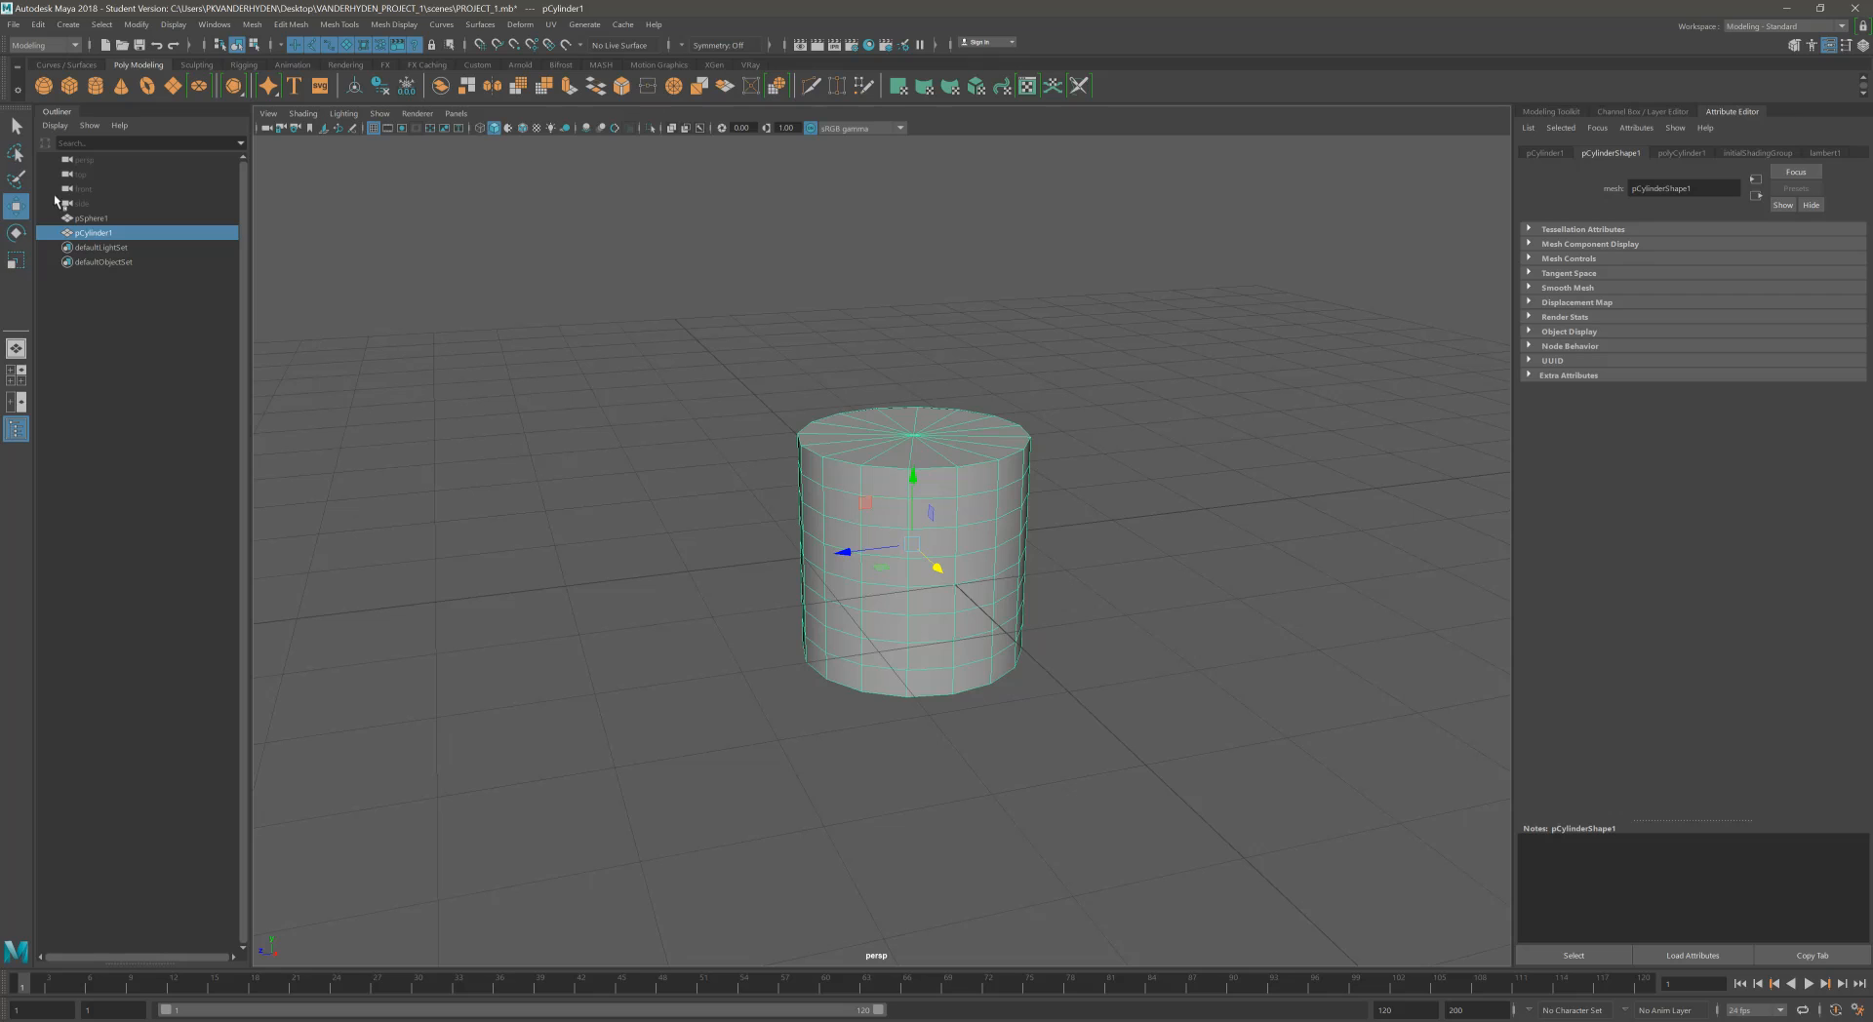
left_click_drag(781, 489, 857, 524, "alt")
middle_click_drag(898, 437, 886, 477, "alt")
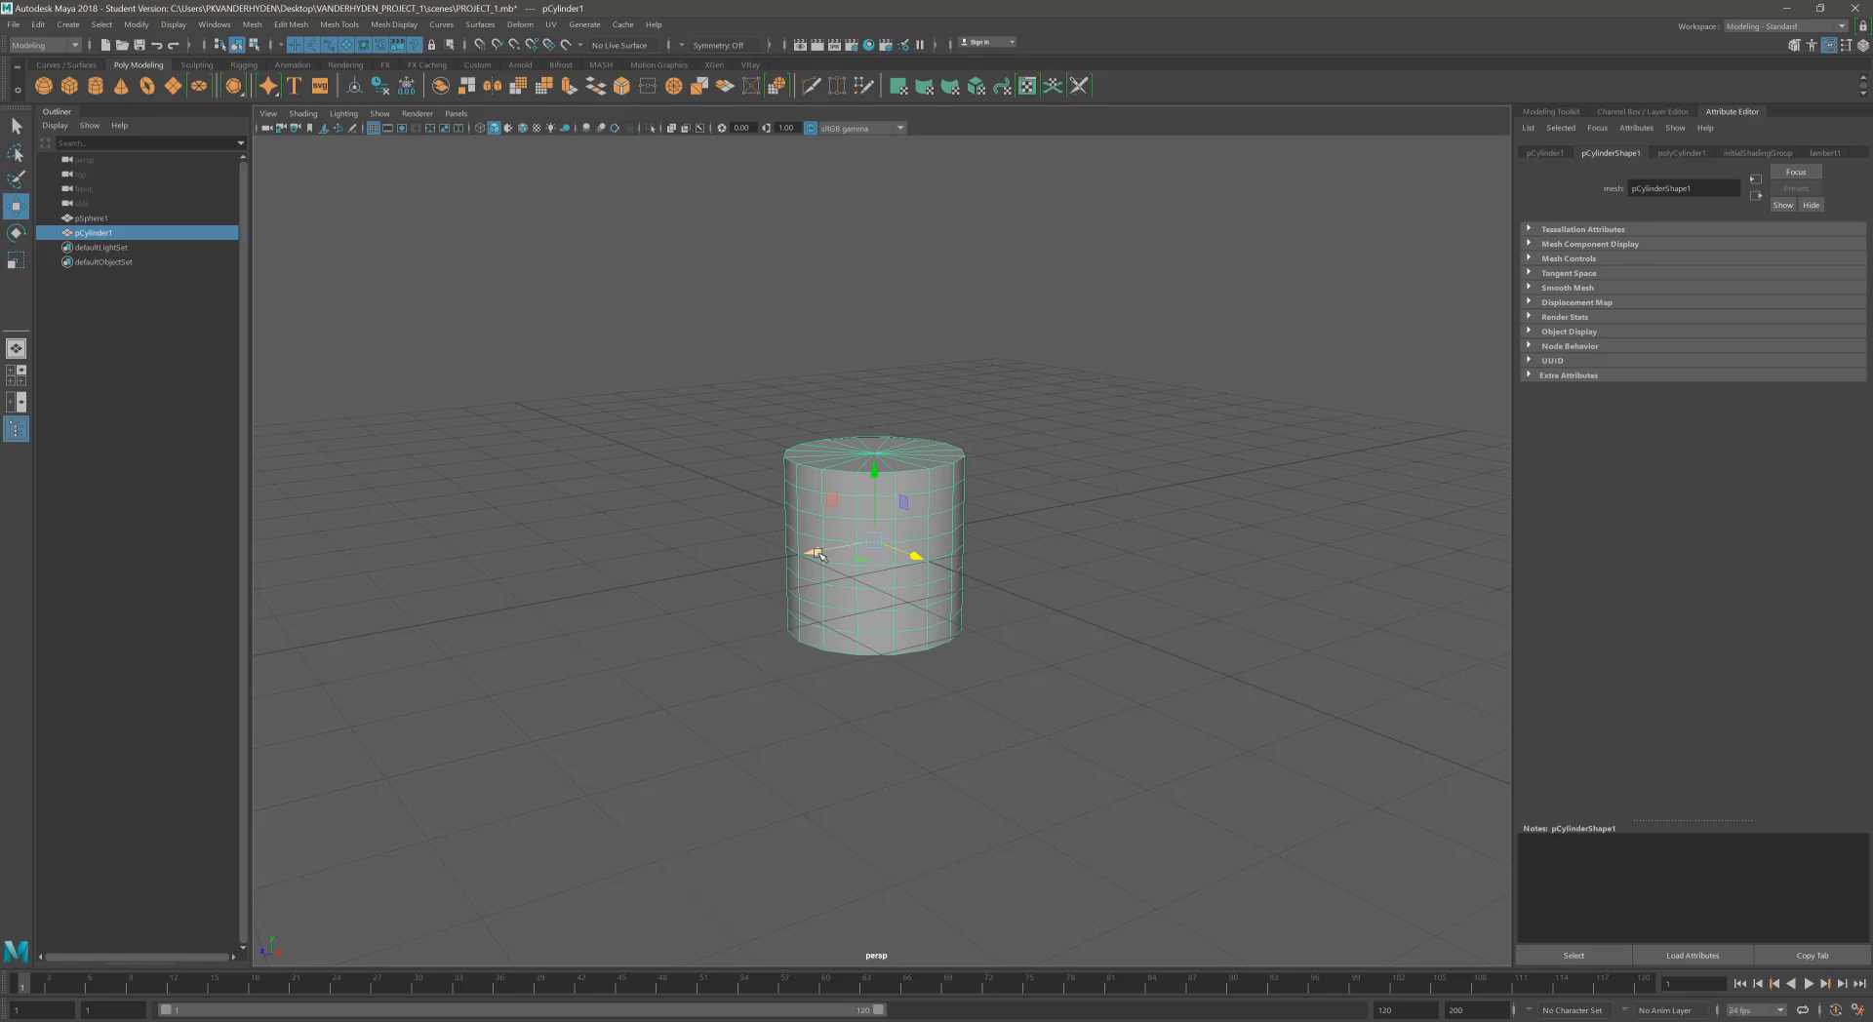
left_click(5, 125)
key("w")
left_click_drag(867, 534, 870, 545, "alt")
key("f")
mouse_move(921, 648)
left_mouse_down("alt")
mouse_move(920, 622)
mouse_move(929, 638)
left_mouse_up("alt")
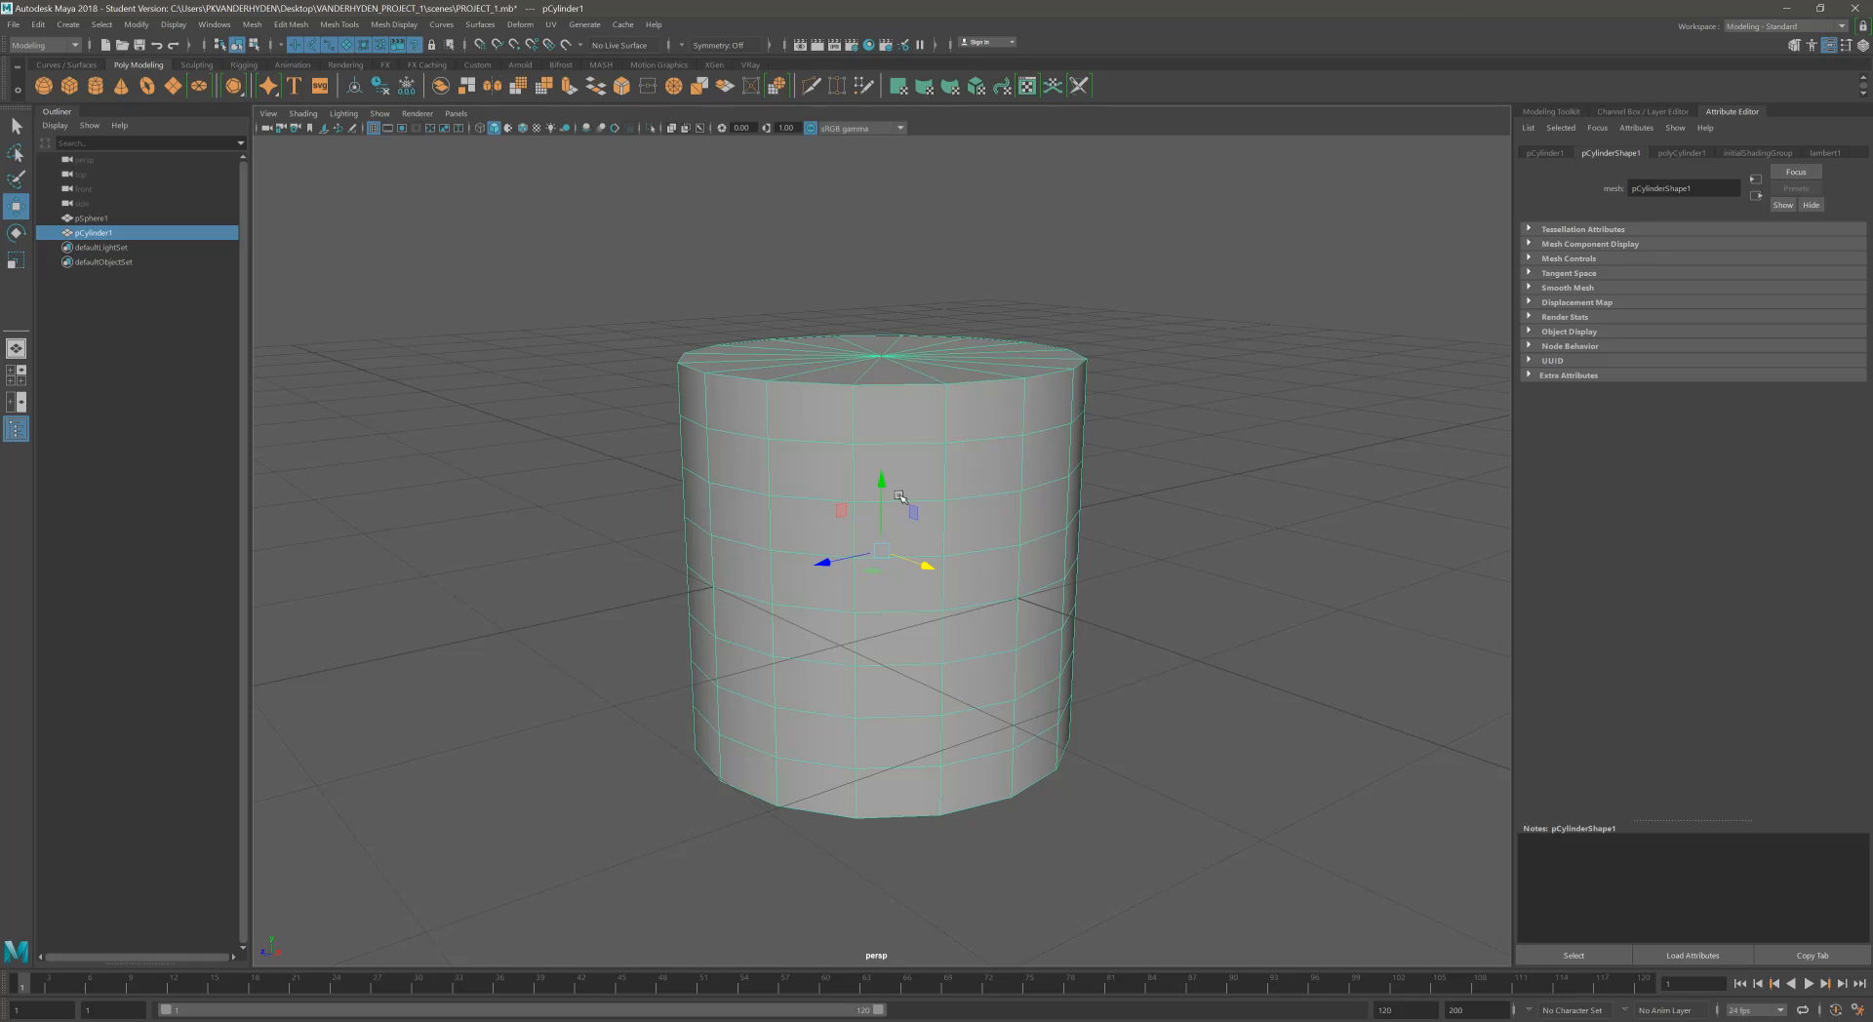
scroll(908, 547, "down", 2)
left_click_drag(883, 527, 864, 589, "alt")
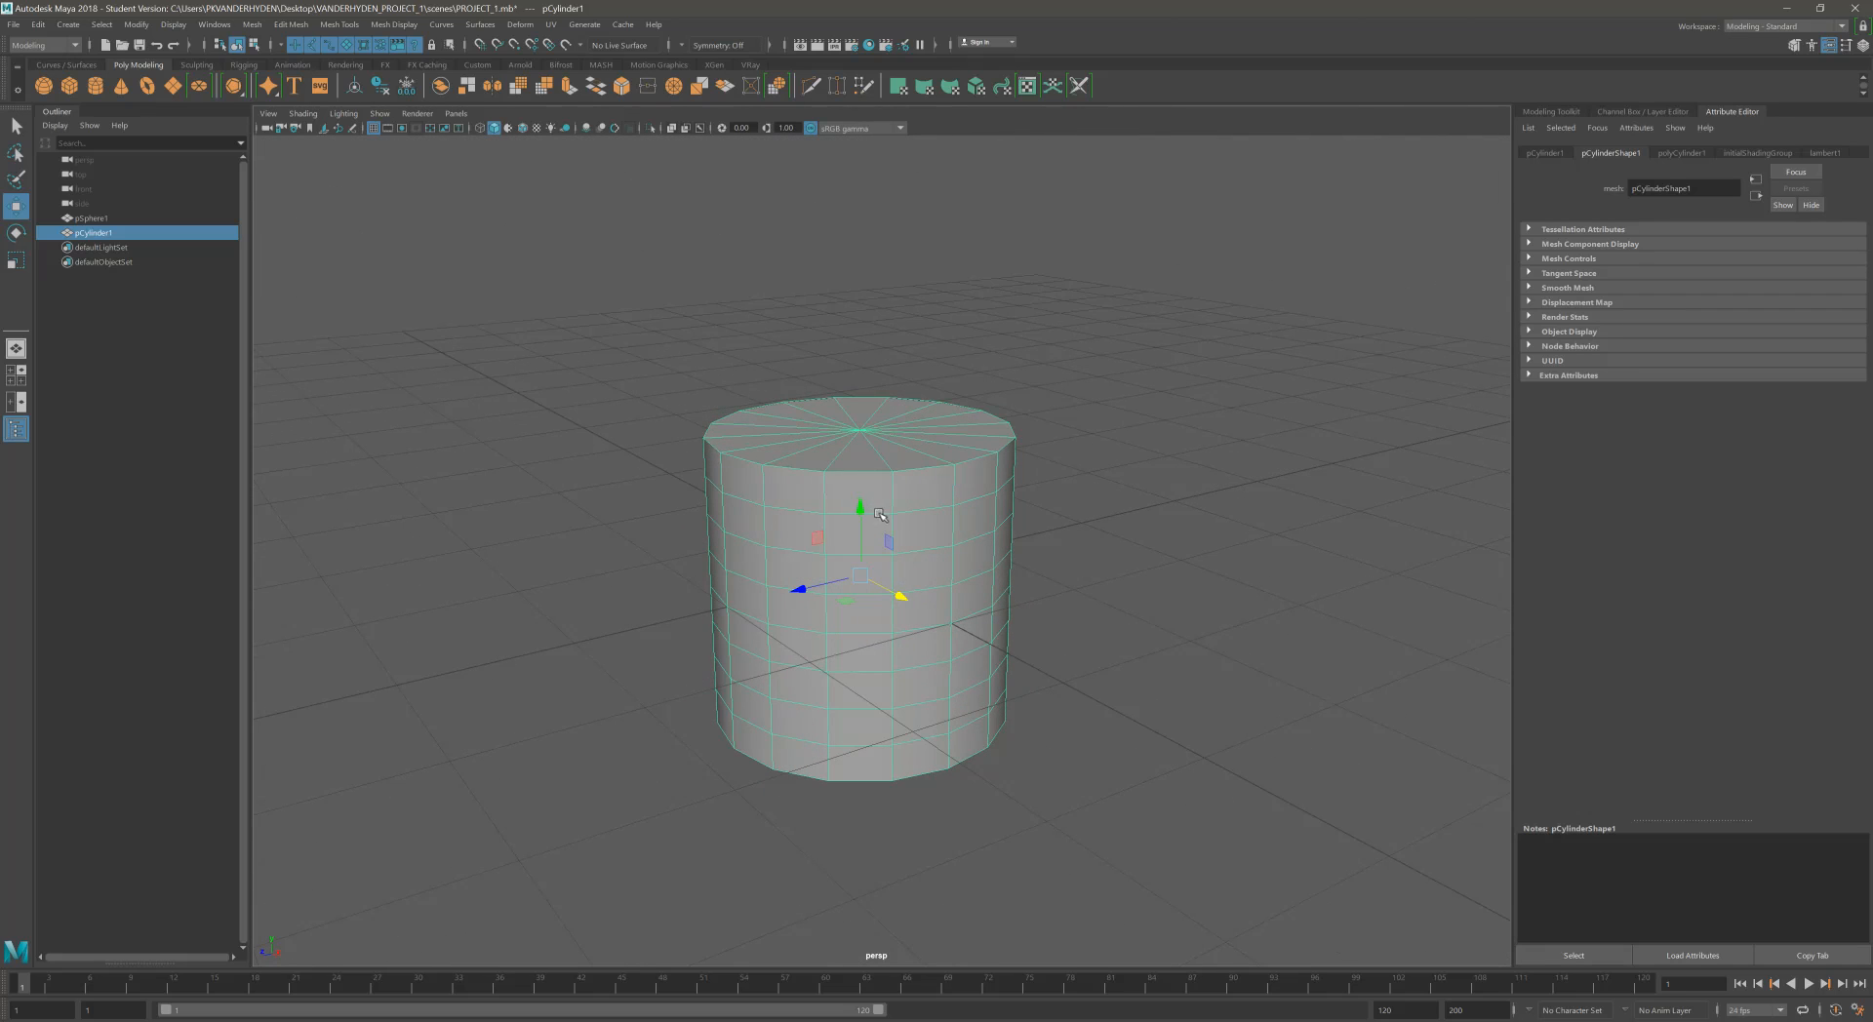
Try moving the cylinder upward along its vertical axis and undo the move.
left_click(1074, 604)
left_click(974, 519)
left_click(889, 541)
left_click_drag(871, 625, 881, 590, "alt")
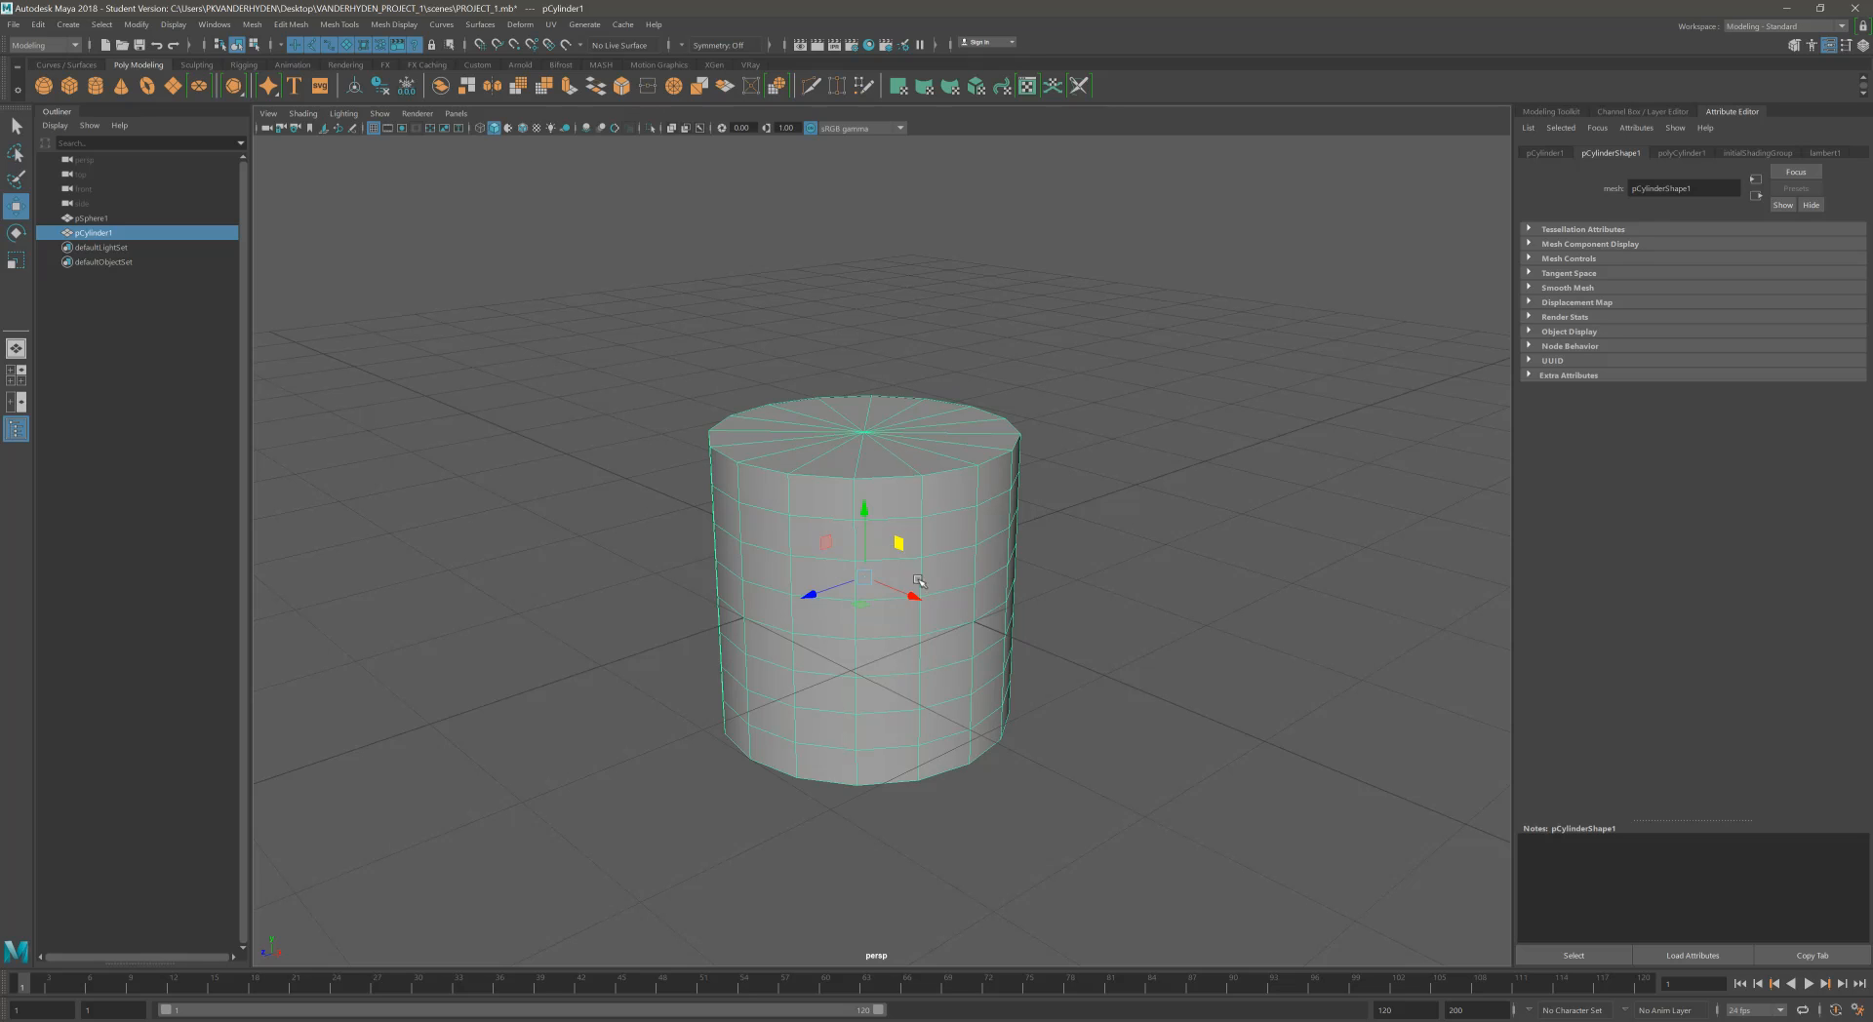
left_click_drag(914, 598, 955, 342)
left_click(869, 418)
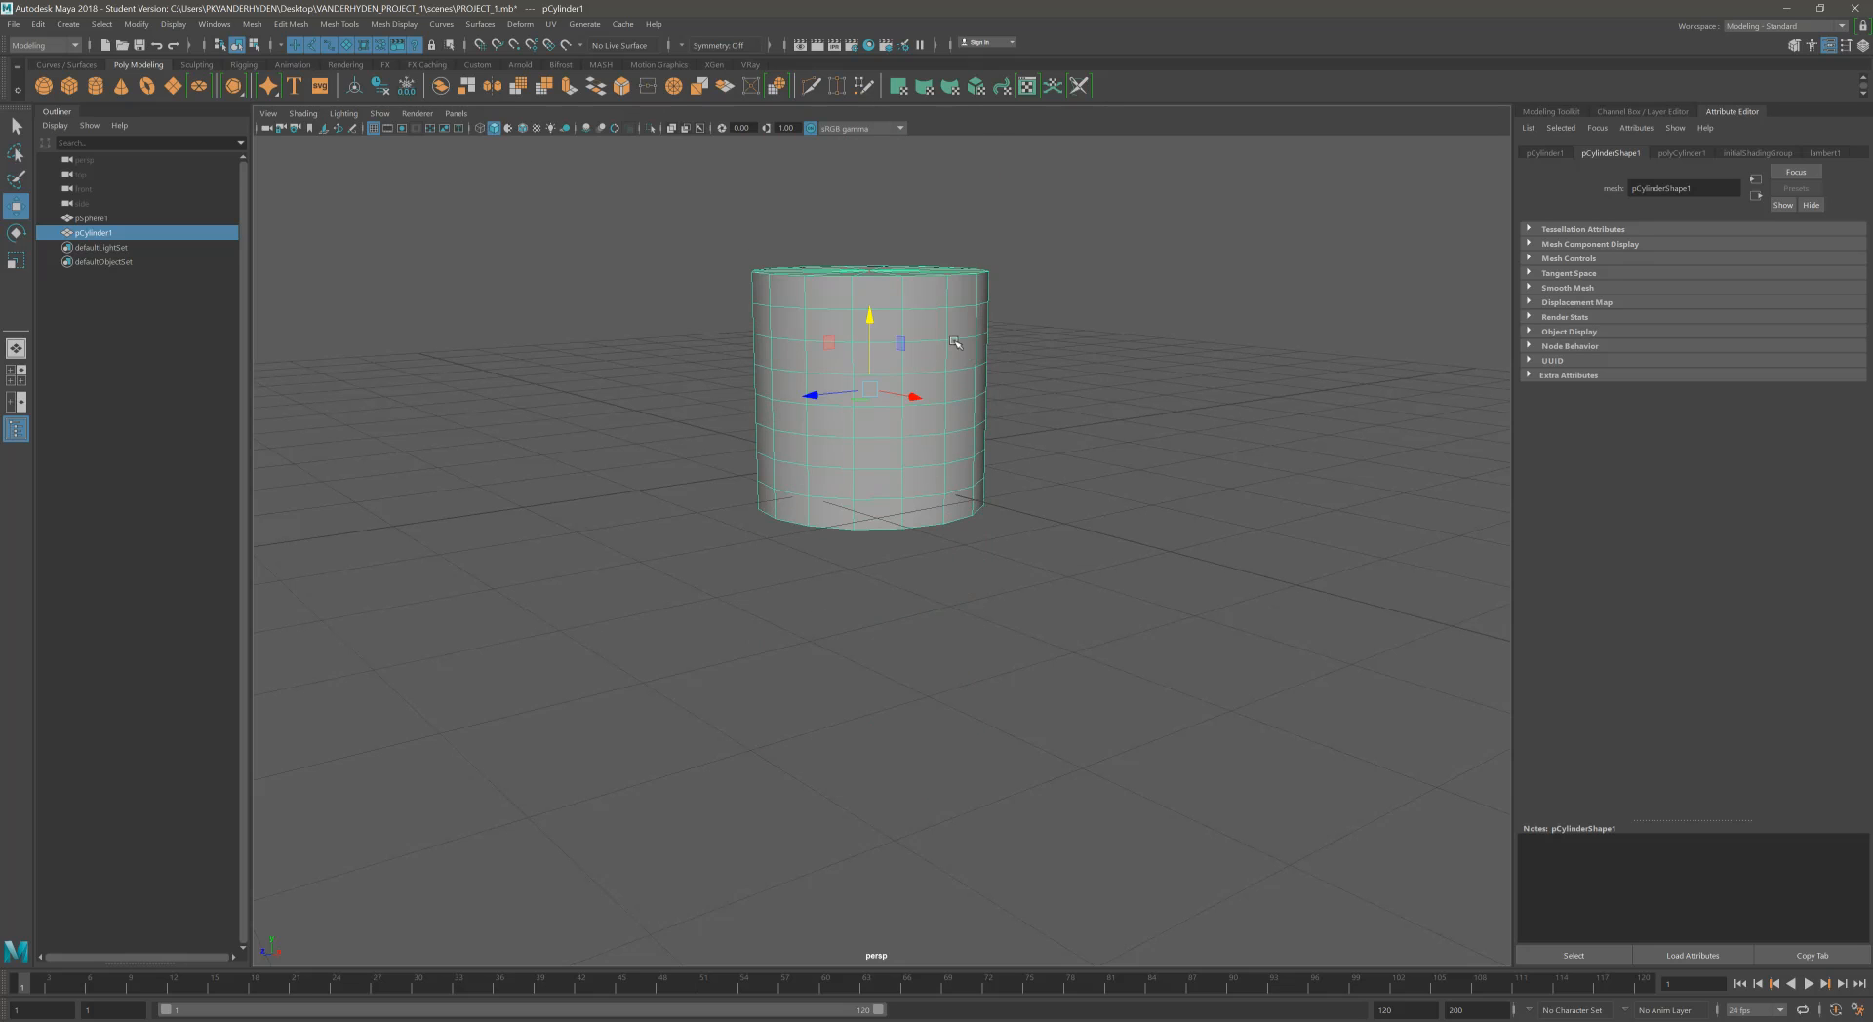
key("ctrl+z")
Try the Move manipulator's horizontal plane handle on the cylinder and examine its orientation from several angles.
left_click_drag(979, 430, 932, 454, "alt")
right_click_drag(932, 454, 1085, 456, "alt")
middle_click_drag(1085, 455, 1085, 475, "alt")
left_click_drag(1085, 475, 969, 428, "alt")
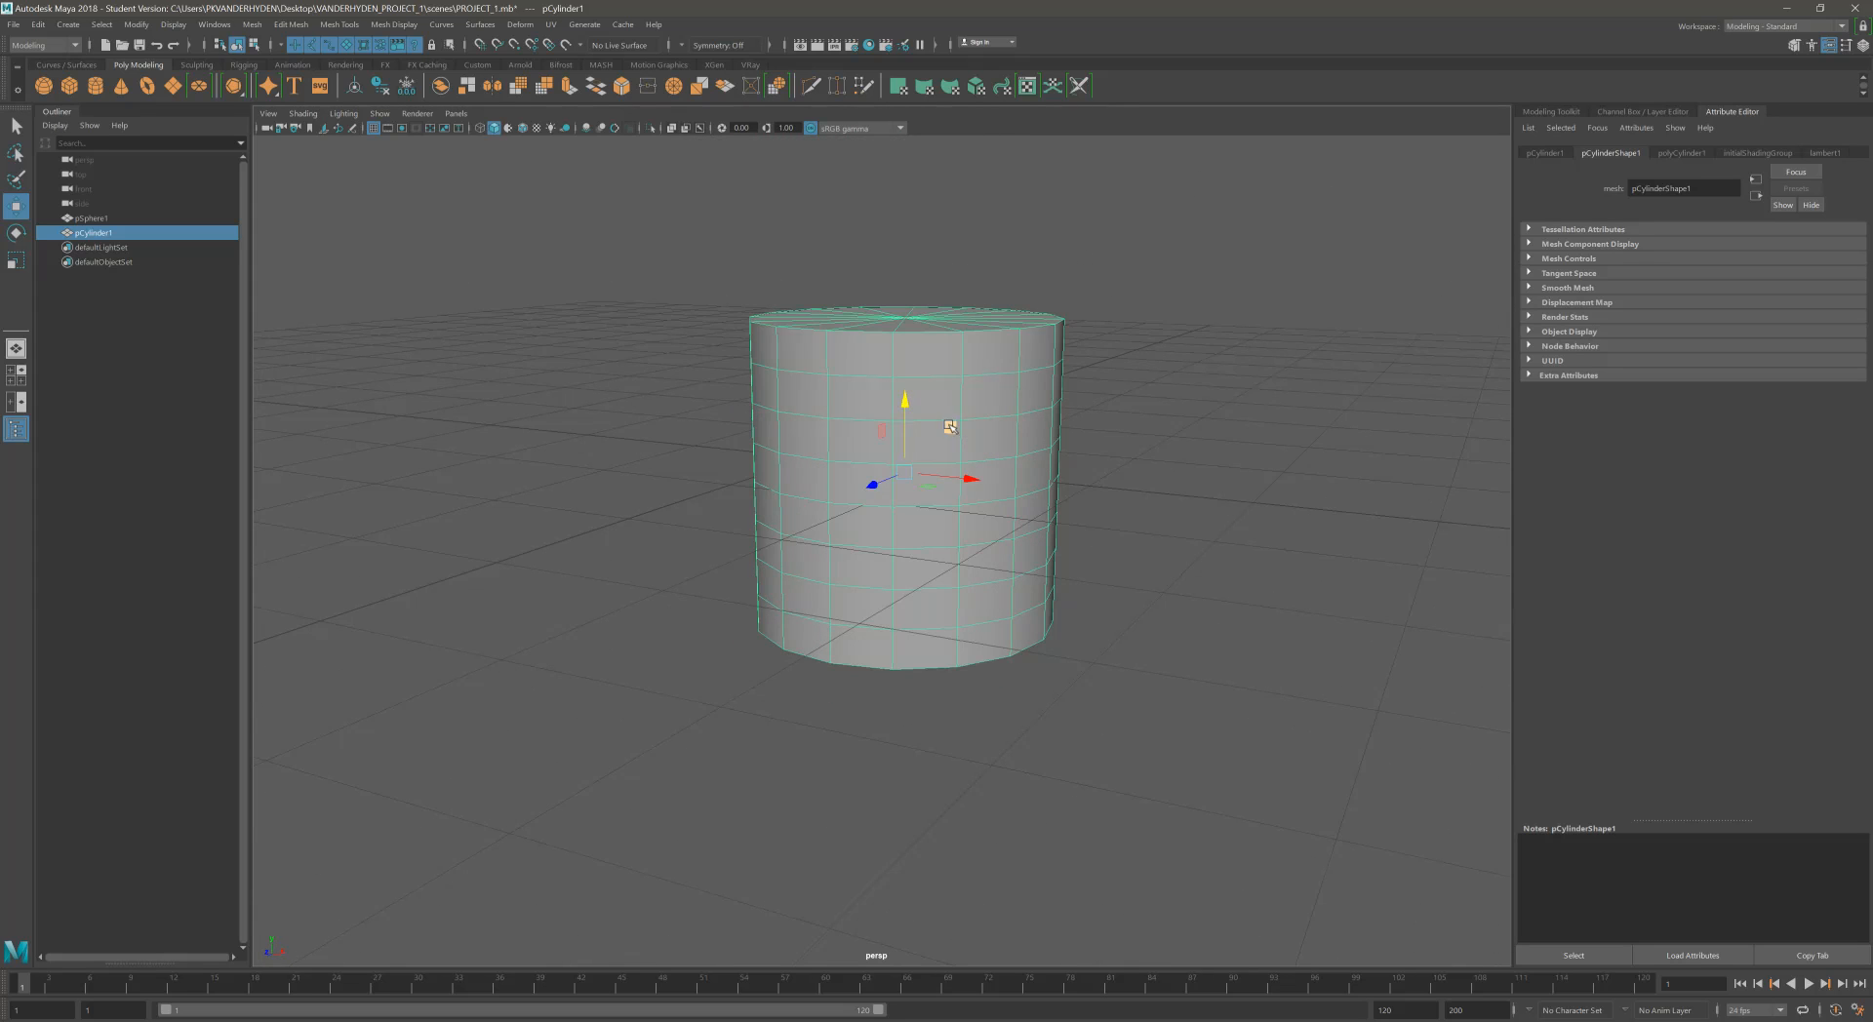
left_click(928, 487)
left_click_drag(981, 449, 929, 475, "alt")
right_click_drag(929, 475, 1018, 475, "alt")
middle_click_drag(1019, 475, 1056, 461, "alt")
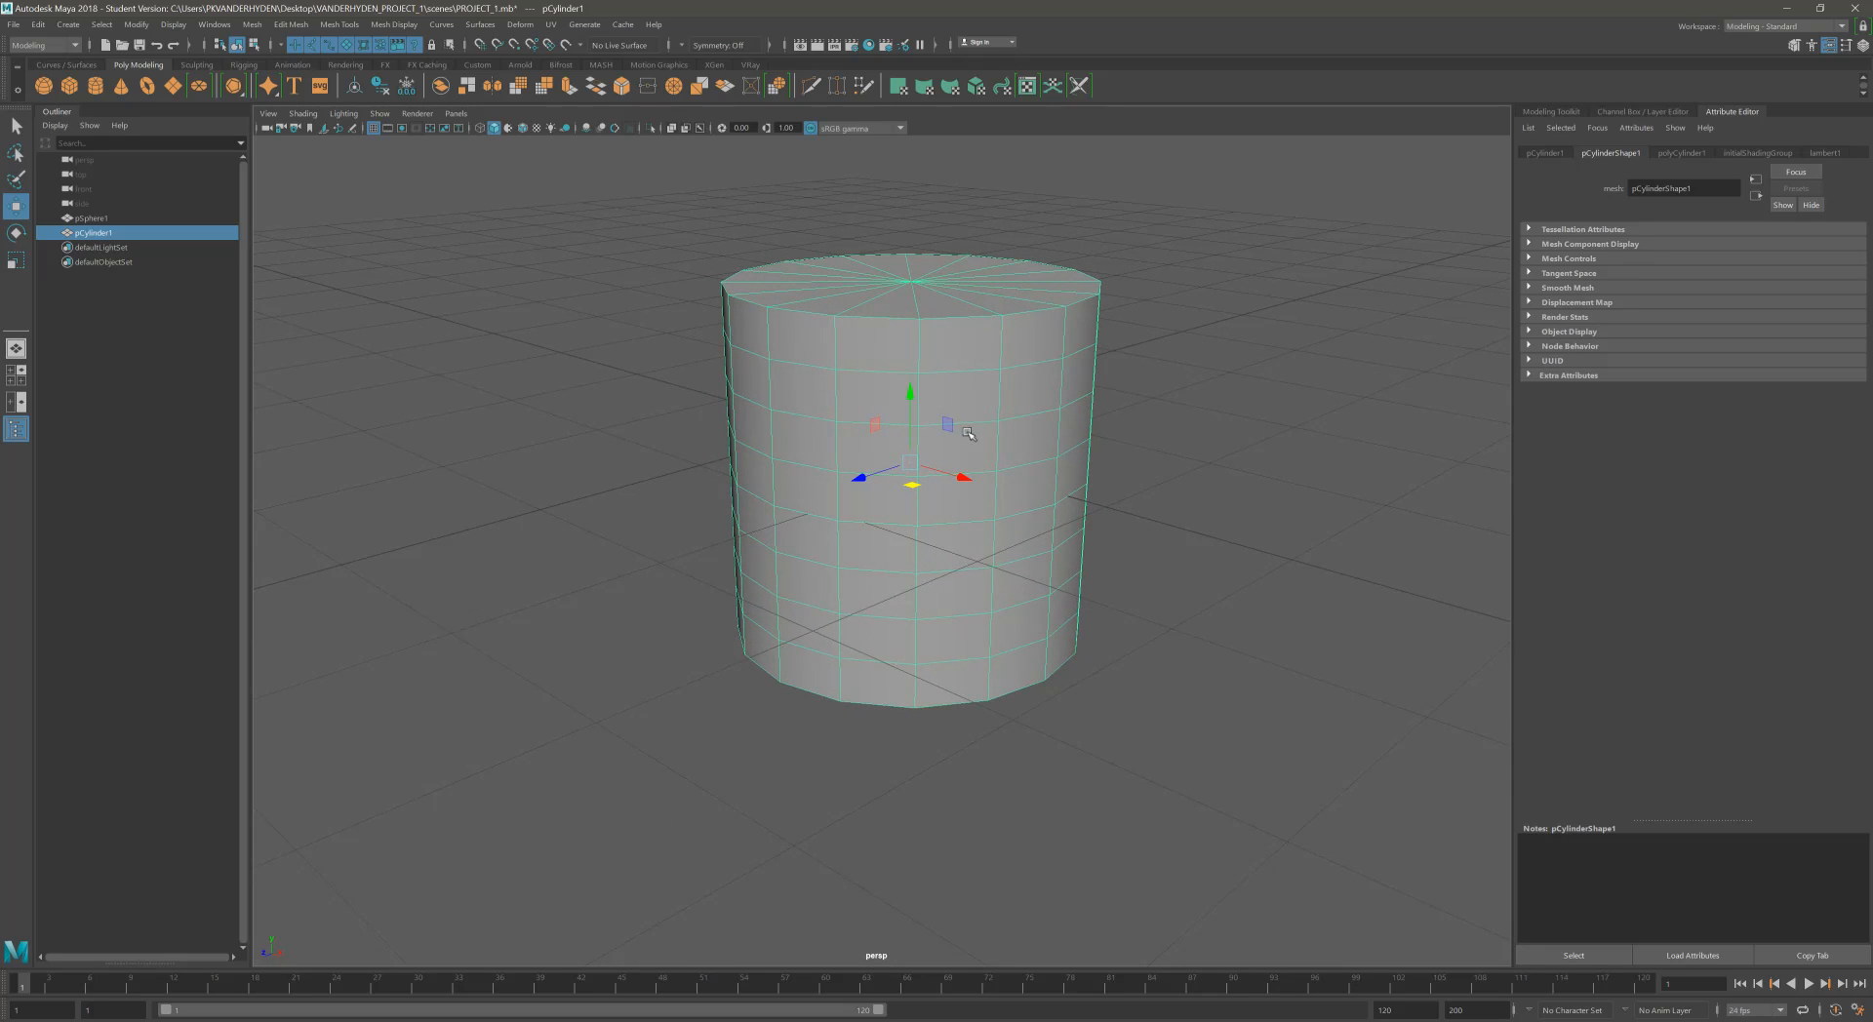
left_click_drag(948, 472, 1037, 489, "alt")
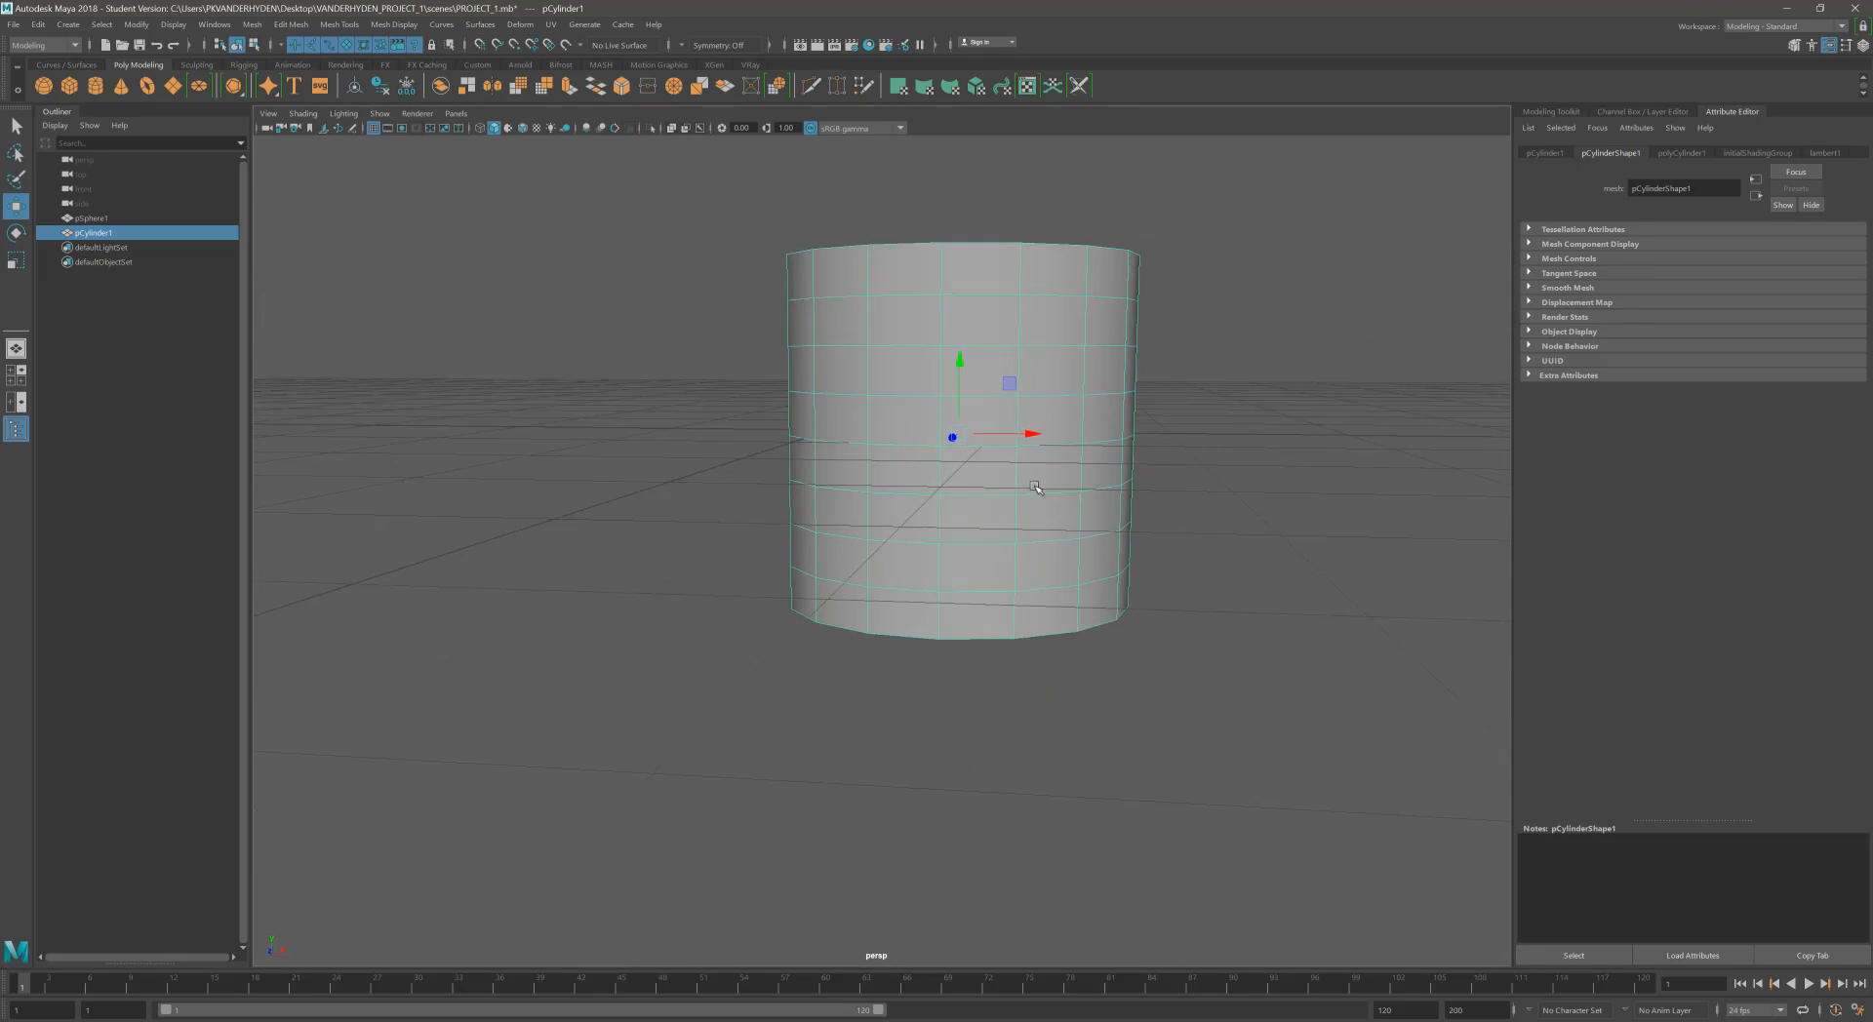
right_click_drag(1038, 489, 1021, 477, "alt")
left_click_drag(1020, 477, 968, 514, "alt")
middle_click_drag(968, 514, 946, 471, "alt")
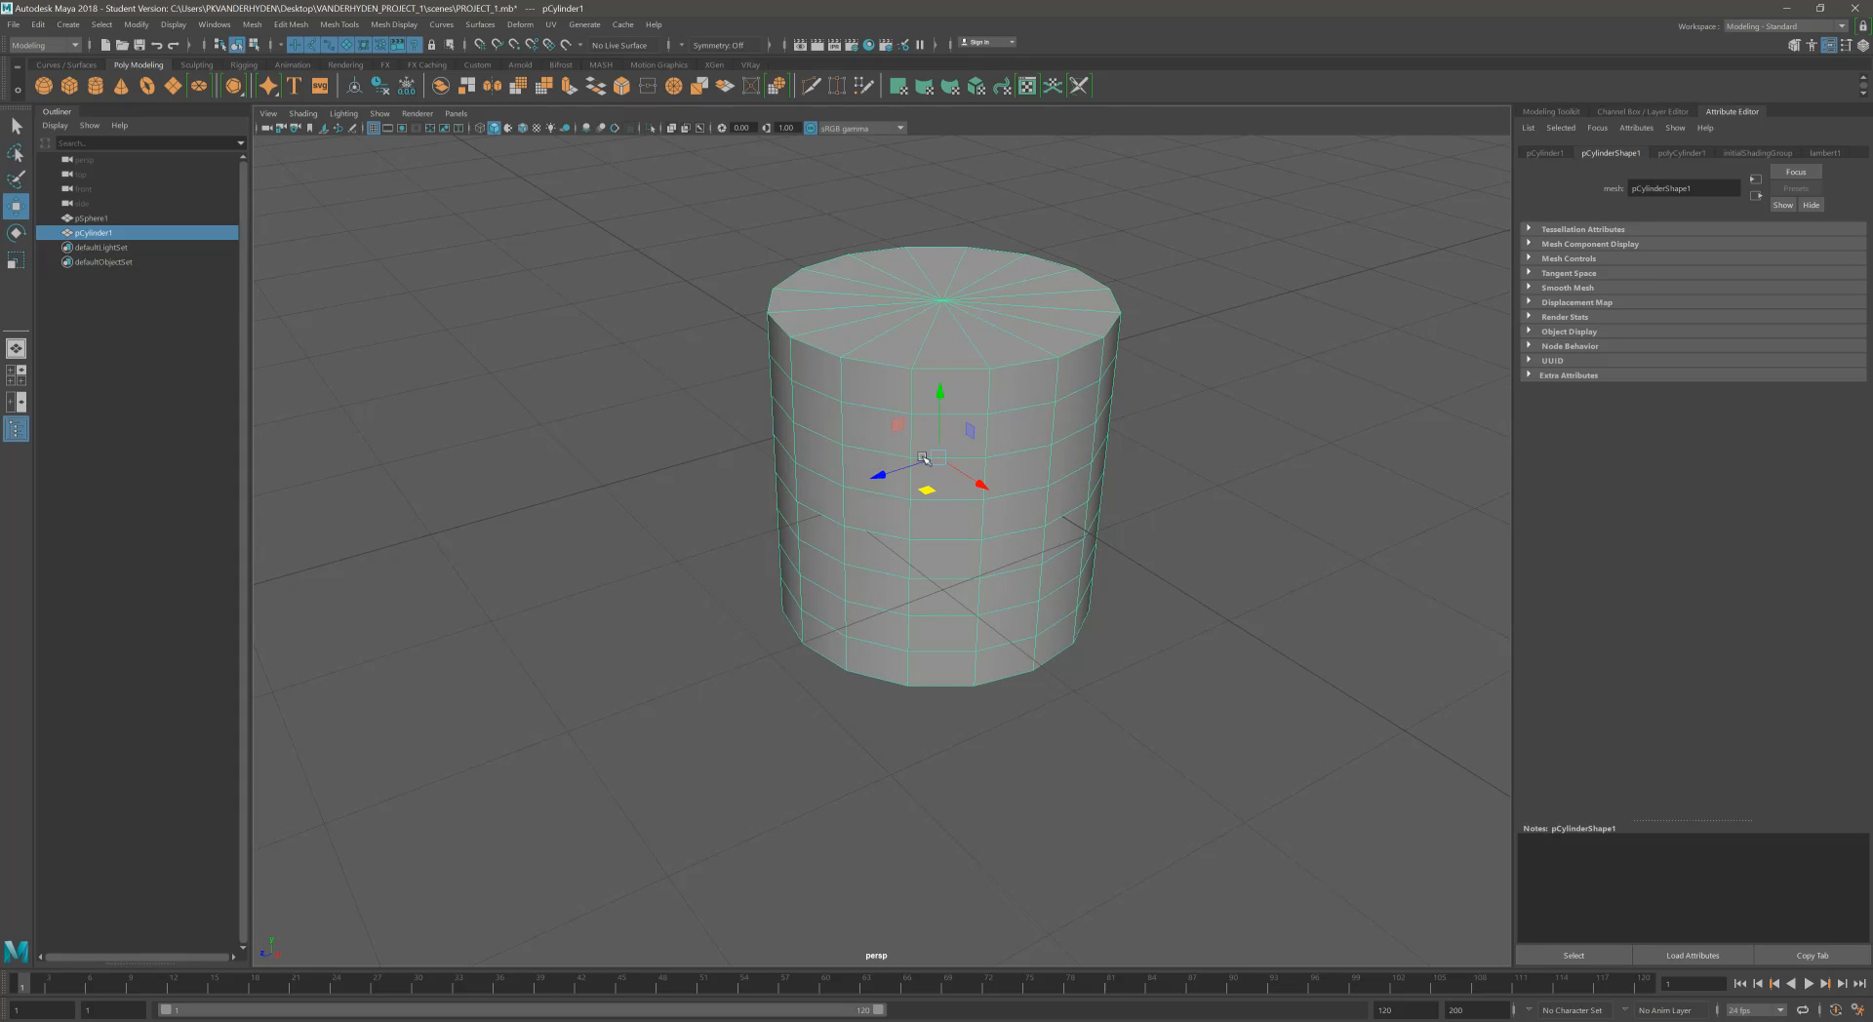
left_click_drag(969, 431, 968, 430, "alt")
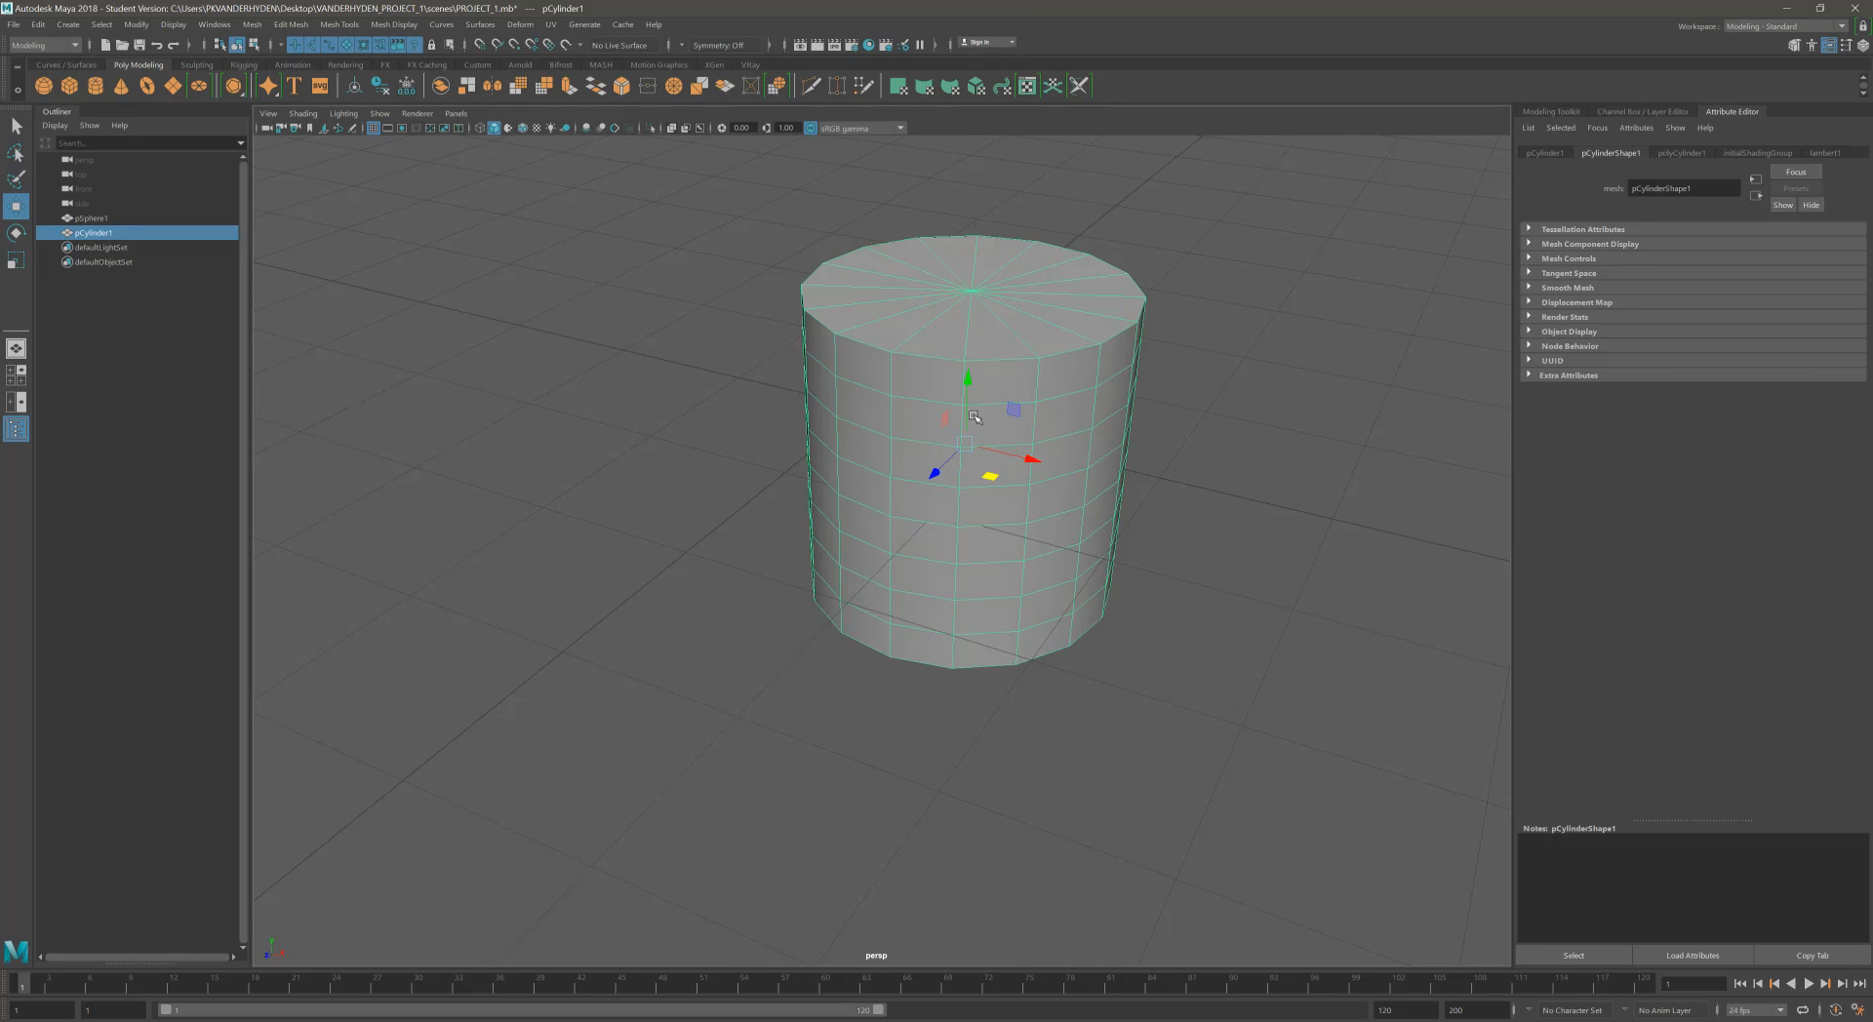
Try moving the cylinder with a vertical plane handle and undo the move.
left_click_drag(1032, 479, 888, 408, "alt")
left_click(857, 398)
left_click_drag(857, 398, 1022, 591, "alt")
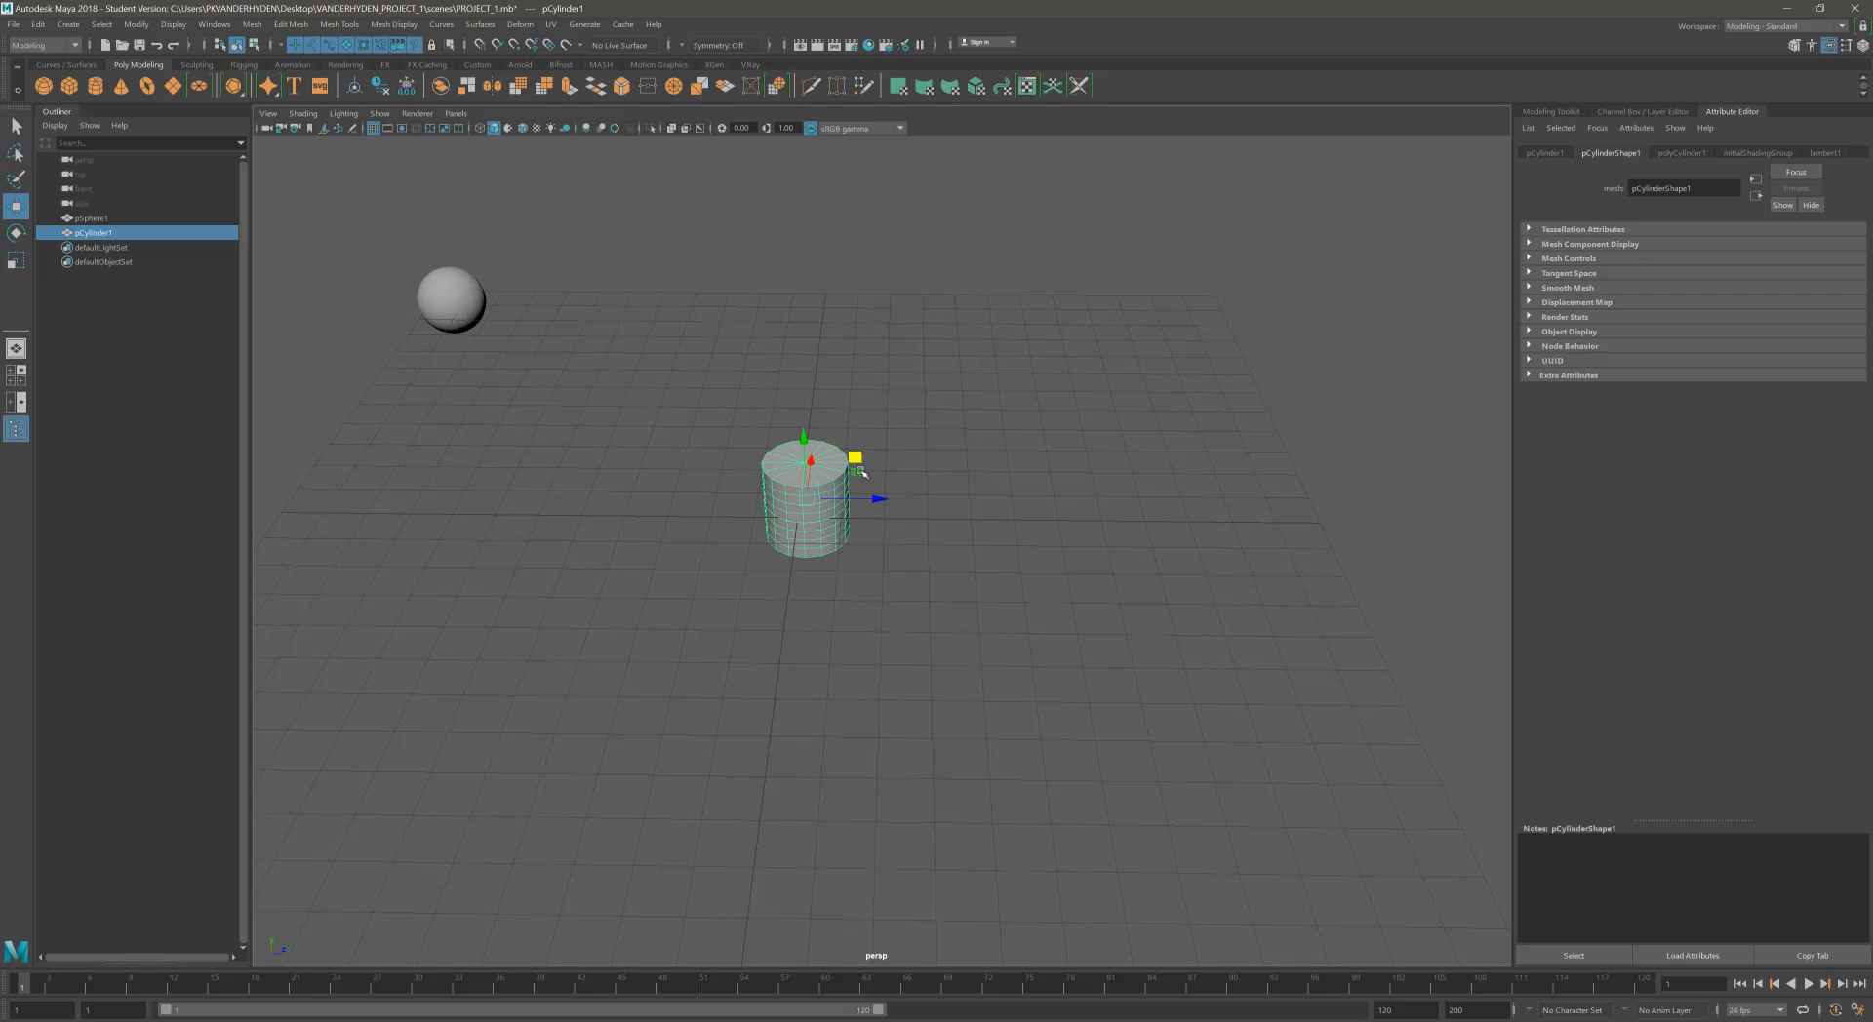
left_click_drag(862, 493, 1205, 417, "alt")
key("ctrl+z")
Try moving the cylinder freely with the manipulator's centre handle and undo the move.
left_click_drag(1174, 527, 1037, 539, "alt")
right_click_drag(1038, 539, 1320, 504, "alt")
left_click_drag(1255, 509, 1121, 564, "alt")
right_click_drag(1121, 564, 1303, 526, "alt")
middle_click_drag(1304, 526, 1132, 522, "alt")
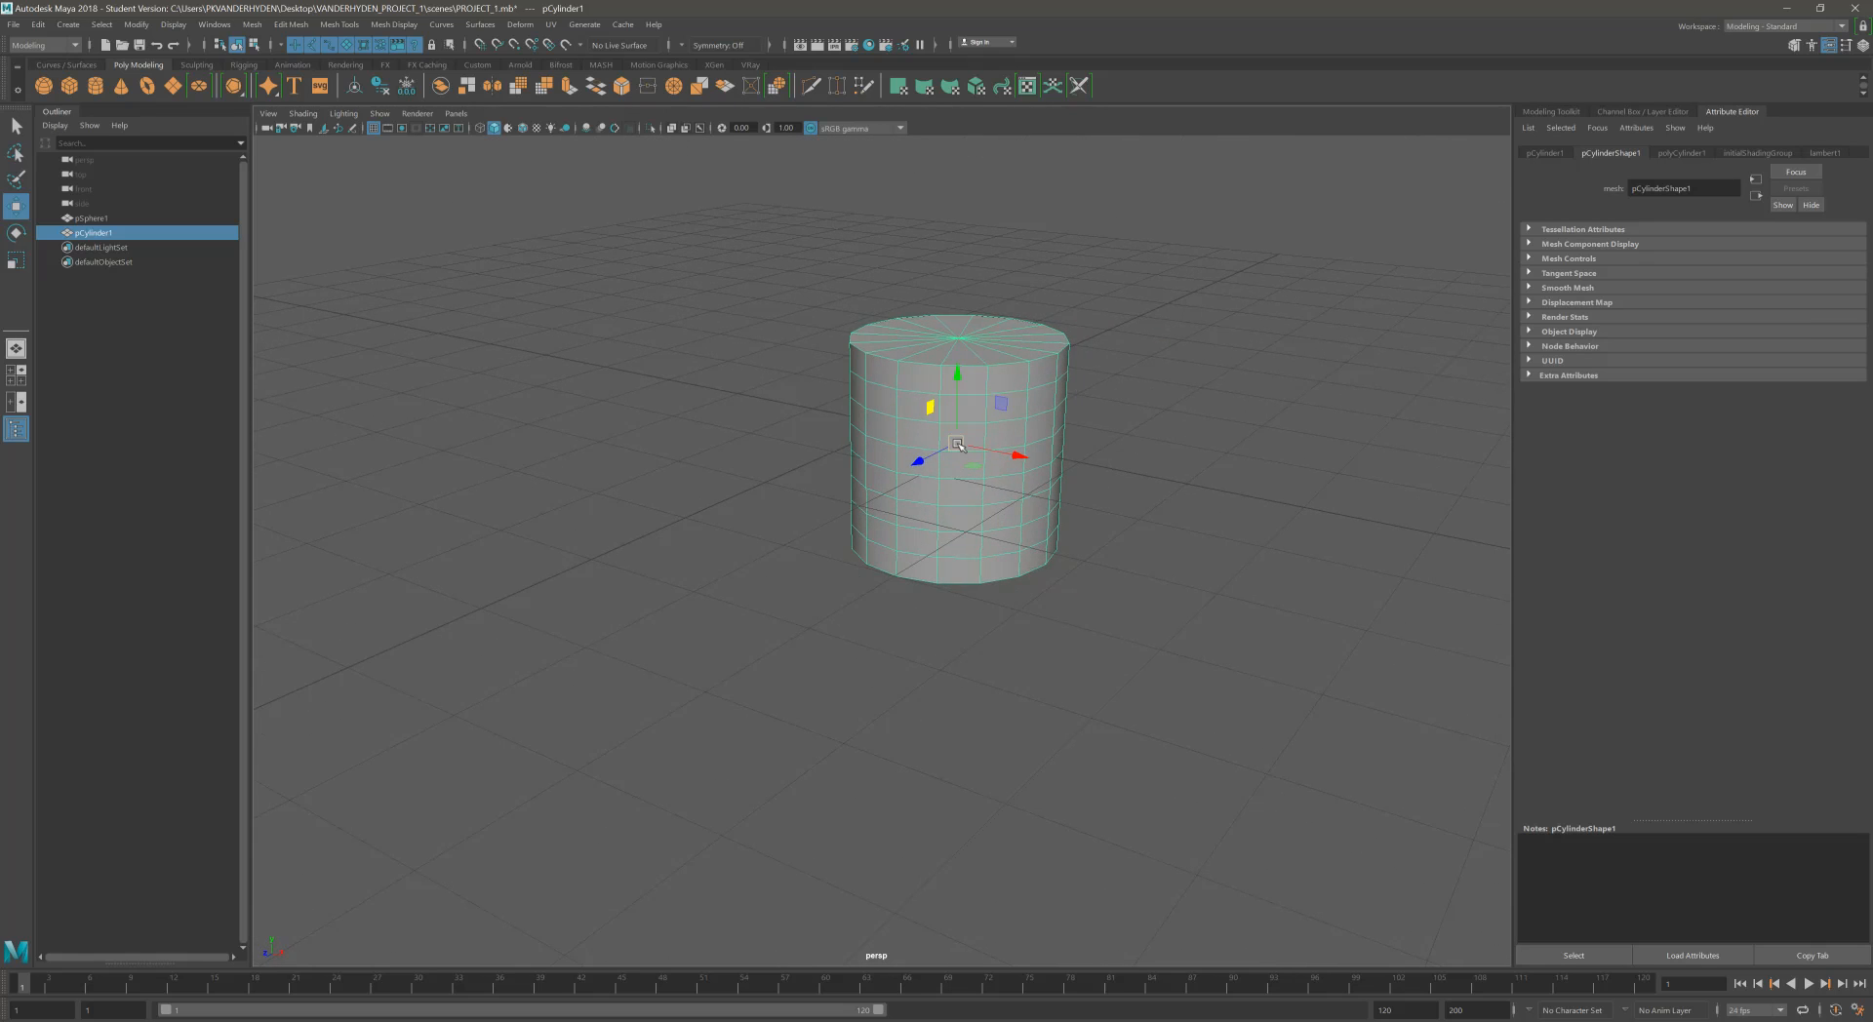
mouse_move(956, 444)
left_mouse_down()
mouse_move(1004, 405)
mouse_move(1337, 380)
mouse_move(980, 361)
mouse_move(322, 632)
mouse_move(1193, 702)
mouse_move(1235, 327)
mouse_move(1303, 239)
mouse_move(453, 593)
mouse_move(1153, 362)
mouse_move(1253, 374)
mouse_move(861, 391)
mouse_move(956, 264)
mouse_move(1104, 403)
mouse_move(576, 738)
mouse_move(463, 982)
mouse_move(1450, 429)
mouse_move(652, 710)
mouse_move(1112, 351)
mouse_move(727, 495)
mouse_move(1034, 278)
mouse_move(558, 898)
mouse_move(1027, 412)
mouse_move(586, 323)
mouse_move(1041, 502)
mouse_move(1154, 722)
mouse_move(1217, 442)
mouse_move(958, 461)
mouse_move(965, 446)
left_mouse_up()
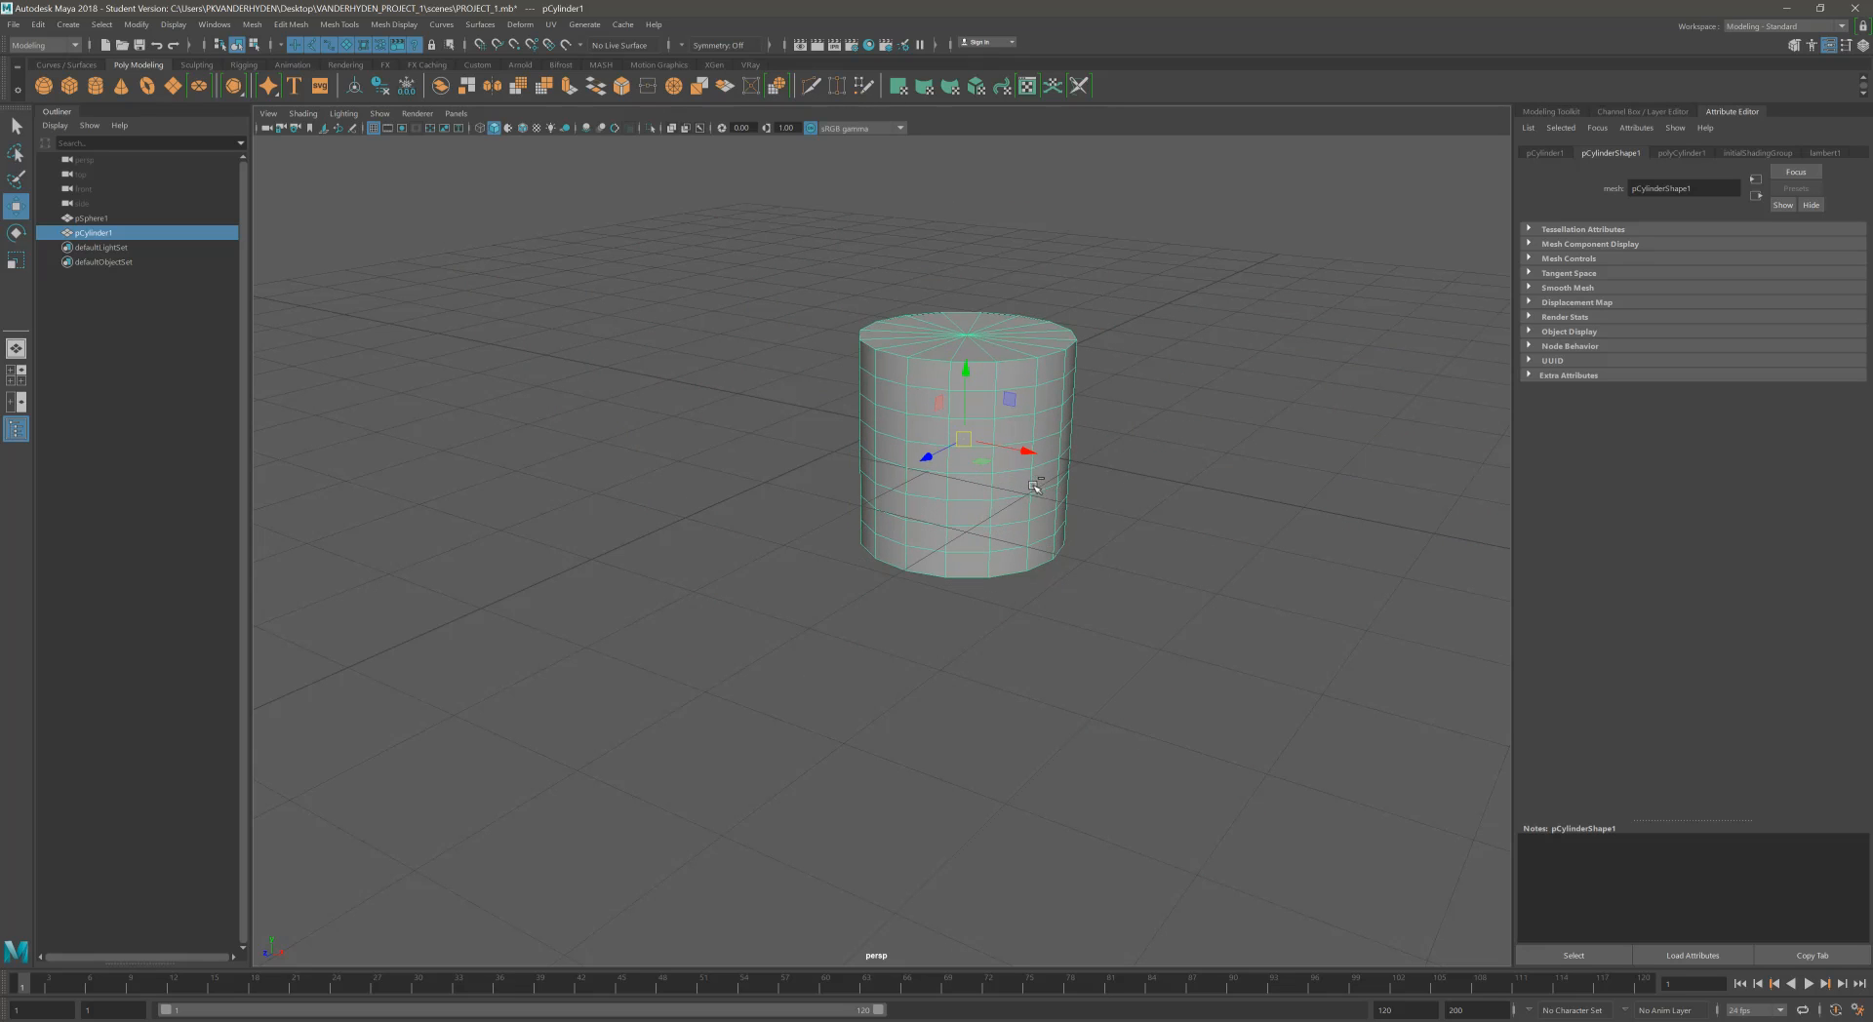
key("ctrl+z")
View the Move tool's settings and close them.
left_click_drag(945, 547, 1064, 481, "alt")
middle_click_drag(1063, 481, 1056, 614, "alt")
left_click_drag(1055, 615, 1056, 487, "alt")
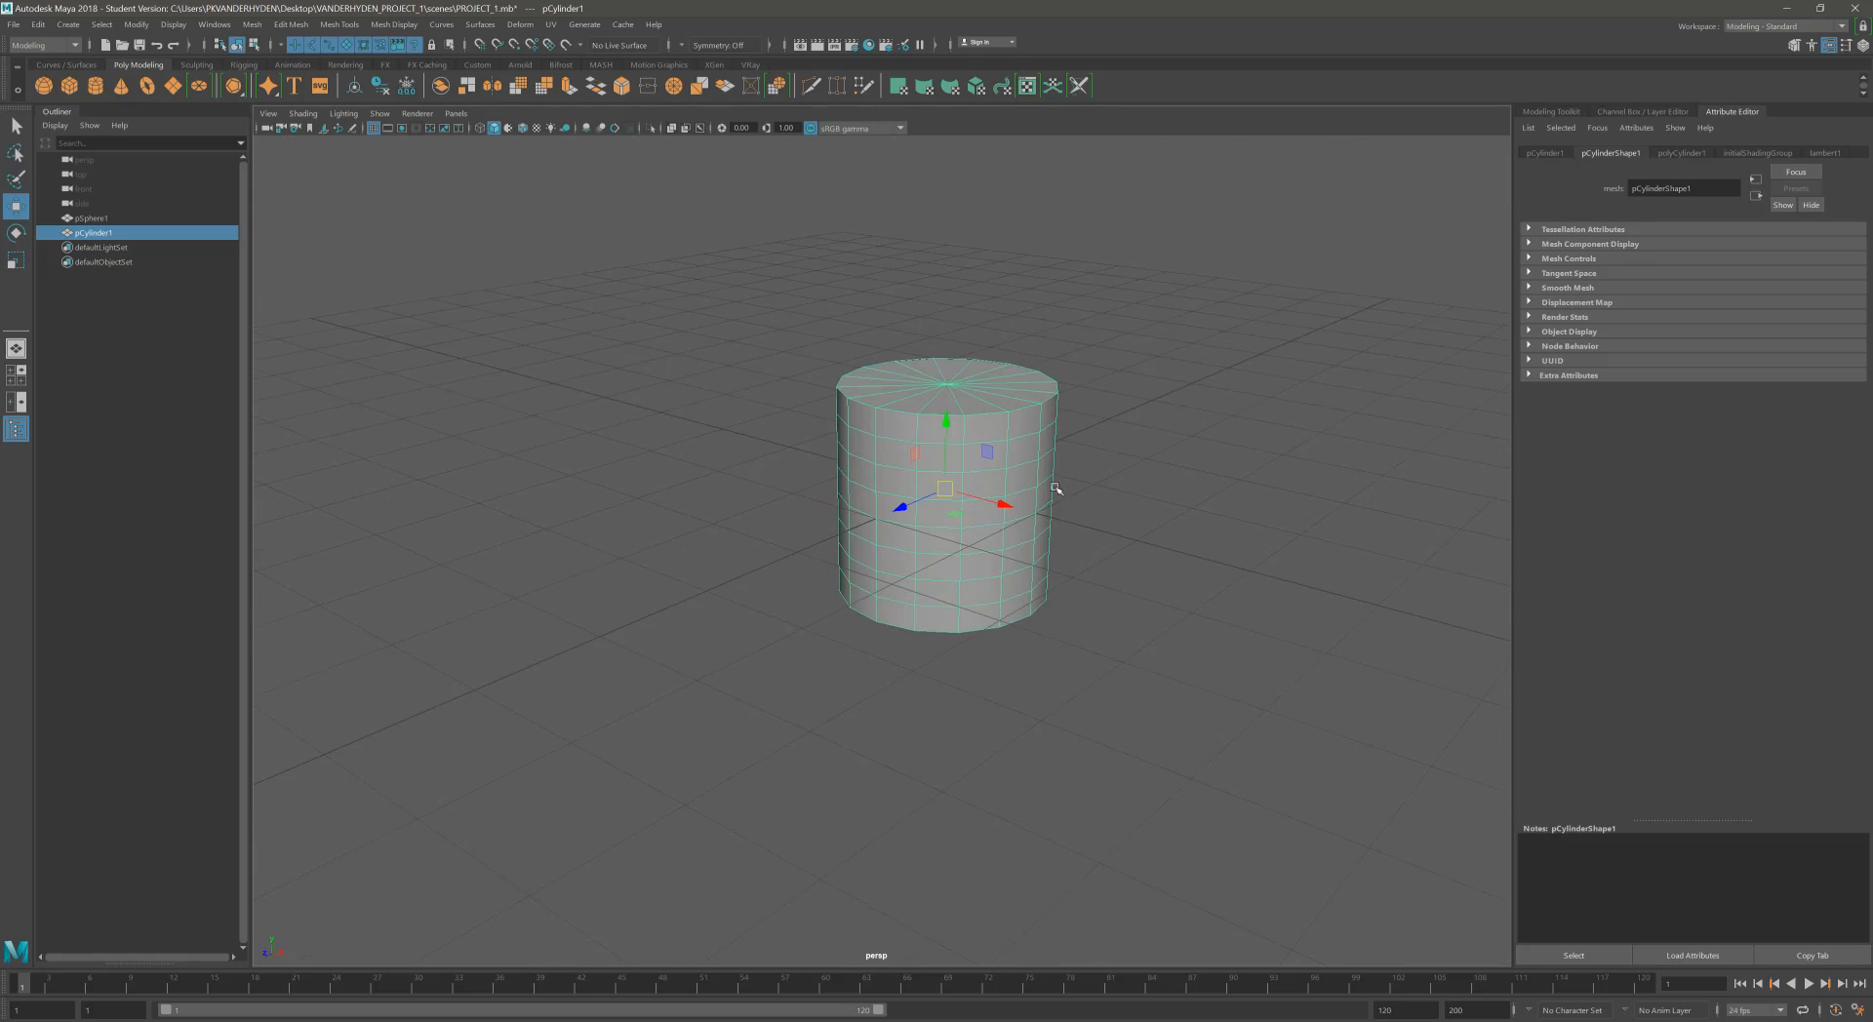
double_click(16, 208)
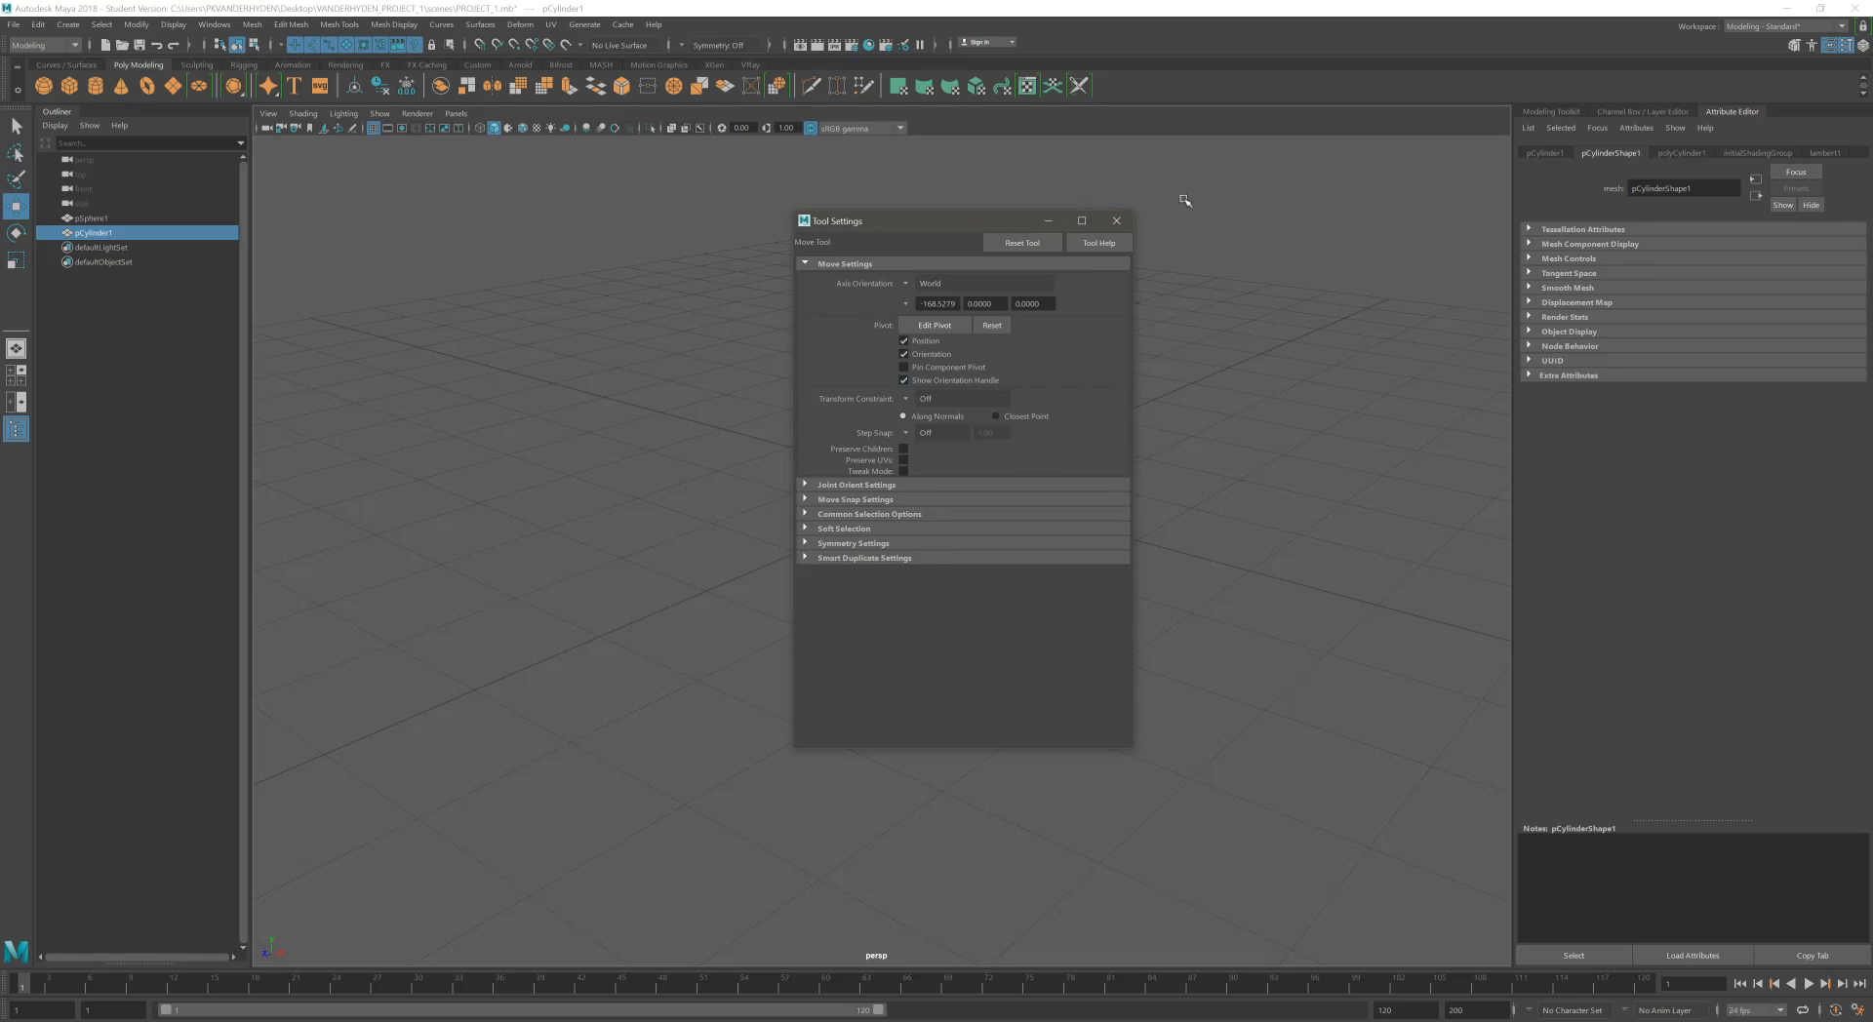
left_click(1117, 221)
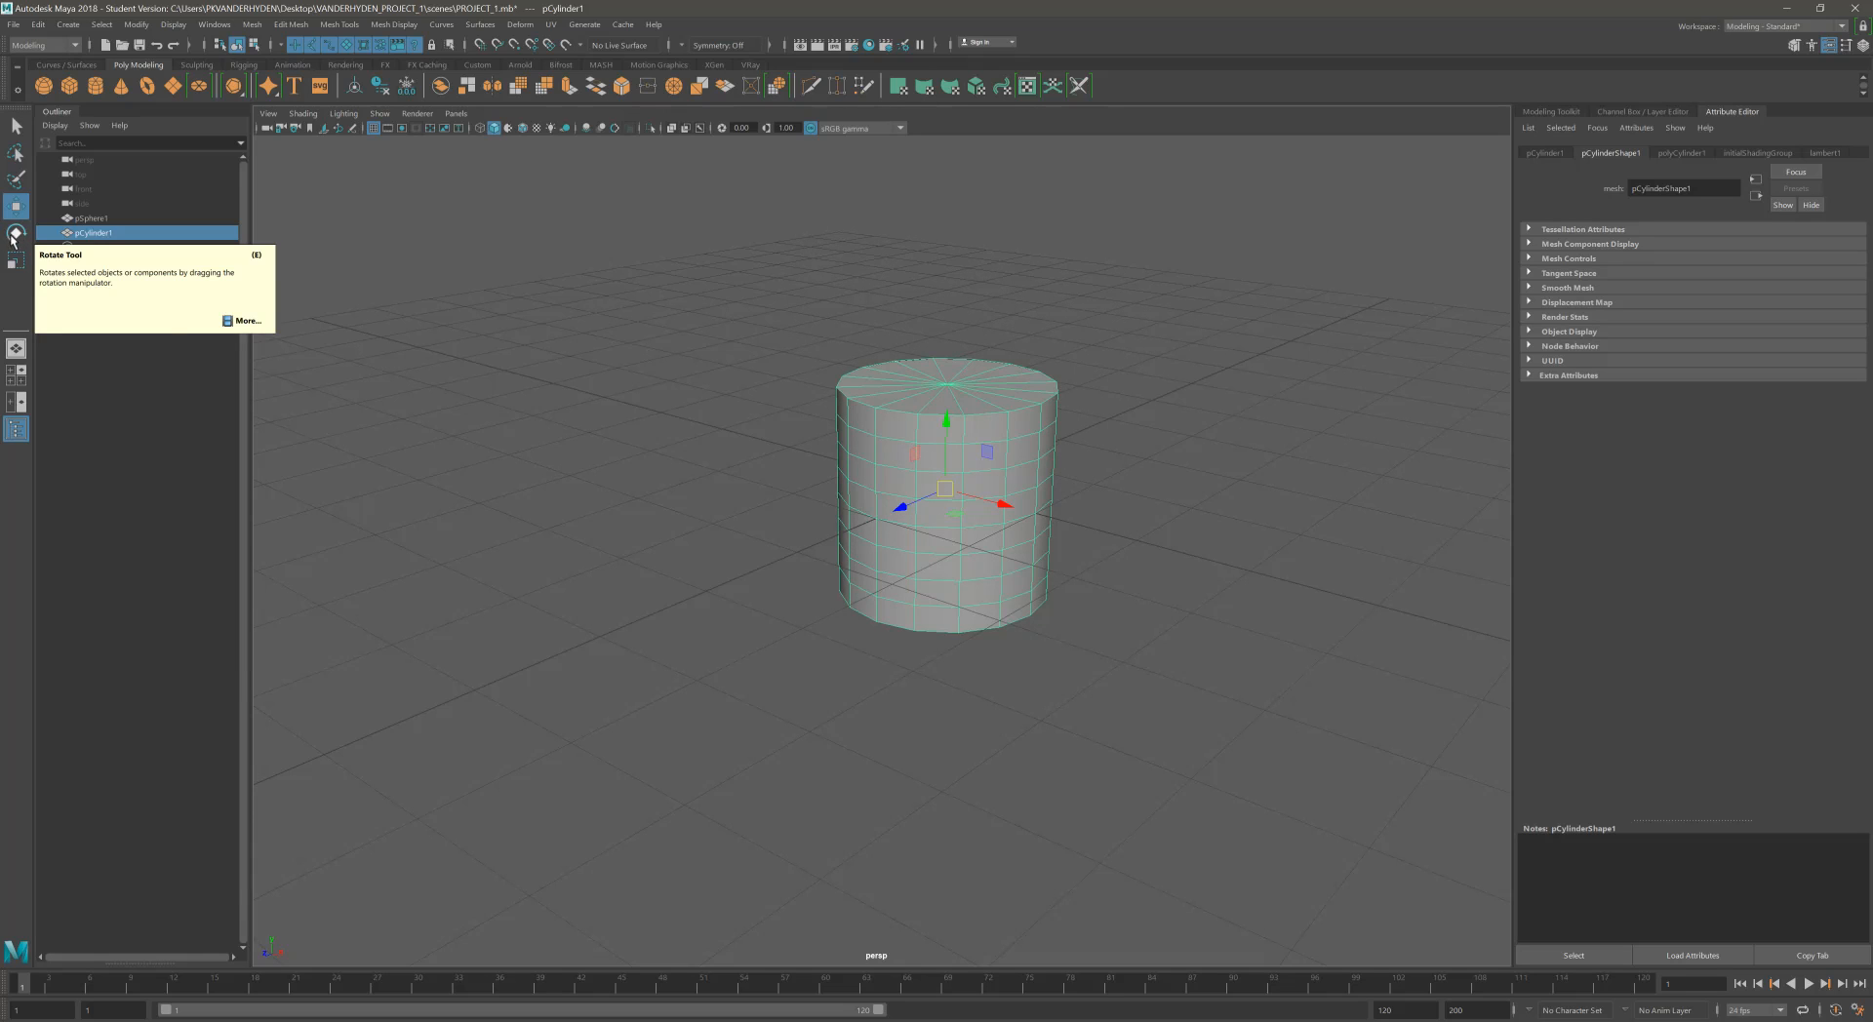
Switch from the Move tool to the Rotate tool for the cylinder.
left_click(15, 232)
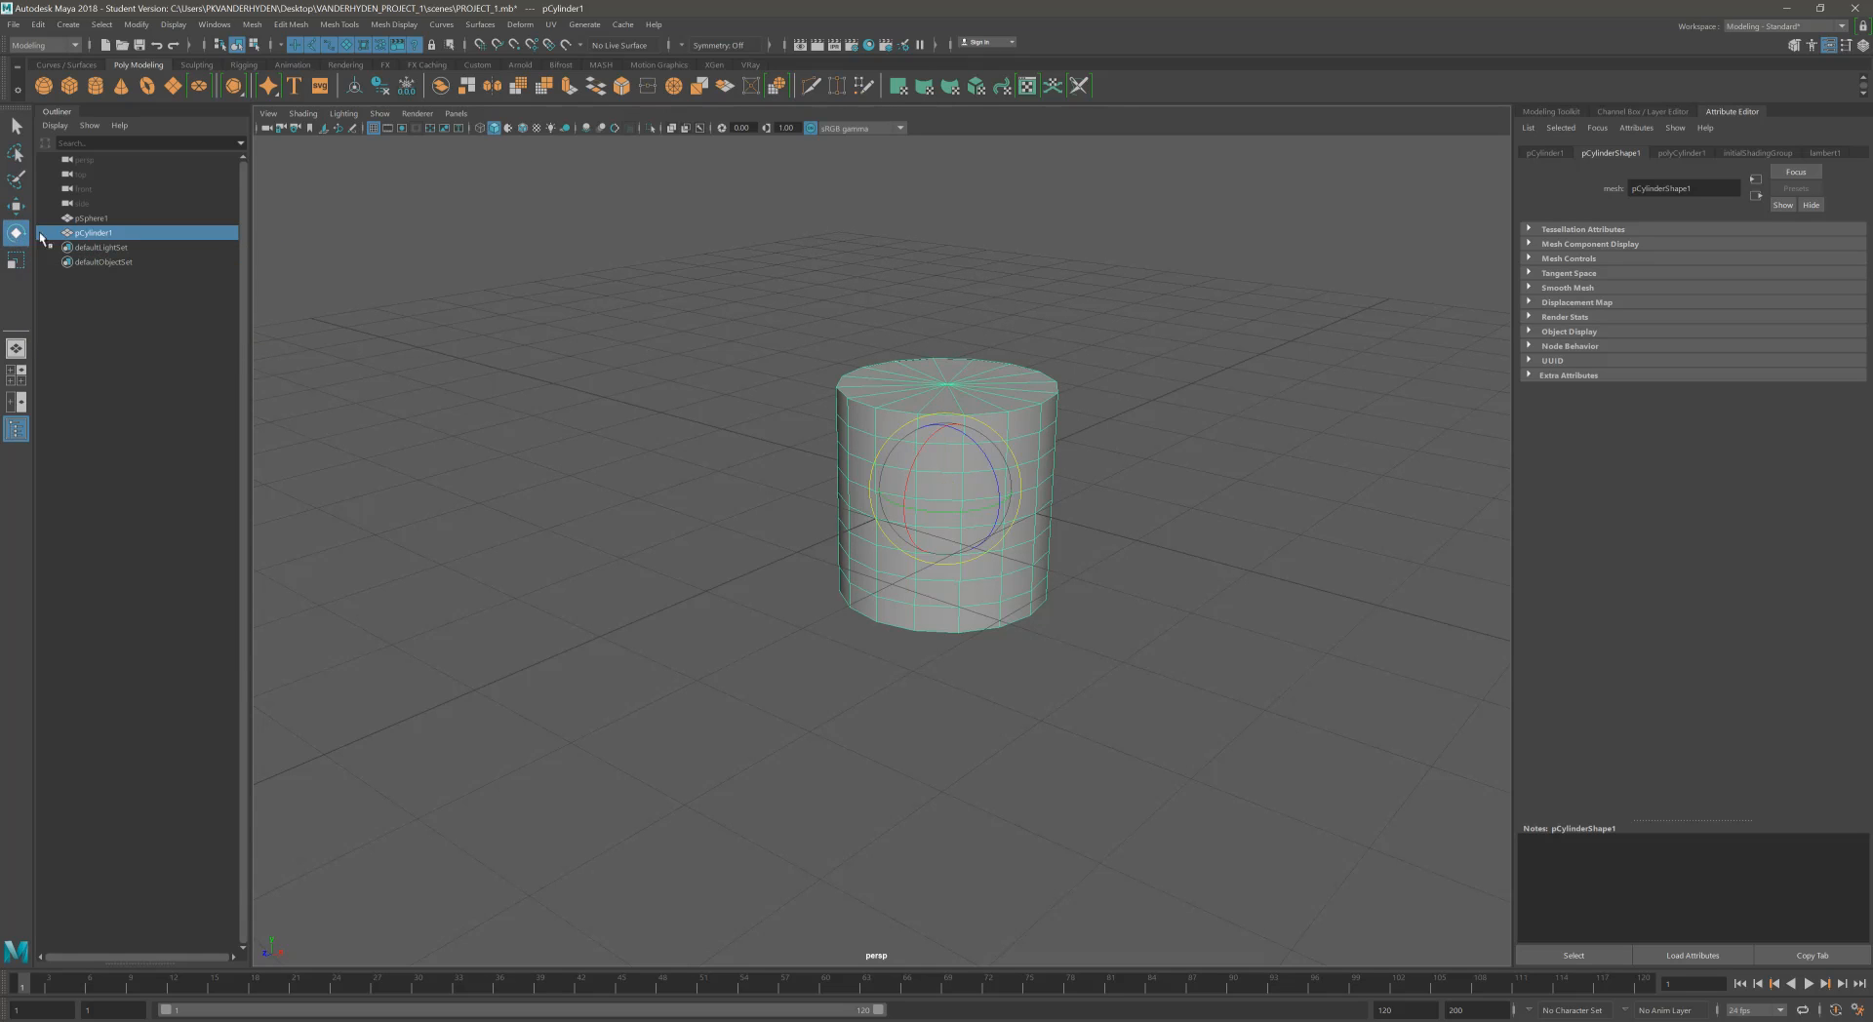
left_click_drag(906, 490, 992, 466)
key("w")
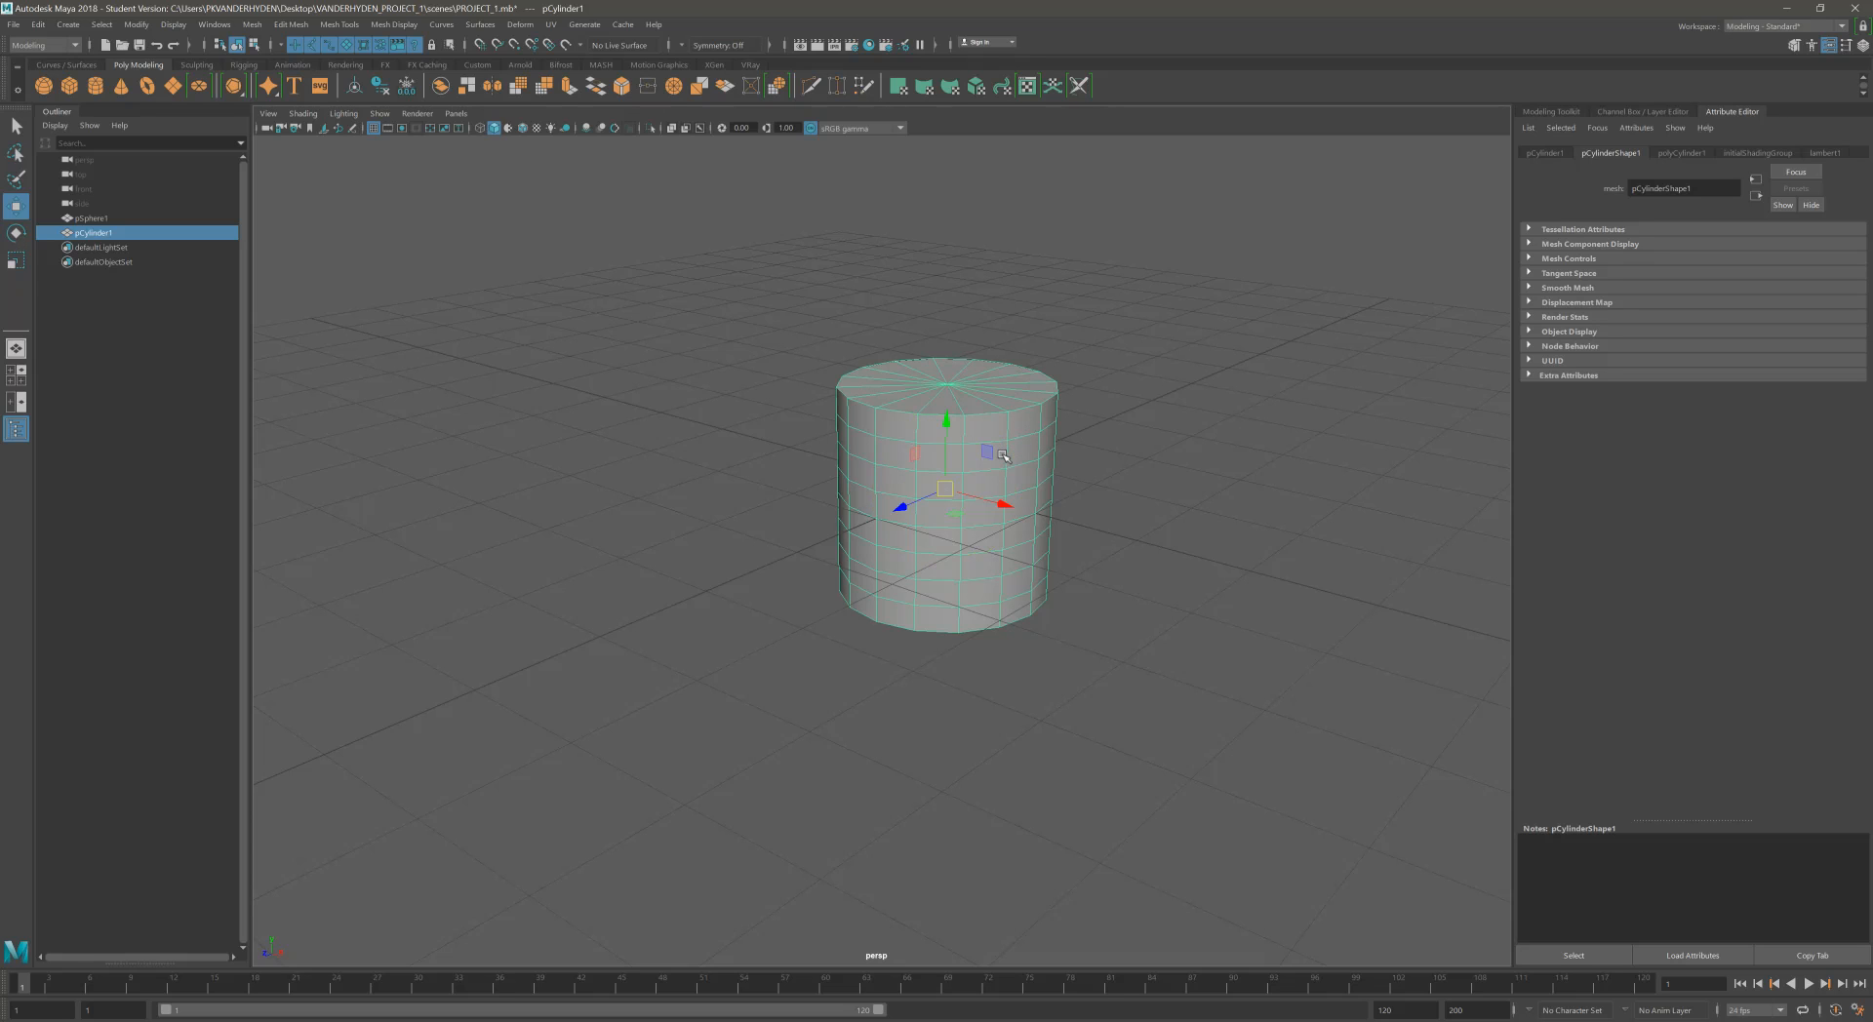
key("e")
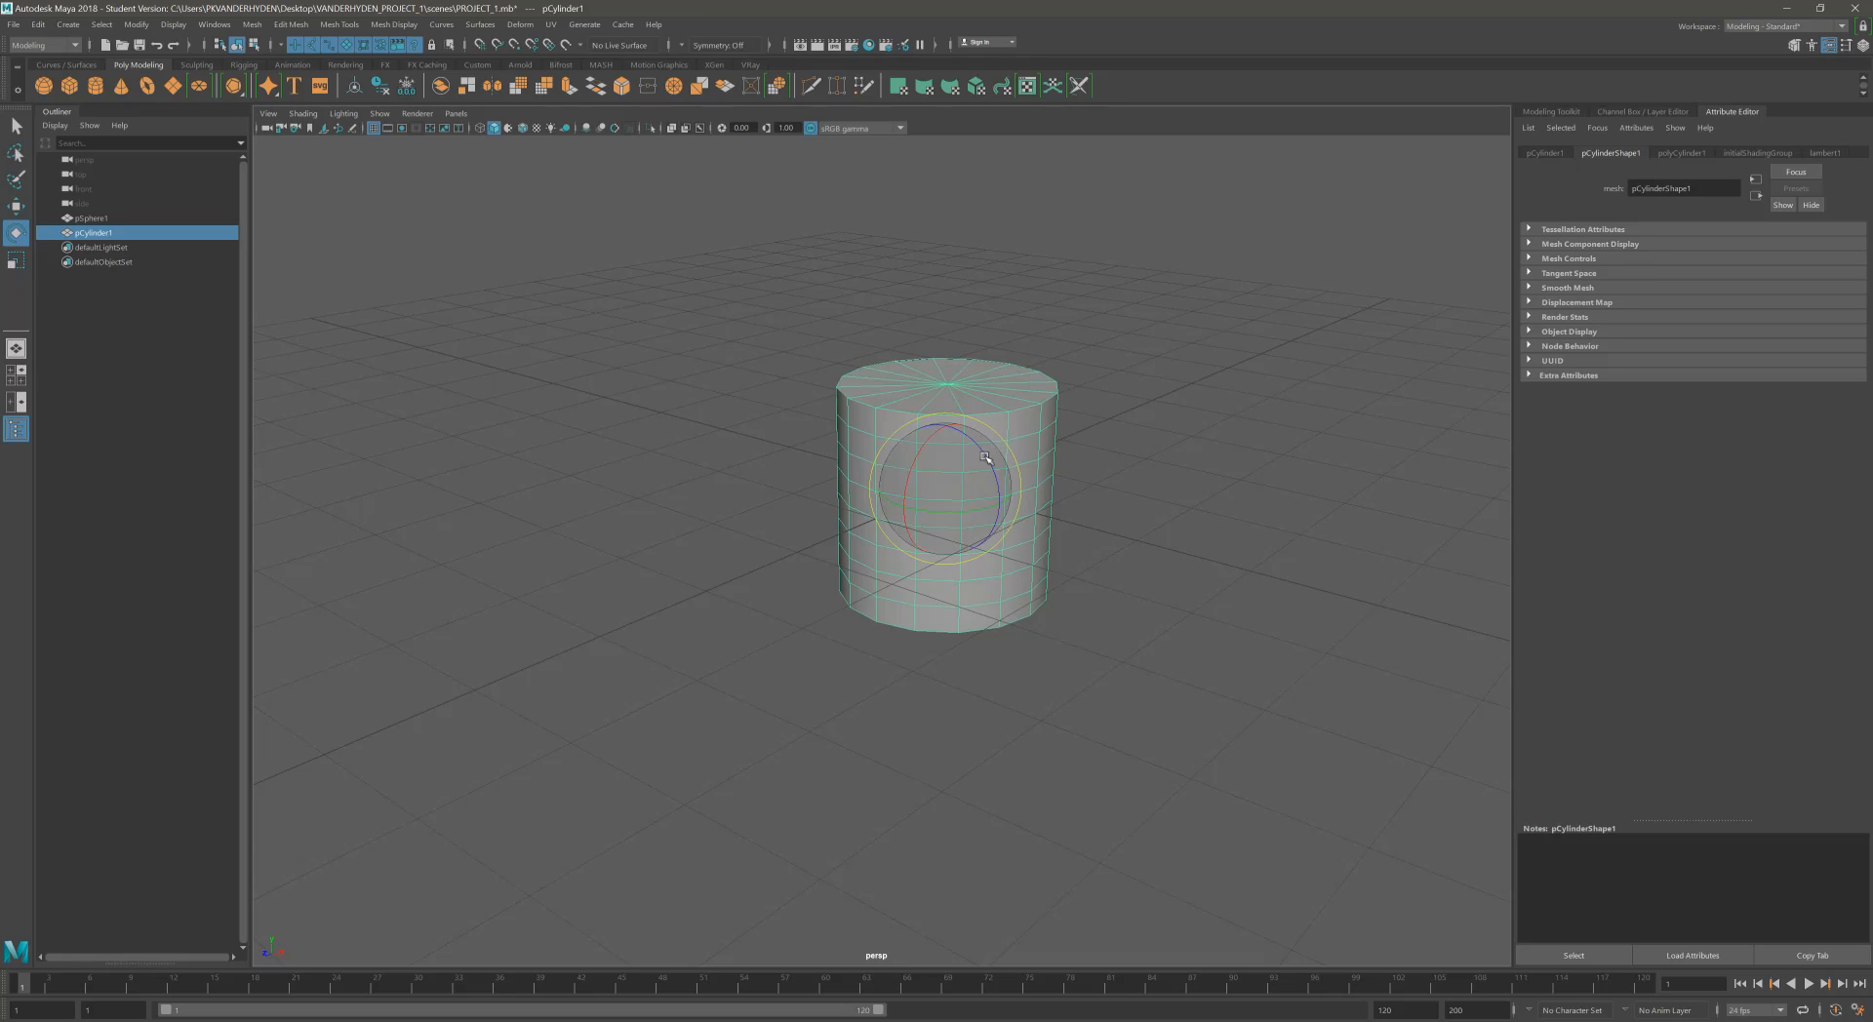
mouse_move(1027, 527)
left_mouse_down("alt")
mouse_move(979, 546)
mouse_move(1079, 531)
mouse_move(1041, 548)
mouse_move(1064, 491)
mouse_move(1054, 510)
left_mouse_up("alt")
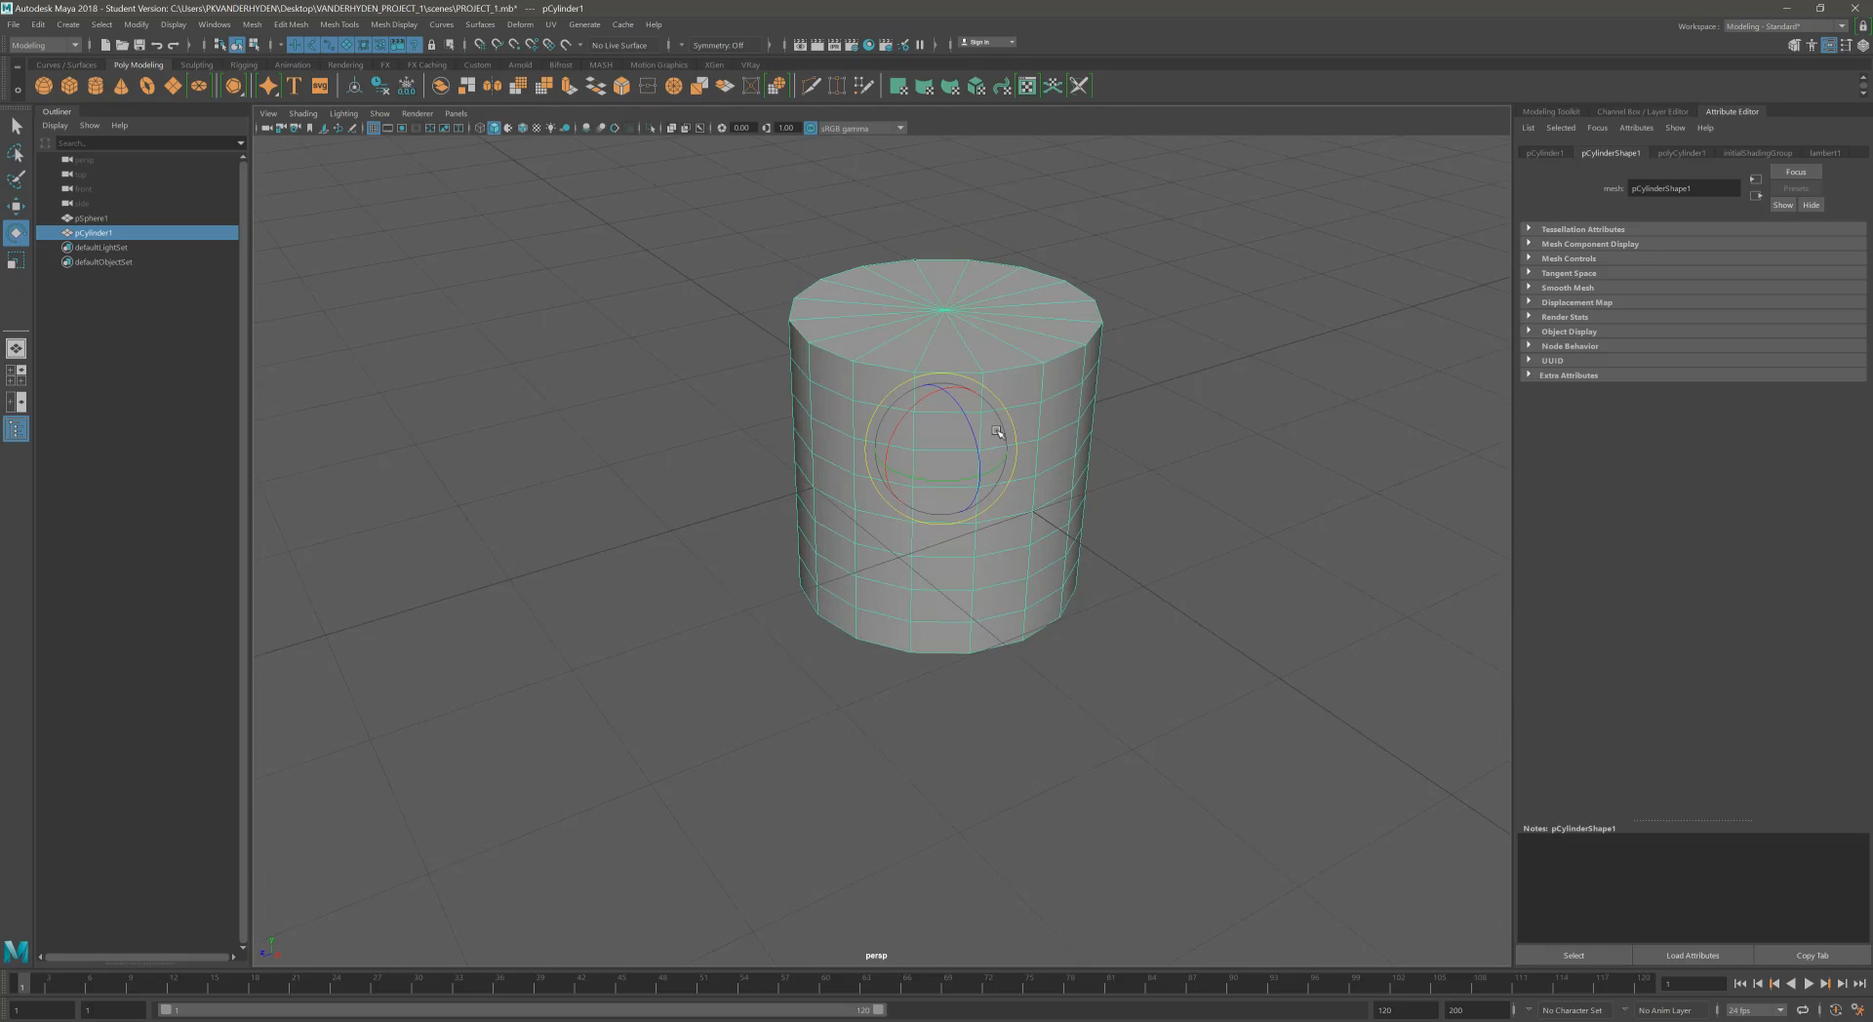
left_click_drag(995, 448, 934, 401, "alt")
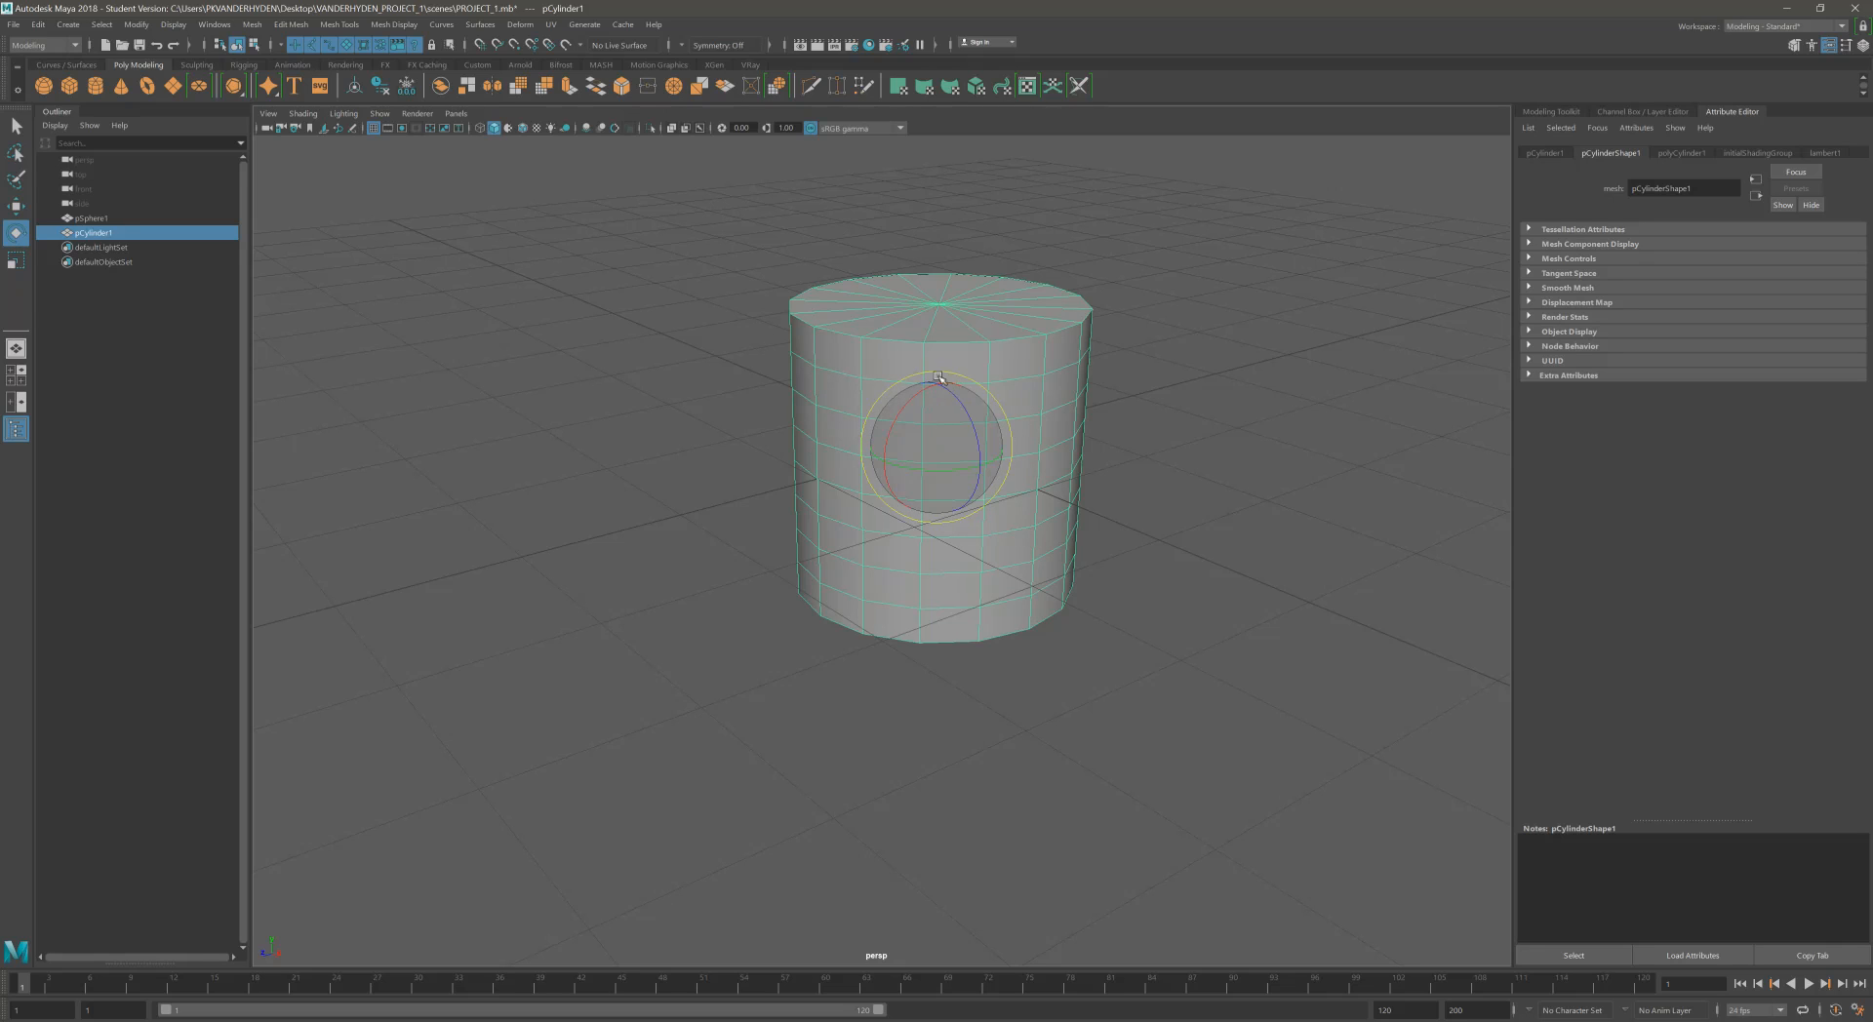
Try rotating the cylinder with the rotation manipulator and undo the rotations.
left_click_drag(872, 451, 933, 480)
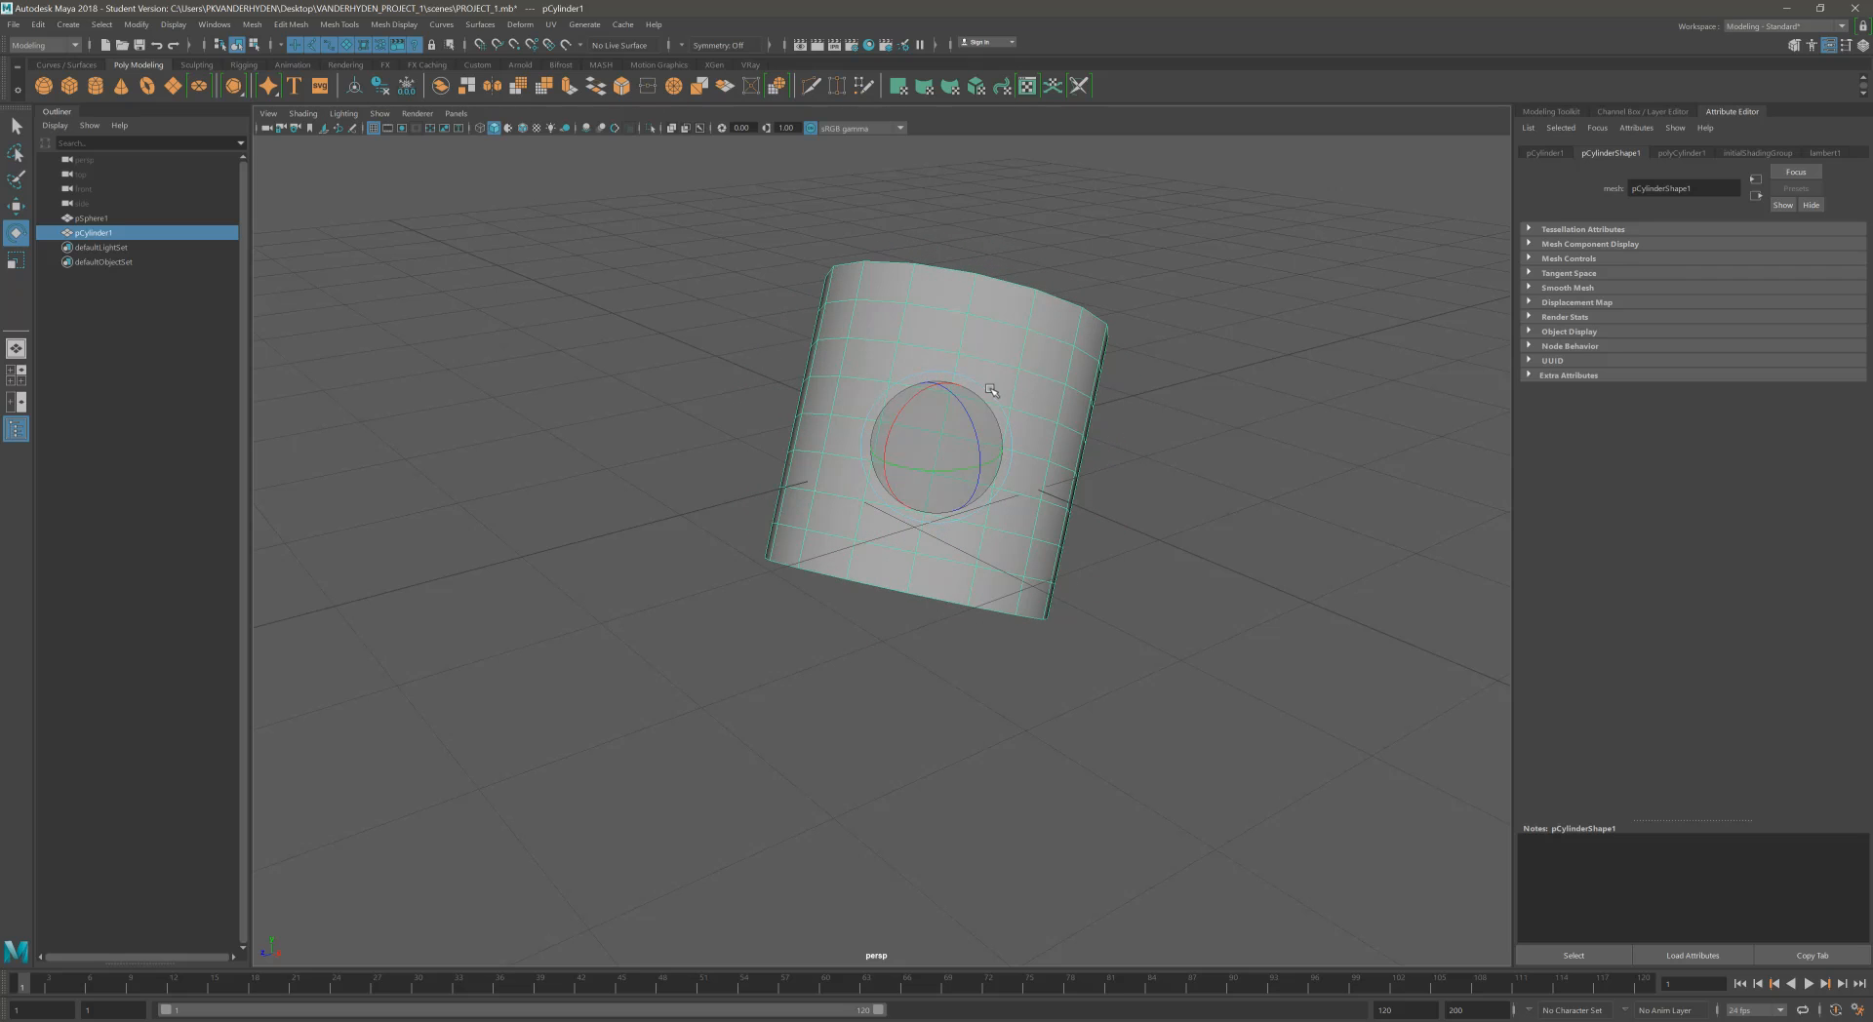
left_click_drag(1022, 409, 970, 395)
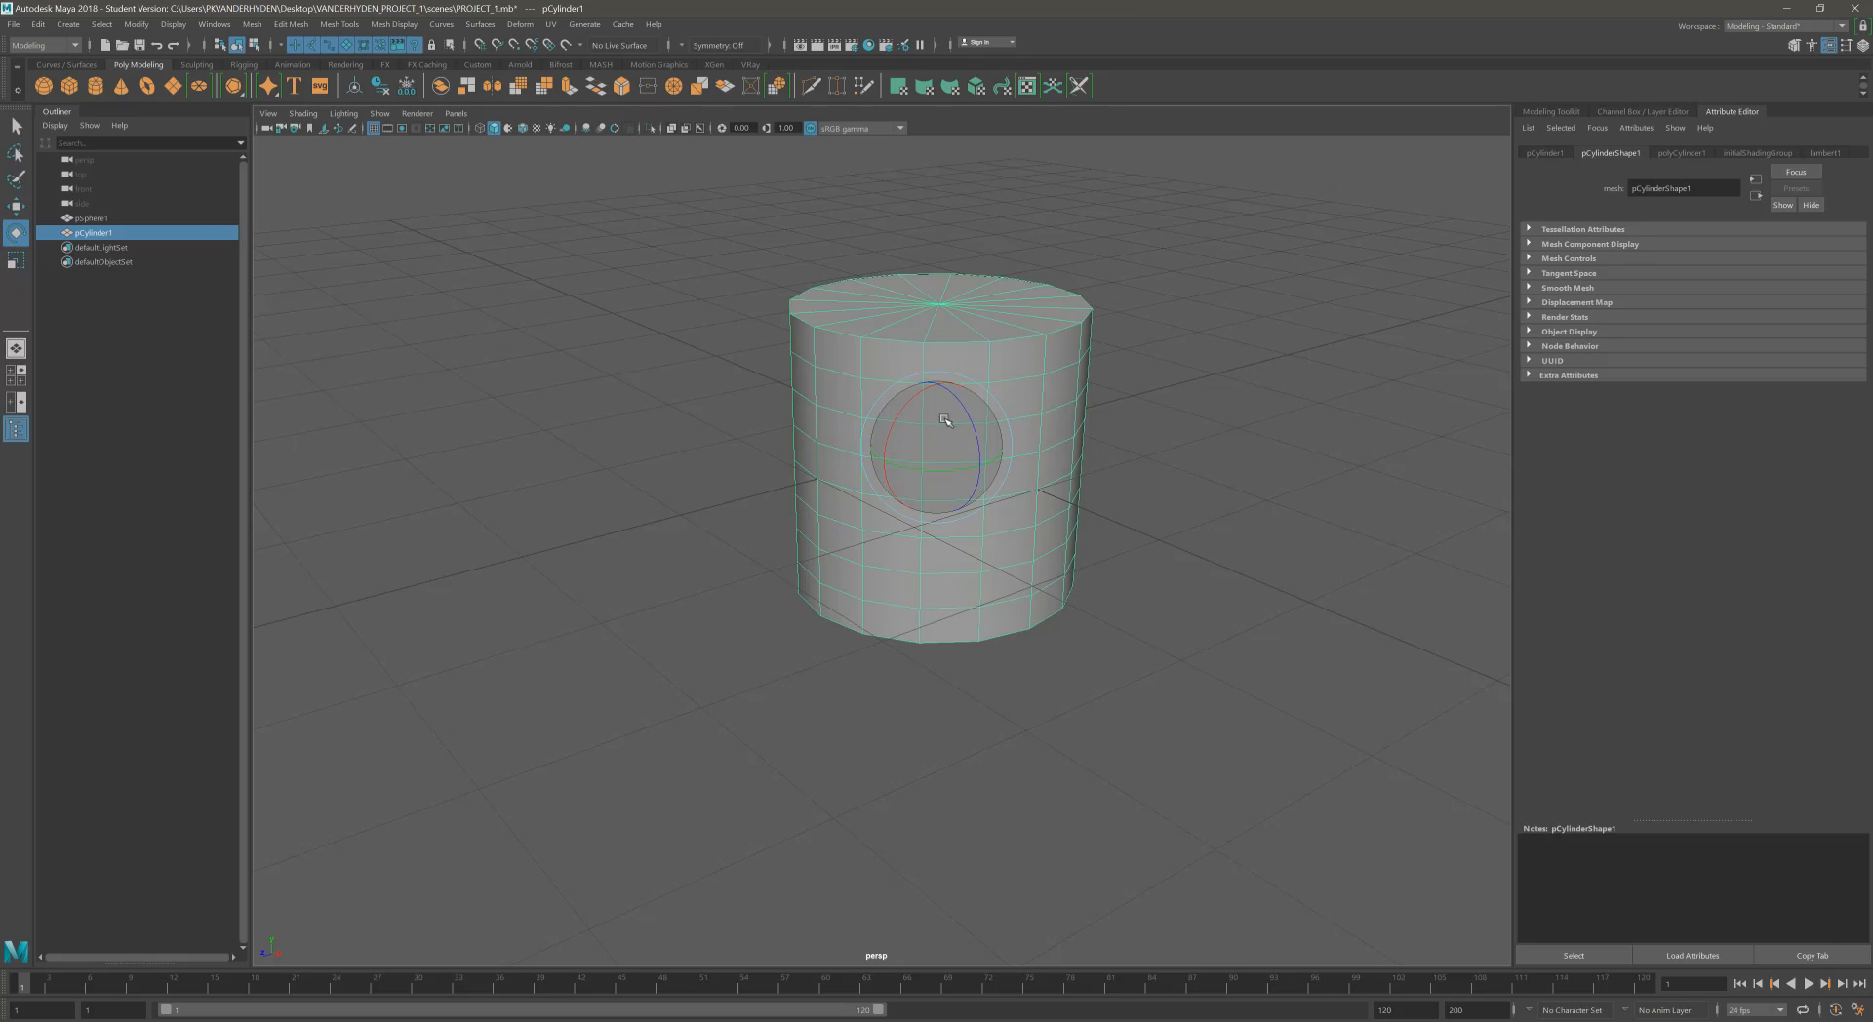
mouse_move(977, 439)
left_mouse_down()
mouse_move(965, 394)
mouse_move(971, 410)
left_mouse_up()
key("ctrl+z")
key("ctrl+z")
left_click_drag(917, 444, 876, 420, "alt")
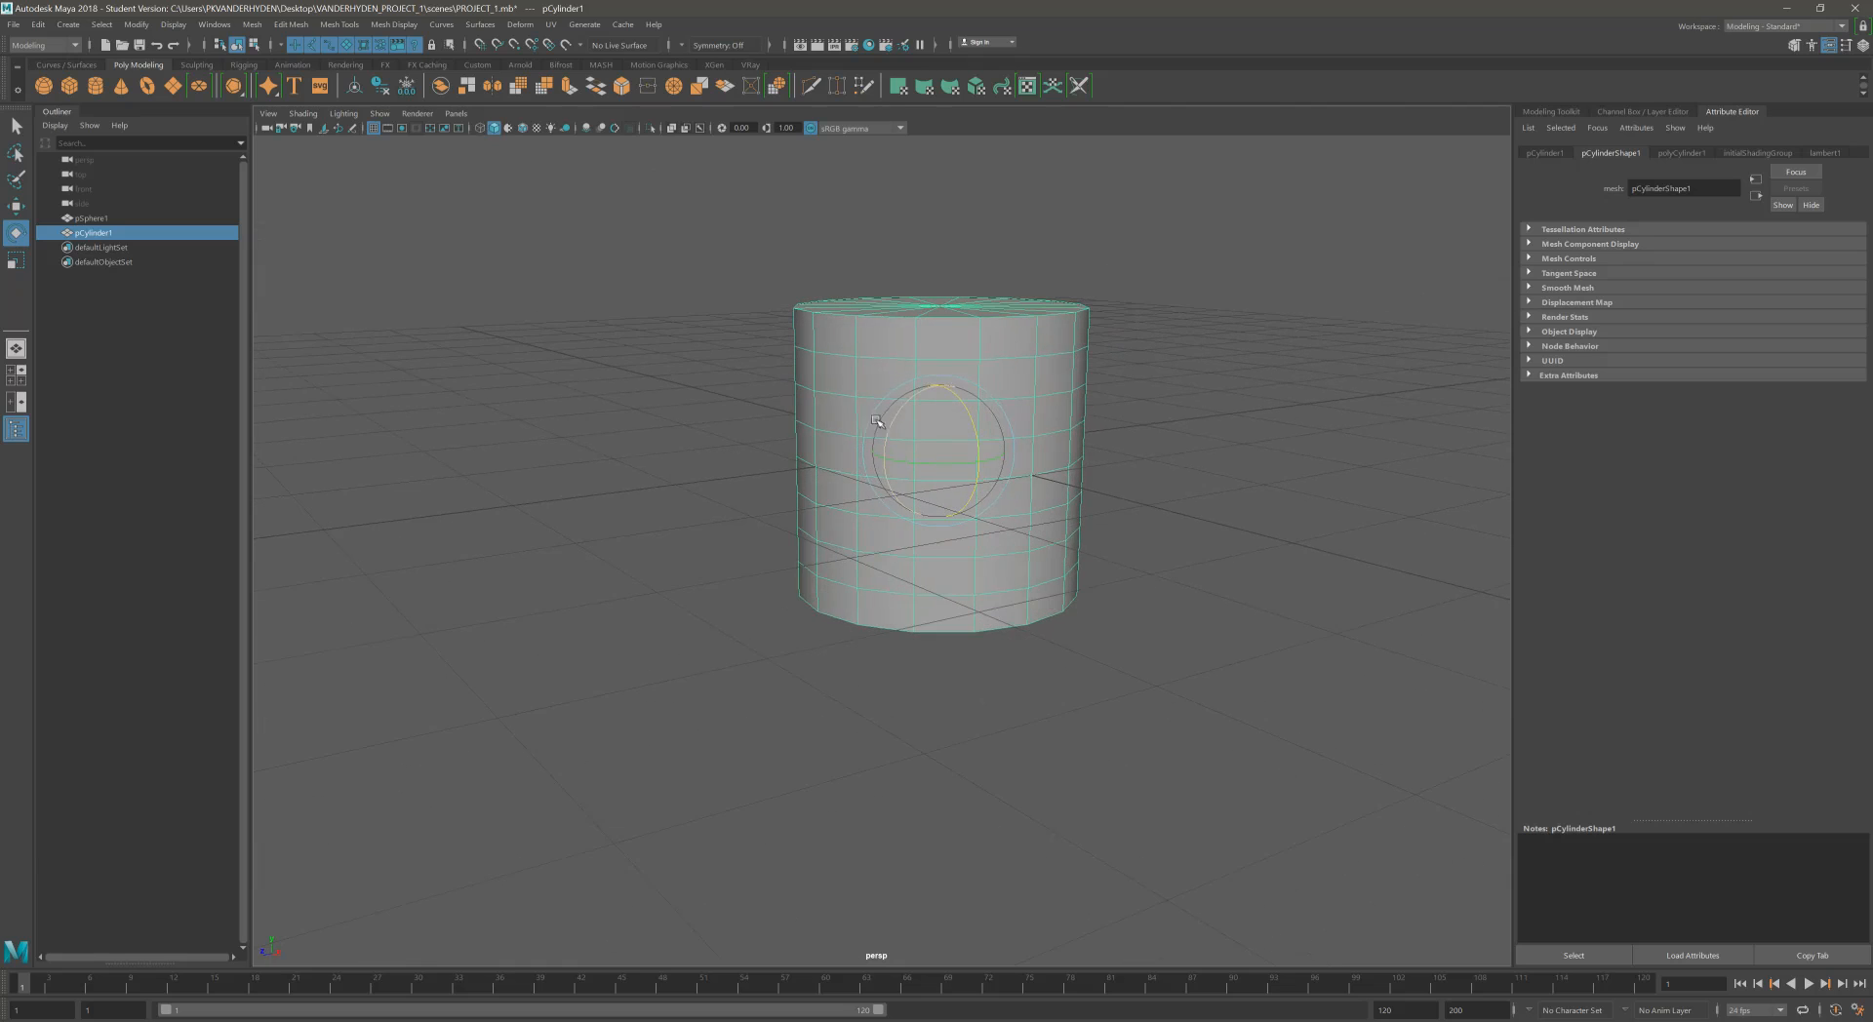
View the Rotate tool's settings and close them.
double_click(16, 234)
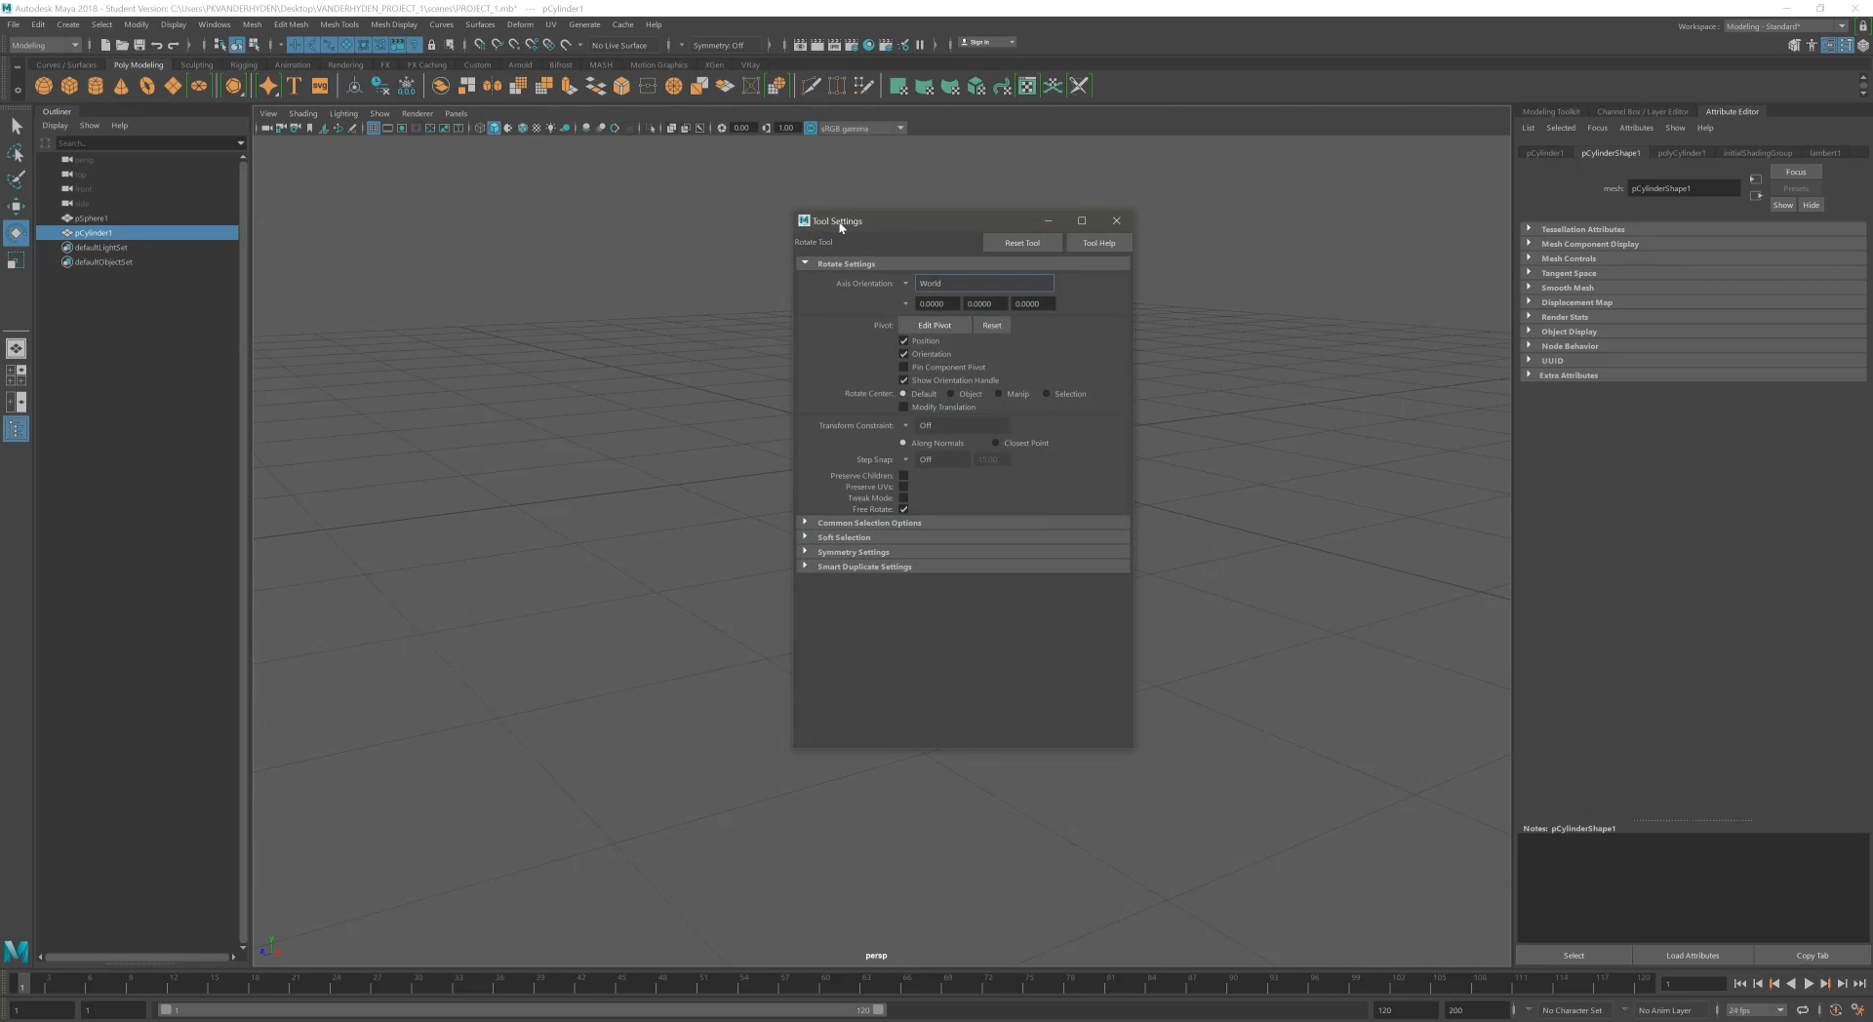
left_click_drag(901, 206, 763, 211)
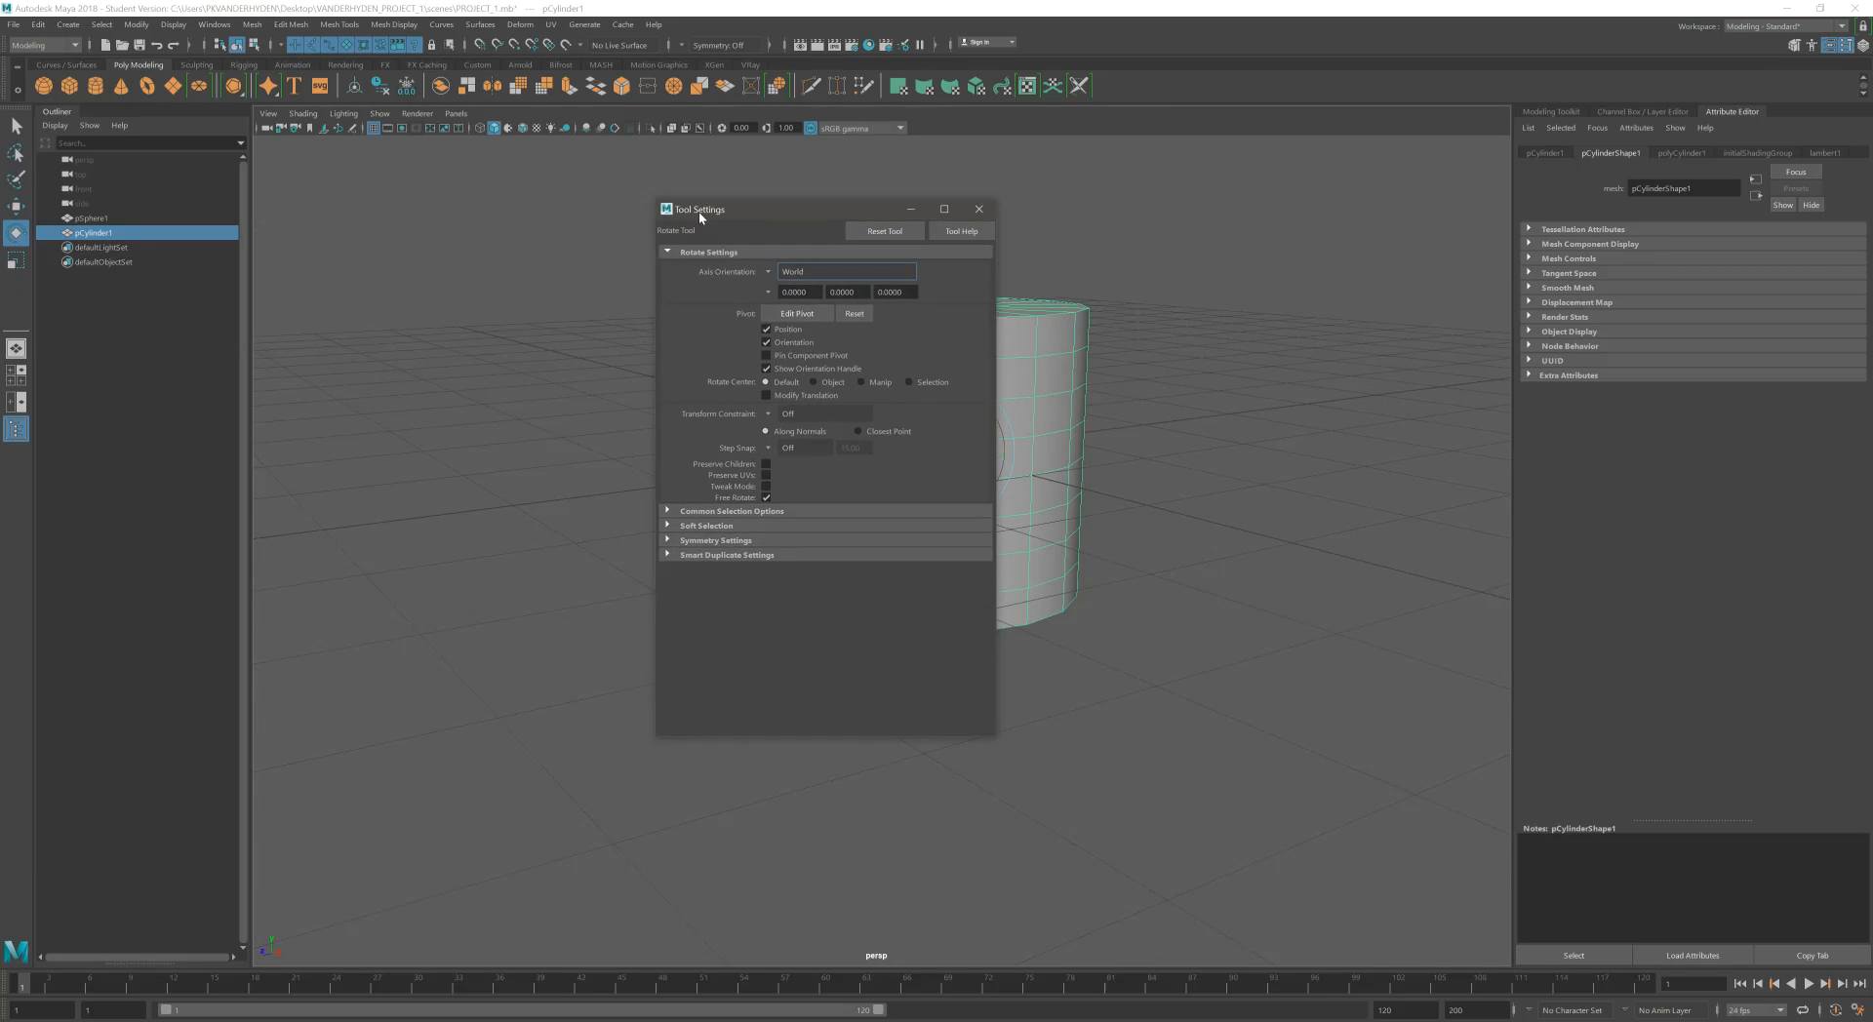
left_click(978, 209)
Display the cylinder's transform channels and rotate it about the Z axis to about -29.8 degrees.
middle_click_drag(1014, 355, 913, 355, "alt")
left_click_drag(913, 355, 928, 364, "alt")
scroll(937, 367, "up", 2)
middle_click_drag(943, 367, 998, 412, "alt")
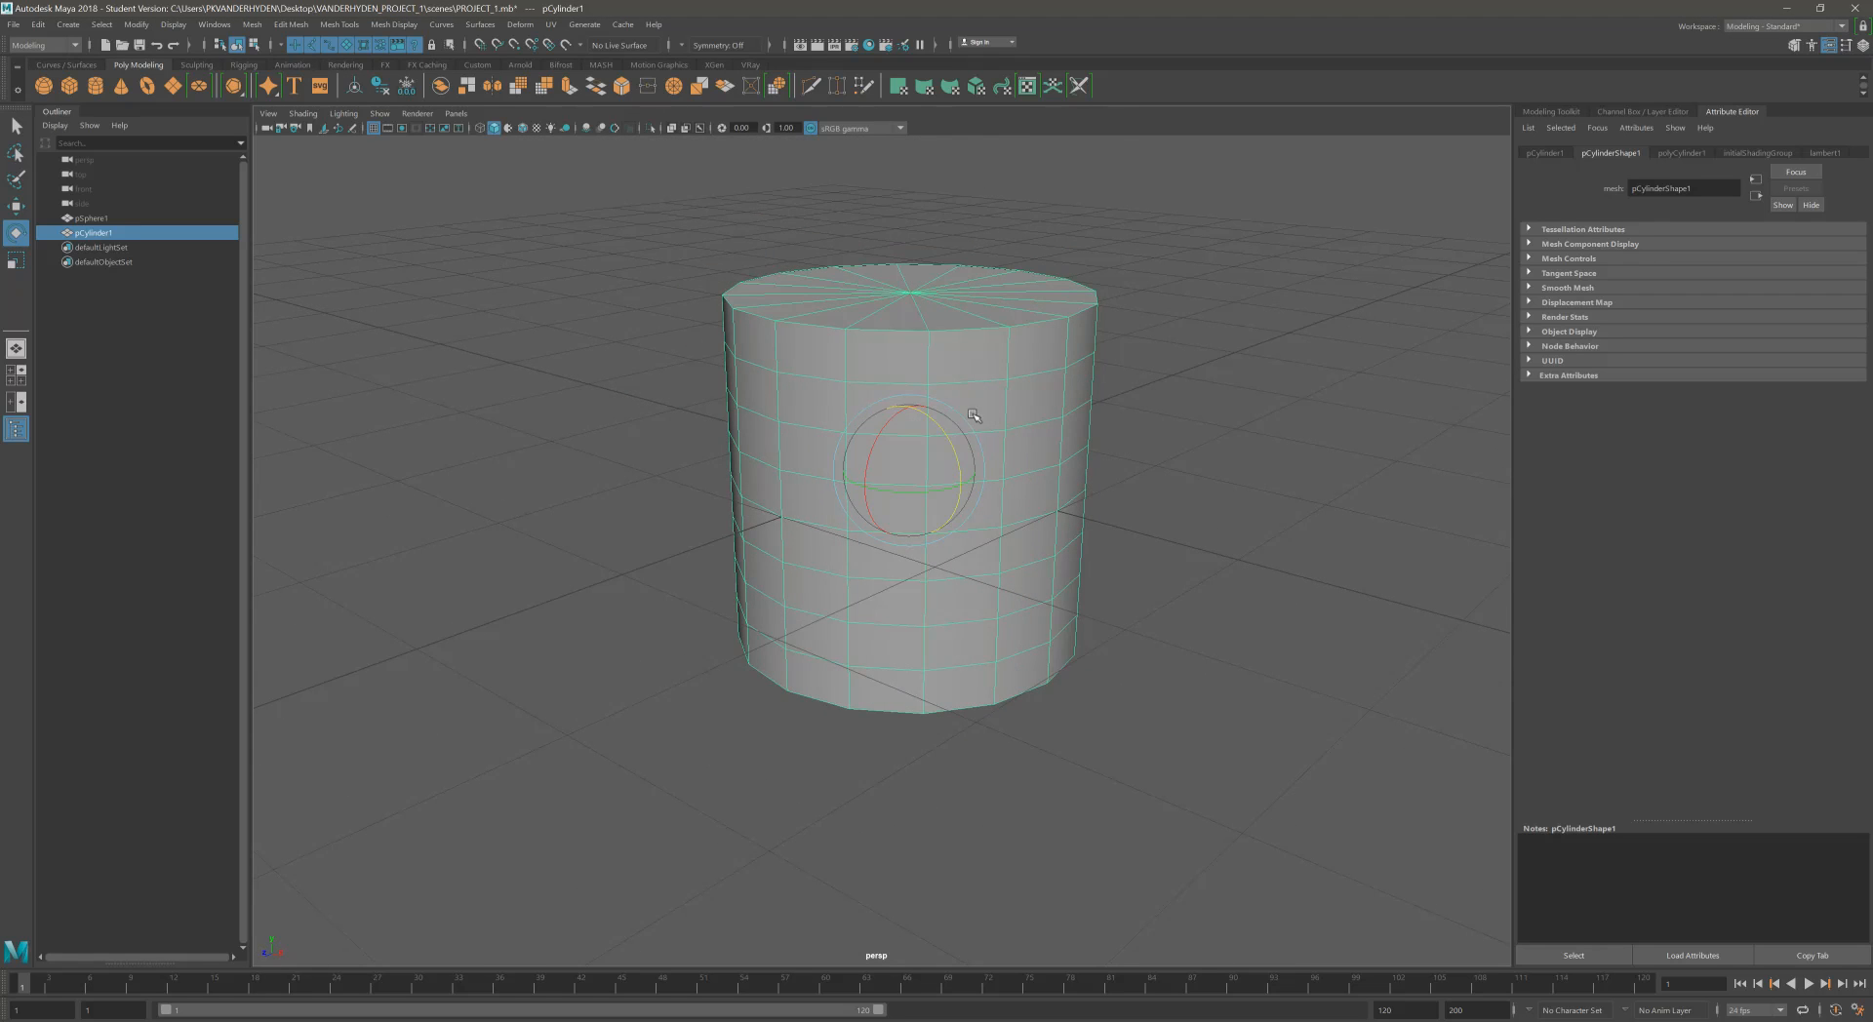
left_click(1863, 46)
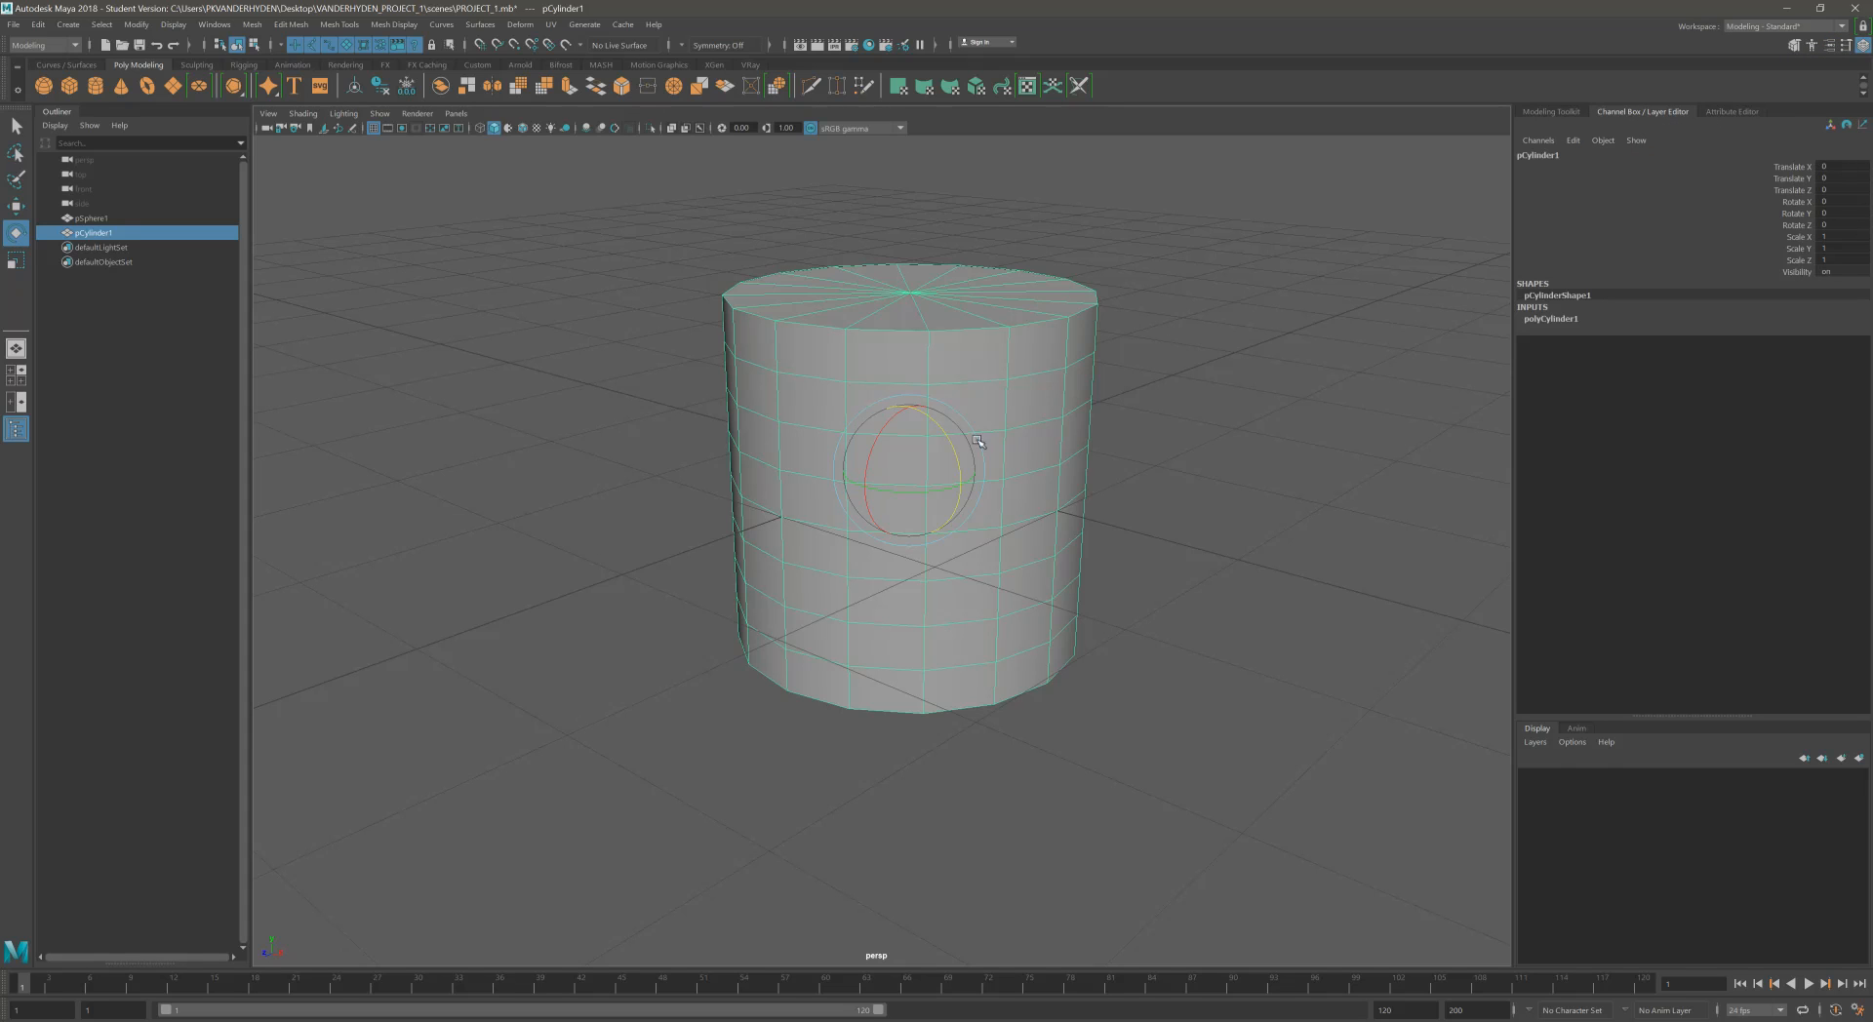
mouse_move(964, 437)
left_mouse_down()
mouse_move(943, 439)
mouse_move(964, 473)
left_mouse_up()
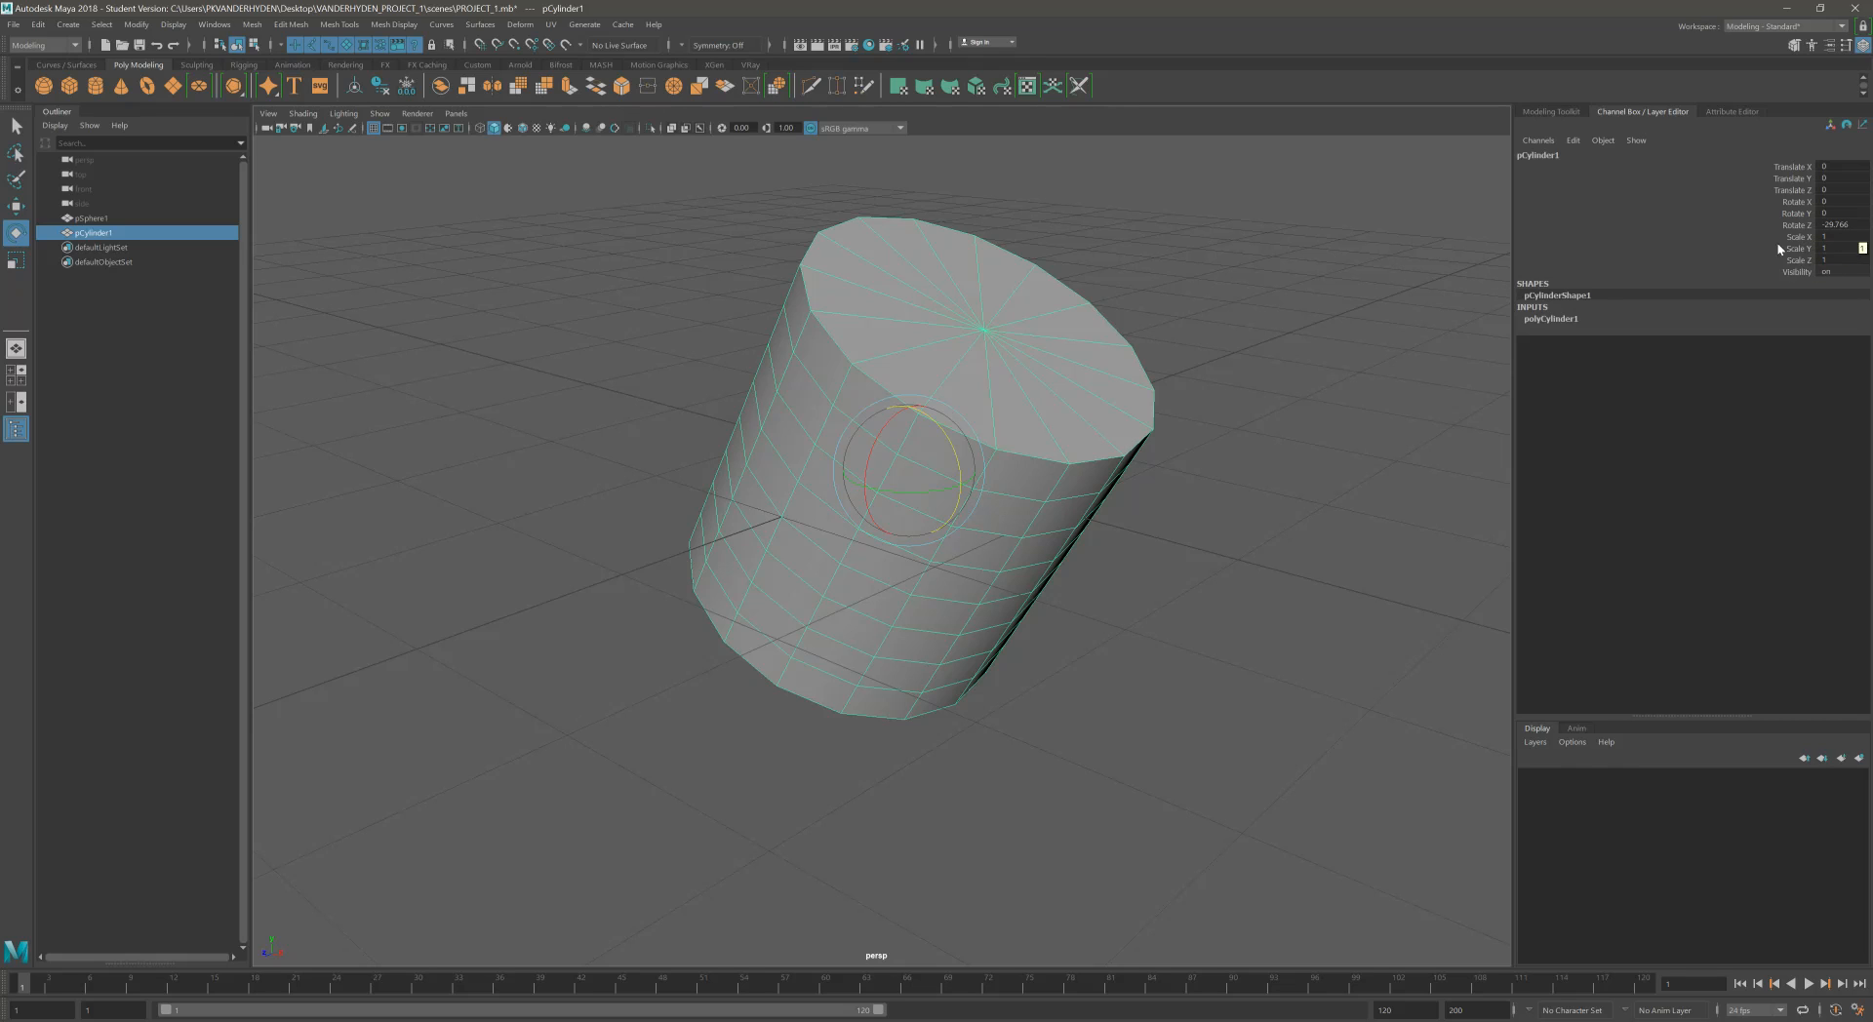
Set the cylinder's Rotate Z to 15 and its Scale X to 30.
double_click(1847, 227)
type("15")
key("Return")
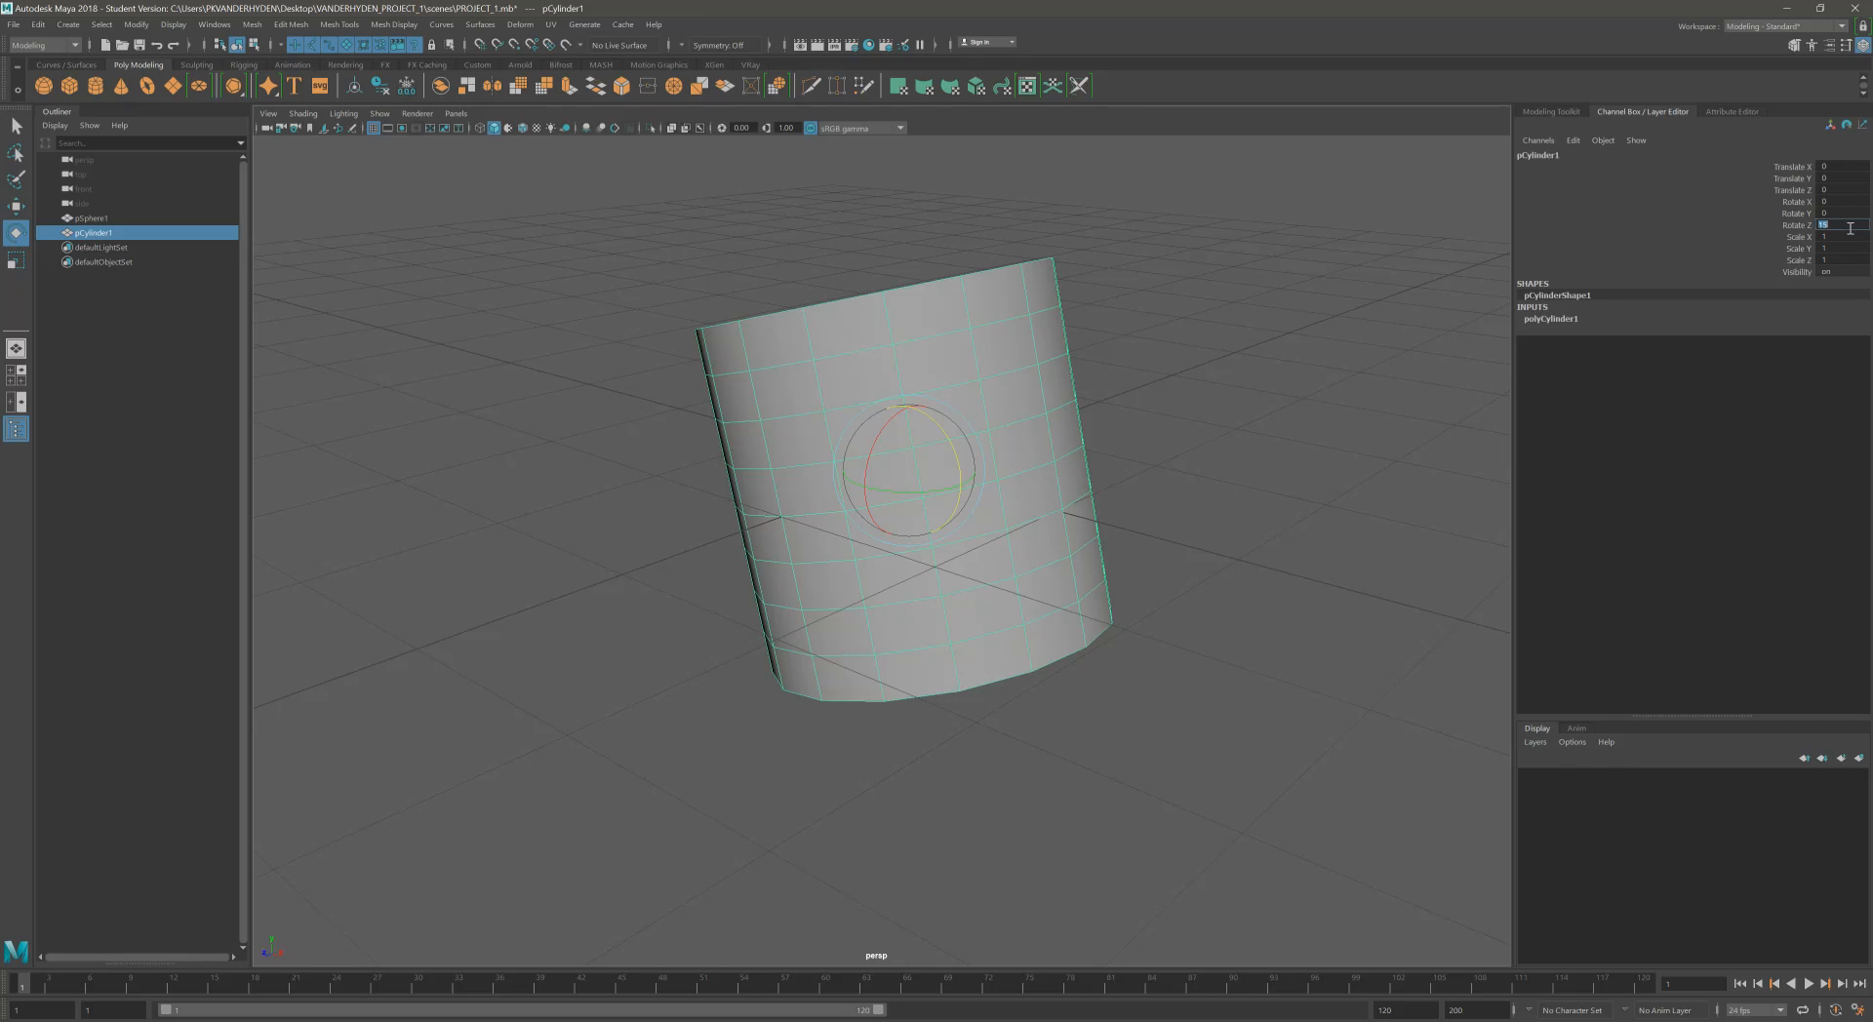
key("Tab")
type("30")
key("Return")
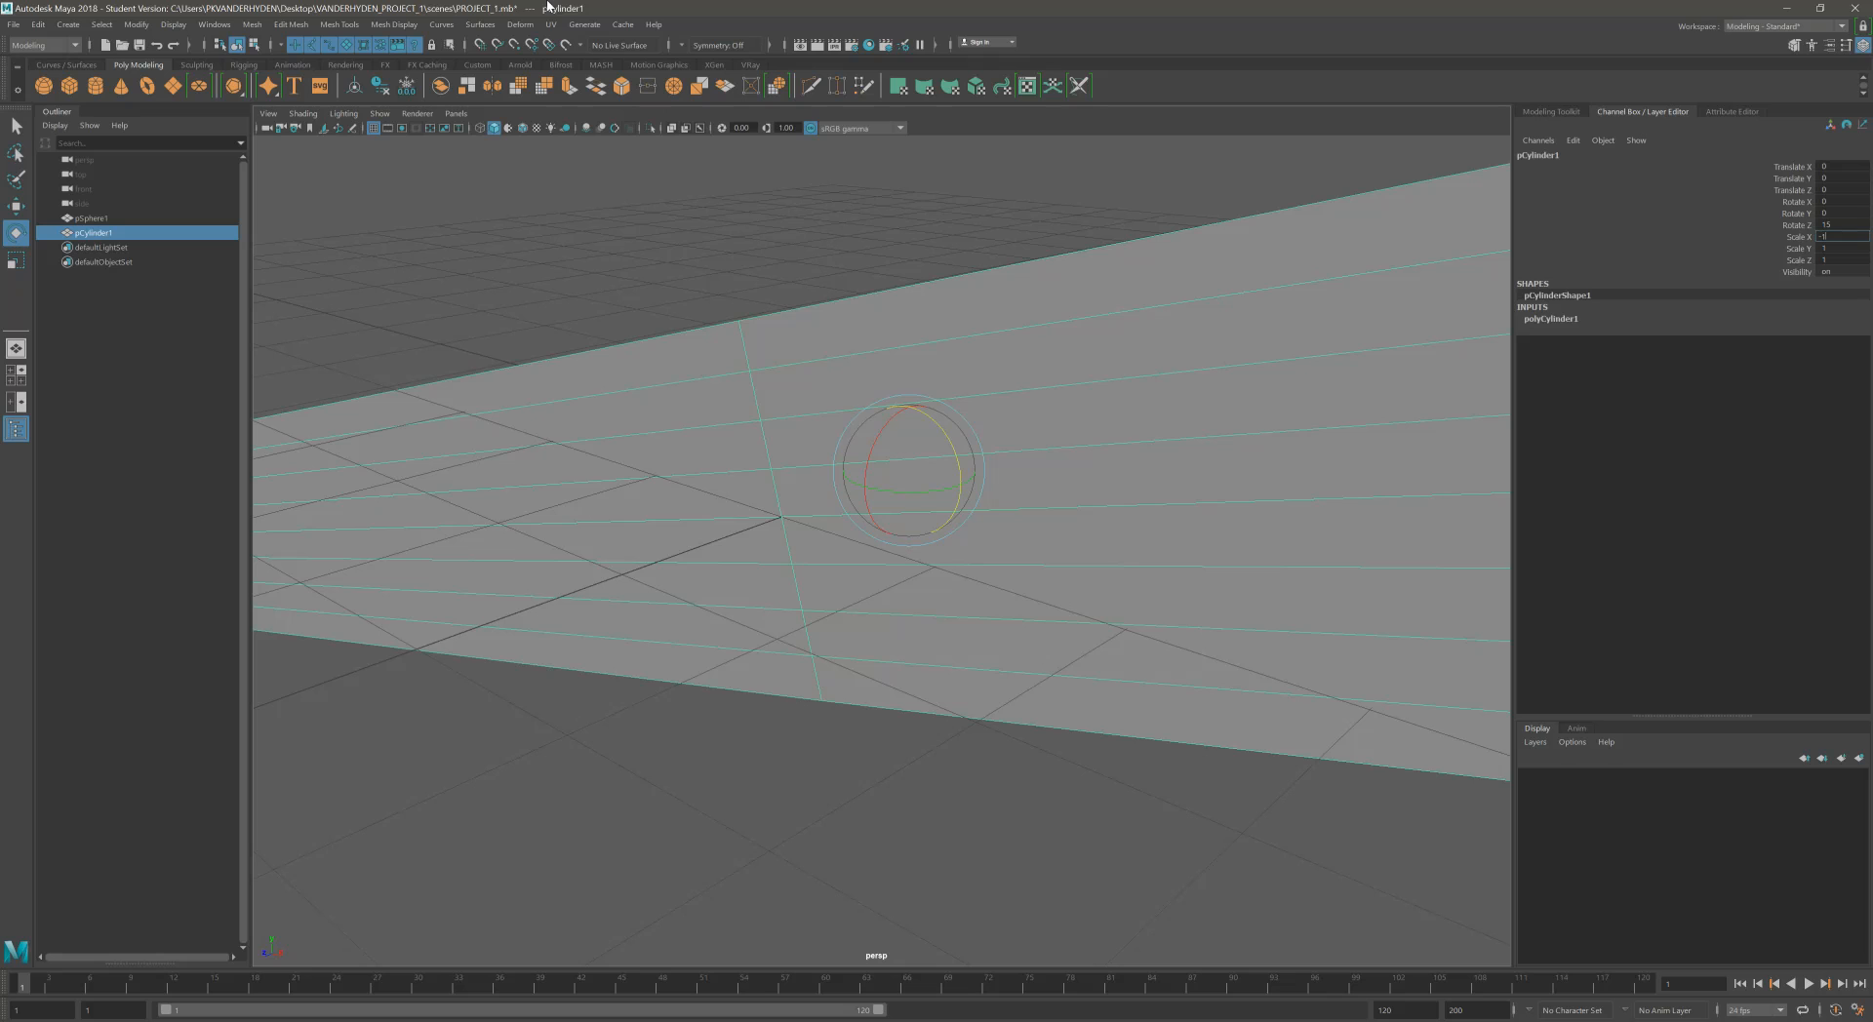
Set the cylinder's Scale X to 1, try Rotate Z values of 30 and -30, and reset Rotate Z to 0.
type("1")
key("Return")
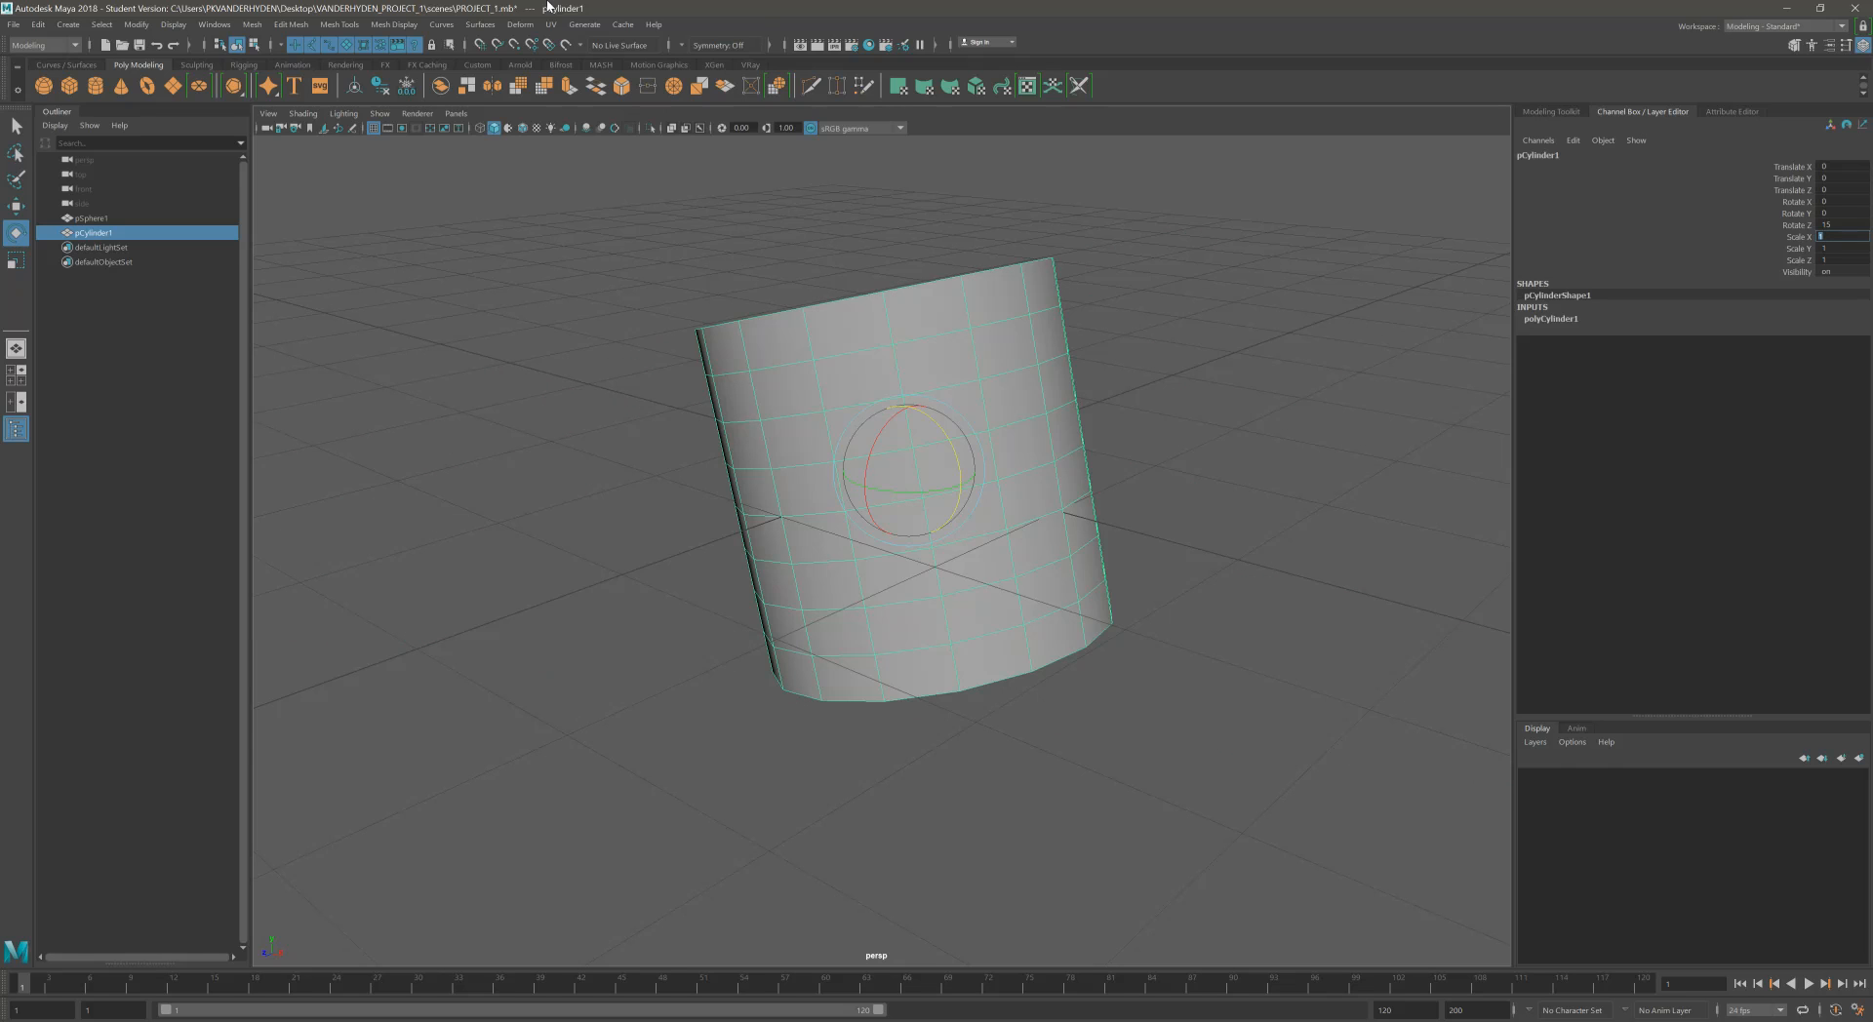
left_click(1813, 223)
type("30")
key("Return")
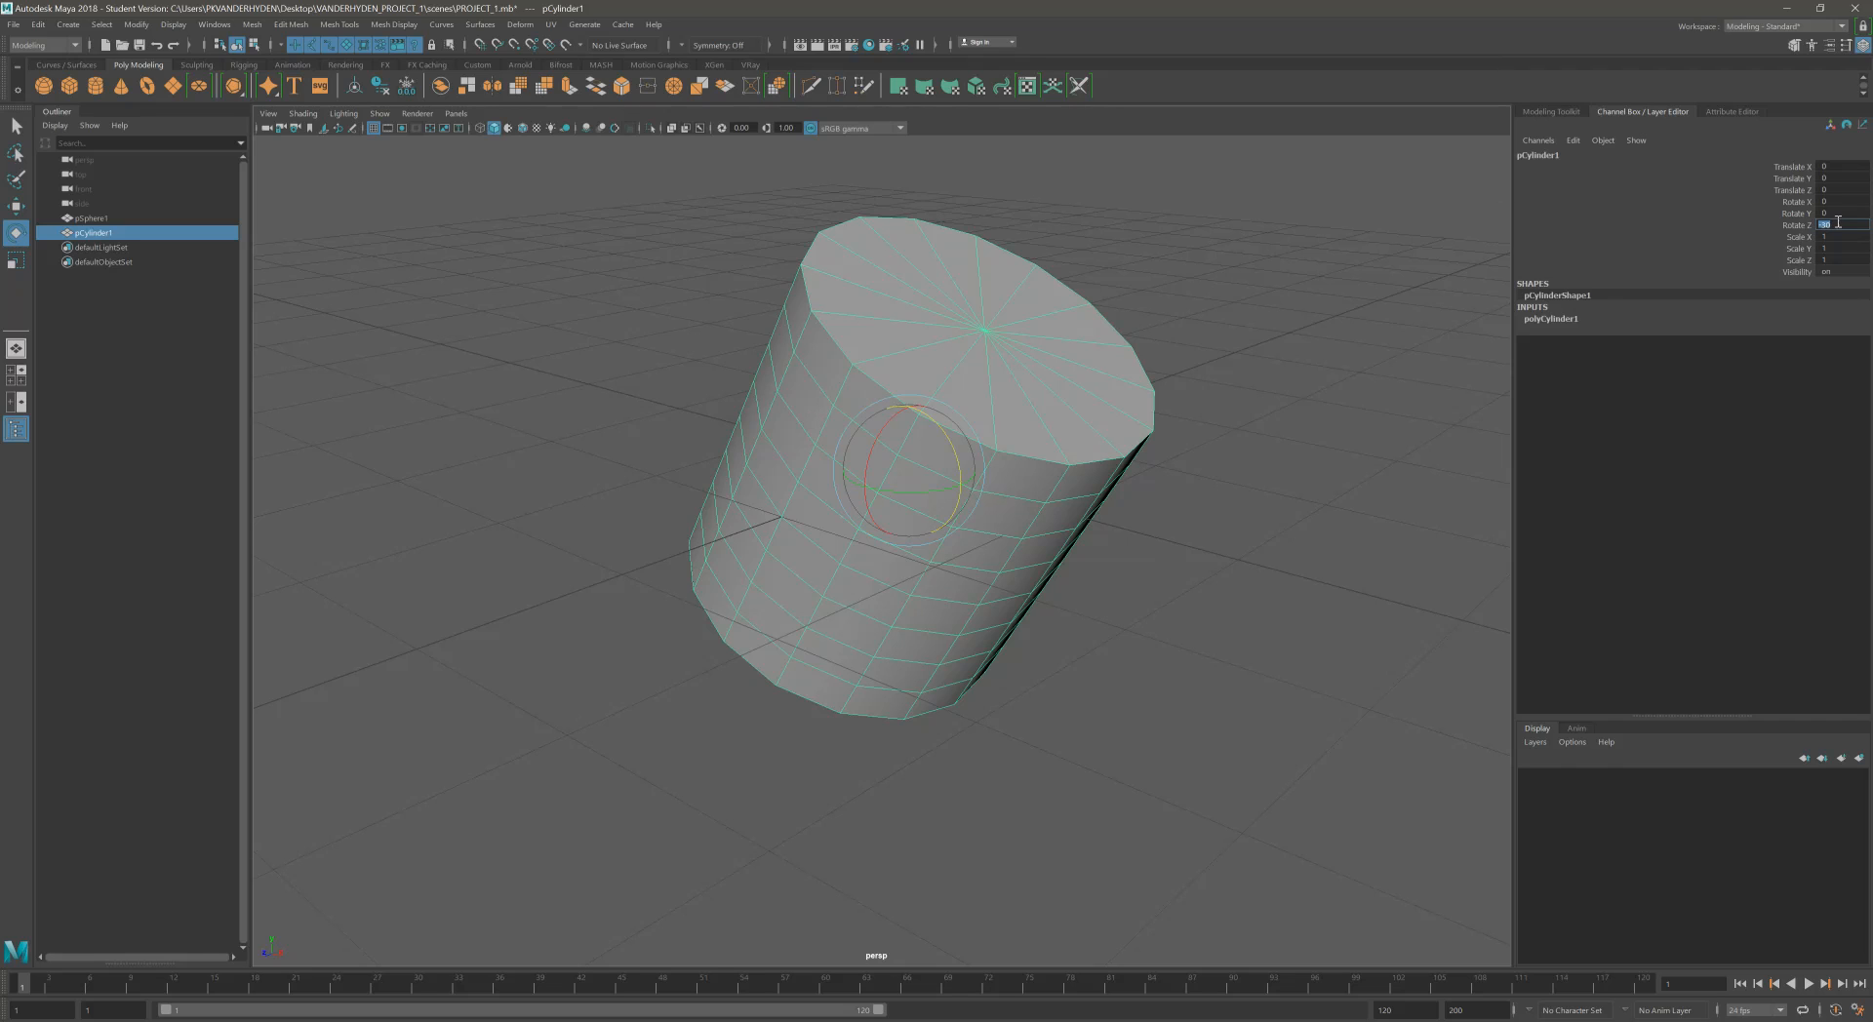
type("-30")
key("Return")
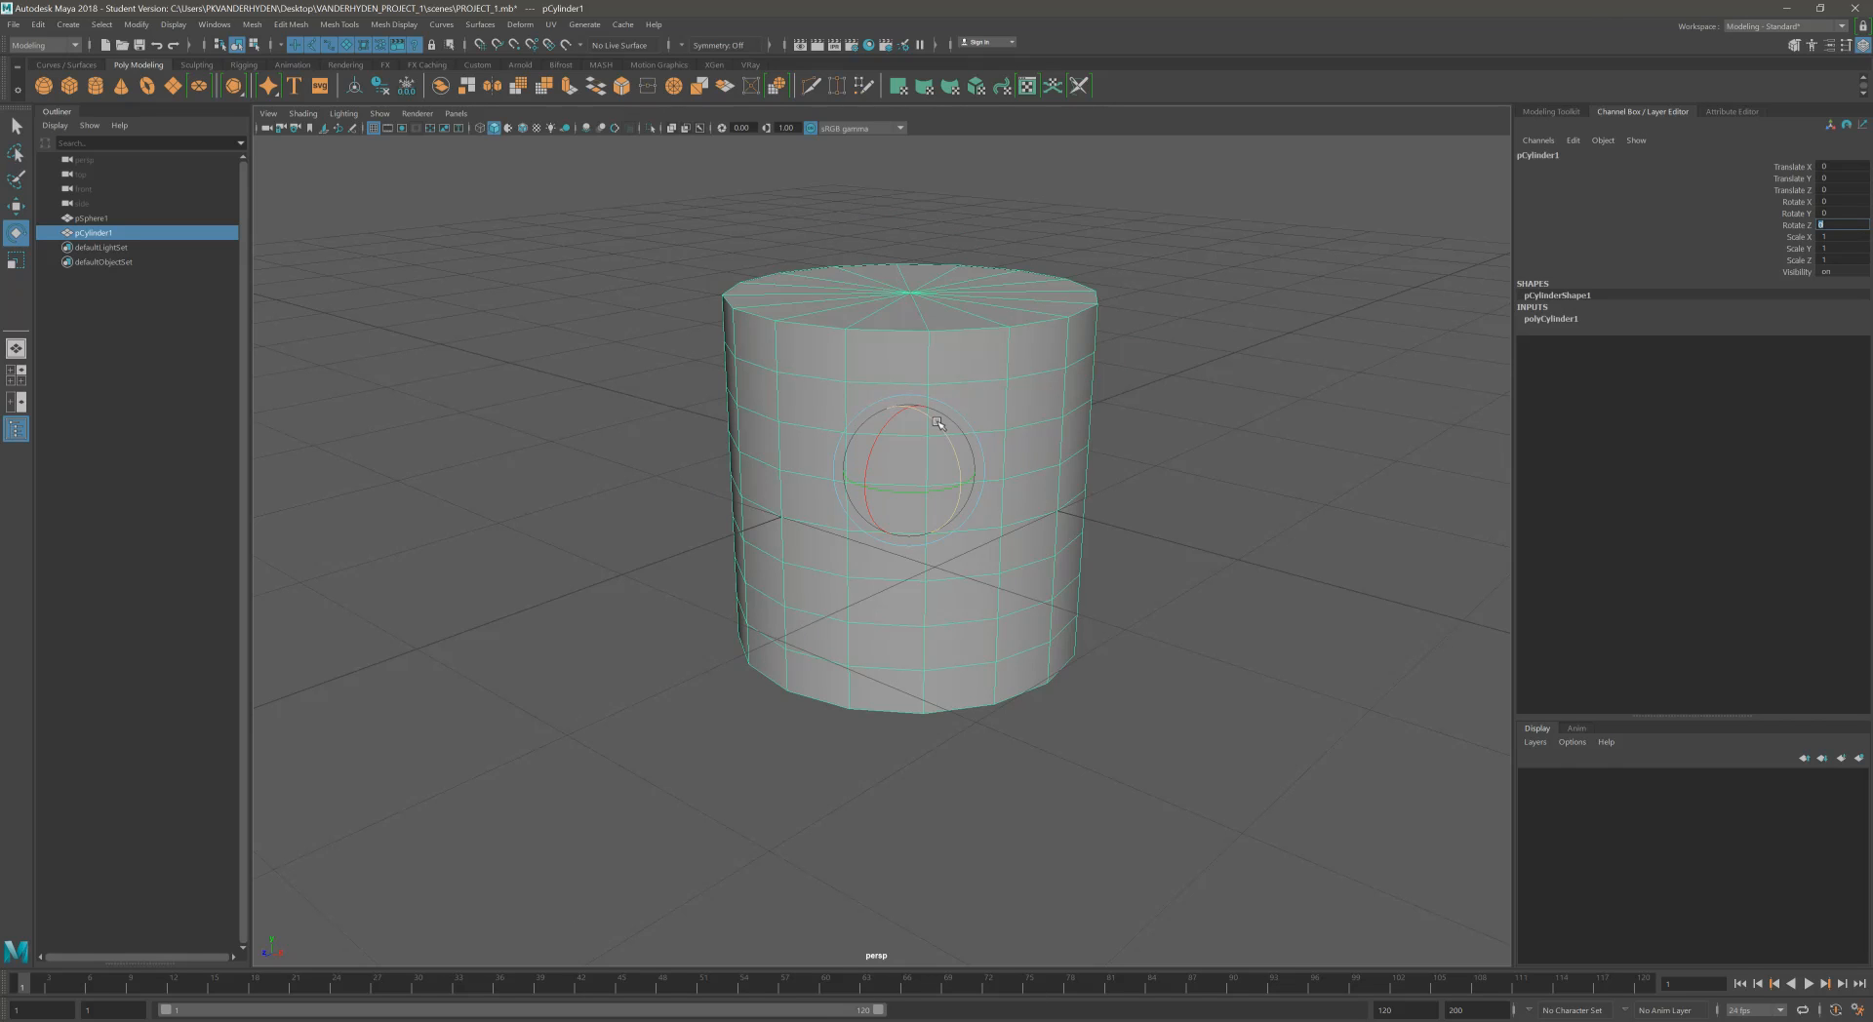
Test and undo a small rotation of the cylinder, and set the Rotate tool's Step Snap to Off.
mouse_move(942, 425)
left_mouse_down()
mouse_move(961, 459)
mouse_move(931, 421)
mouse_move(942, 434)
left_mouse_up()
key("ctrl+z")
double_click(16, 232)
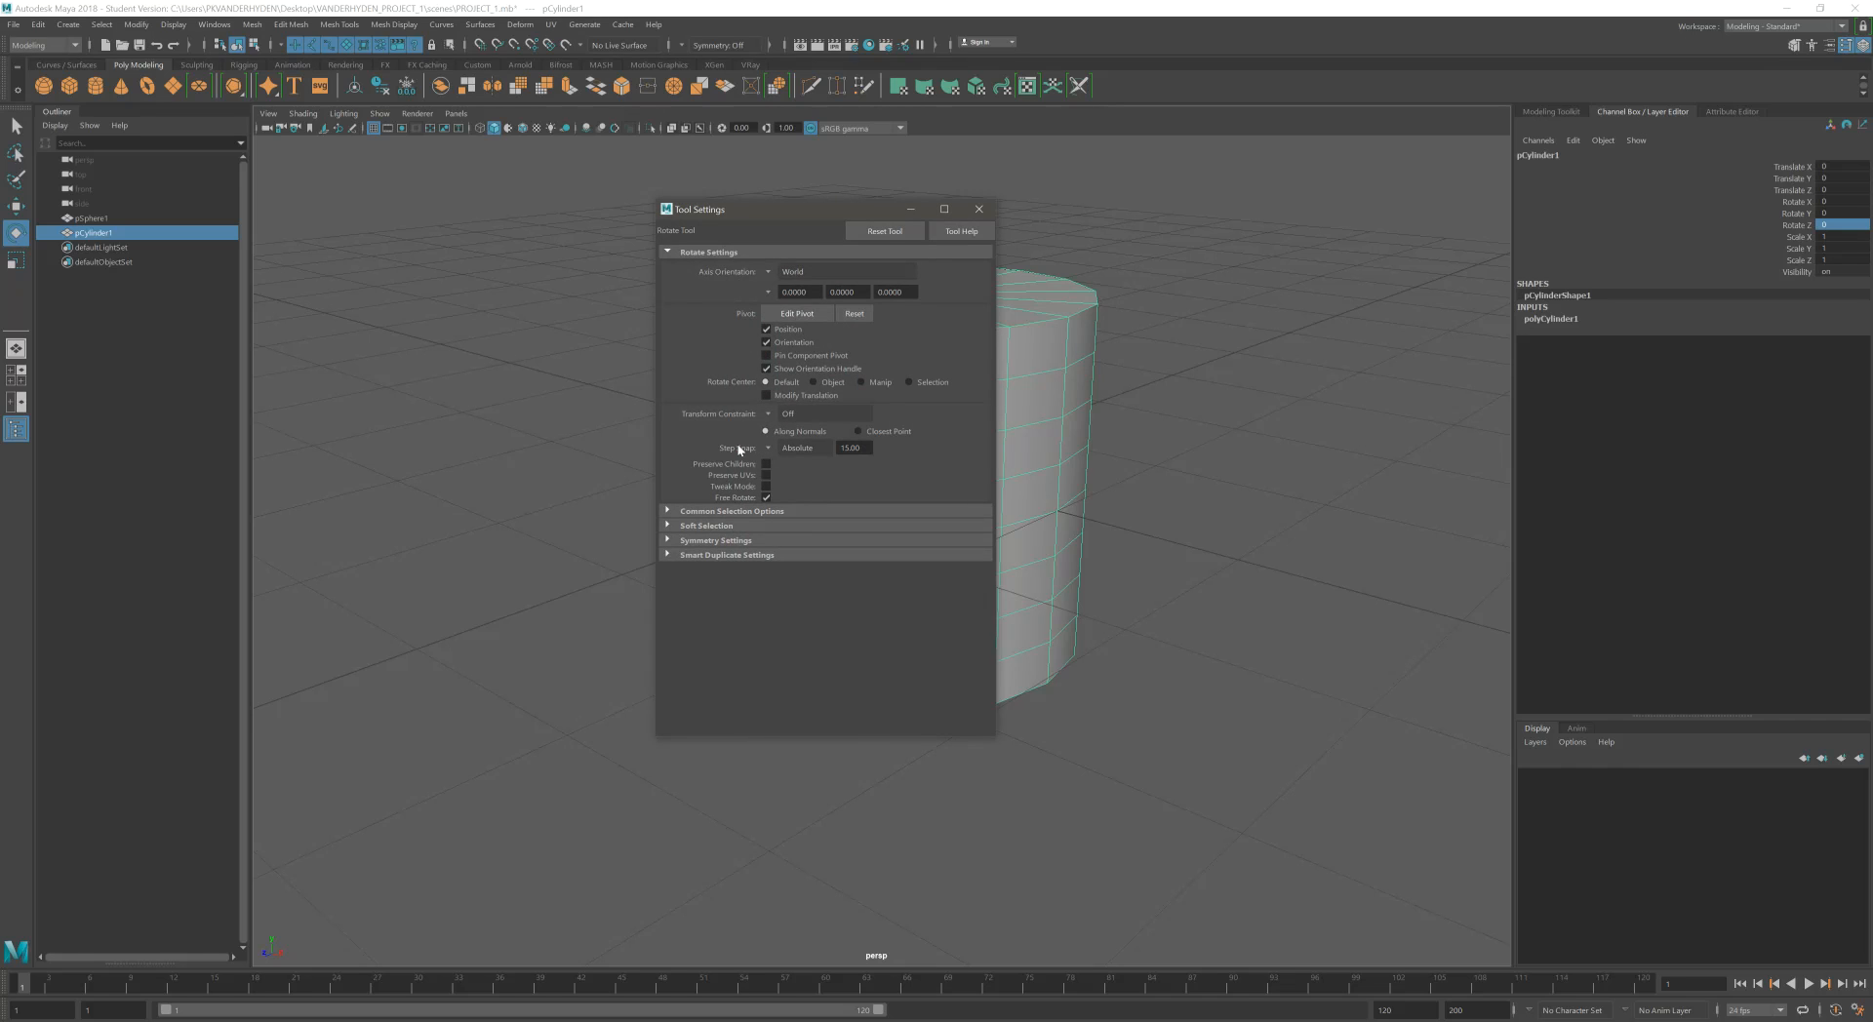
left_click_drag(800, 218, 1340, 211)
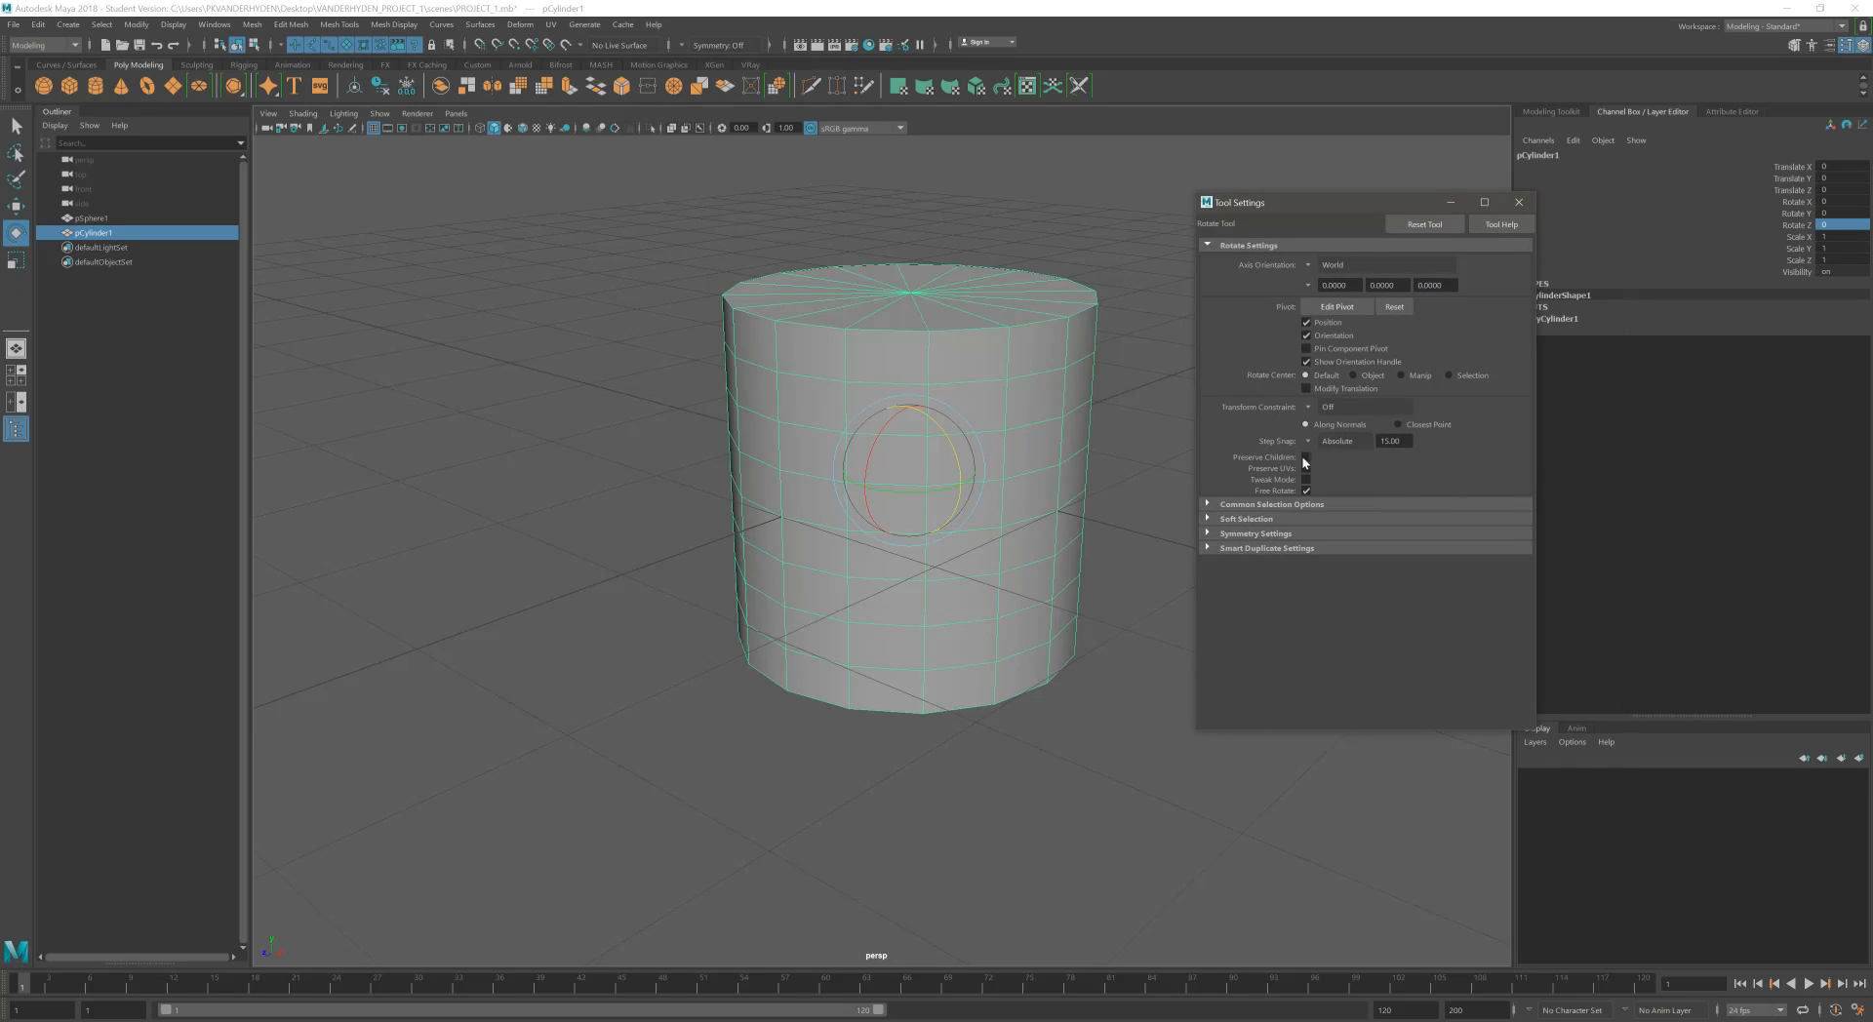
left_click(1331, 441)
left_click(1327, 448)
left_click(28, 228)
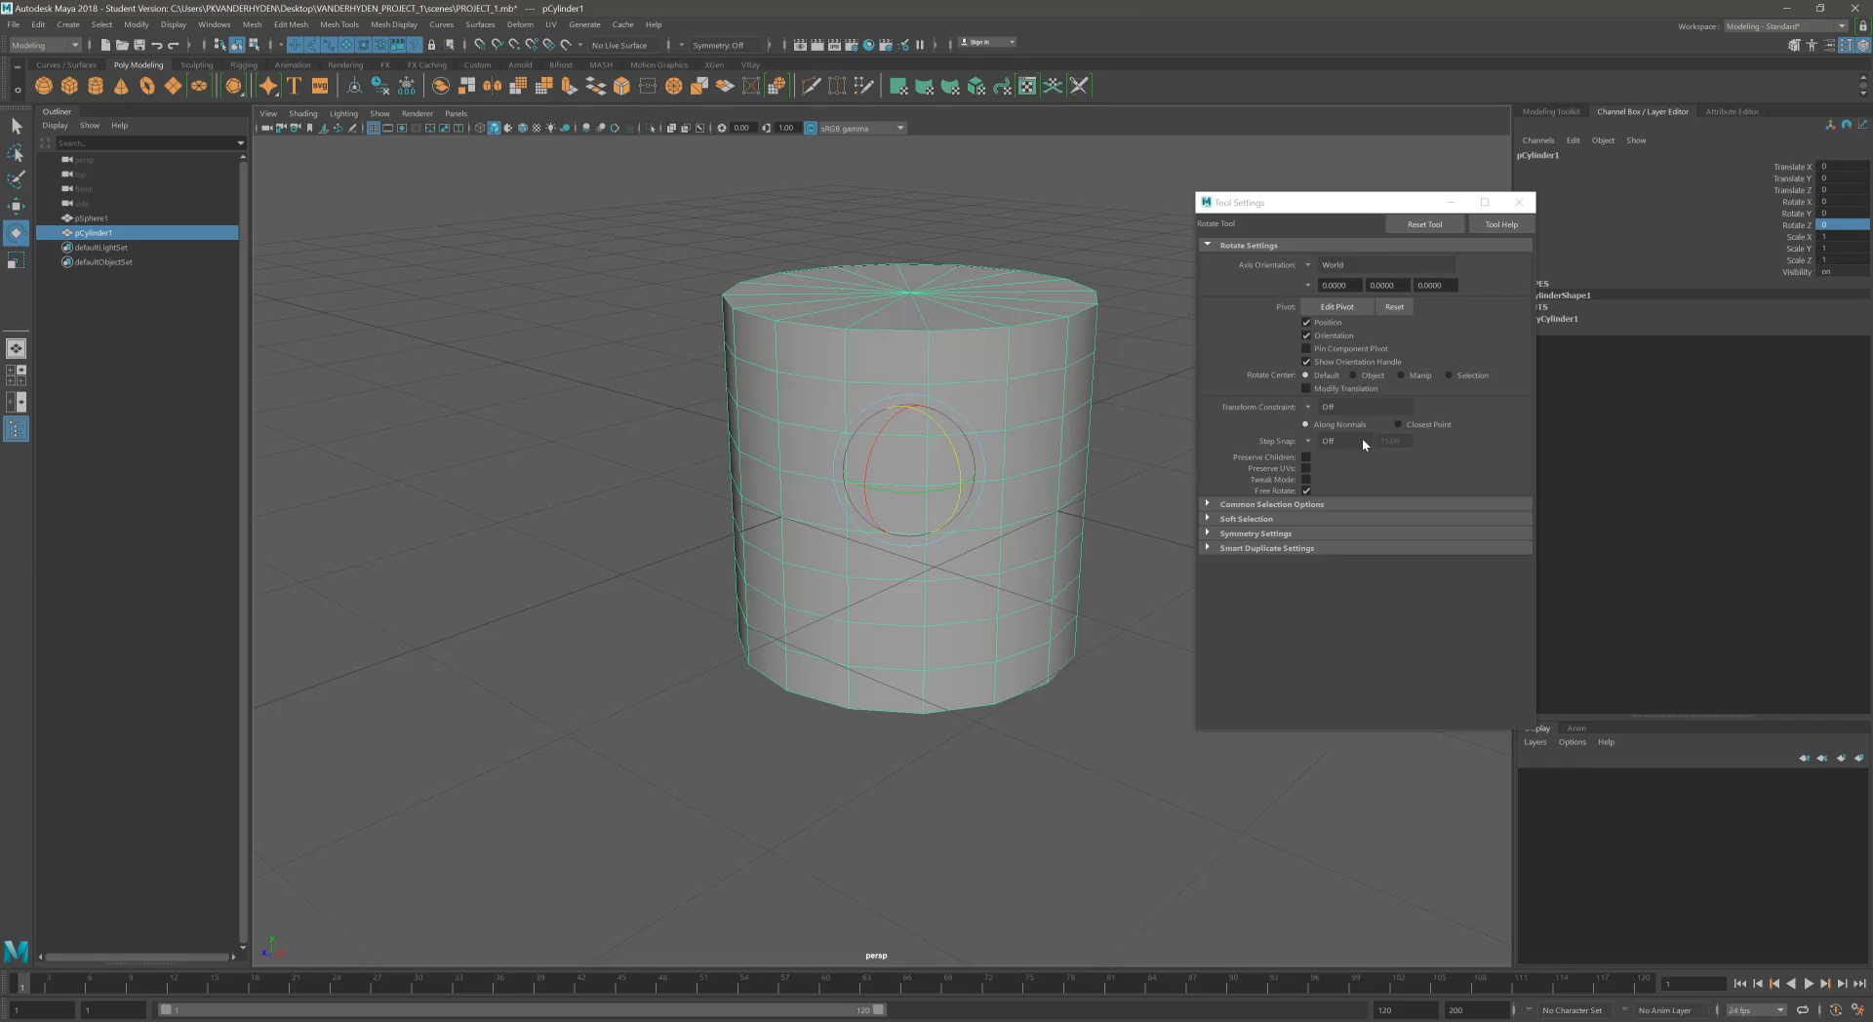
left_click(1519, 202)
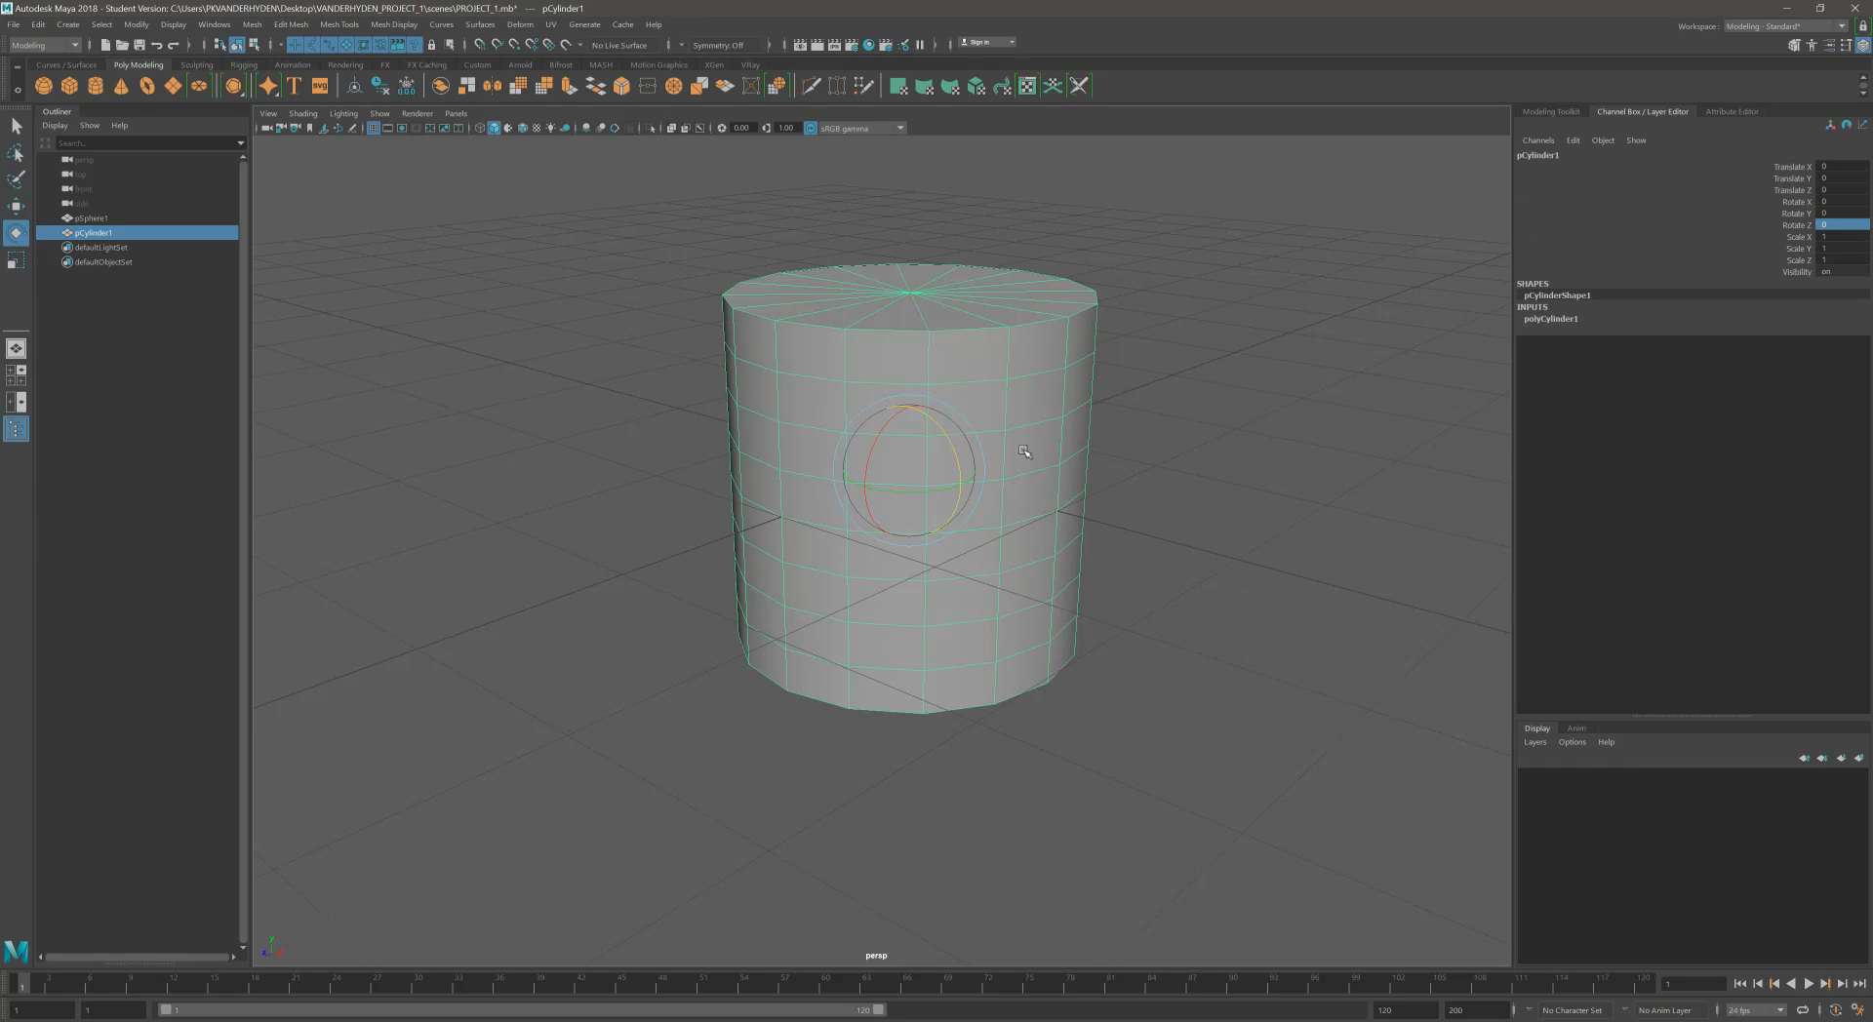
Try rotating the cylinder about the Z axis with the rotation manipulator, and reset its Rotate Z to 0.
left_click_drag(940, 424, 1043, 542)
middle_click_drag(1023, 515, 990, 467)
left_click_drag(989, 466, 989, 466)
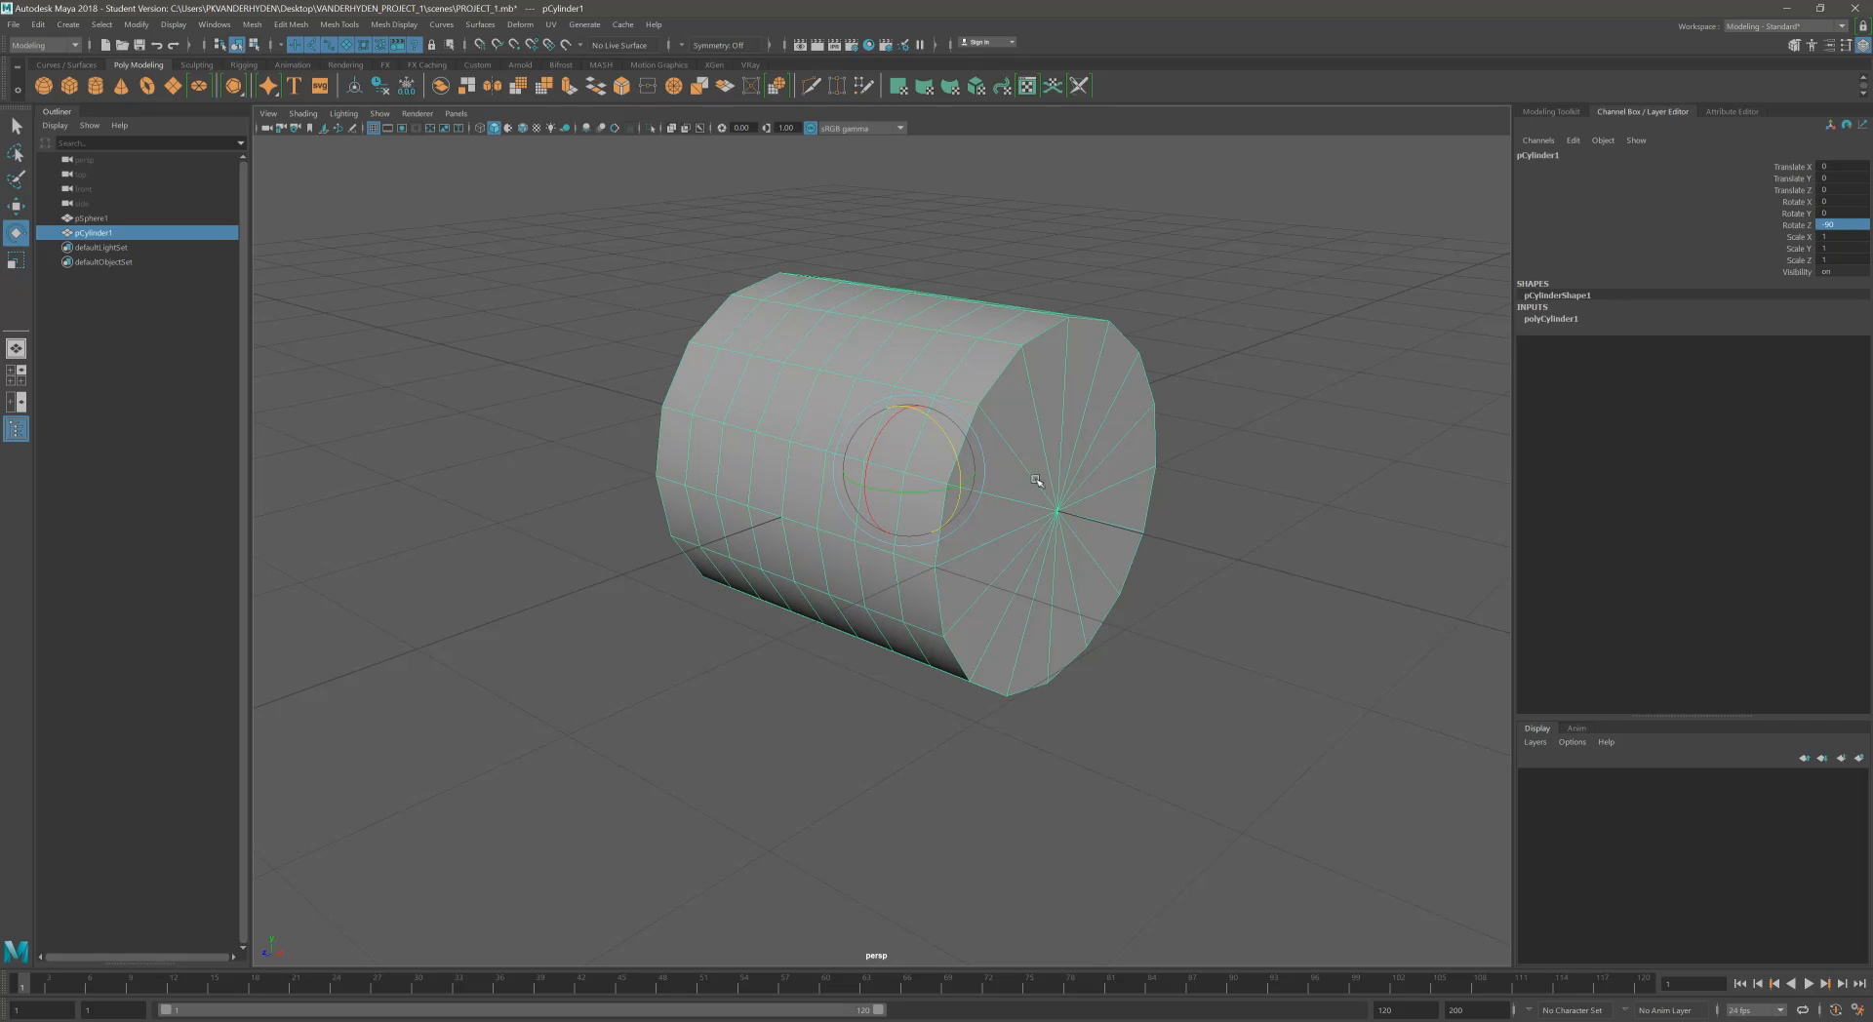
double_click(1862, 223)
key("Return")
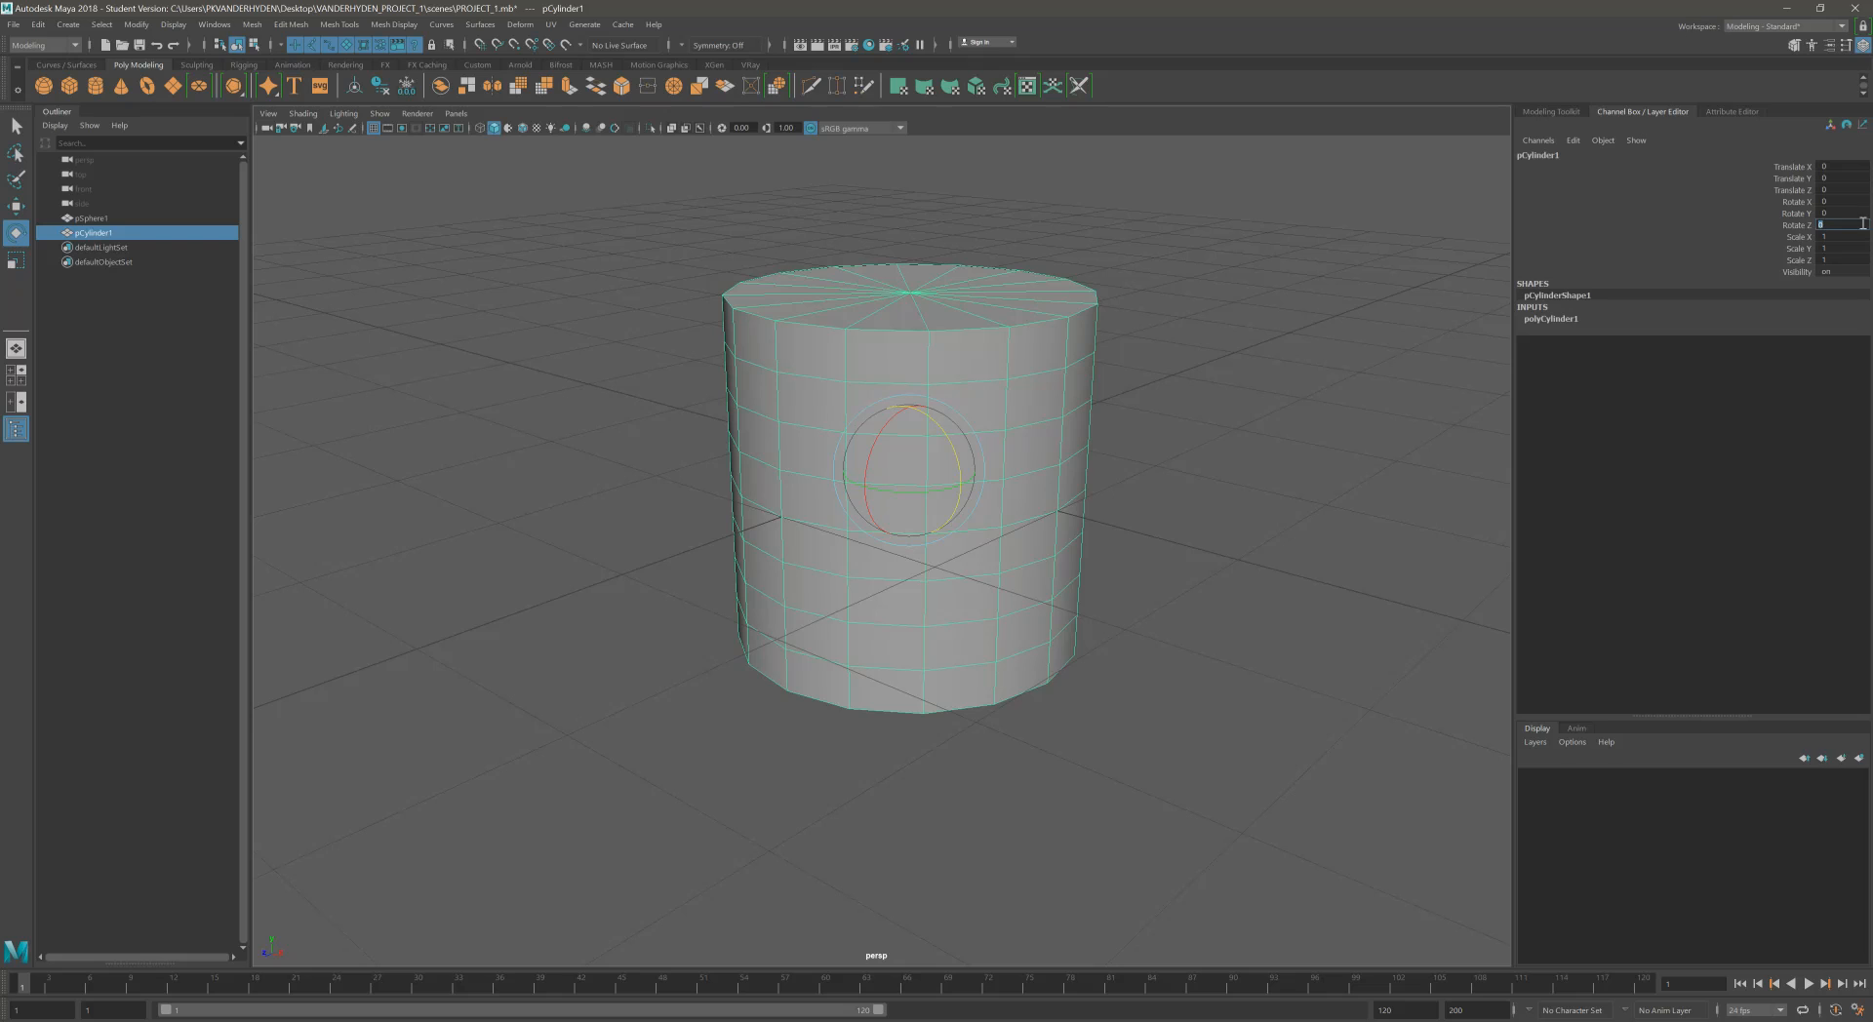
Switch to the Scale tool, try its Y handle on the cylinder, and set the tool's Step Snap to Off.
left_click(14, 261)
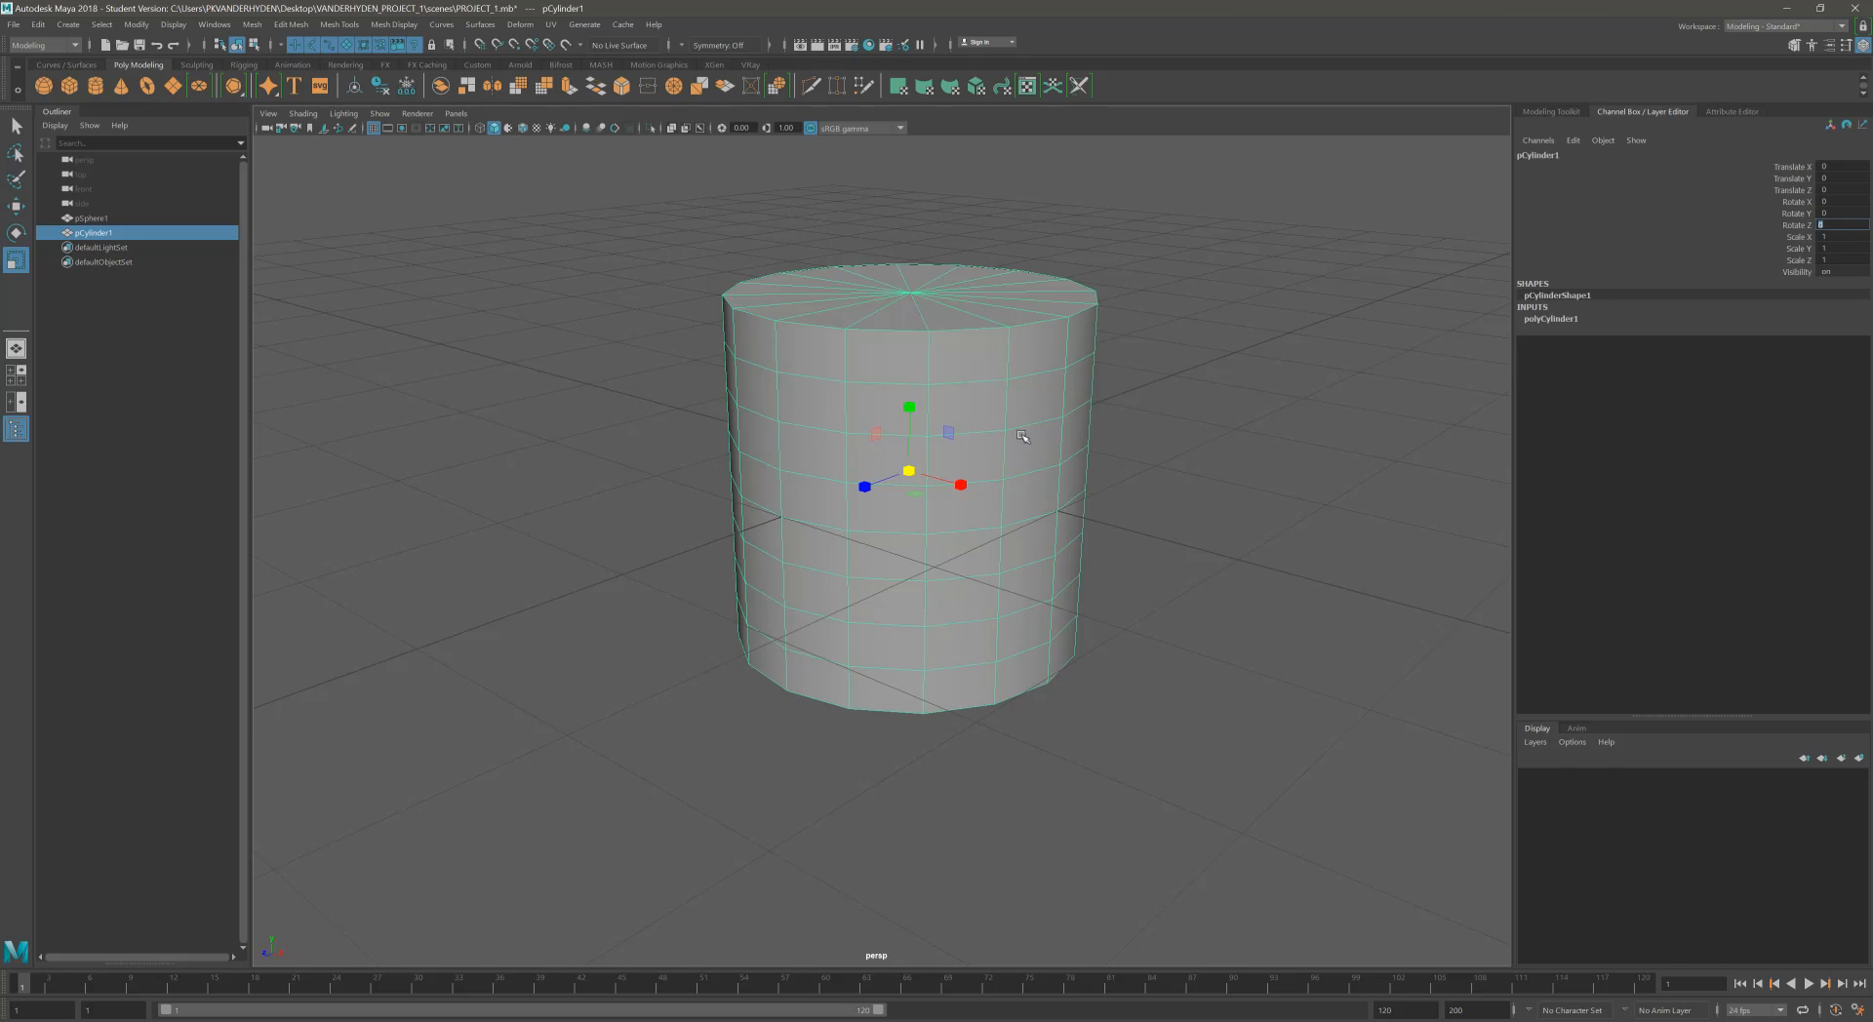
scroll(1022, 436, "down", 3)
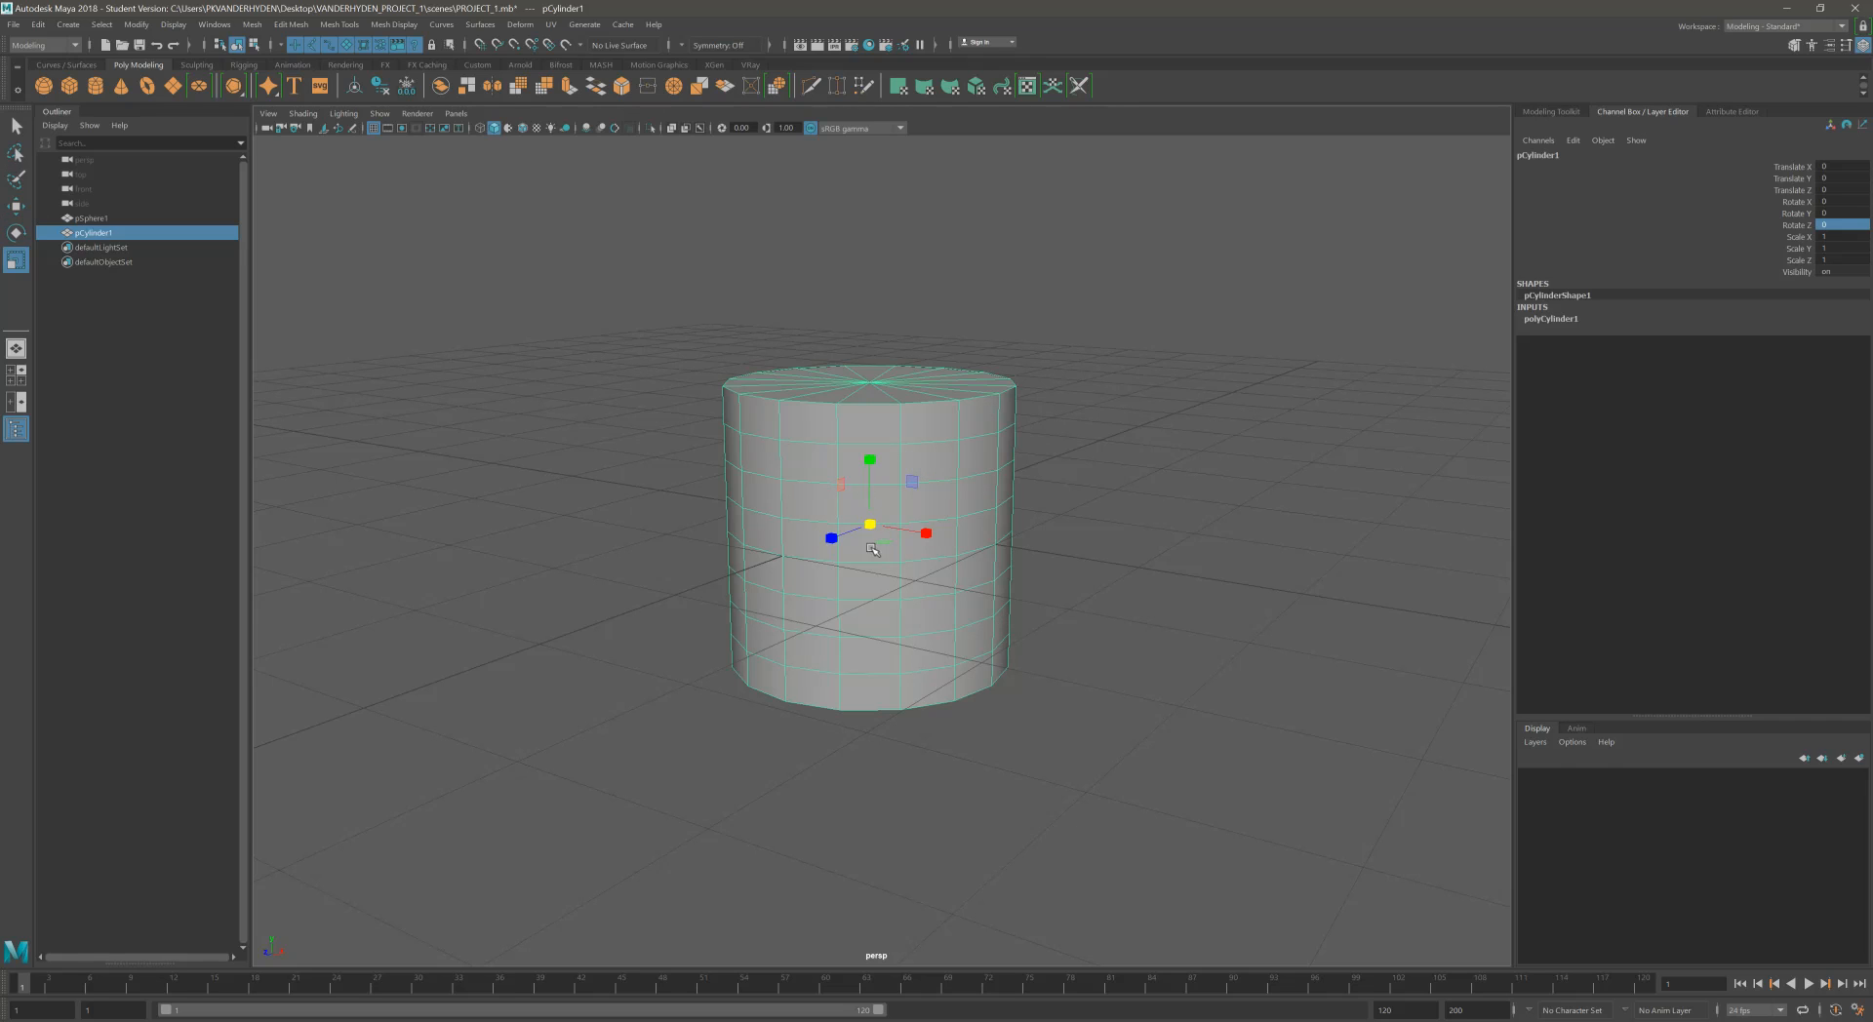
left_click_drag(869, 459, 897, 506)
double_click(15, 259)
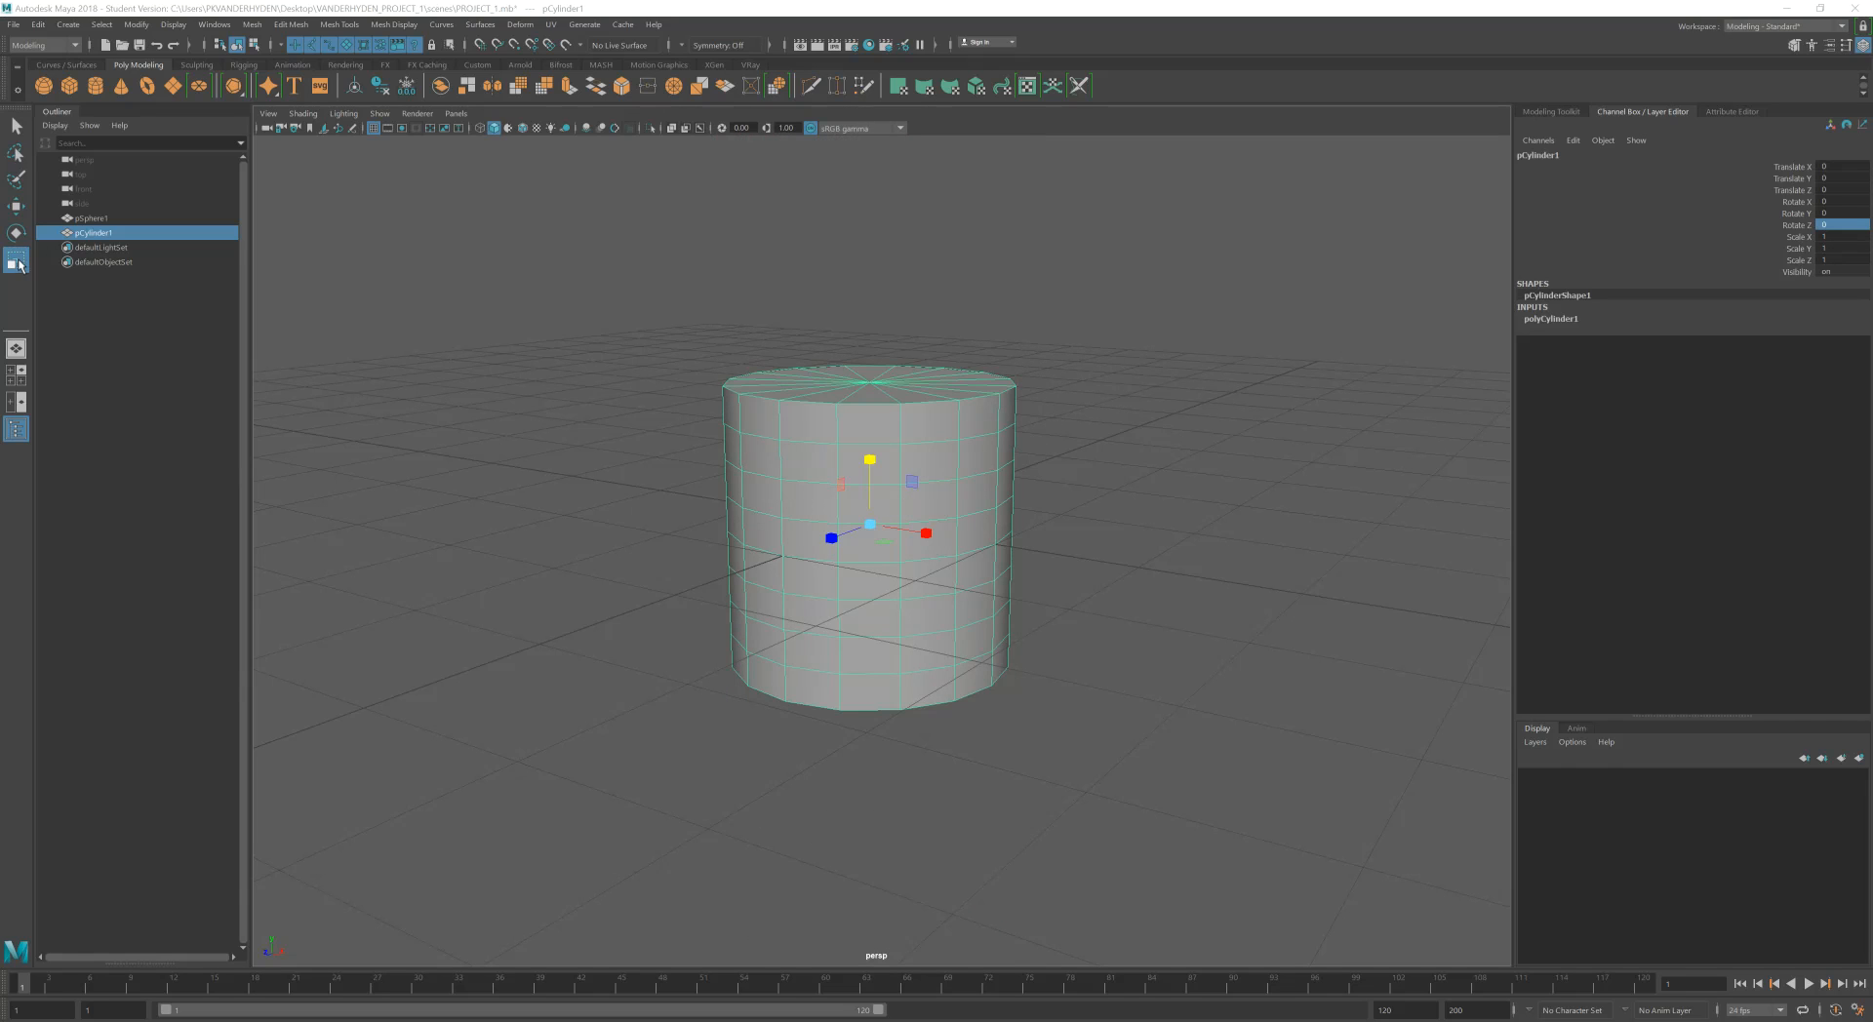
left_click(1311, 430)
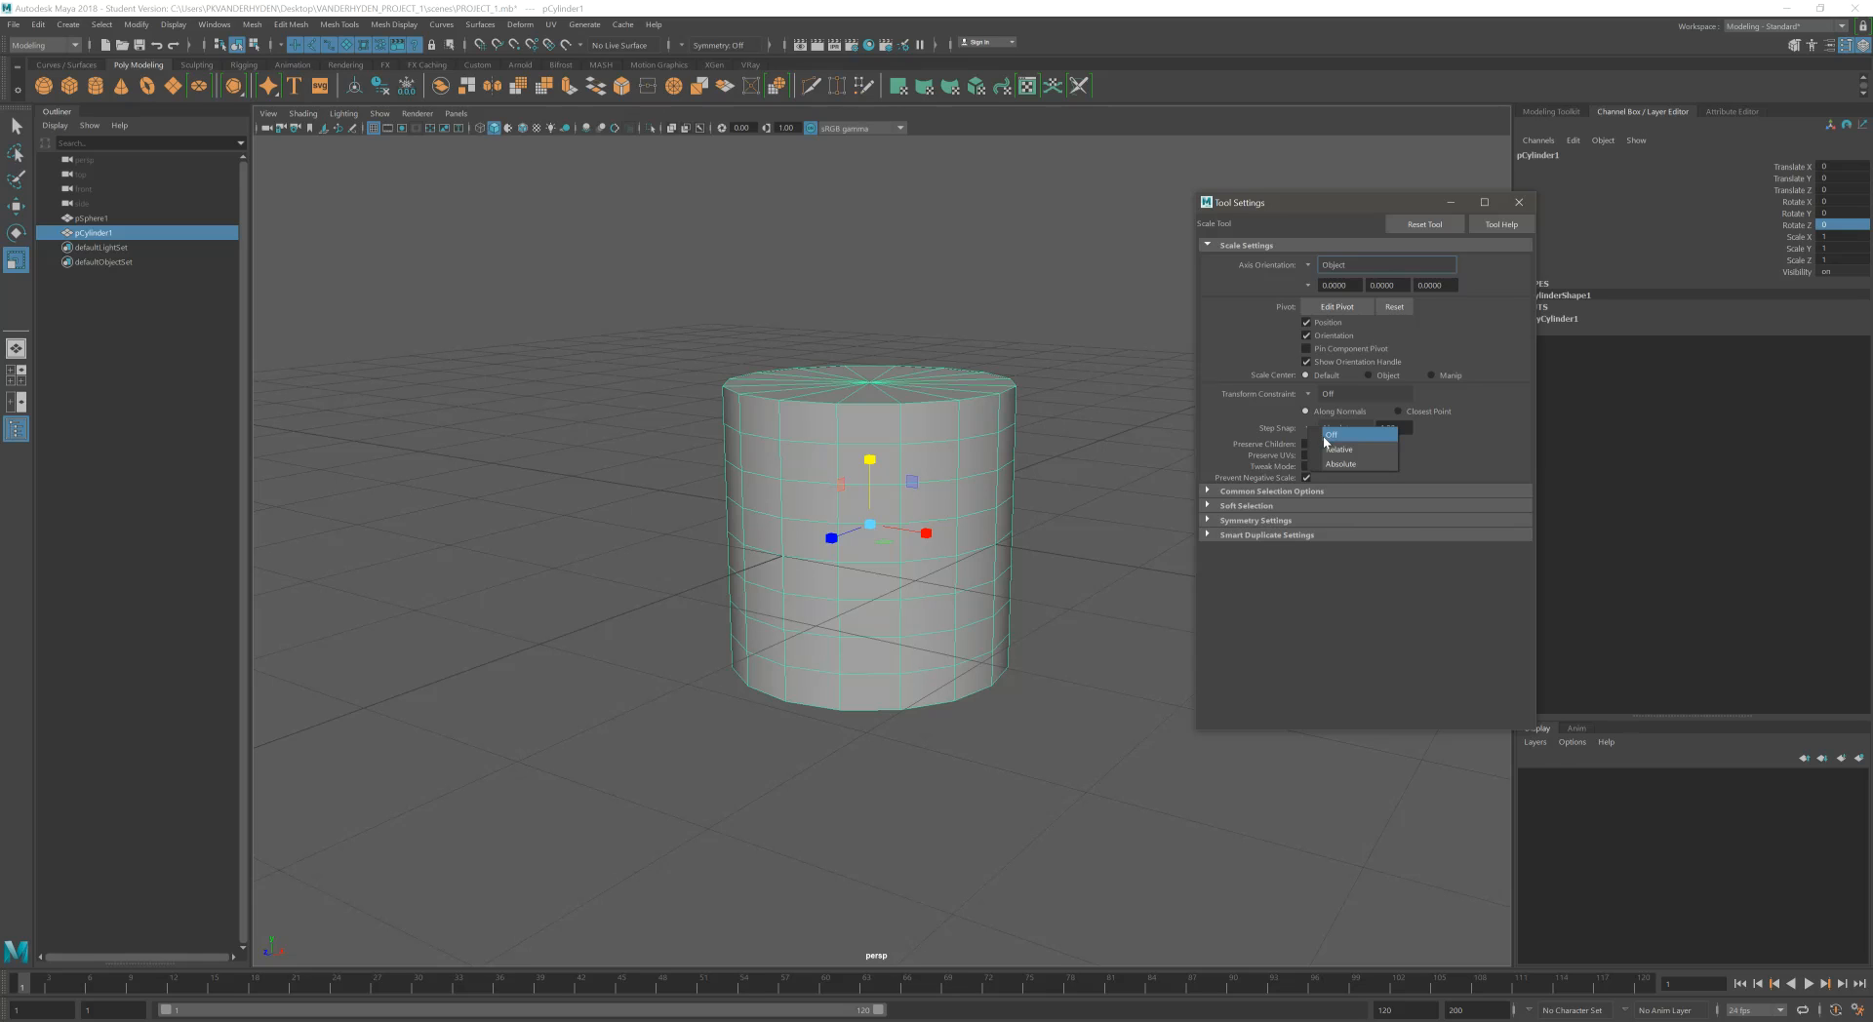
left_click(1327, 436)
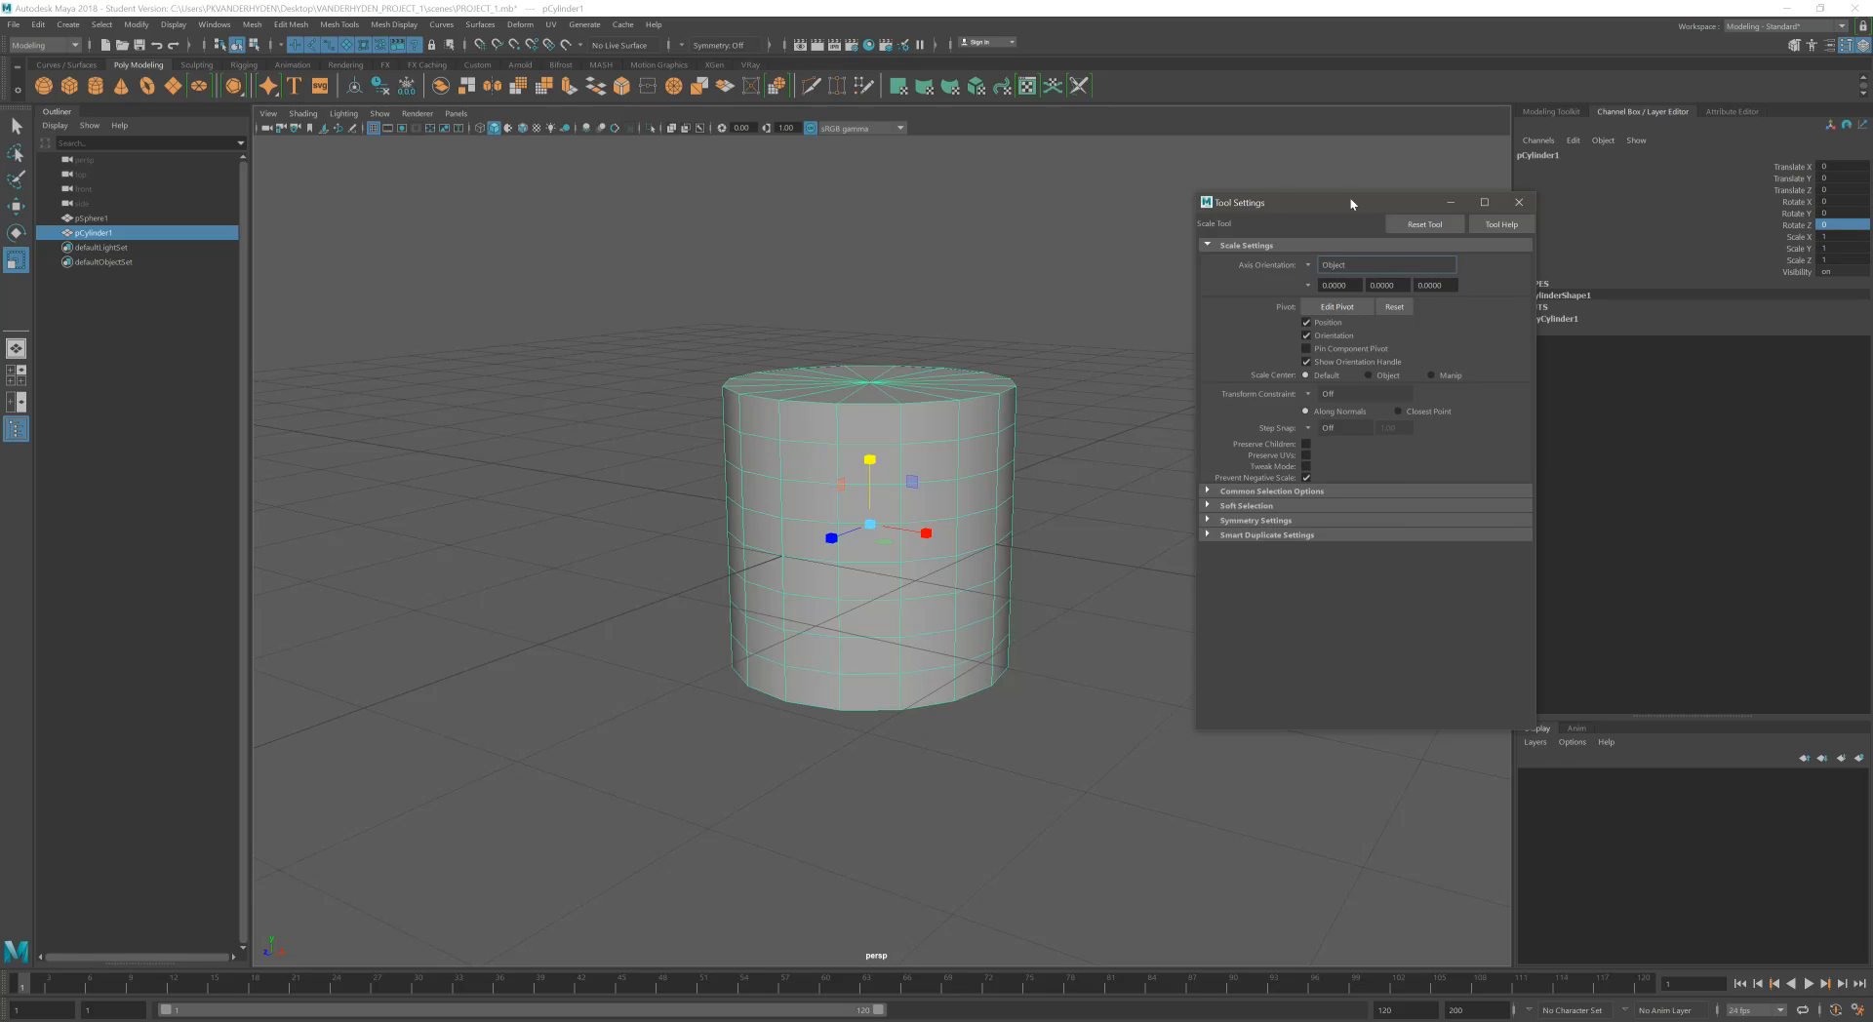
left_click(1519, 202)
Try flattening the cylinder along the Y axis to a scale of about 0.263 and undo the scaling.
left_click_drag(870, 459, 882, 502)
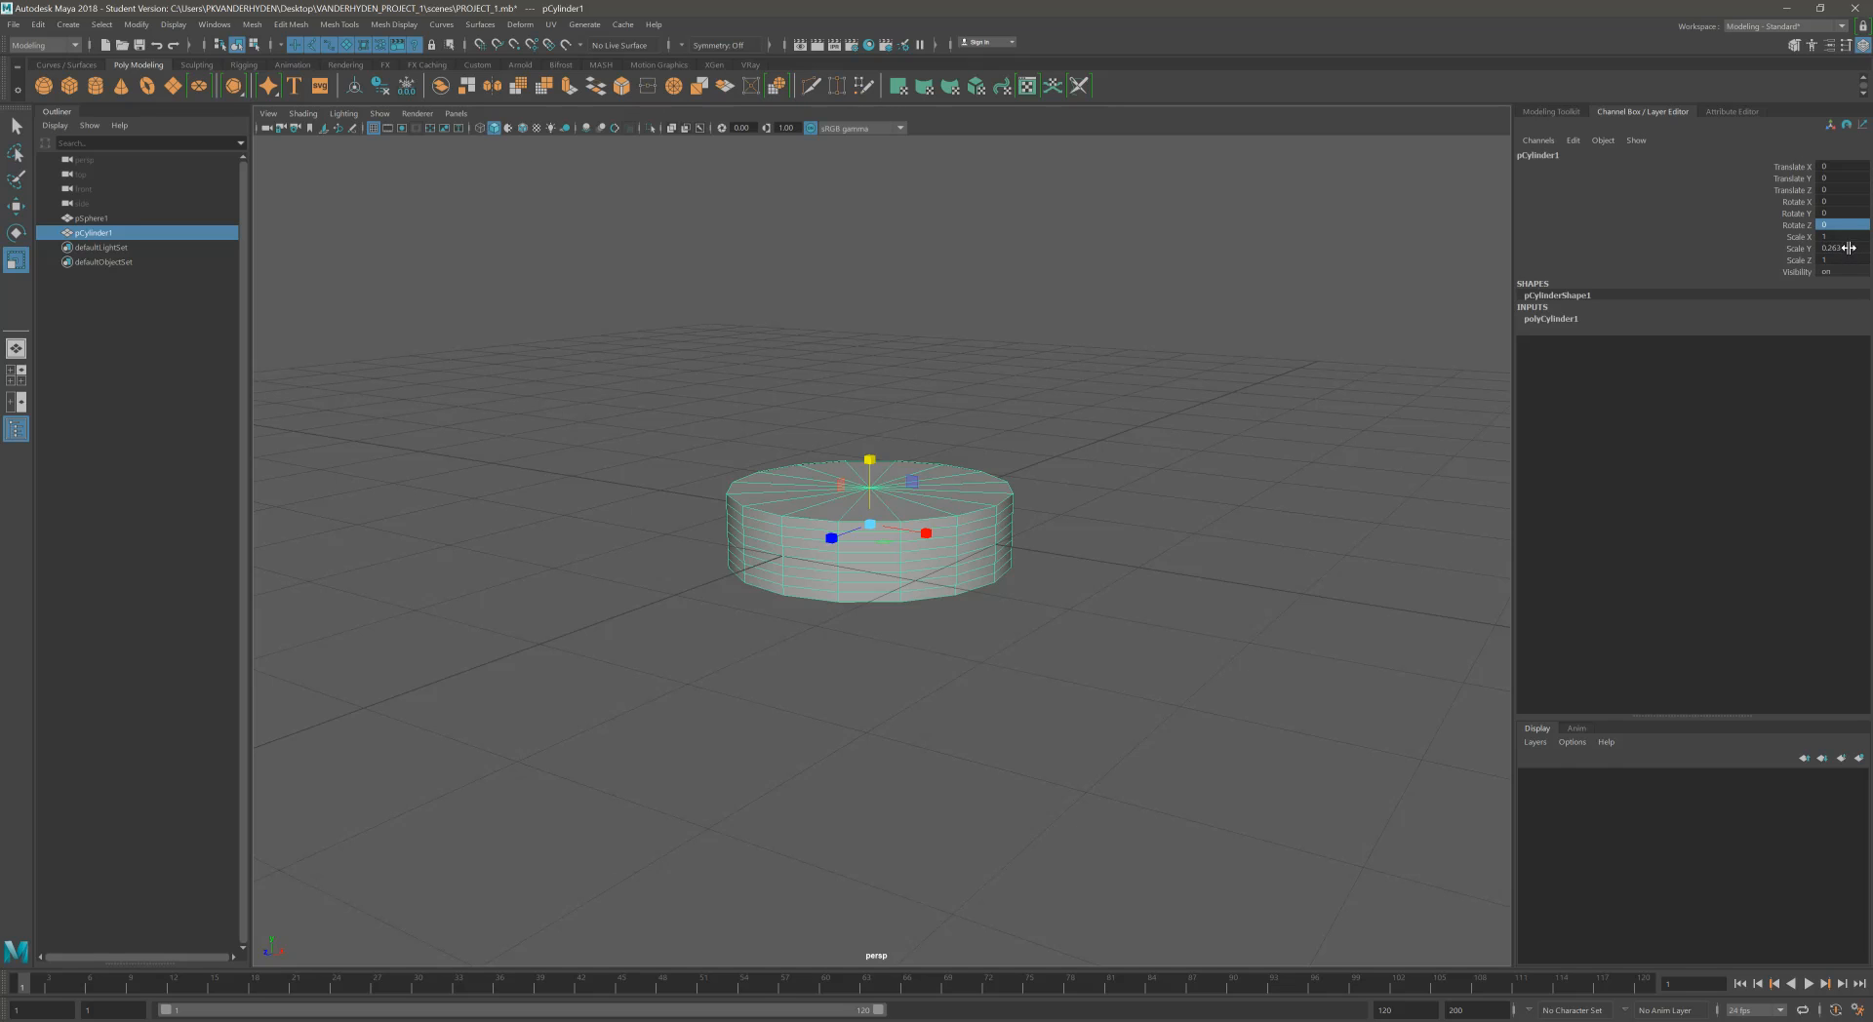
mouse_move(899, 554)
left_mouse_down("alt")
mouse_move(896, 581)
mouse_move(954, 563)
mouse_move(1058, 594)
mouse_move(894, 531)
mouse_move(987, 573)
mouse_move(932, 554)
left_mouse_up("alt")
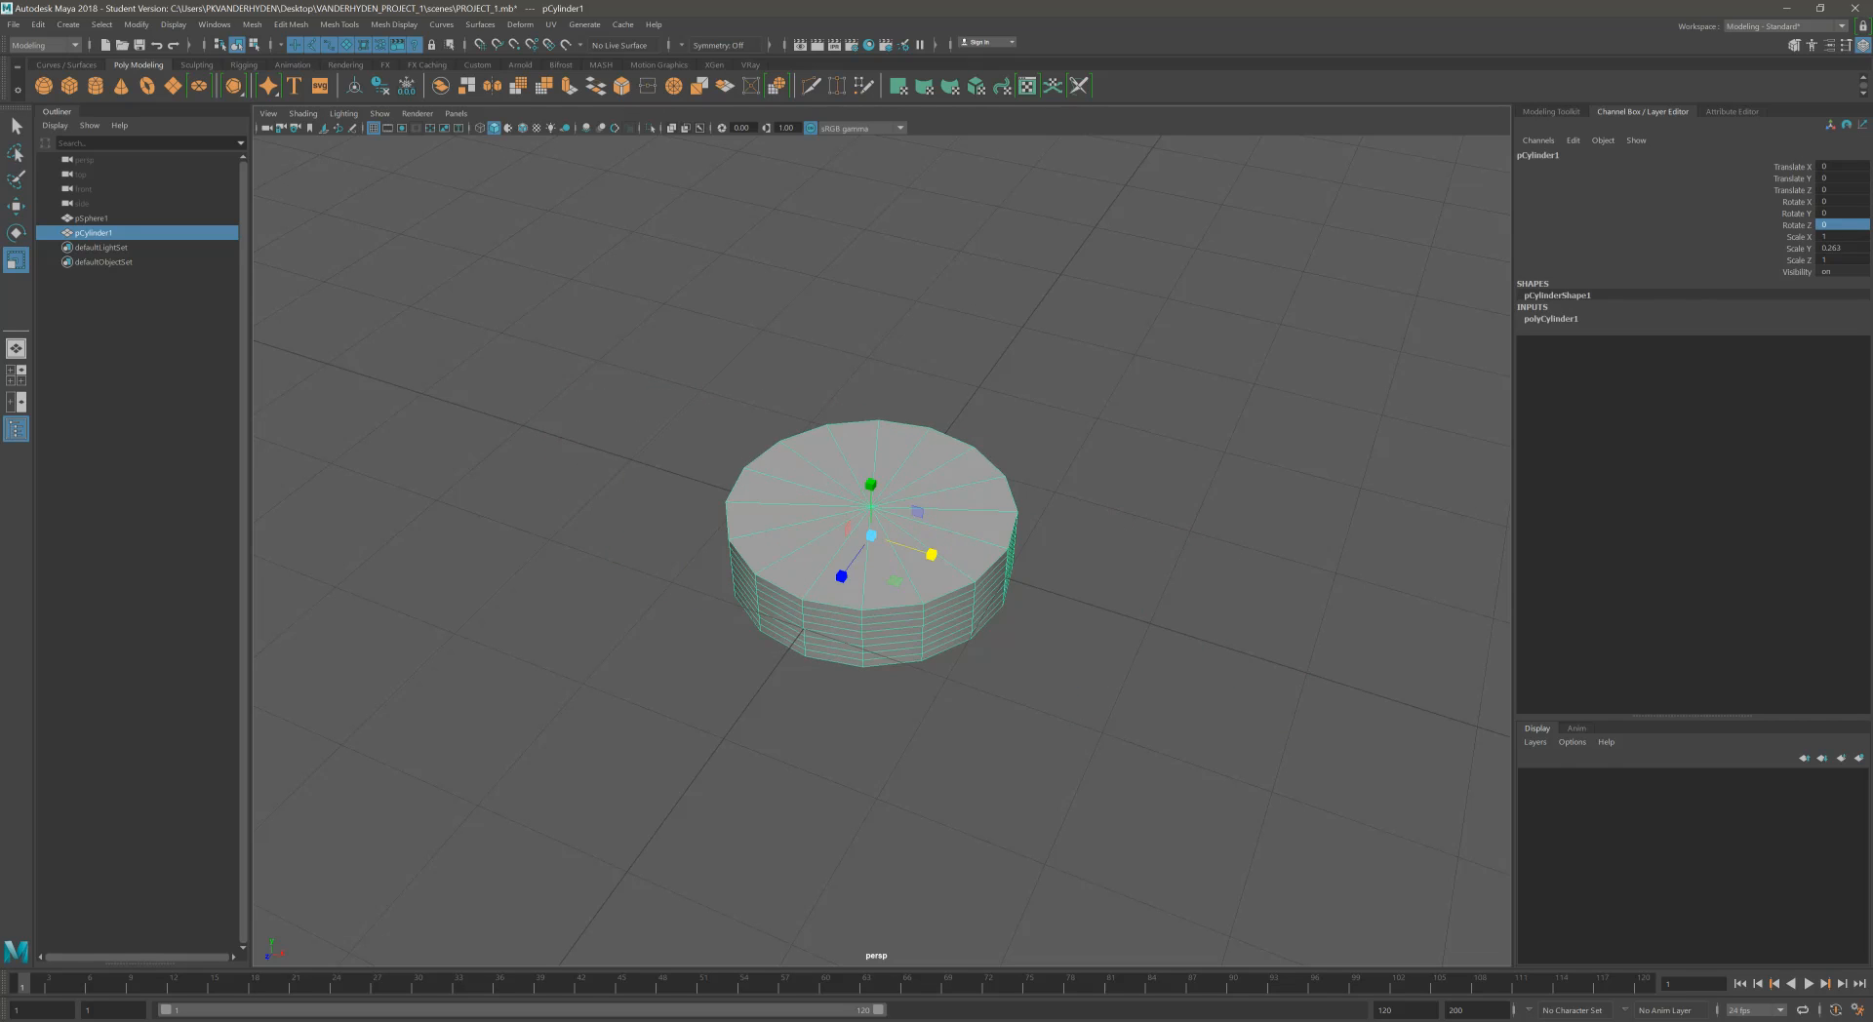
key("ctrl+z")
mouse_move(1111, 551)
left_mouse_down("alt")
mouse_move(1092, 540)
mouse_move(1137, 534)
left_mouse_up("alt")
left_click_drag(972, 497, 1347, 300, "alt")
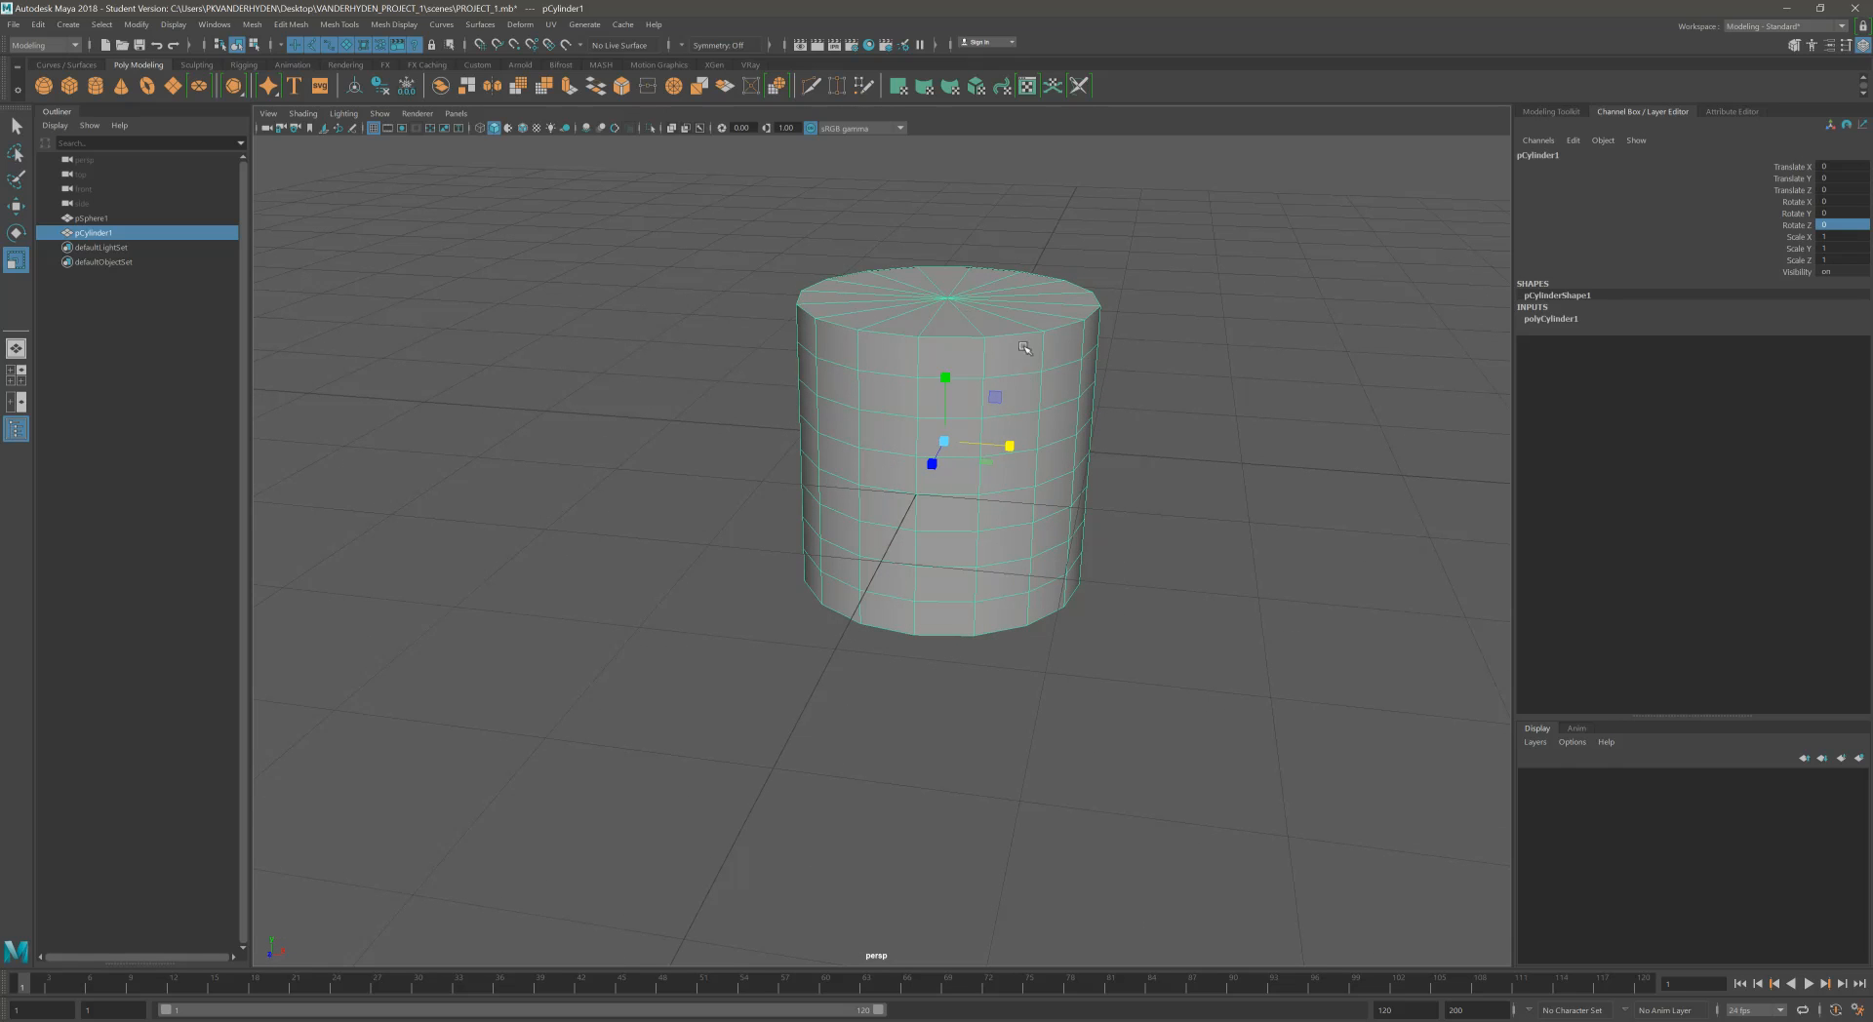
Try scaling the cylinder uniformly on all axes from the center handle and undo the scaling.
left_click_drag(1004, 547, 980, 497, "alt")
middle_click_drag(981, 496, 960, 510, "alt")
left_click_drag(961, 511, 975, 506, "alt")
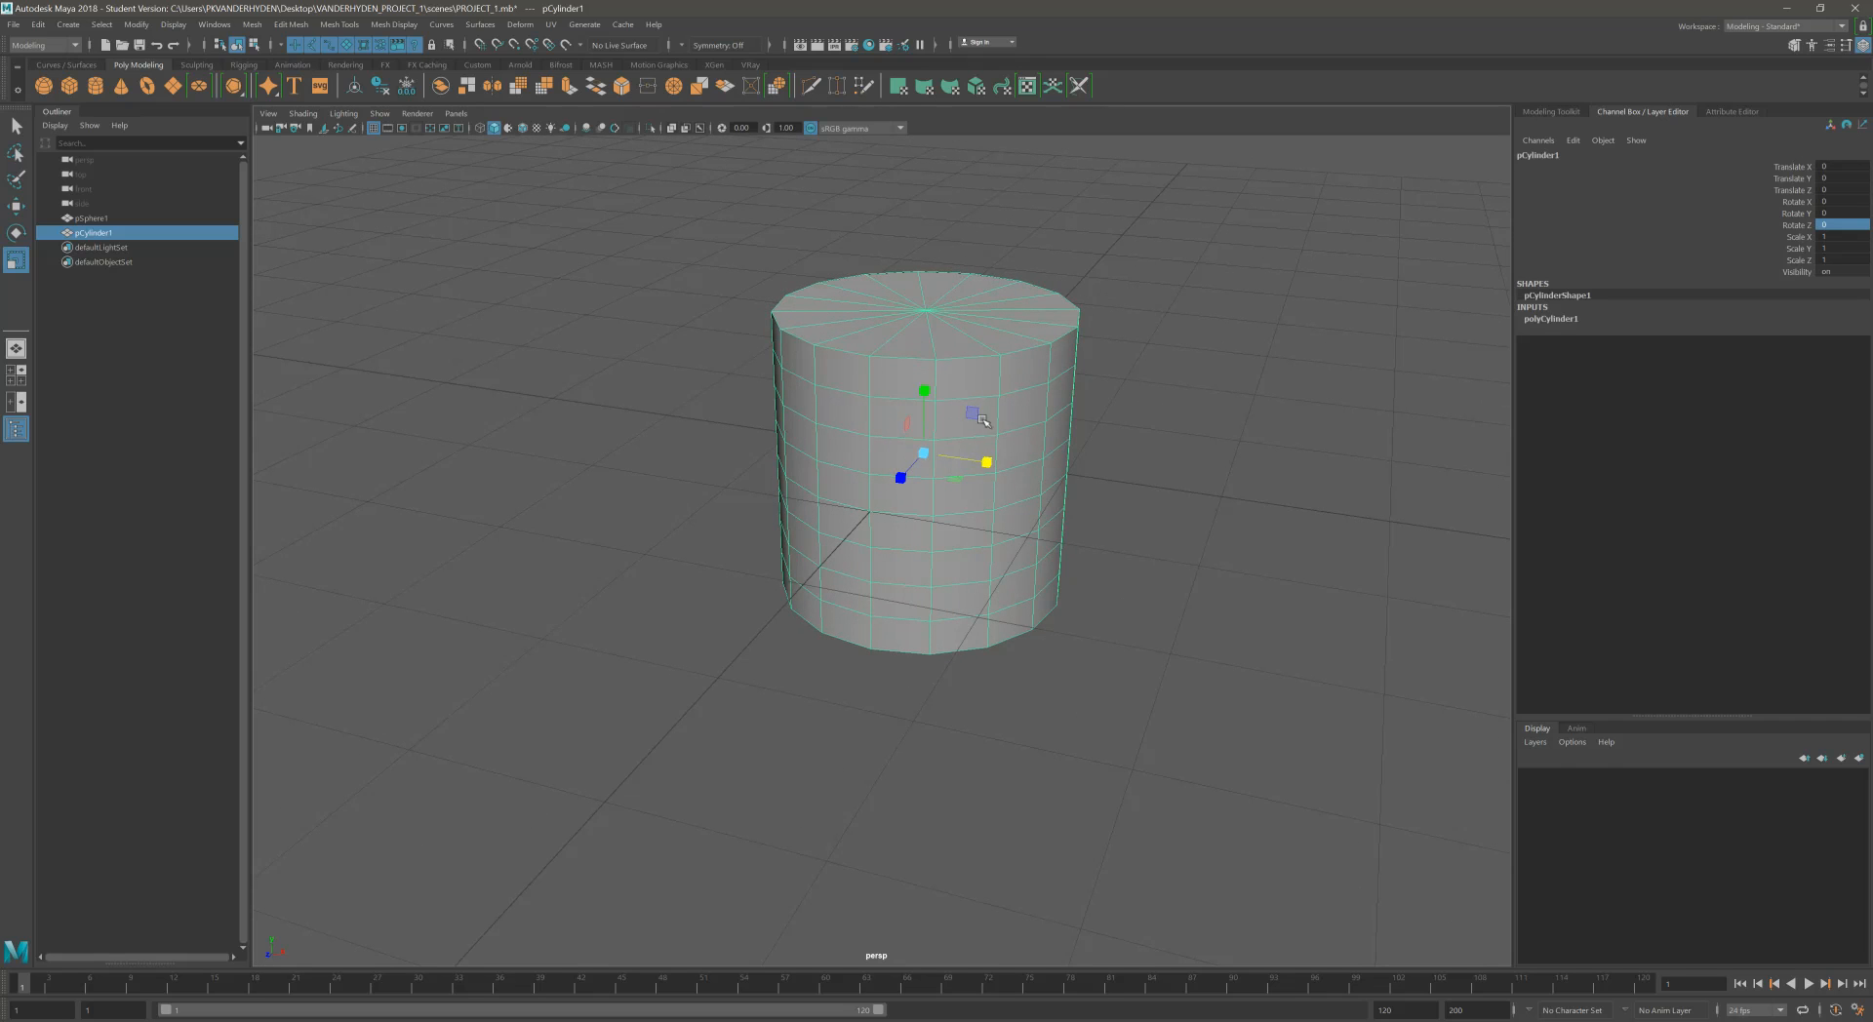
middle_click_drag(971, 454, 912, 451, "alt")
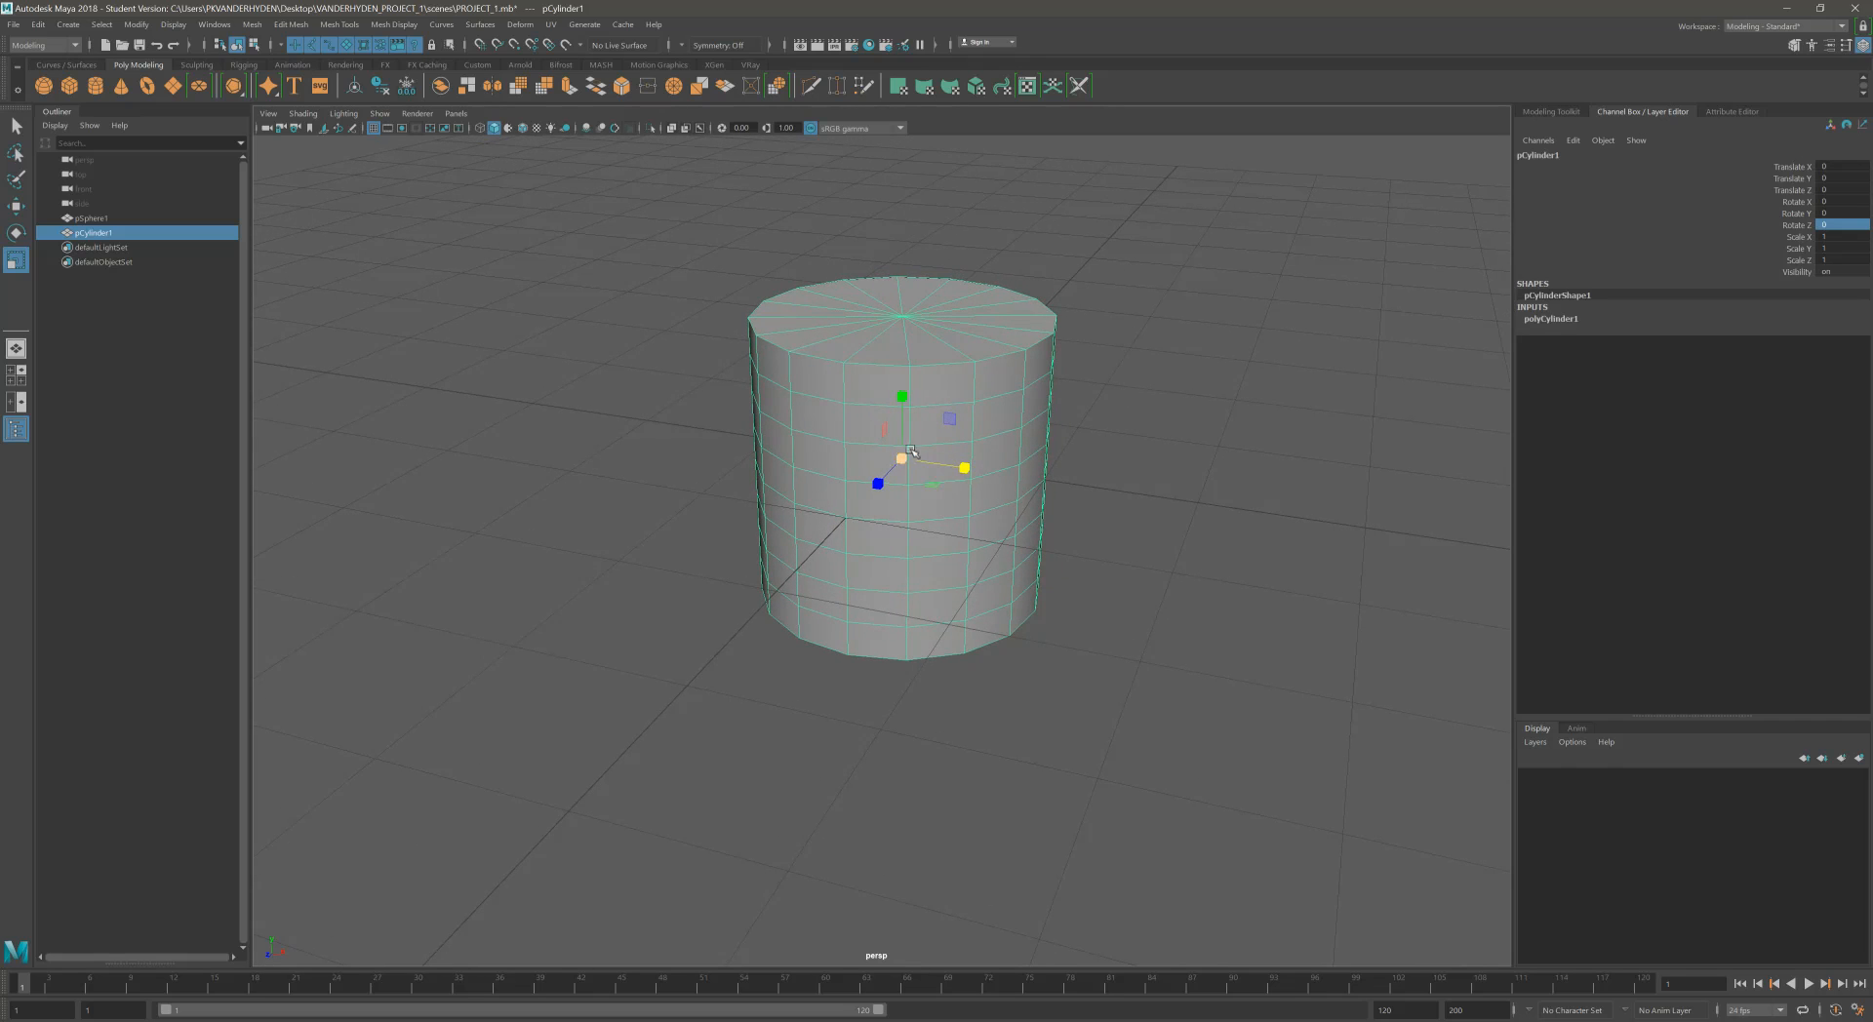
left_click_drag(903, 458, 964, 439)
key("ctrl+z")
Create a polygon cube and move it in the negative X direction, clear of the cylinder.
left_click(70, 86)
key("w")
left_click_drag(964, 468, 591, 411)
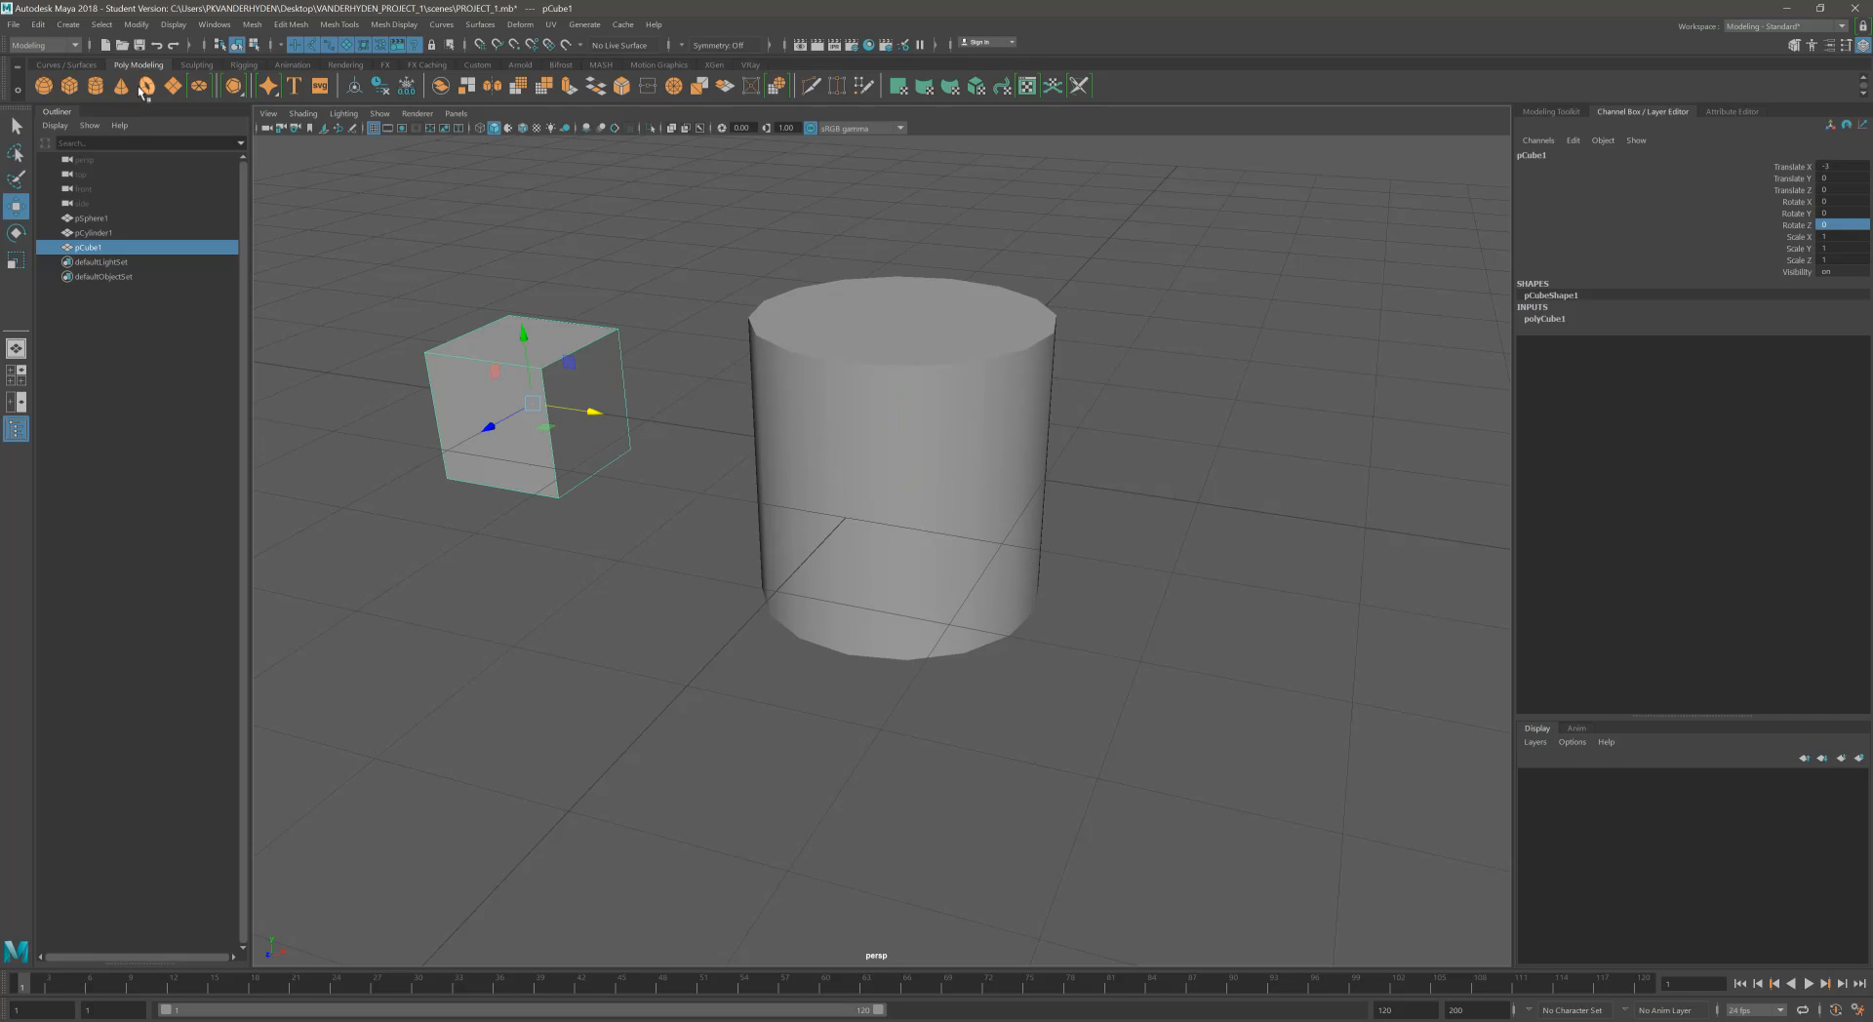
Discard an extra polygon cylinder, create a polygon cone, and move the cone along Z to Translate Z 3.
left_click(95, 86)
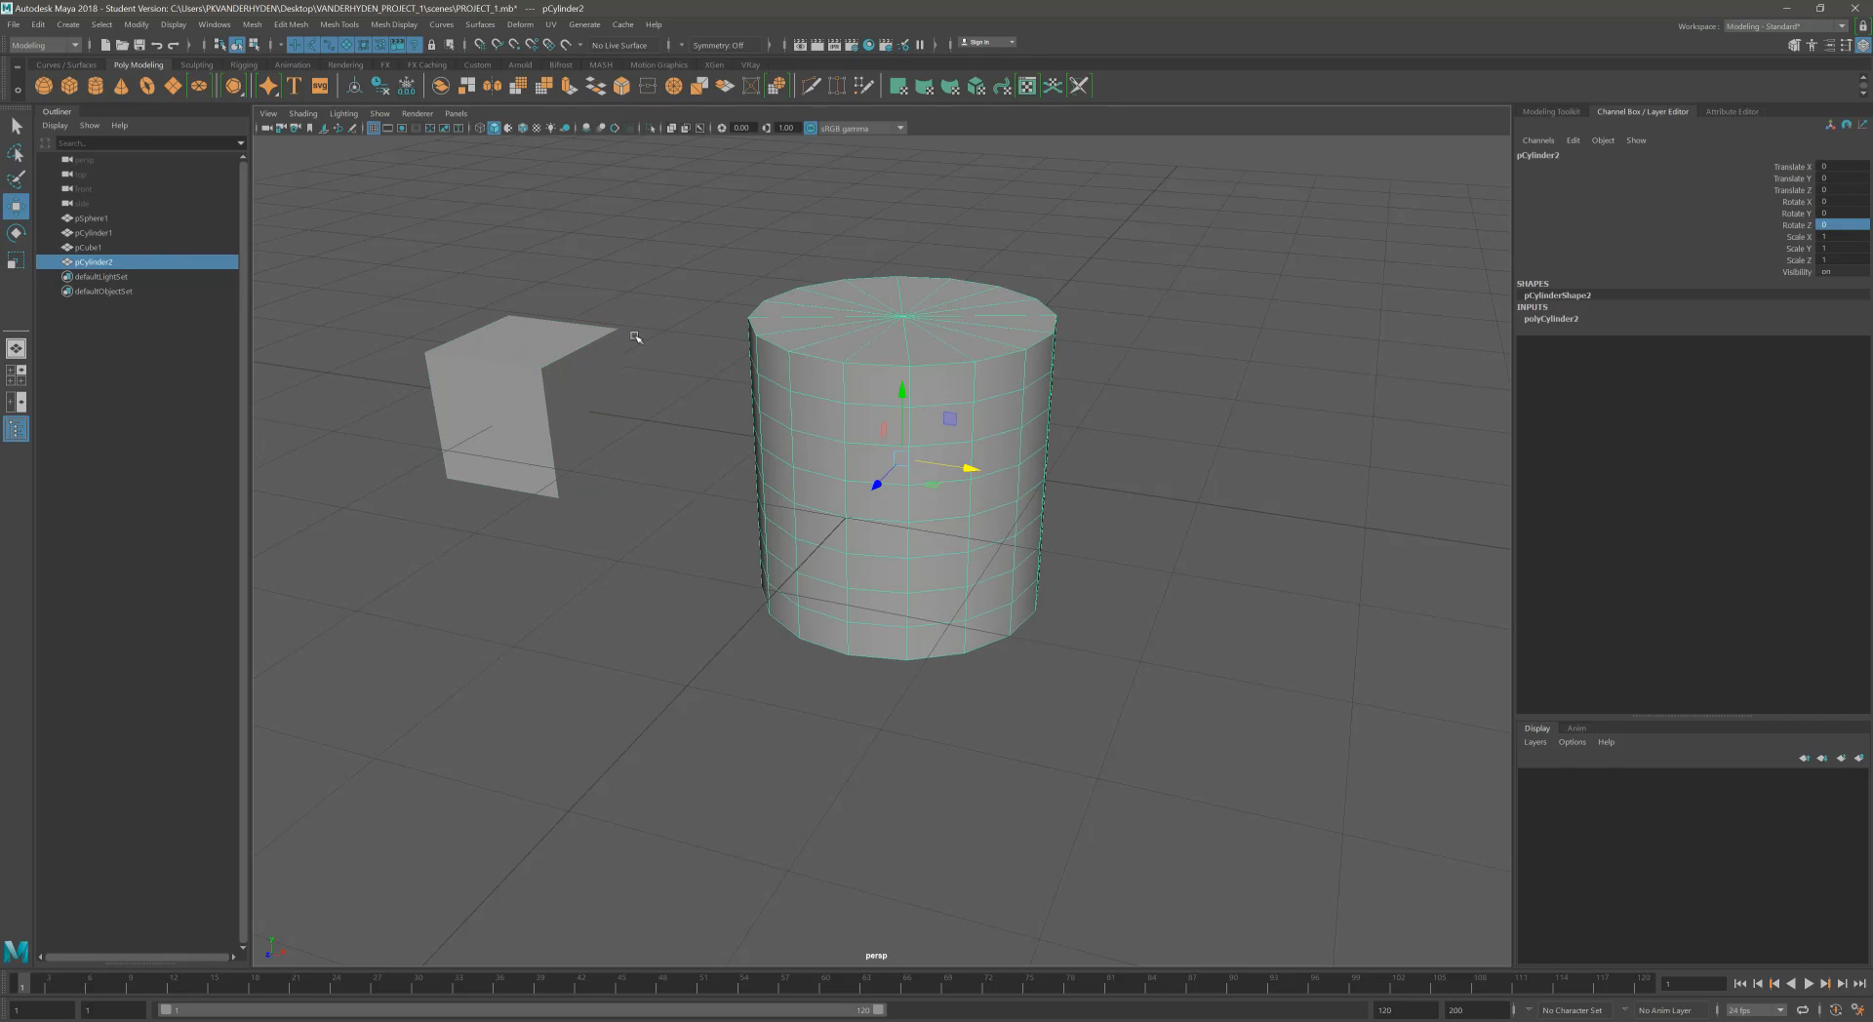
key("Delete")
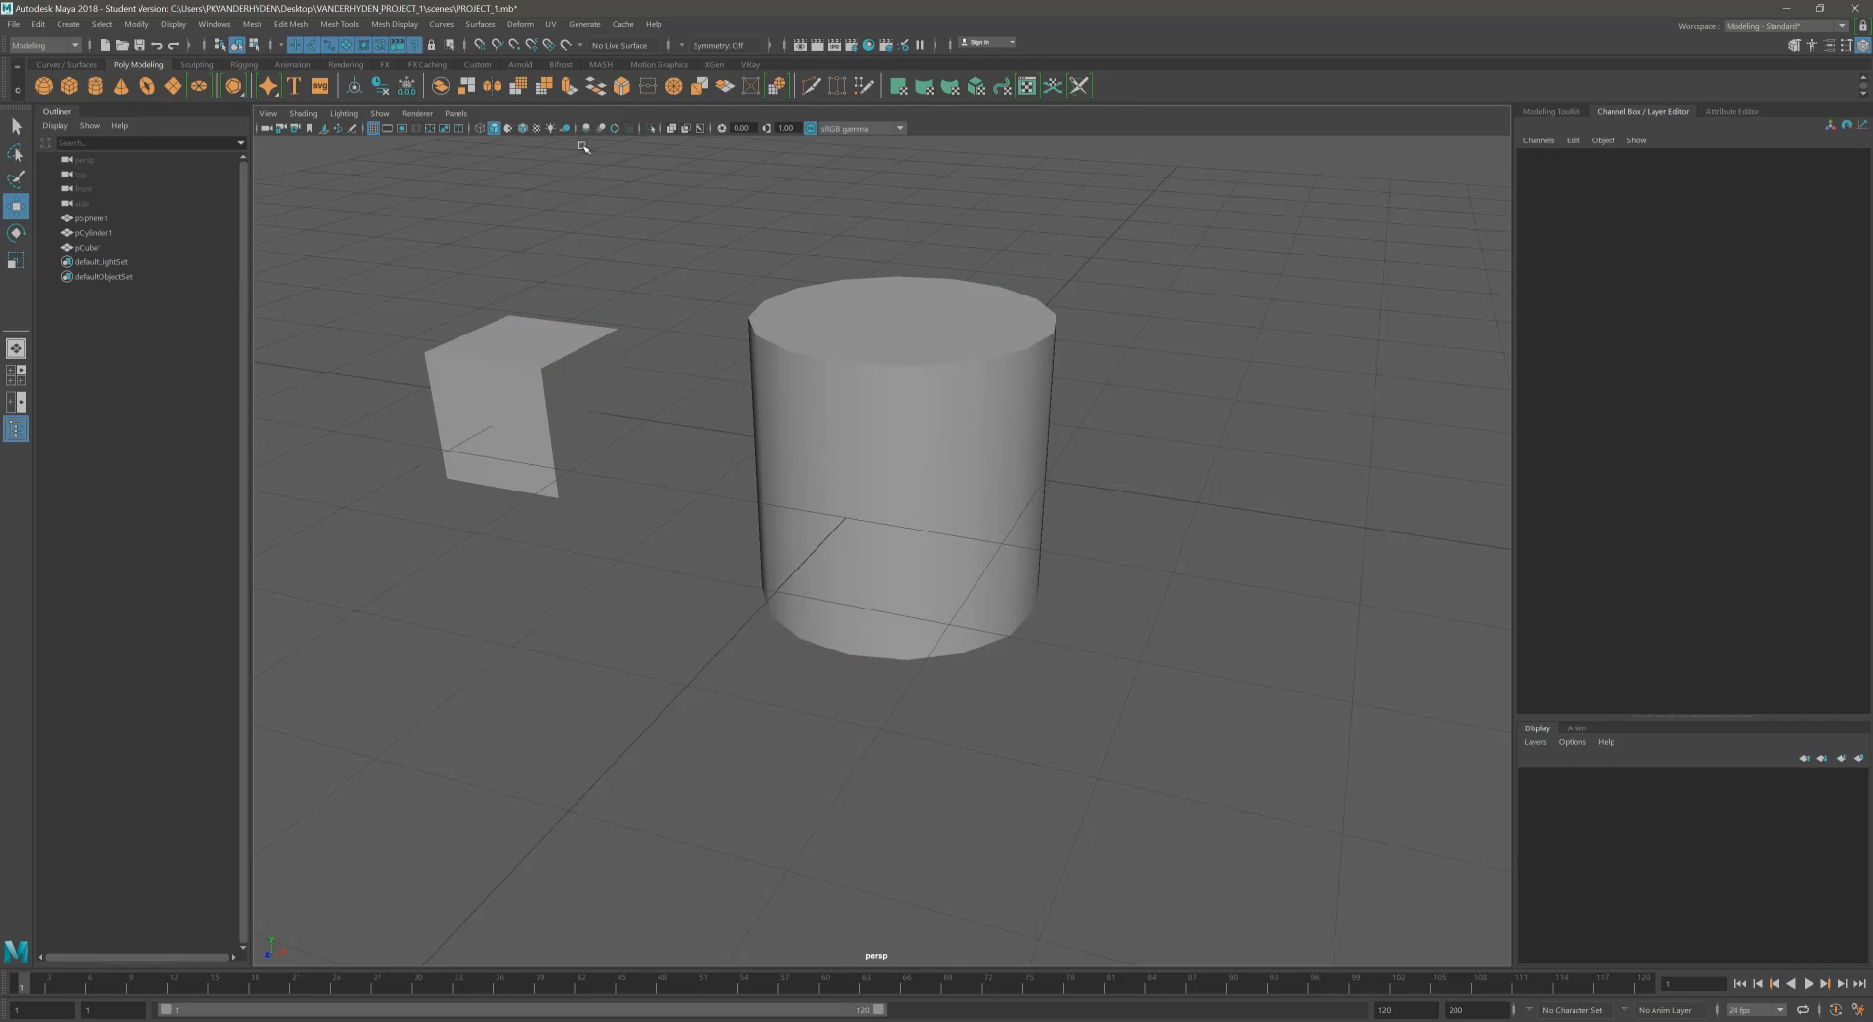
left_click(121, 86)
left_click_drag(876, 485, 925, 492)
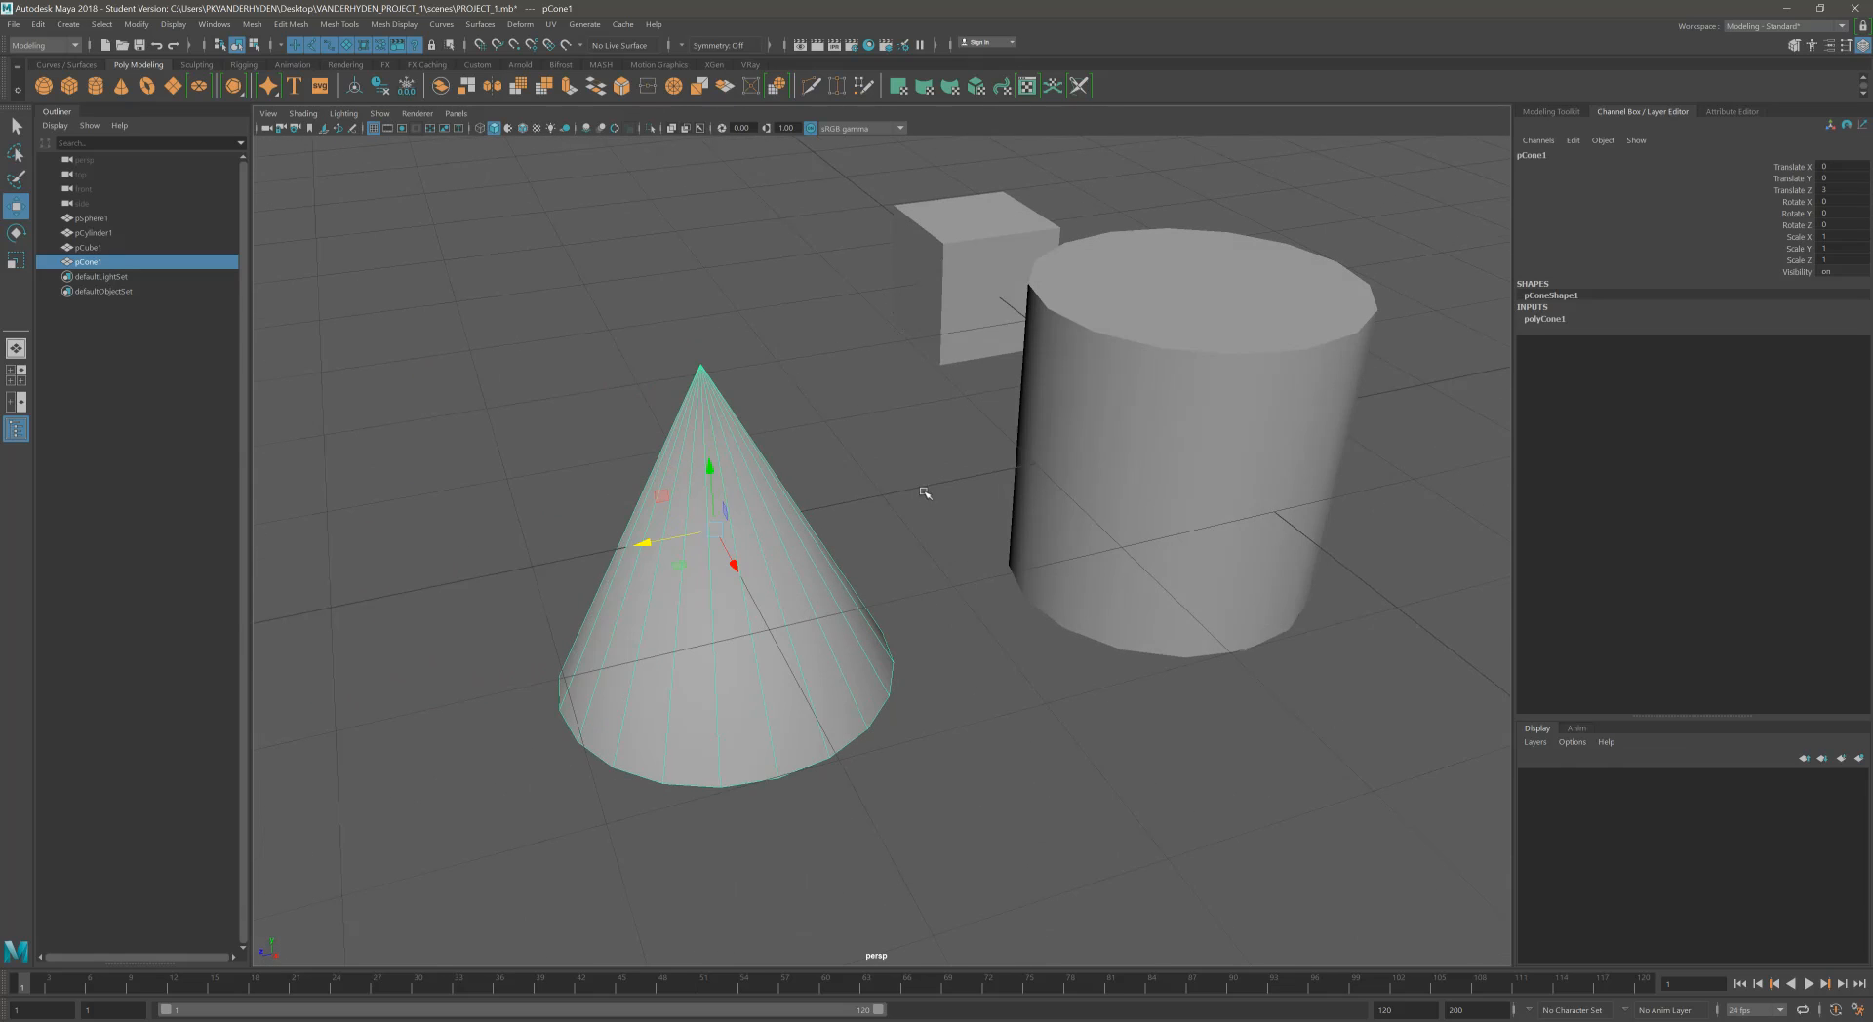
Select the cube, the cylinder and the cone in turn while the Move tool is active.
left_click(983, 284)
left_click(1192, 357)
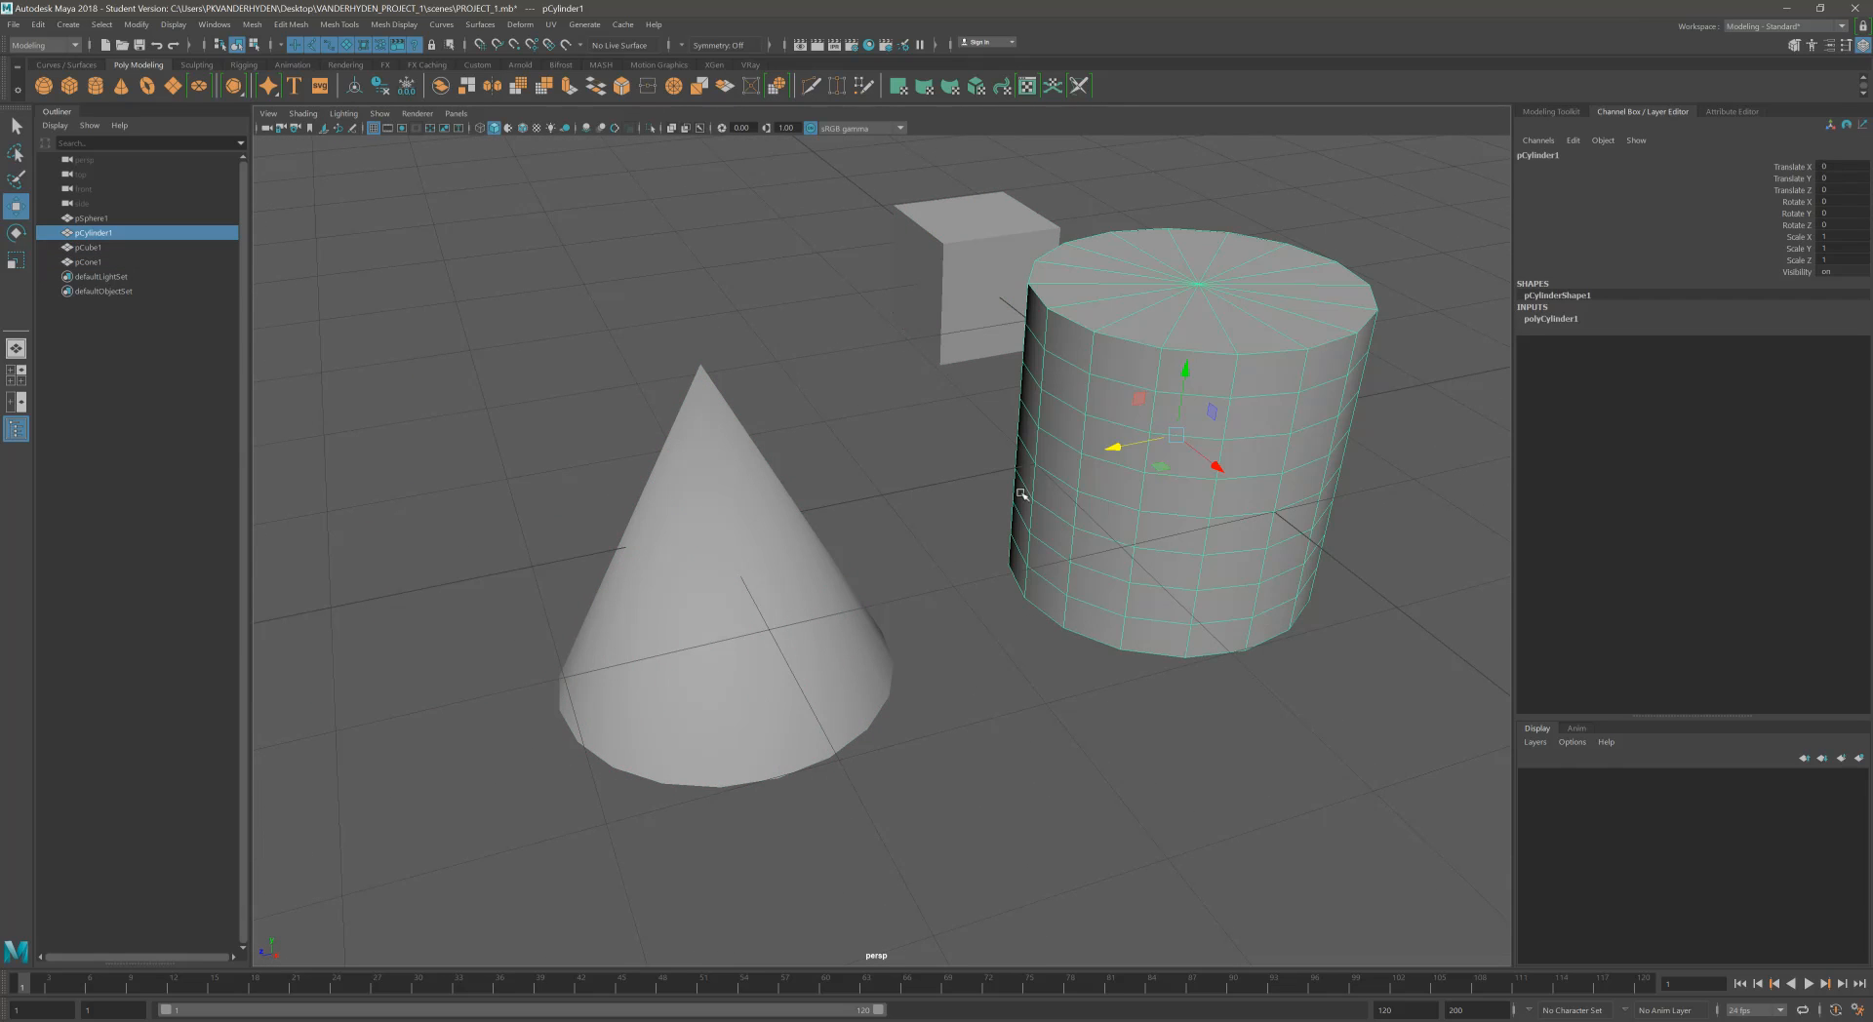
left_click(777, 590)
left_click(970, 231)
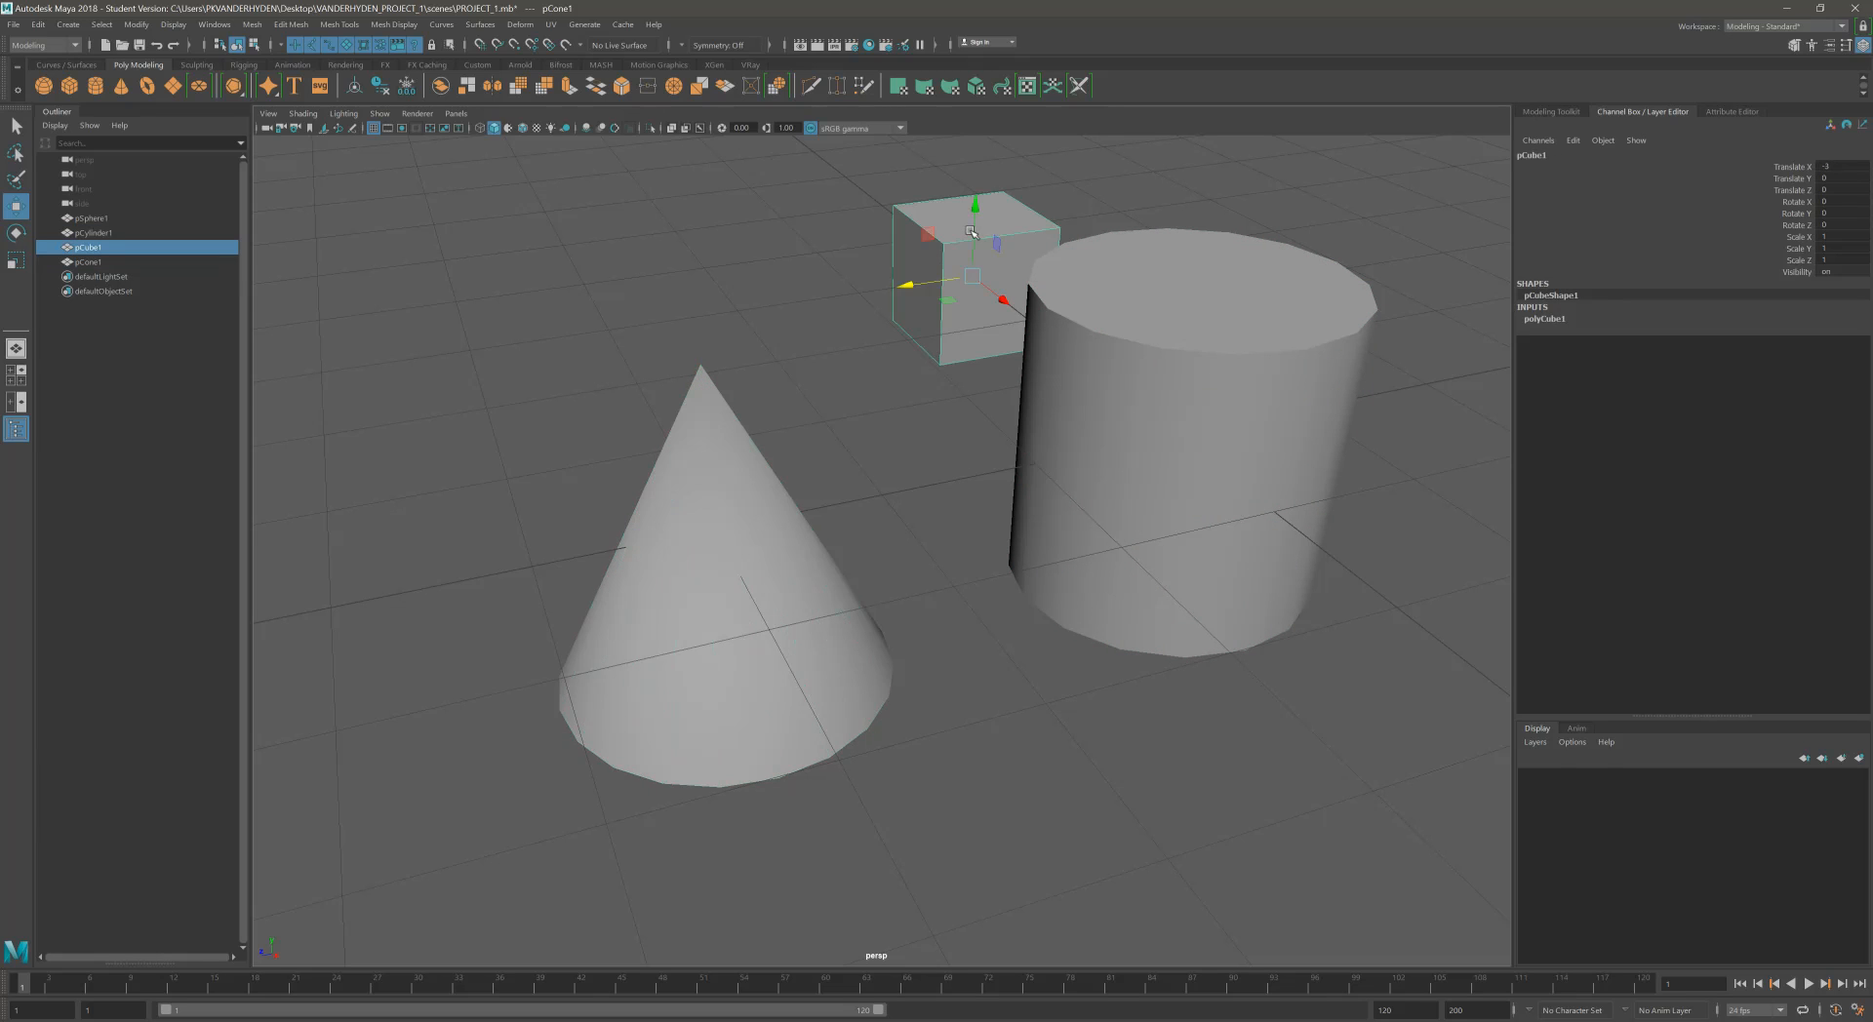
left_click(1206, 358)
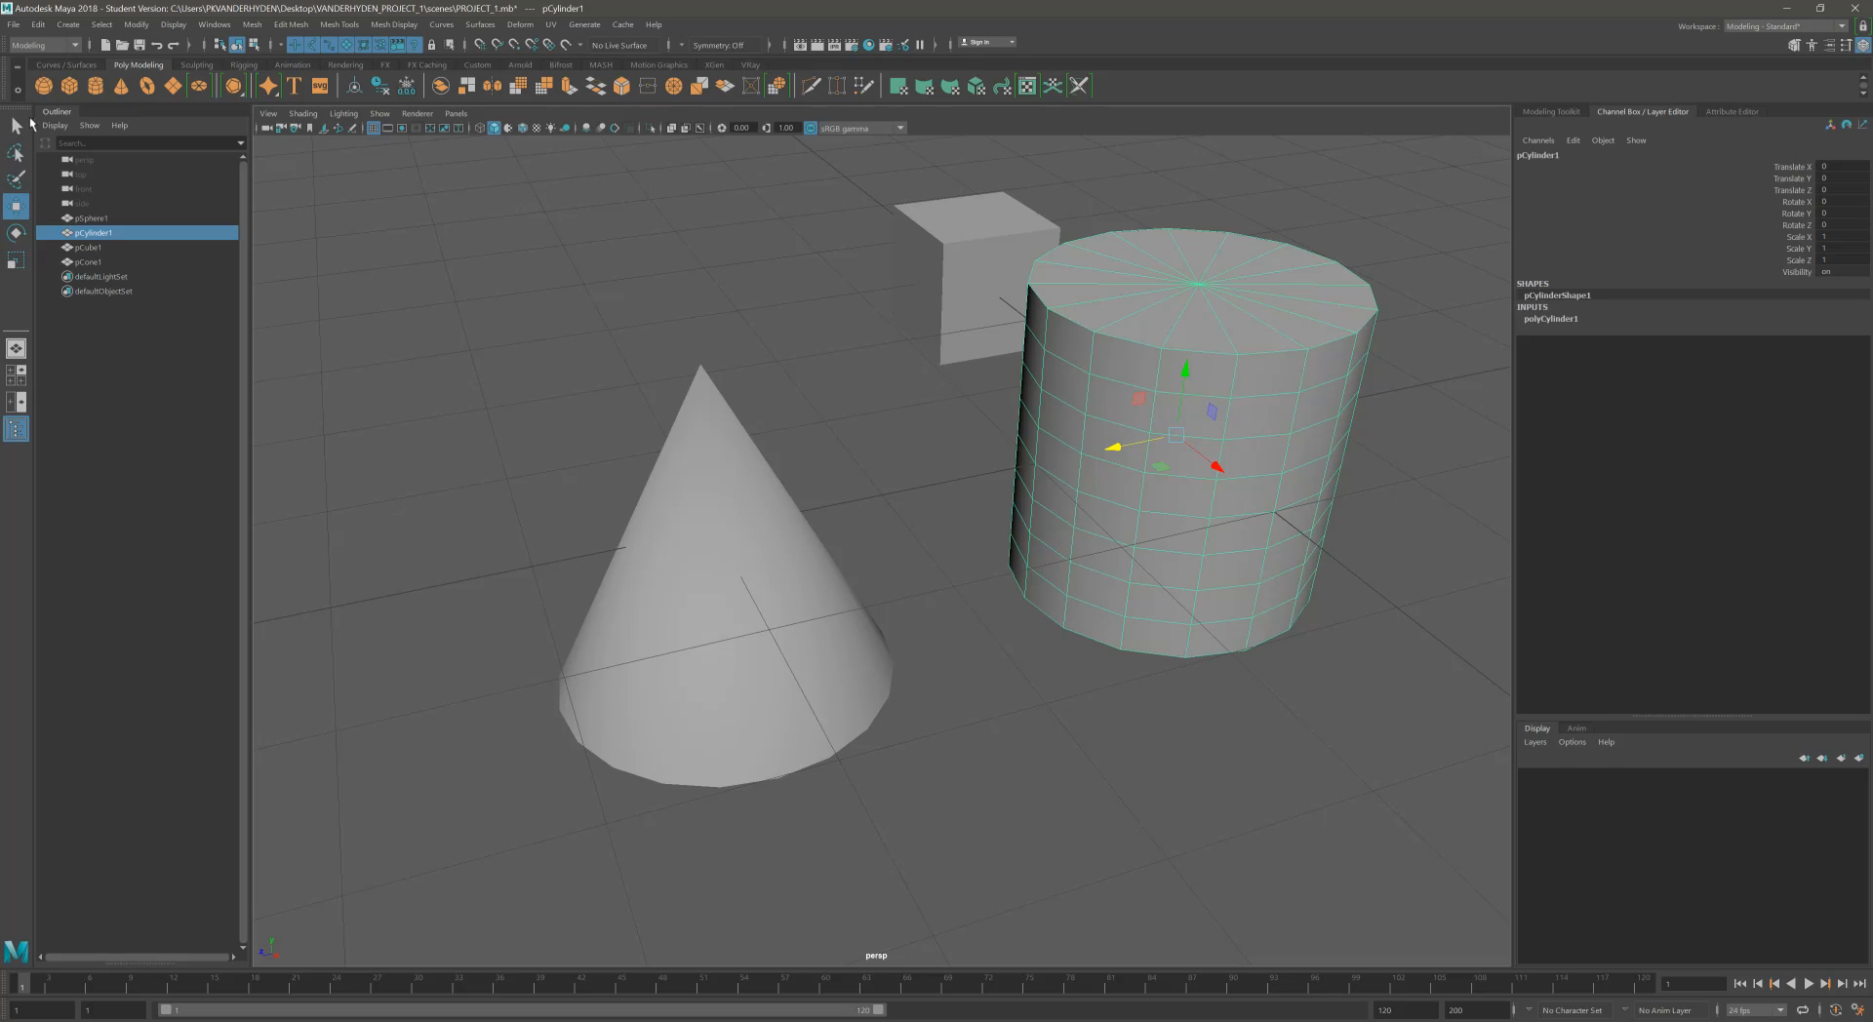
Switch to the Select tool, clear the selection, and select the cube, the cylinder and finally the cone.
left_click(15, 125)
left_click(871, 367)
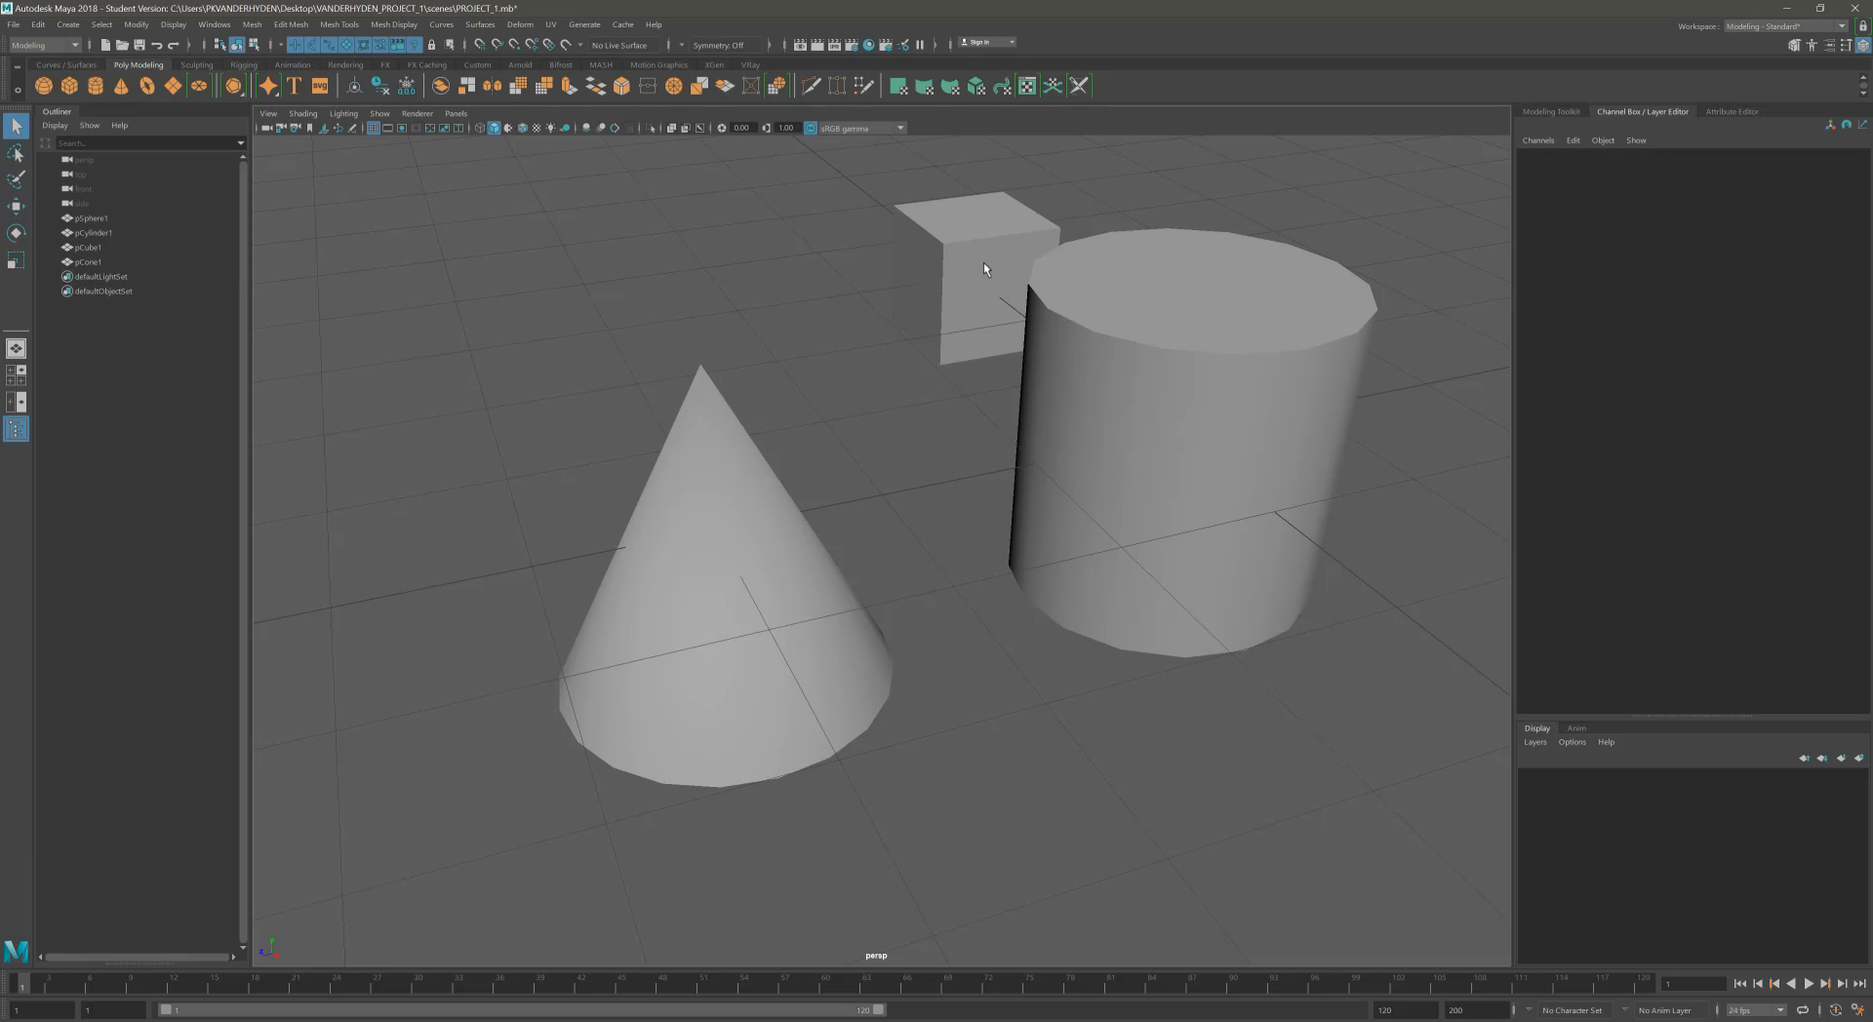
left_click(984, 261)
left_click(1129, 375)
left_click(710, 553)
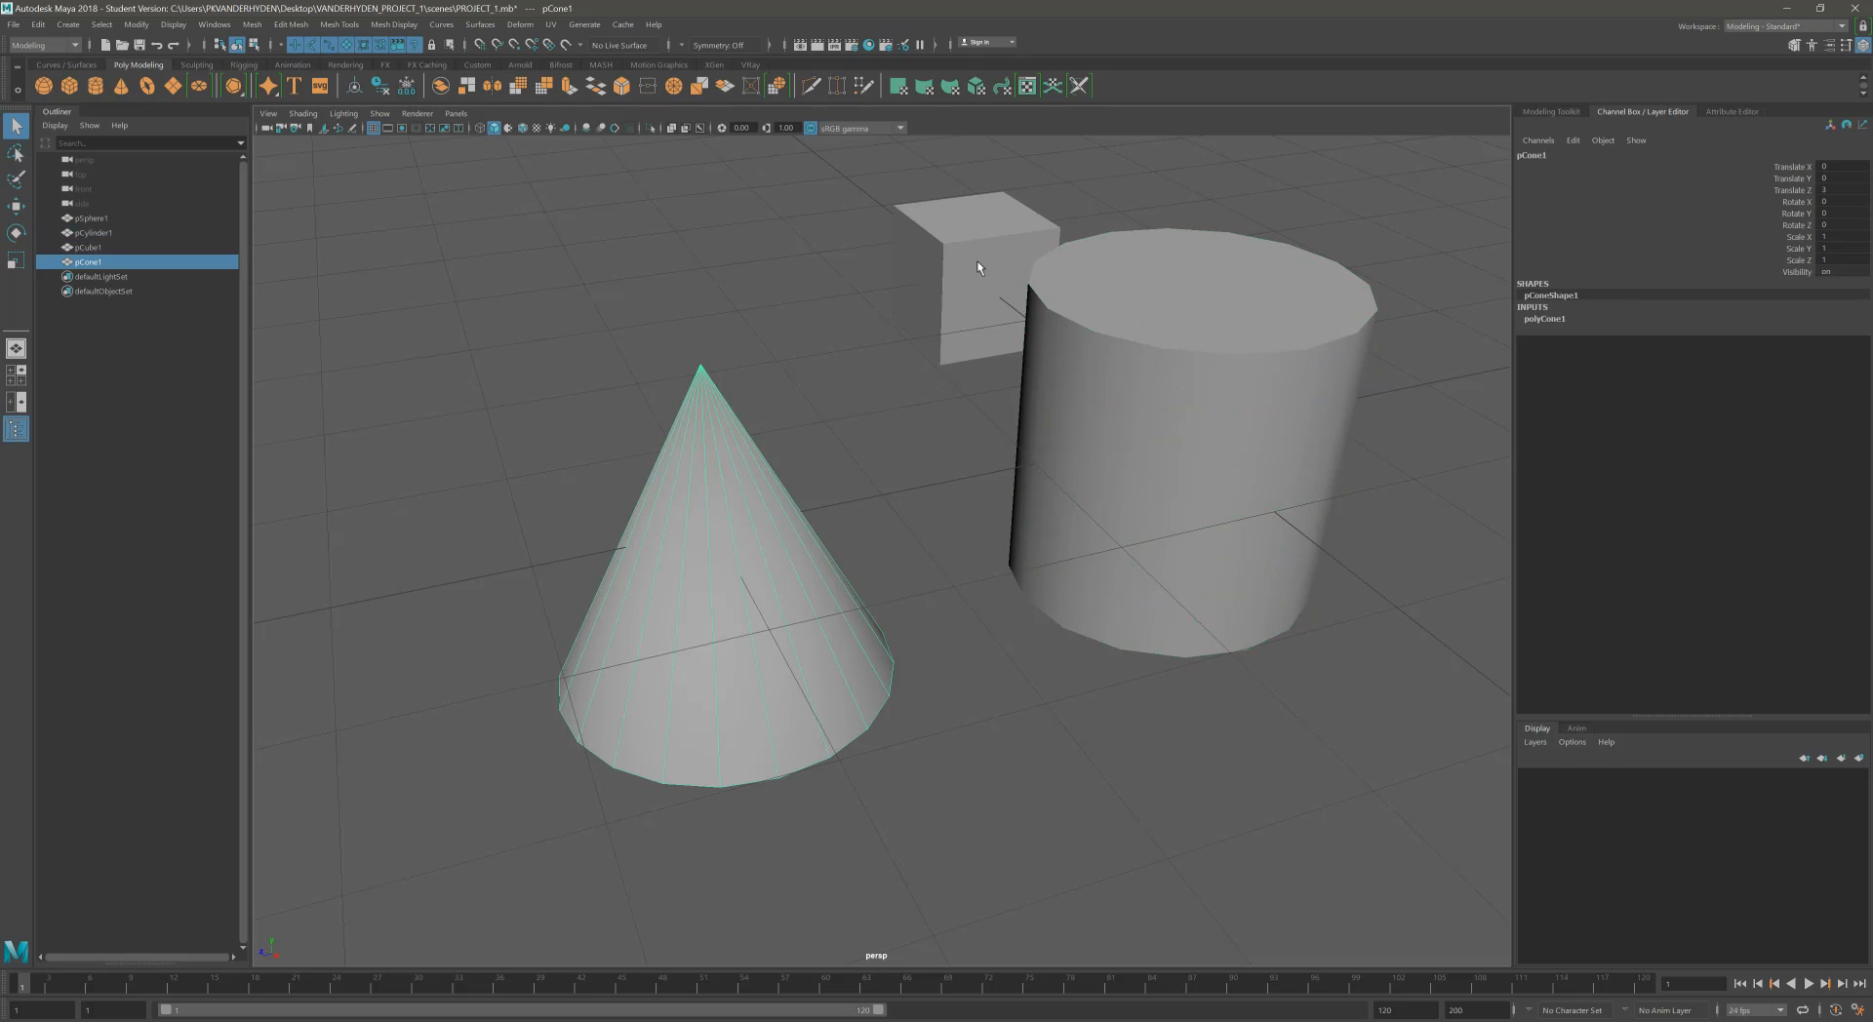
Try moving the cone along the Z axis to Translate Z 2 with the Move tool and undo the move.
left_click(19, 208)
left_click_drag(642, 543, 829, 539)
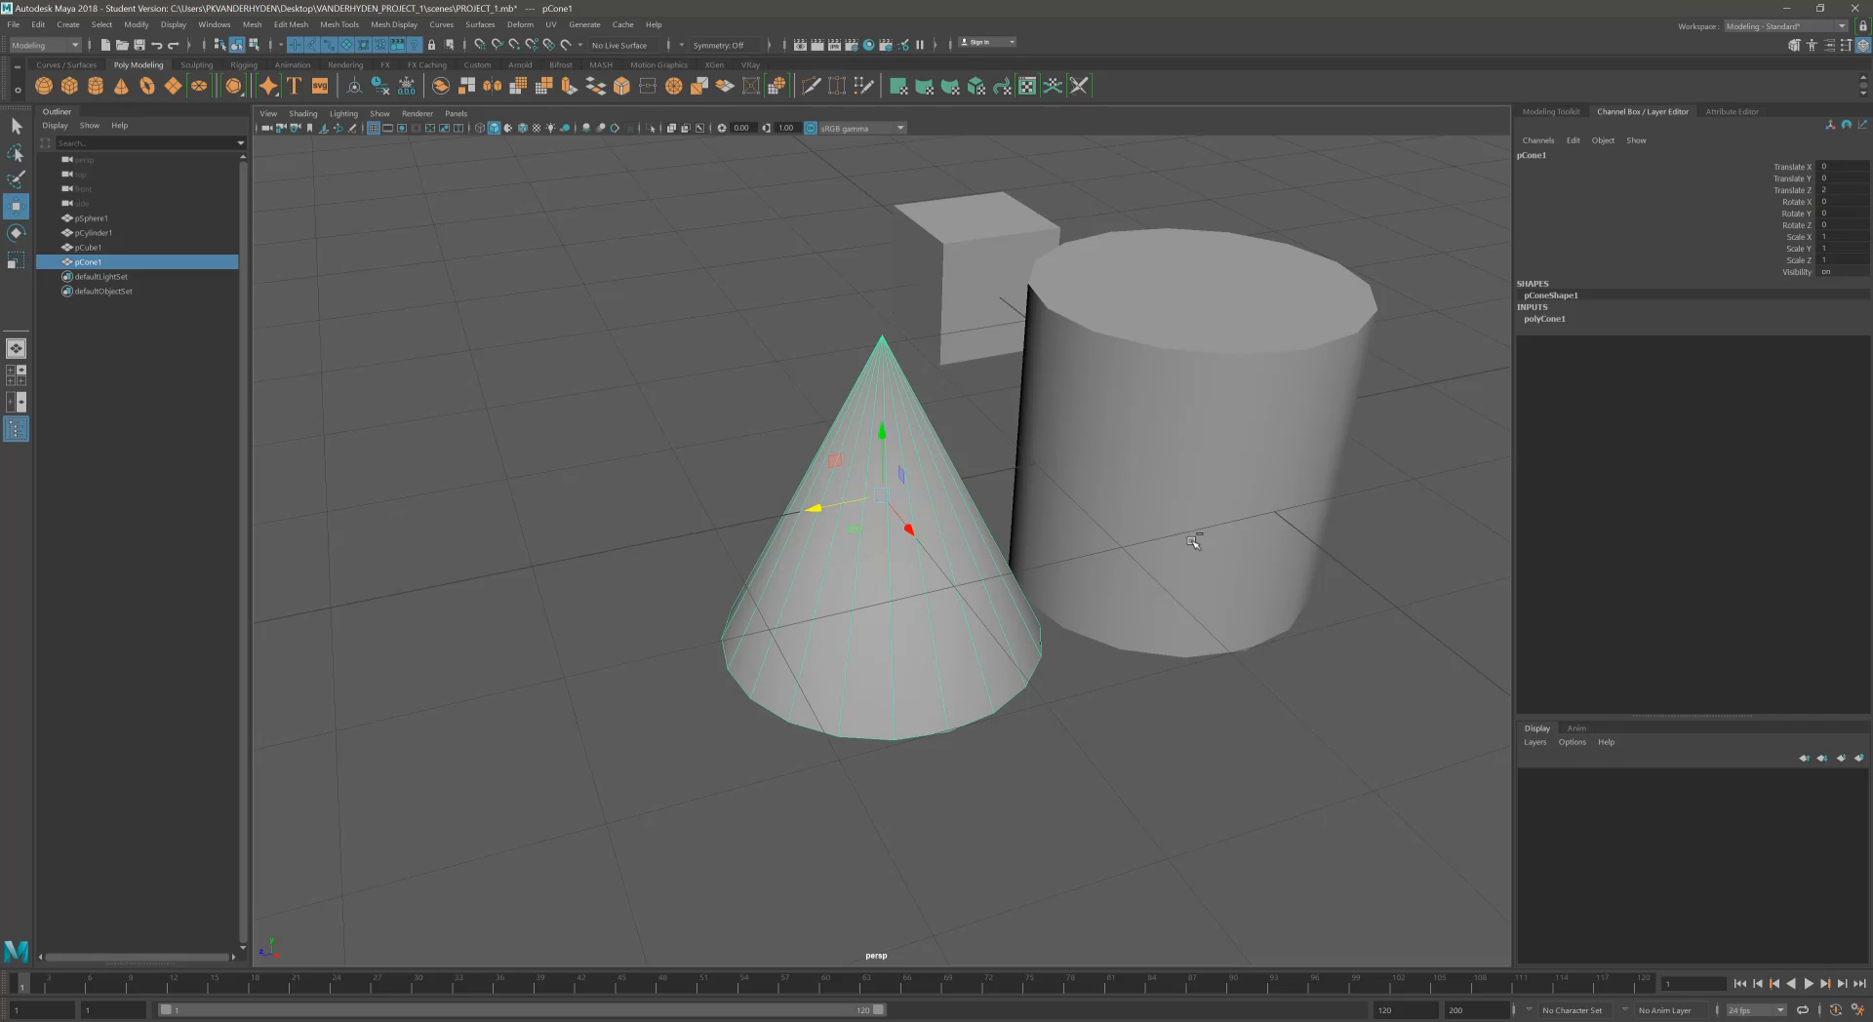
key("ctrl+z")
Examine the cone, cylinder and cube together from different angles and distances in the perspective view.
middle_click_drag(900, 464, 897, 438, "alt")
right_click_drag(974, 434, 945, 430, "alt")
middle_click_drag(945, 429, 832, 447, "alt")
left_click_drag(857, 450, 845, 443, "alt")
middle_click_drag(845, 443, 889, 470, "alt")
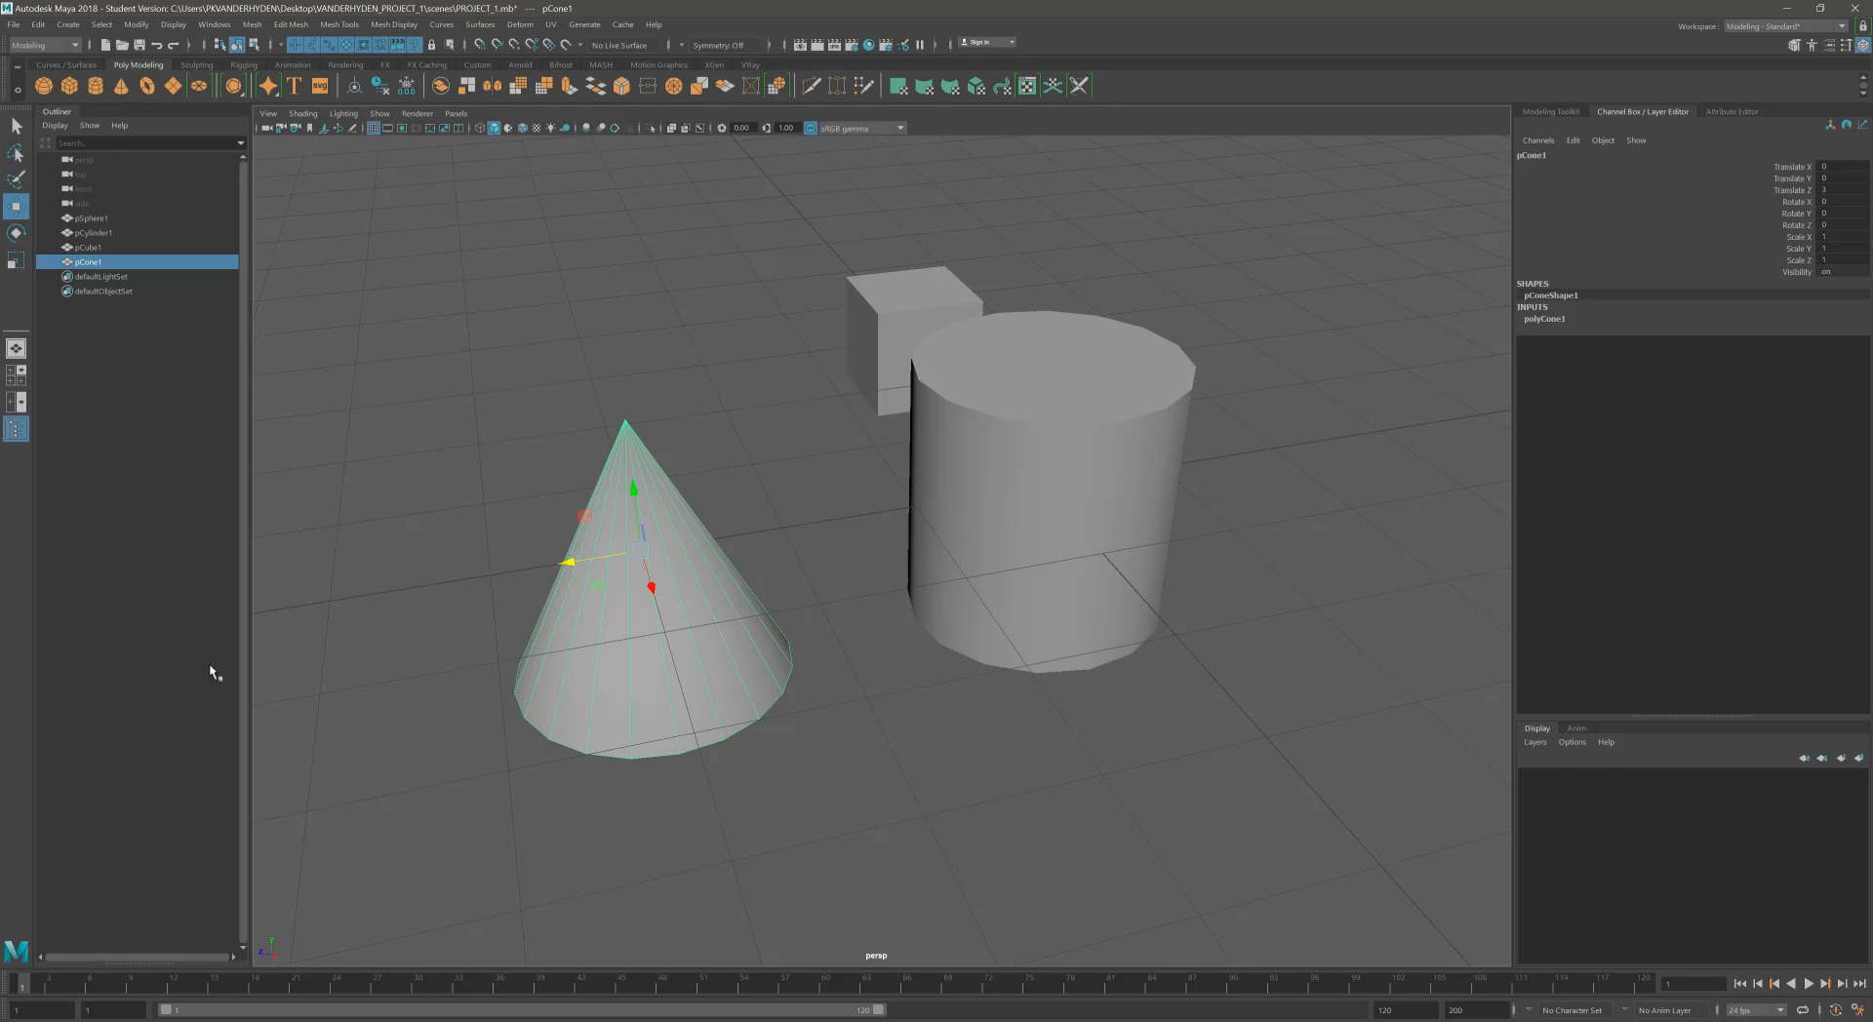
left_click_drag(581, 689, 742, 643, "alt")
right_click_drag(742, 644, 682, 619, "alt")
middle_click_drag(858, 605, 826, 566, "alt")
left_click_drag(825, 566, 851, 595, "alt")
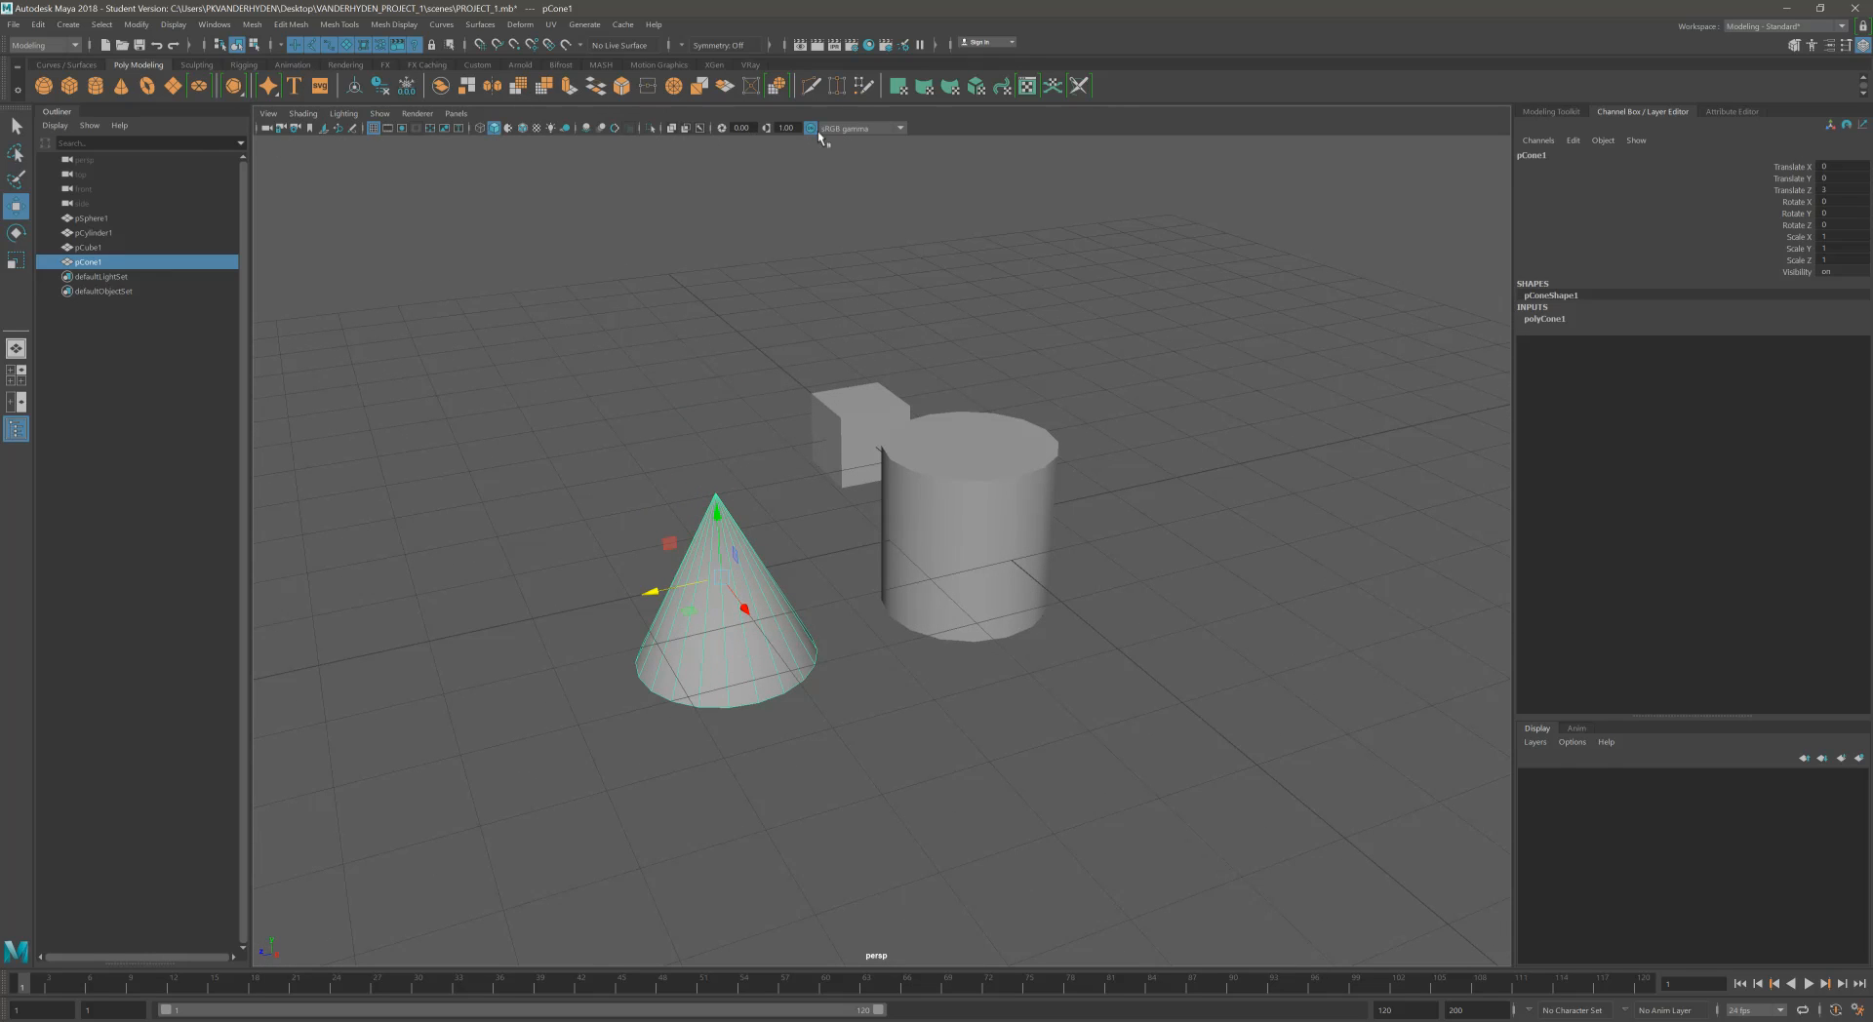
Set the Move tool's Step Snap to Off and close its settings.
double_click(17, 207)
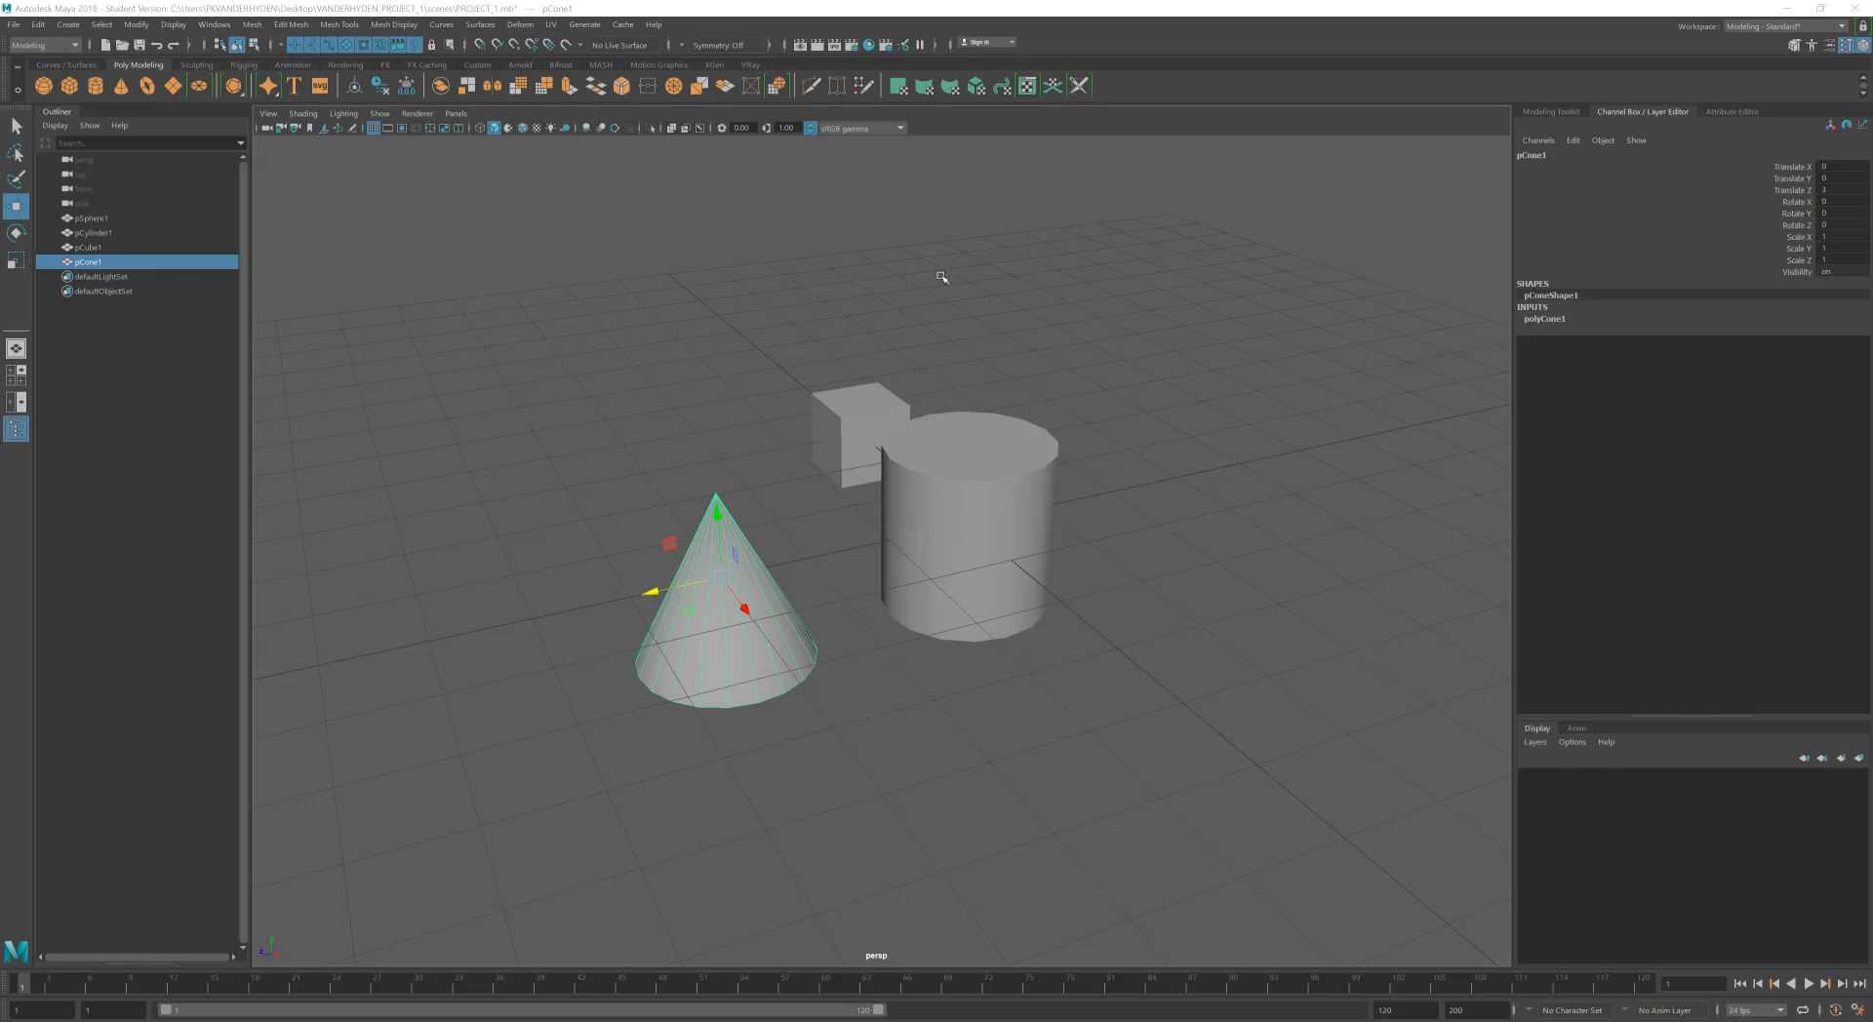
left_click(1308, 414)
left_click(1335, 415)
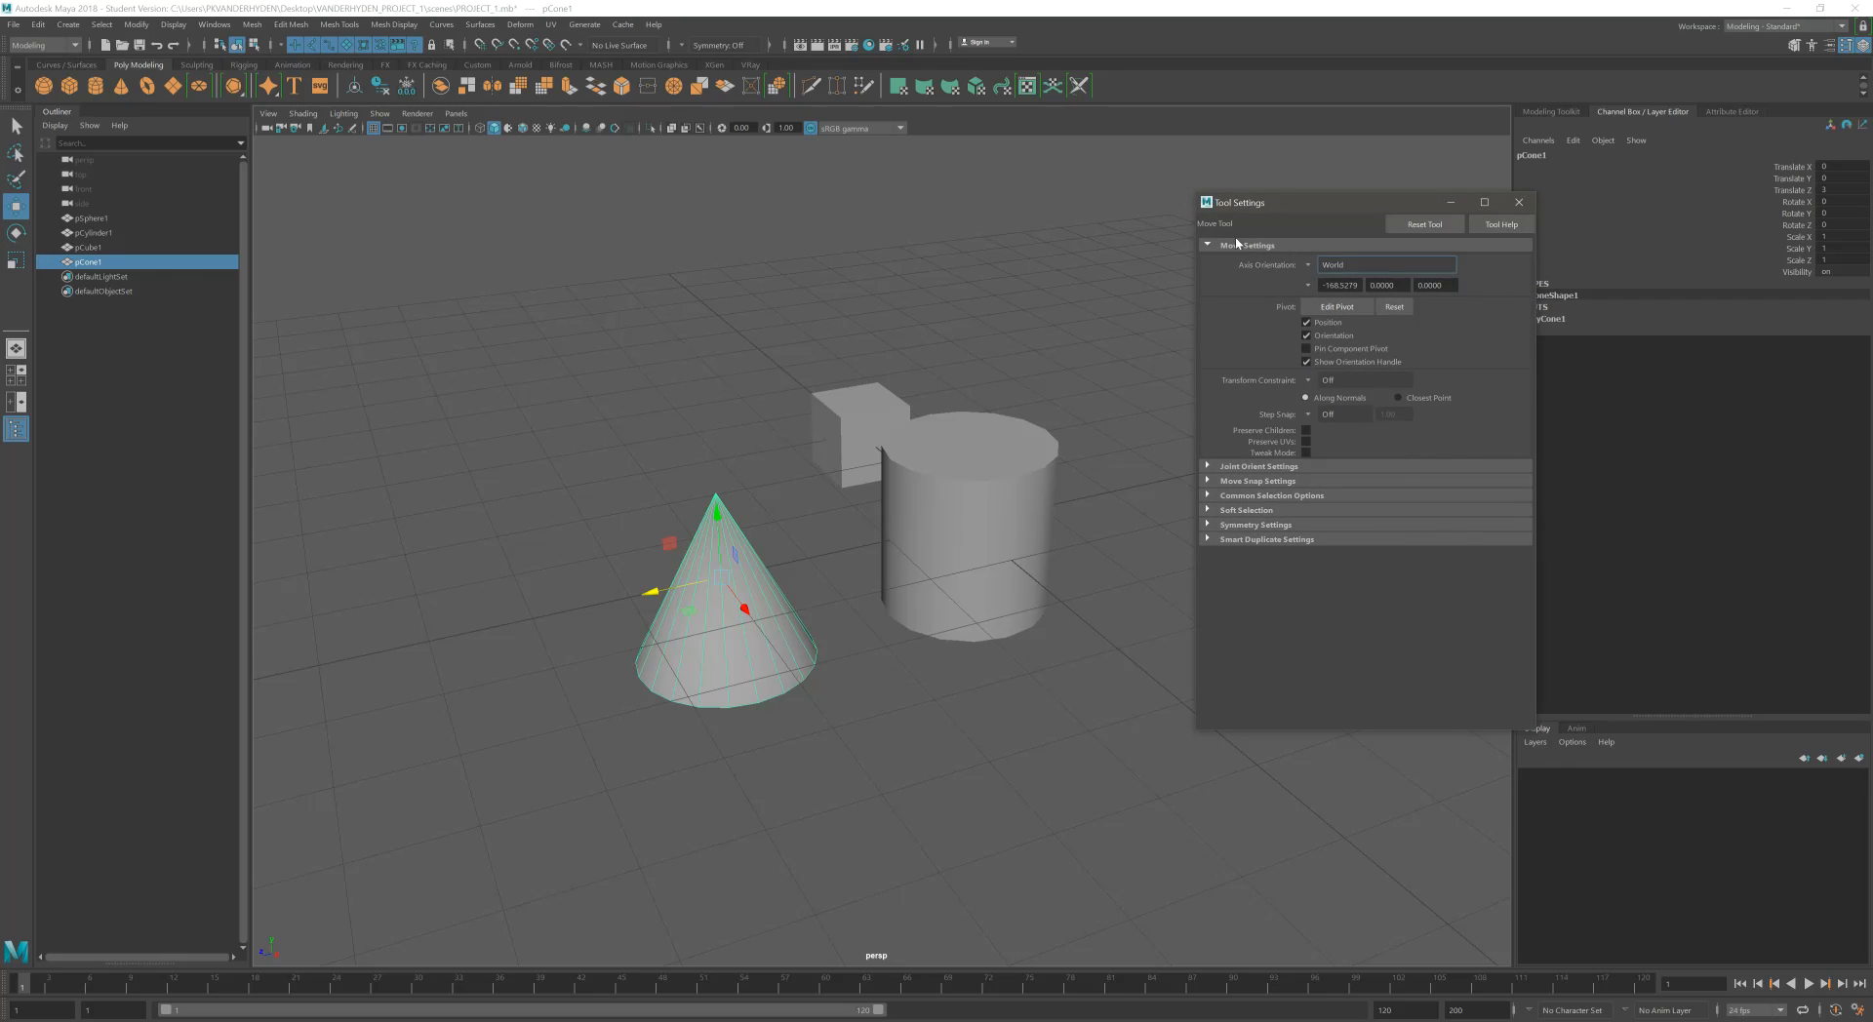
left_click(1518, 202)
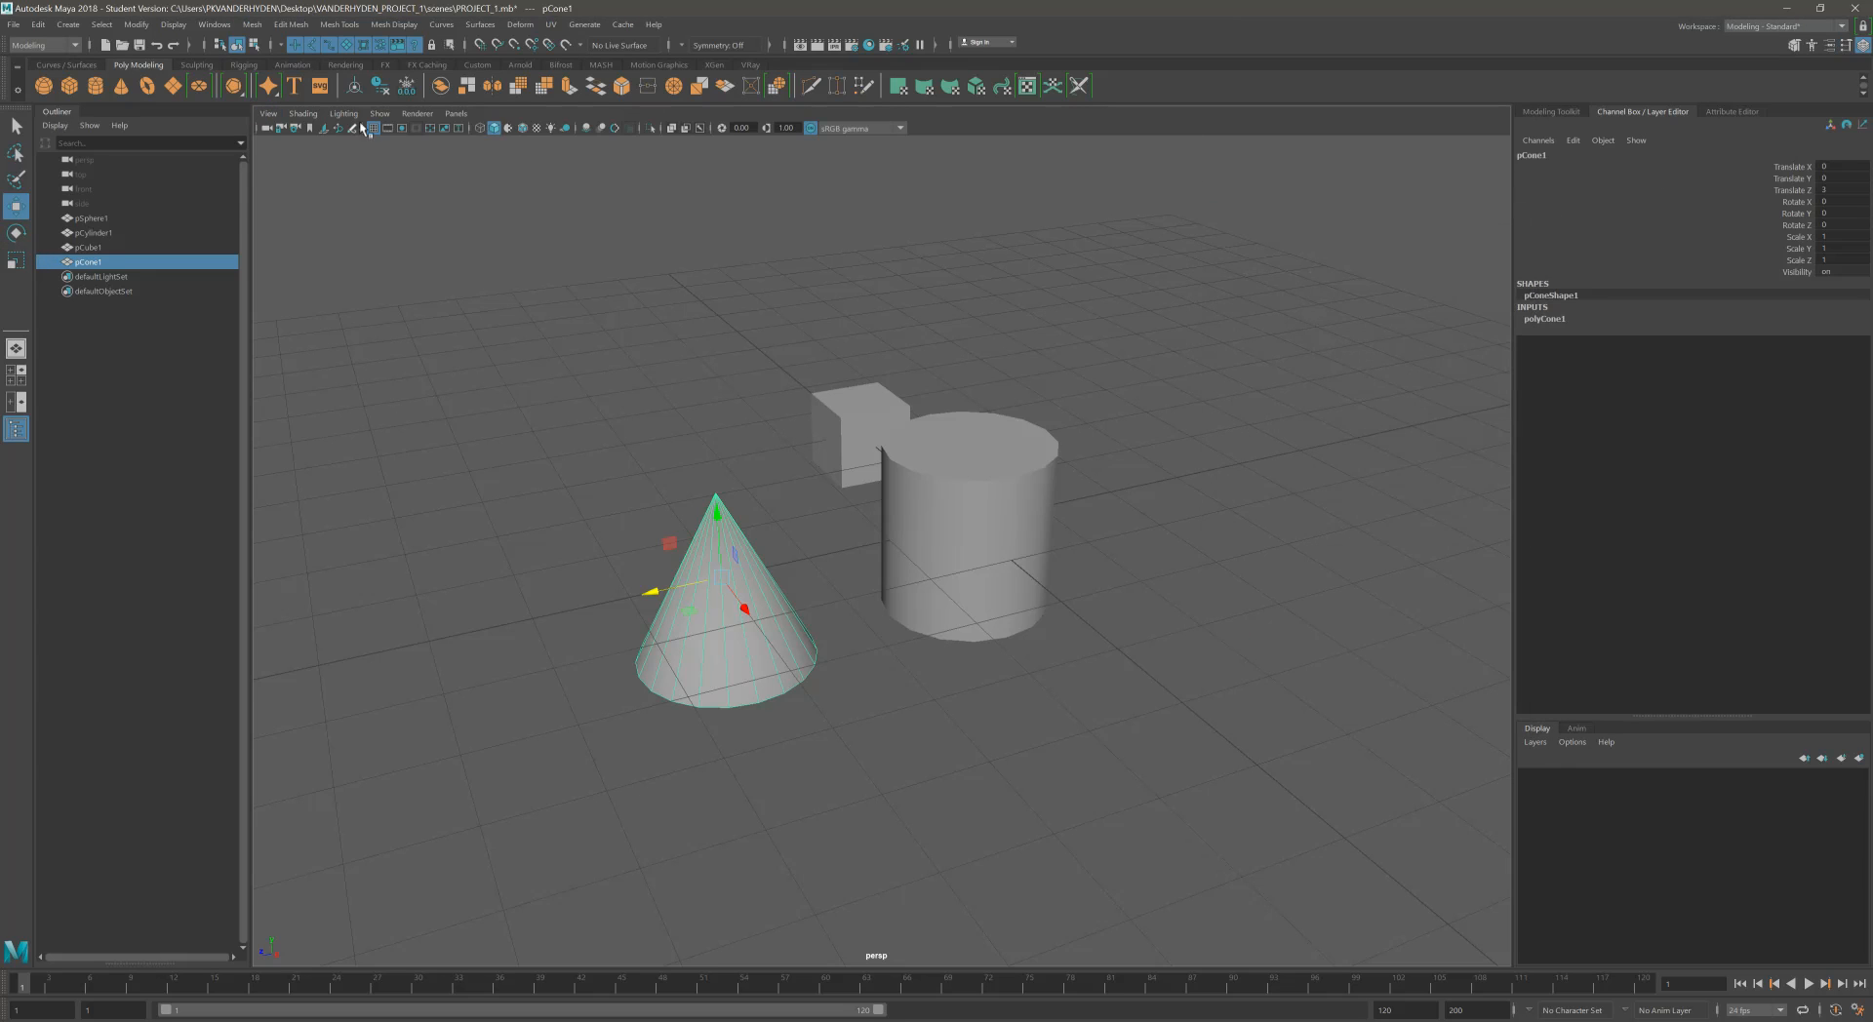
middle_click_drag(908, 406, 829, 367, "alt")
right_click_drag(829, 367, 888, 391, "alt")
middle_click_drag(888, 392, 962, 427, "alt")
left_click_drag(854, 327, 863, 354, "alt")
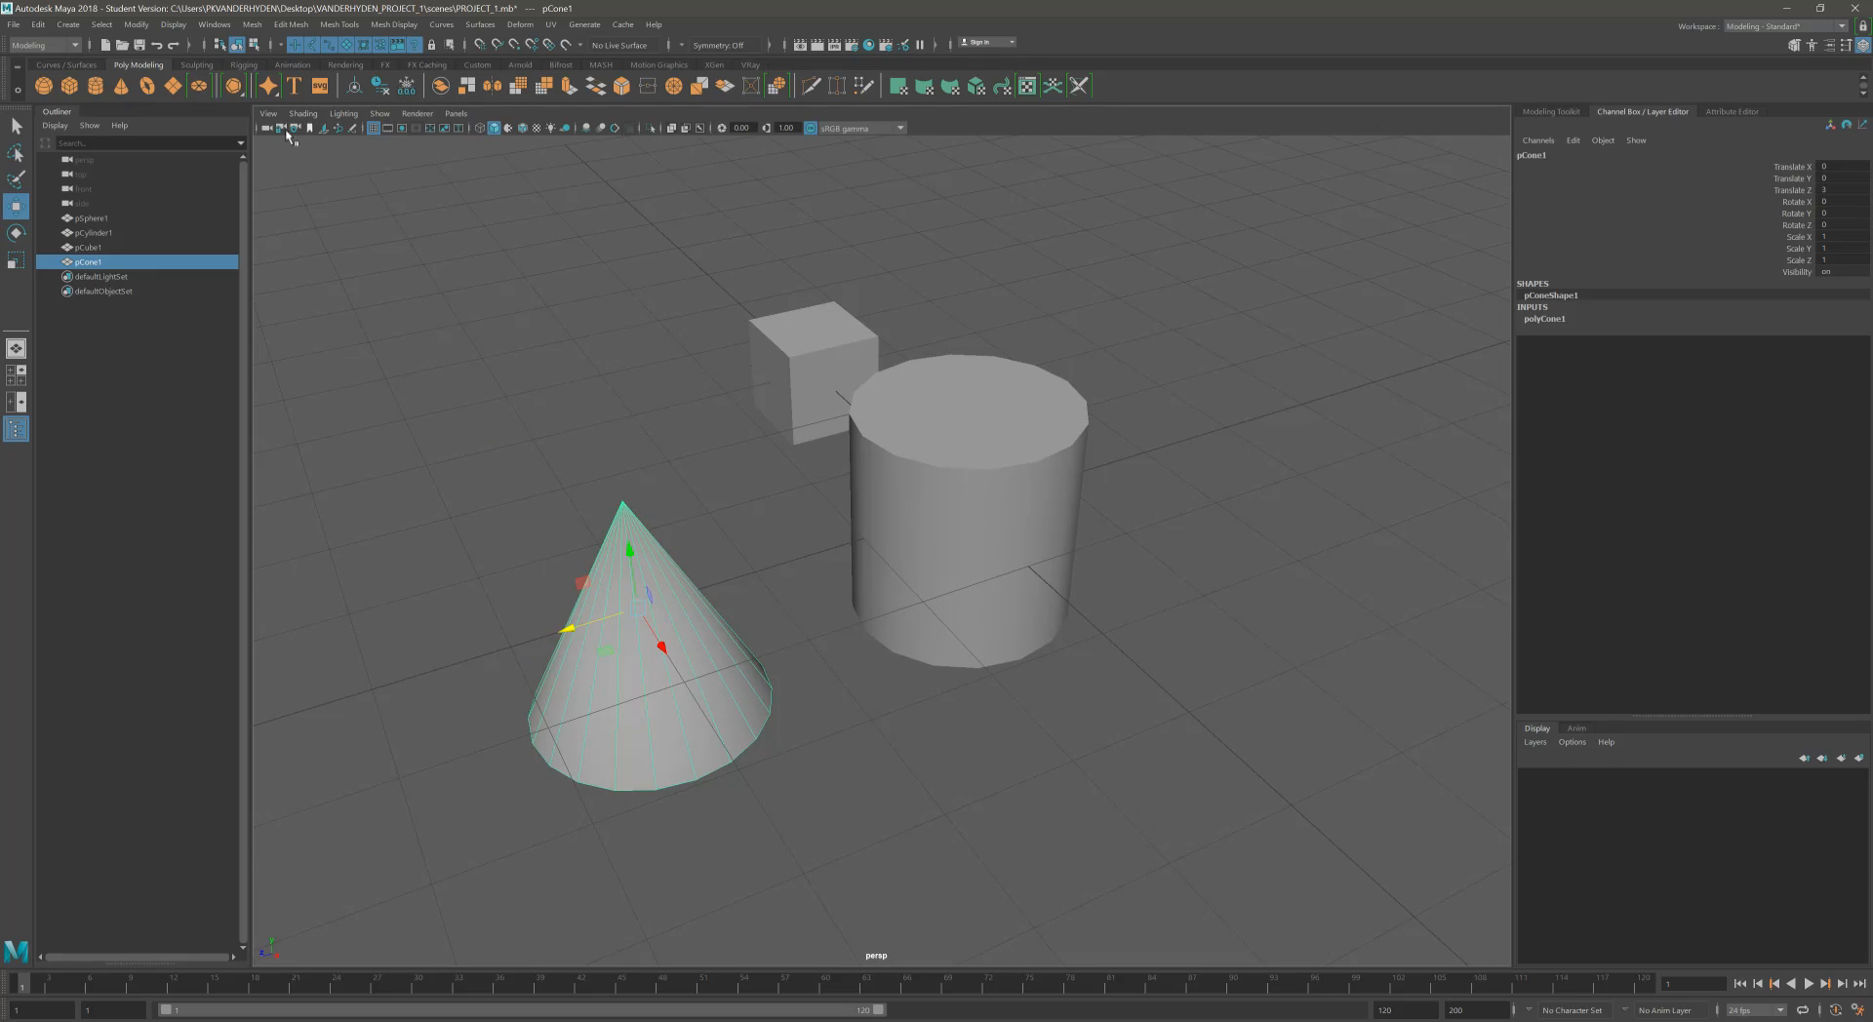
middle_click_drag(931, 434, 999, 427, "alt")
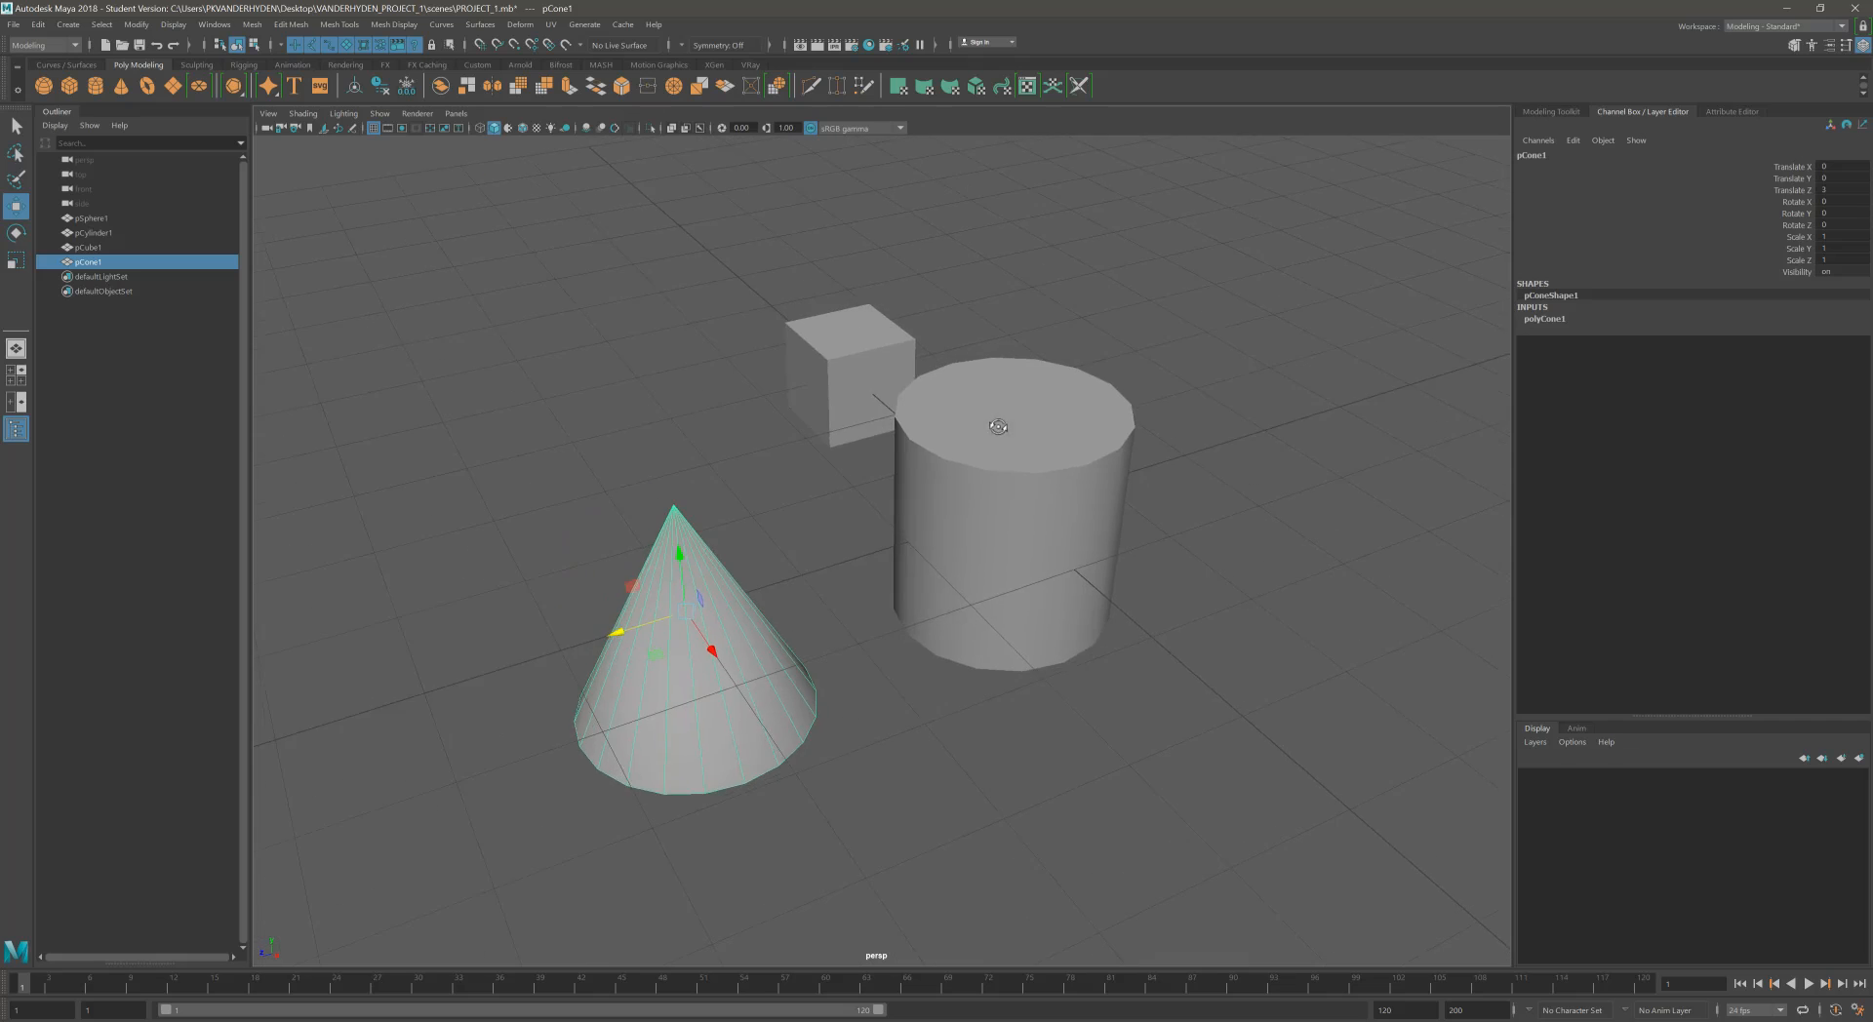
left_click_drag(999, 426, 1041, 417, "alt")
right_click_drag(1041, 418, 975, 426, "alt")
middle_click_drag(976, 426, 859, 341, "alt")
left_click_drag(859, 342, 900, 369, "alt")
middle_click_drag(901, 369, 939, 381, "alt")
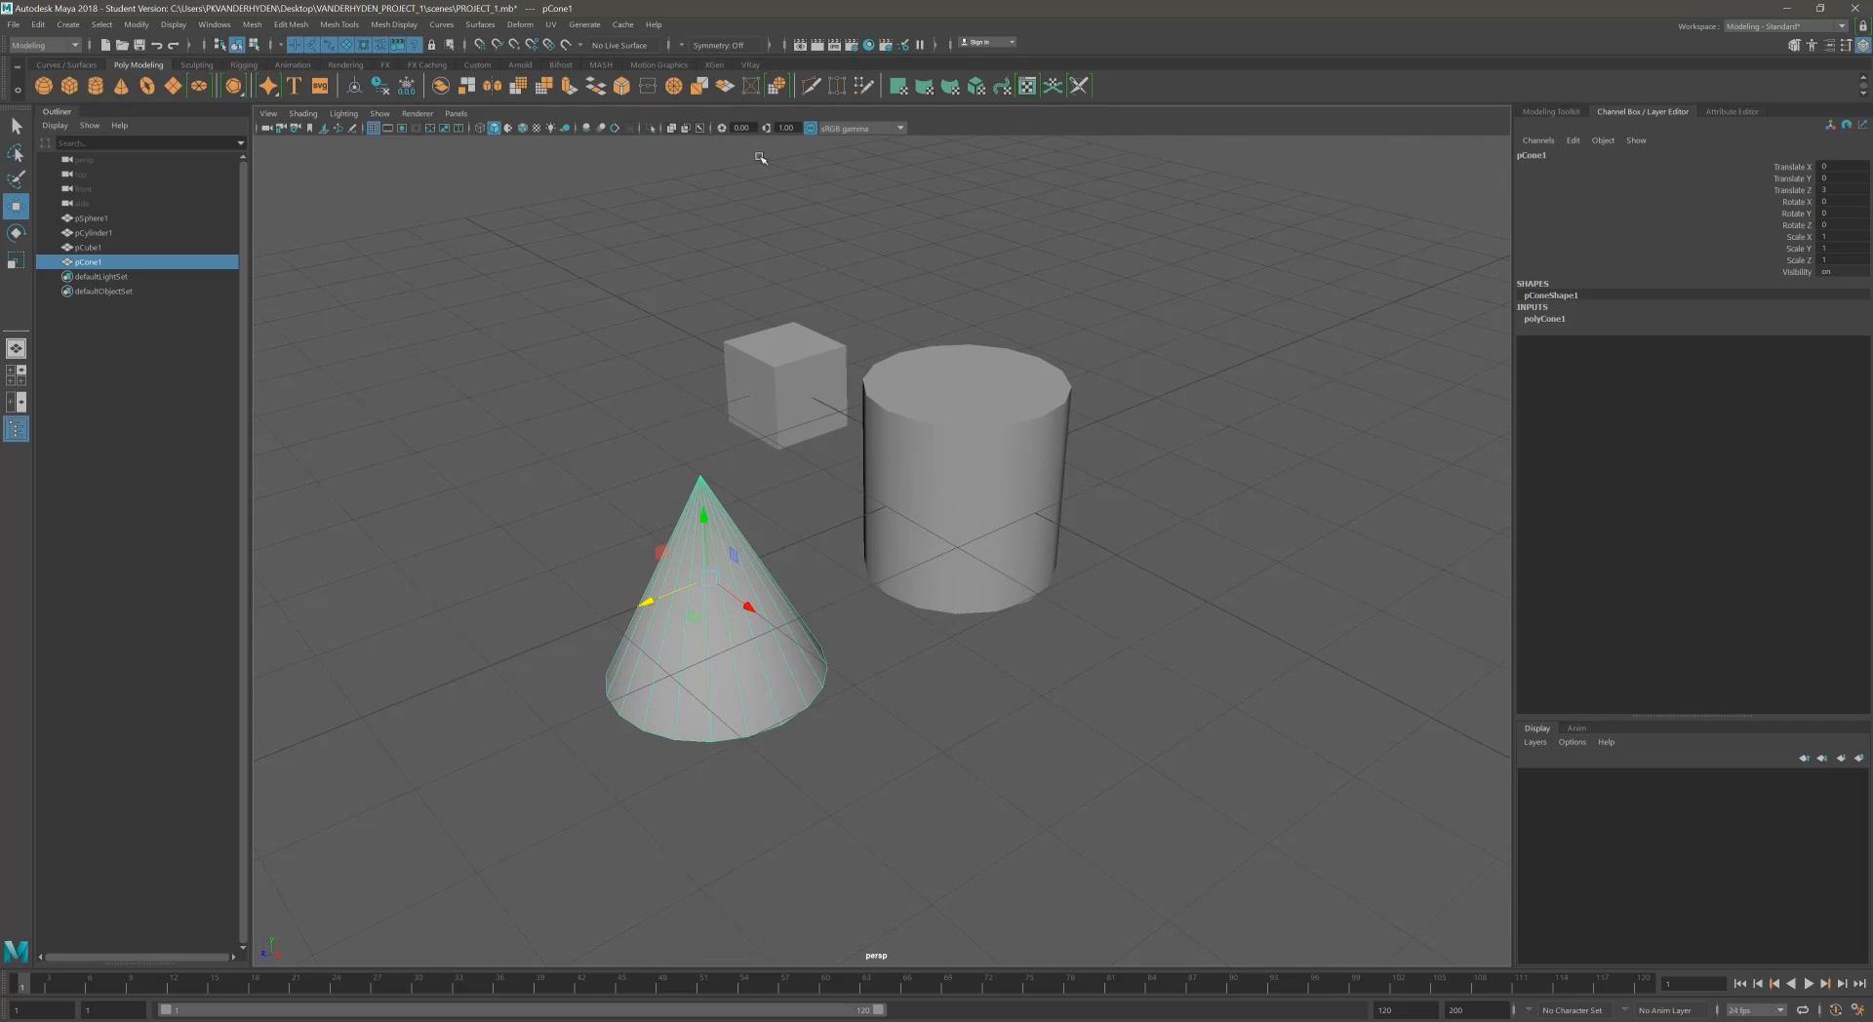
left_click(304, 113)
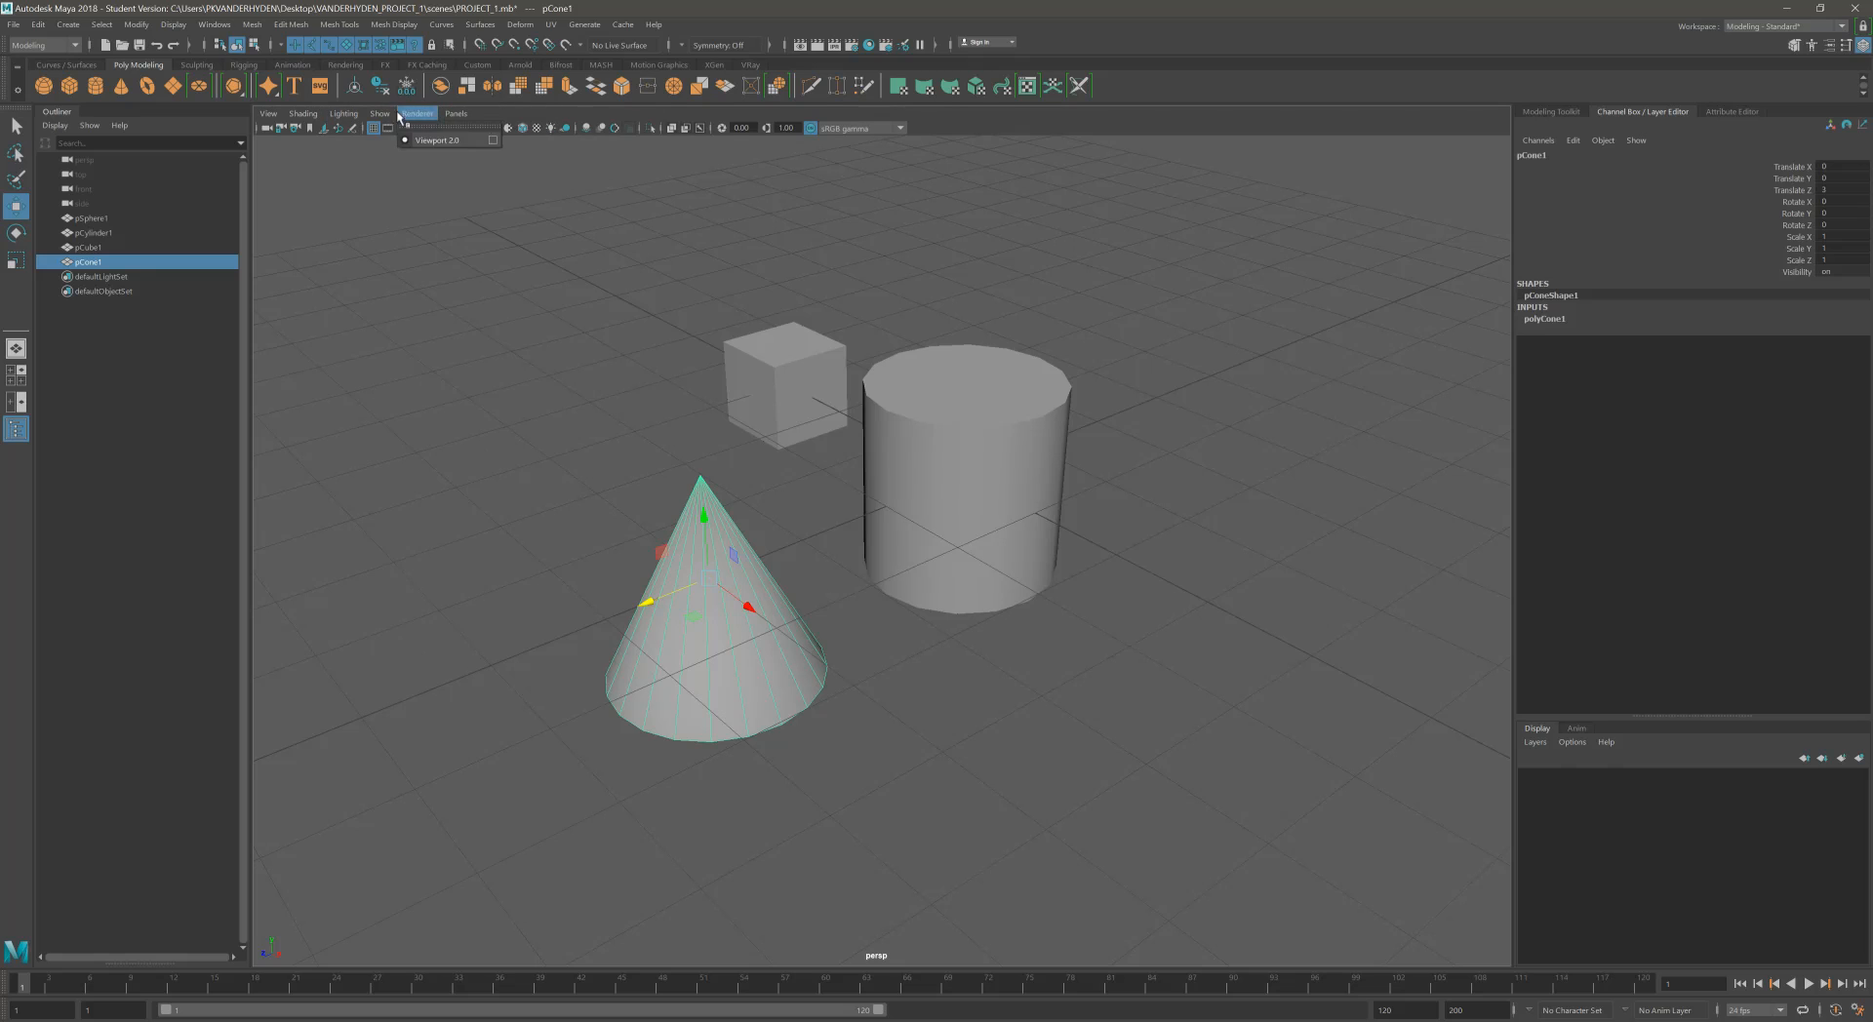
mouse_move(268, 115)
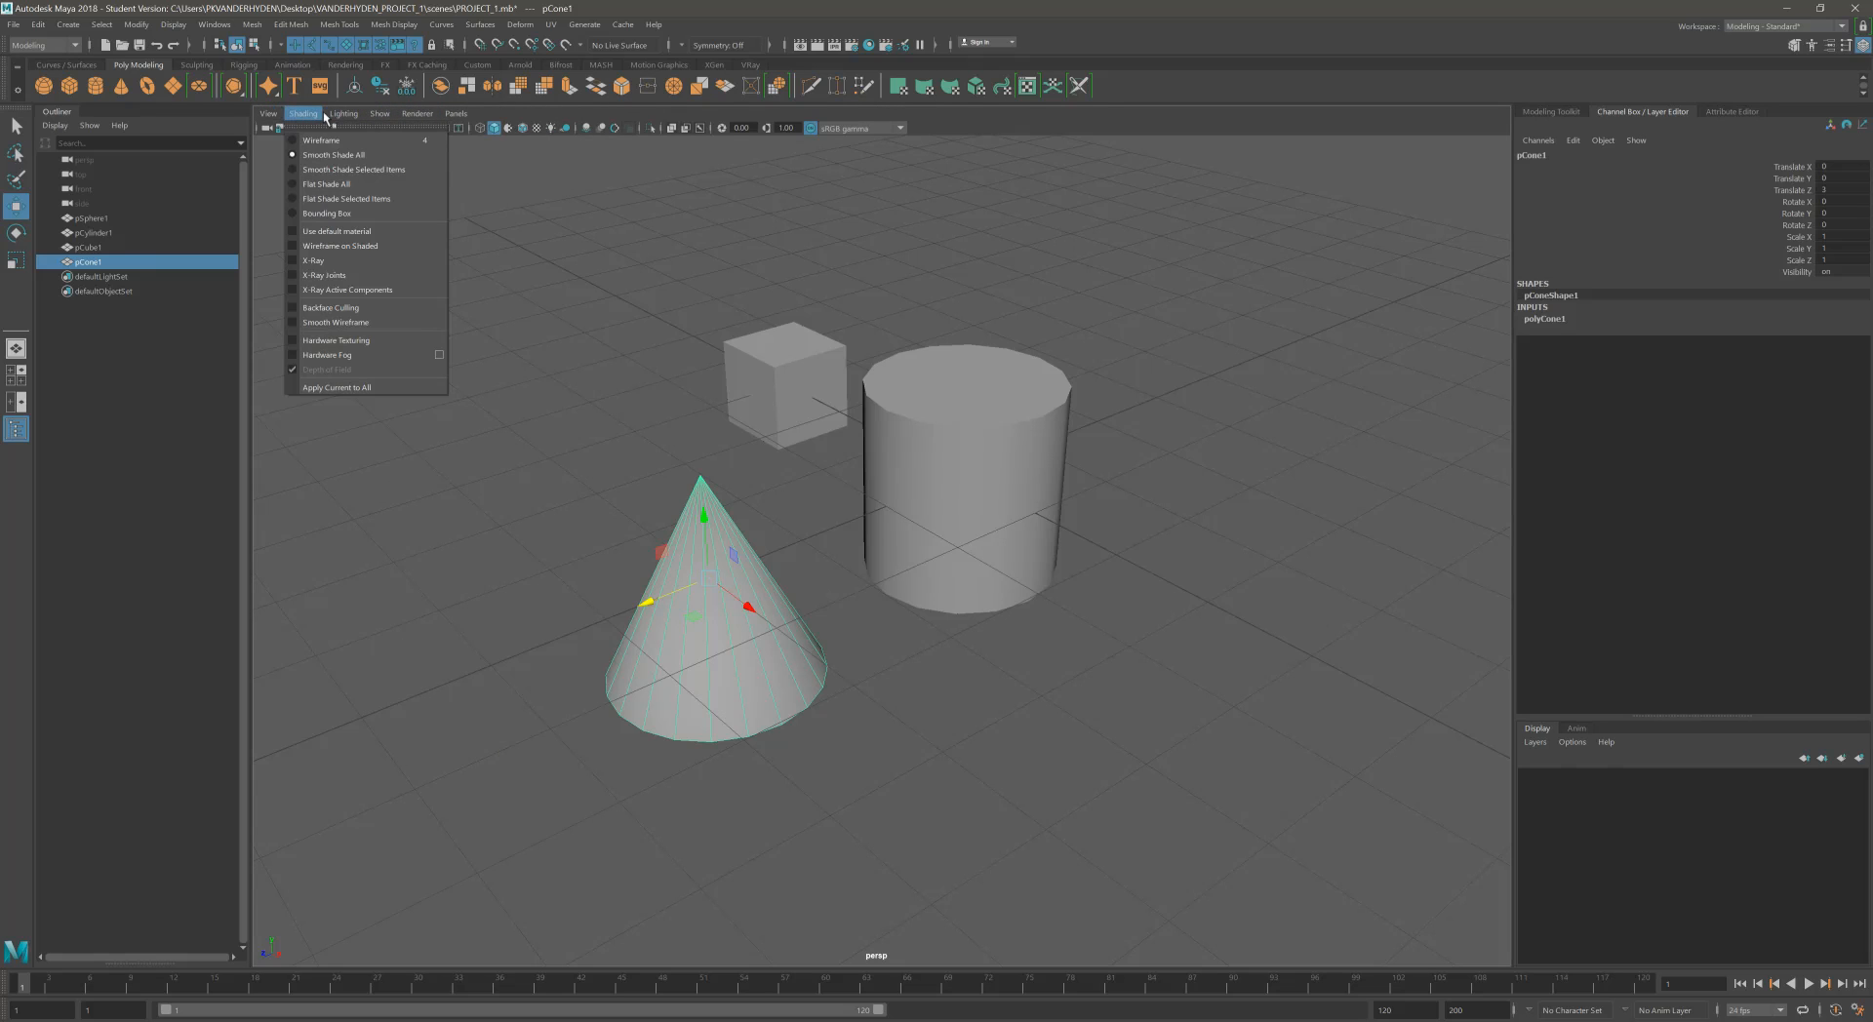
mouse_move(419, 115)
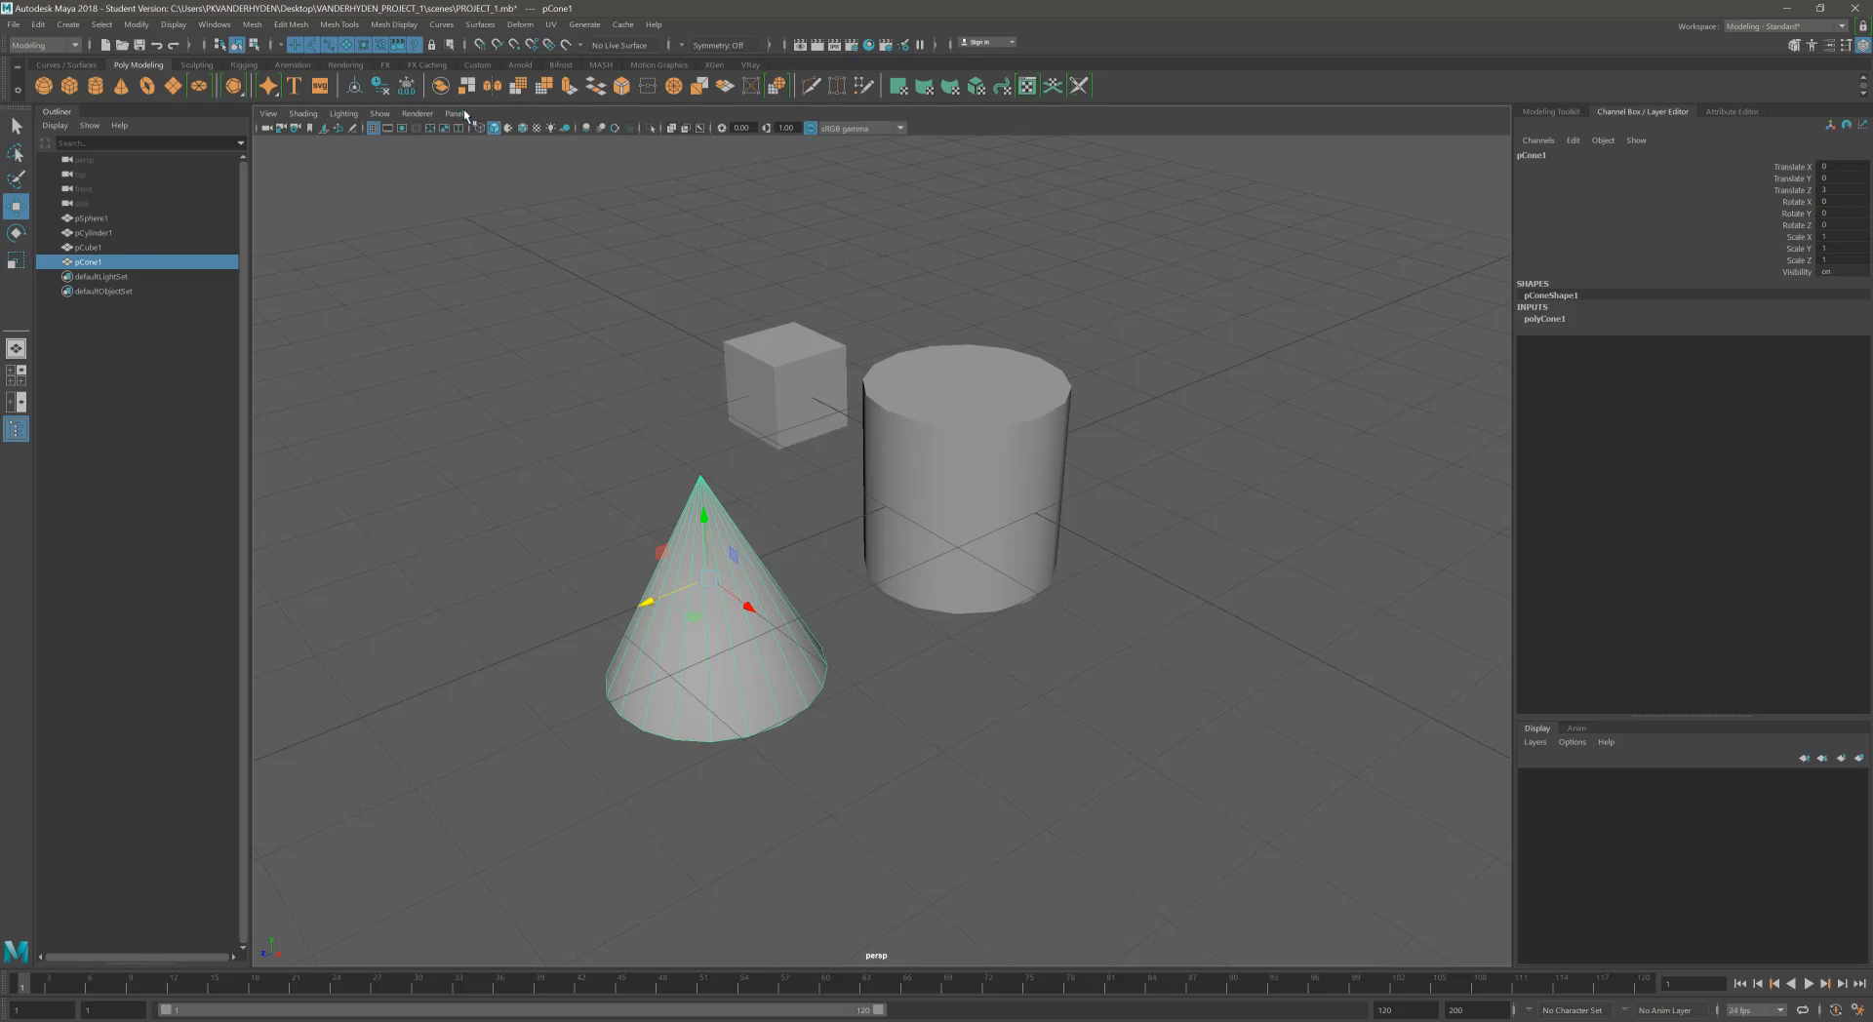
left_click(524, 26)
left_click(339, 25)
left_click(137, 24)
Select the cylinder, display the scene in wireframe, and return it to smooth shading.
left_click(980, 432)
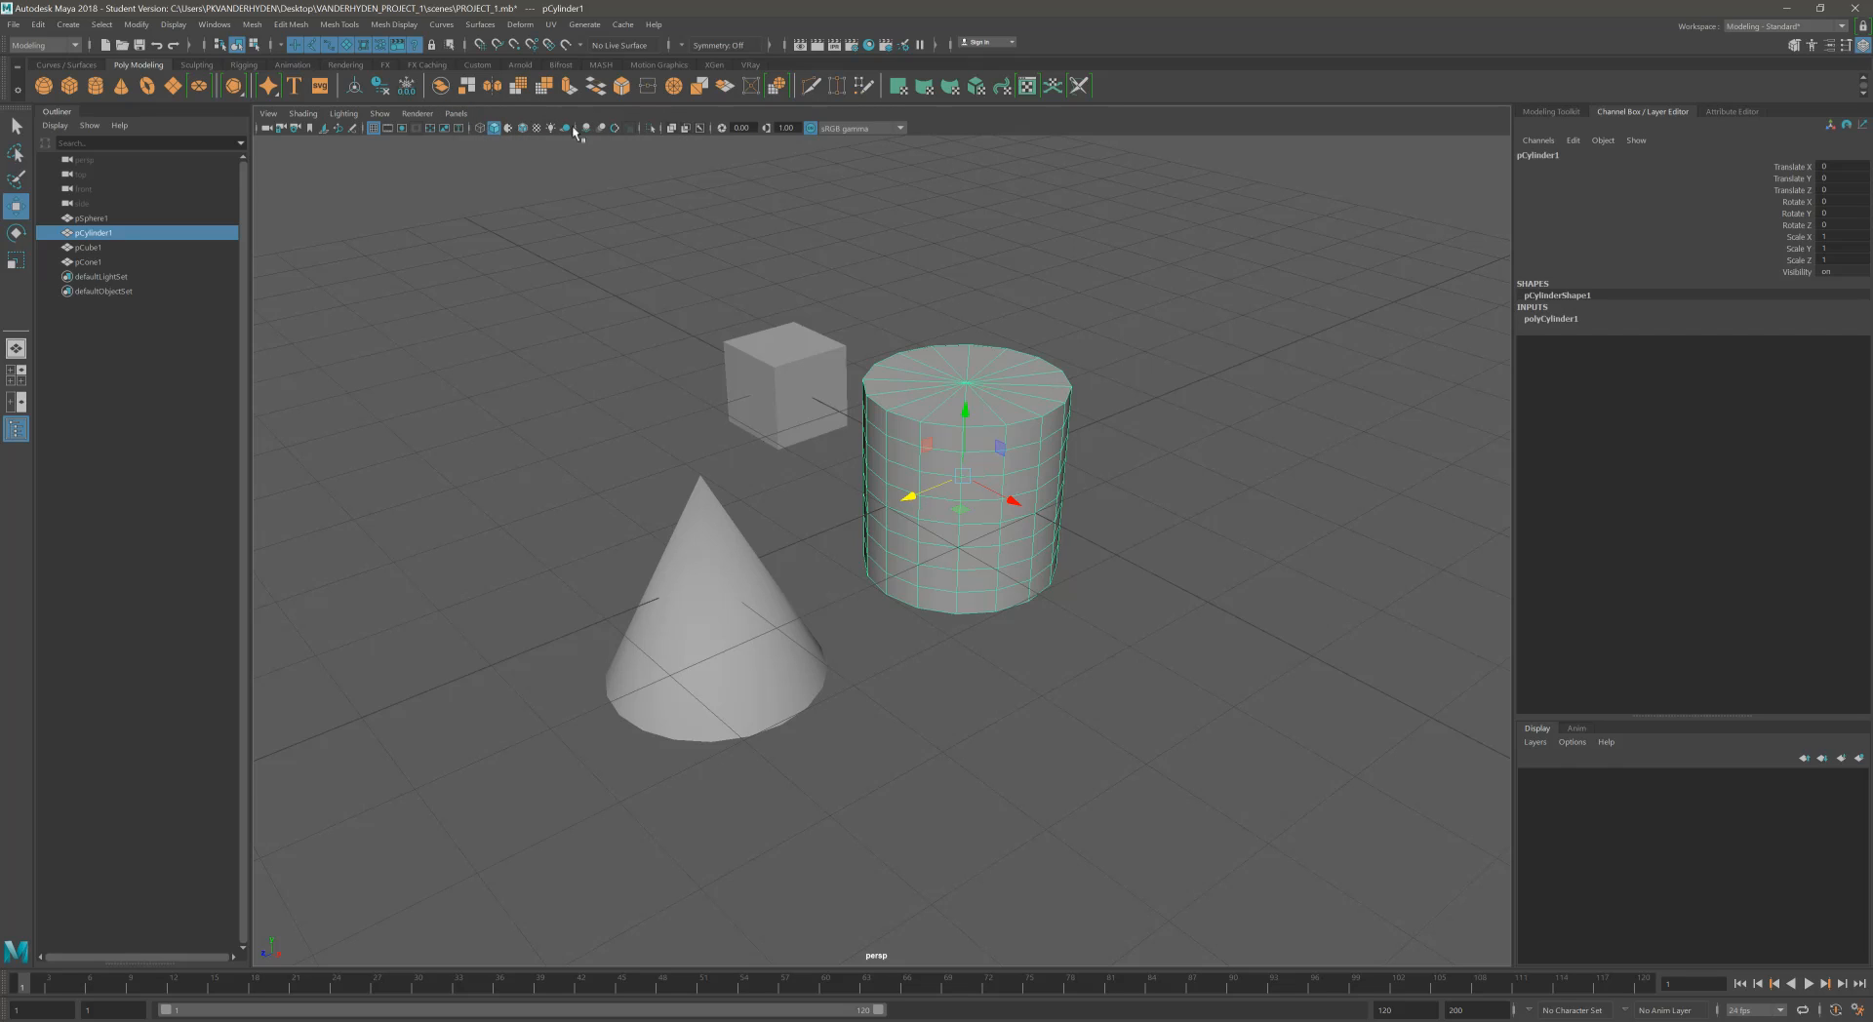
left_click(480, 129)
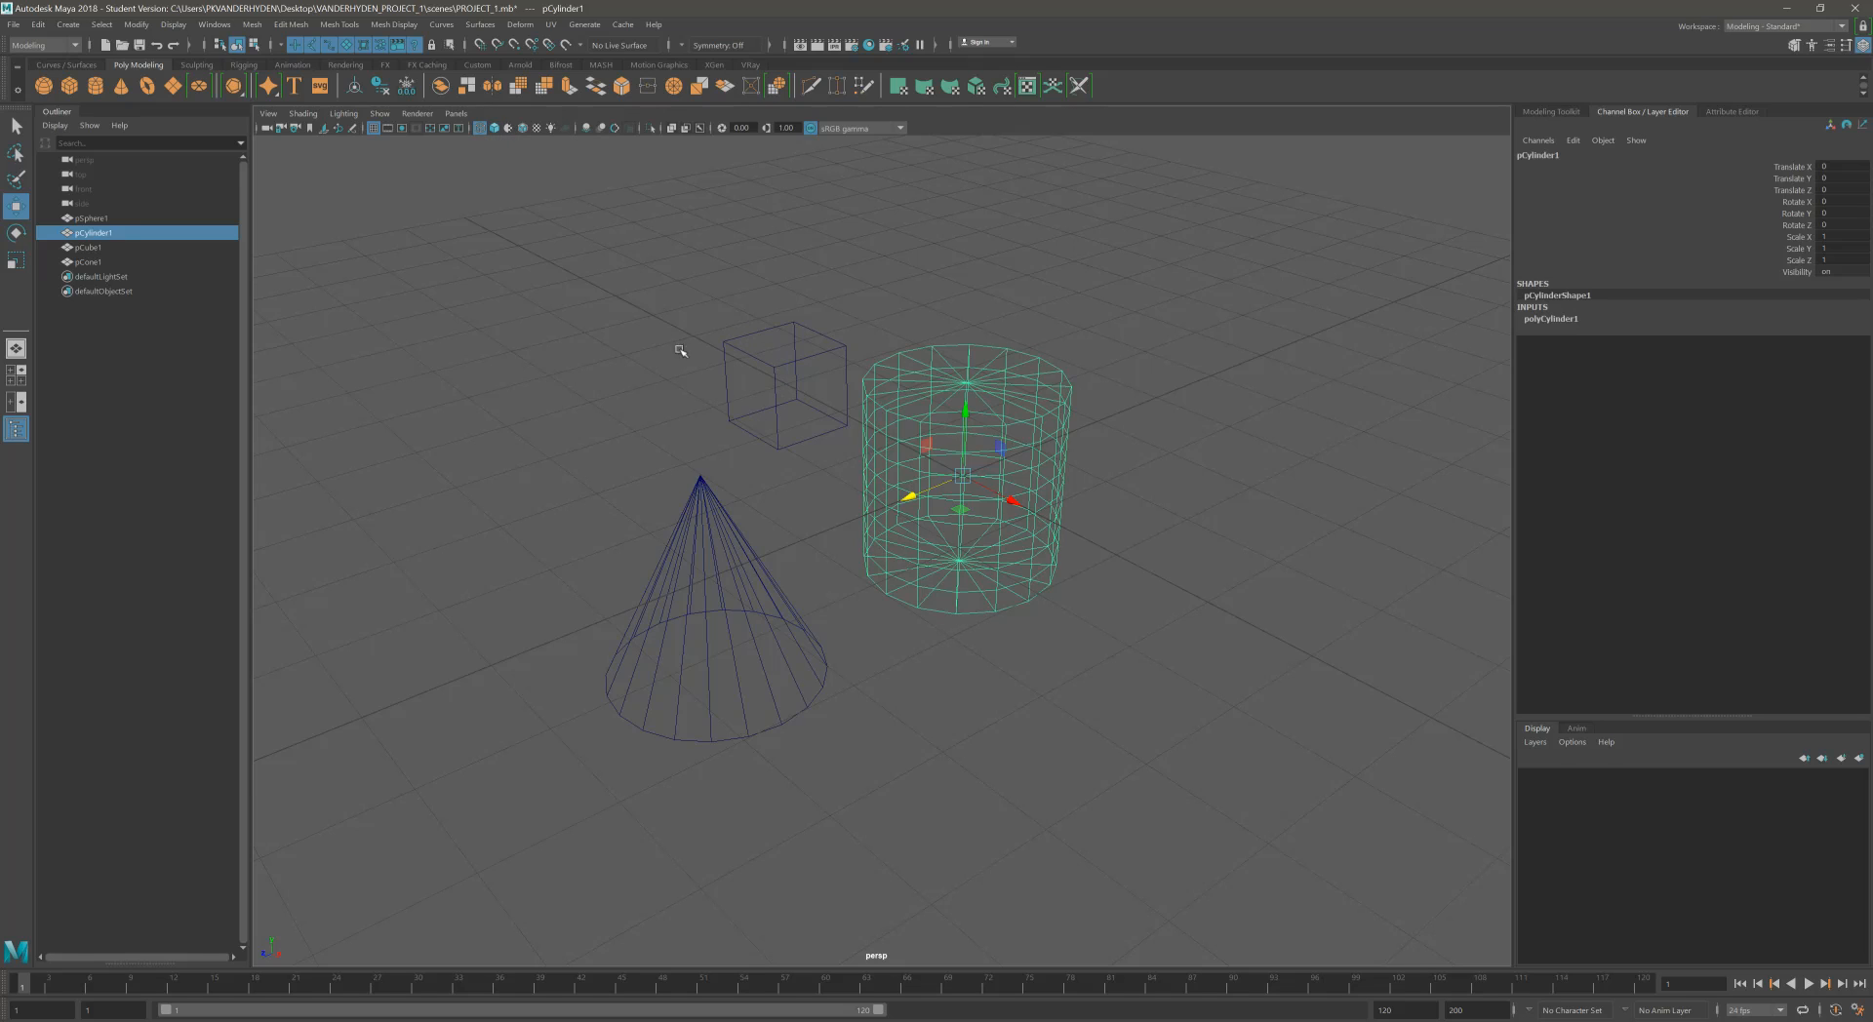
left_click(495, 129)
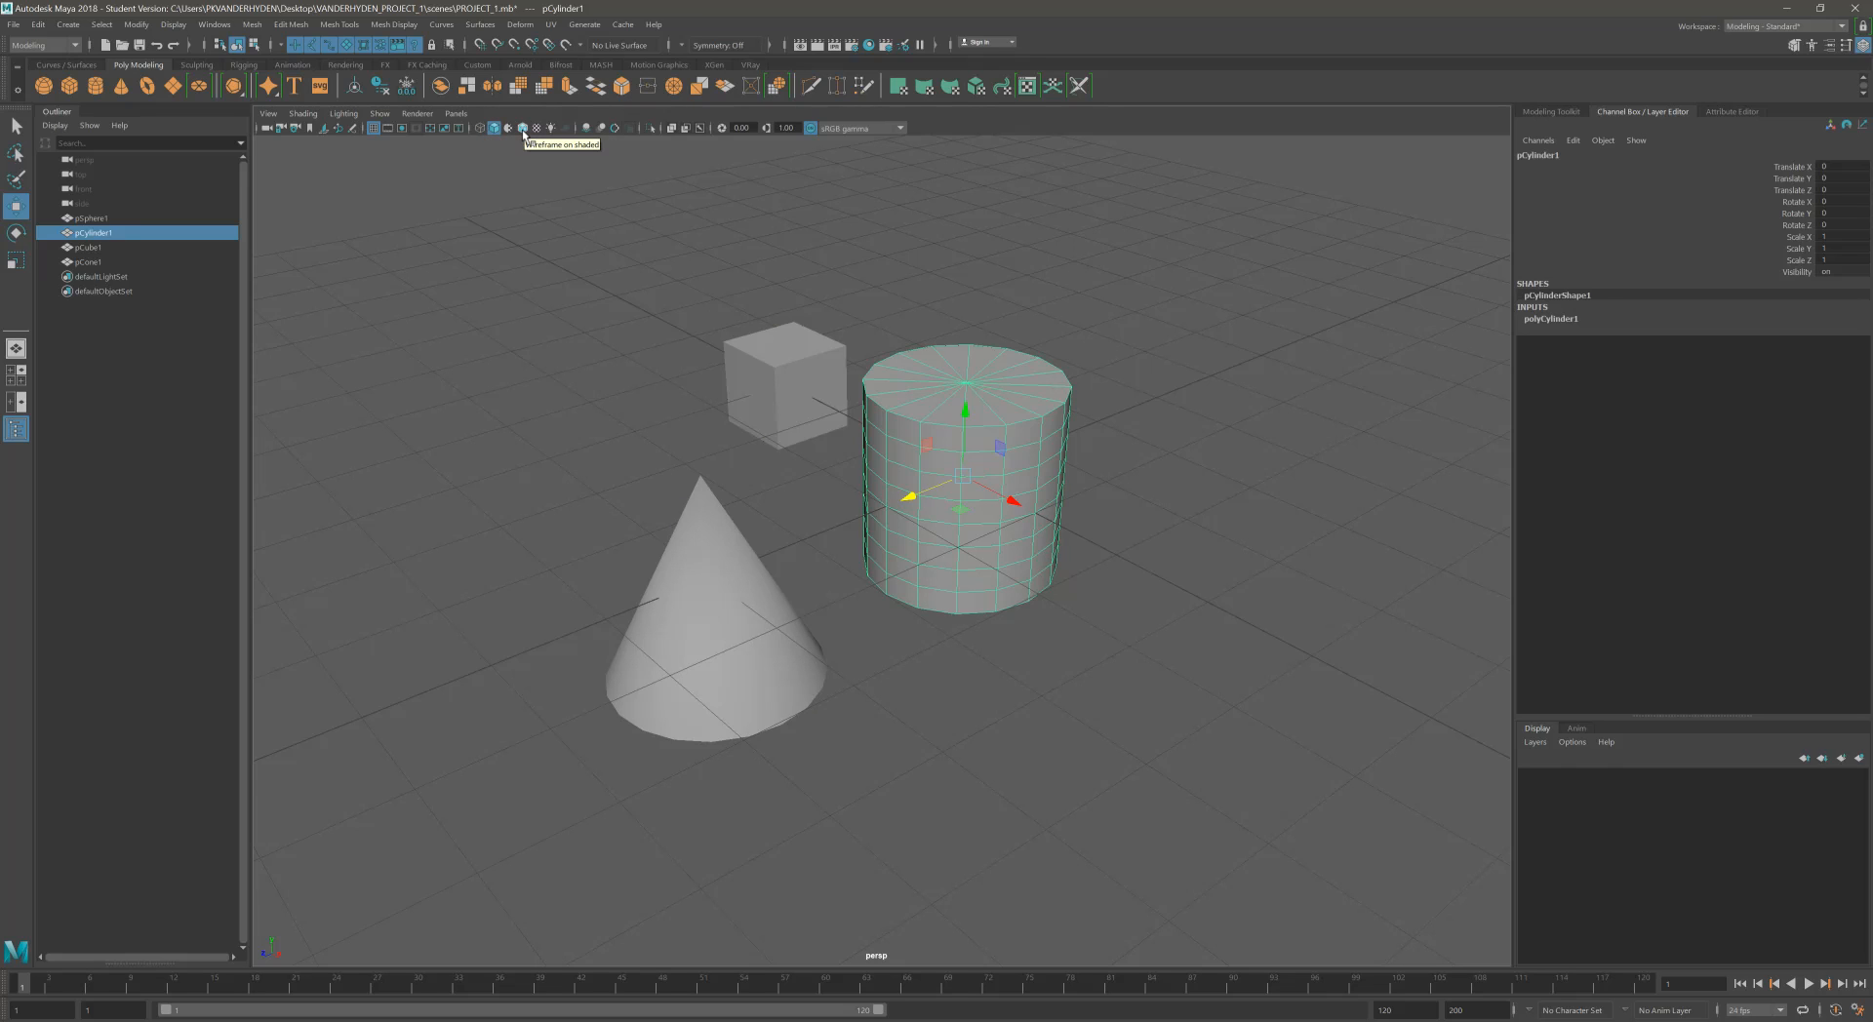
Turn on Wireframe on Shaded for the perspective view and clear the object selection.
left_click(523, 135)
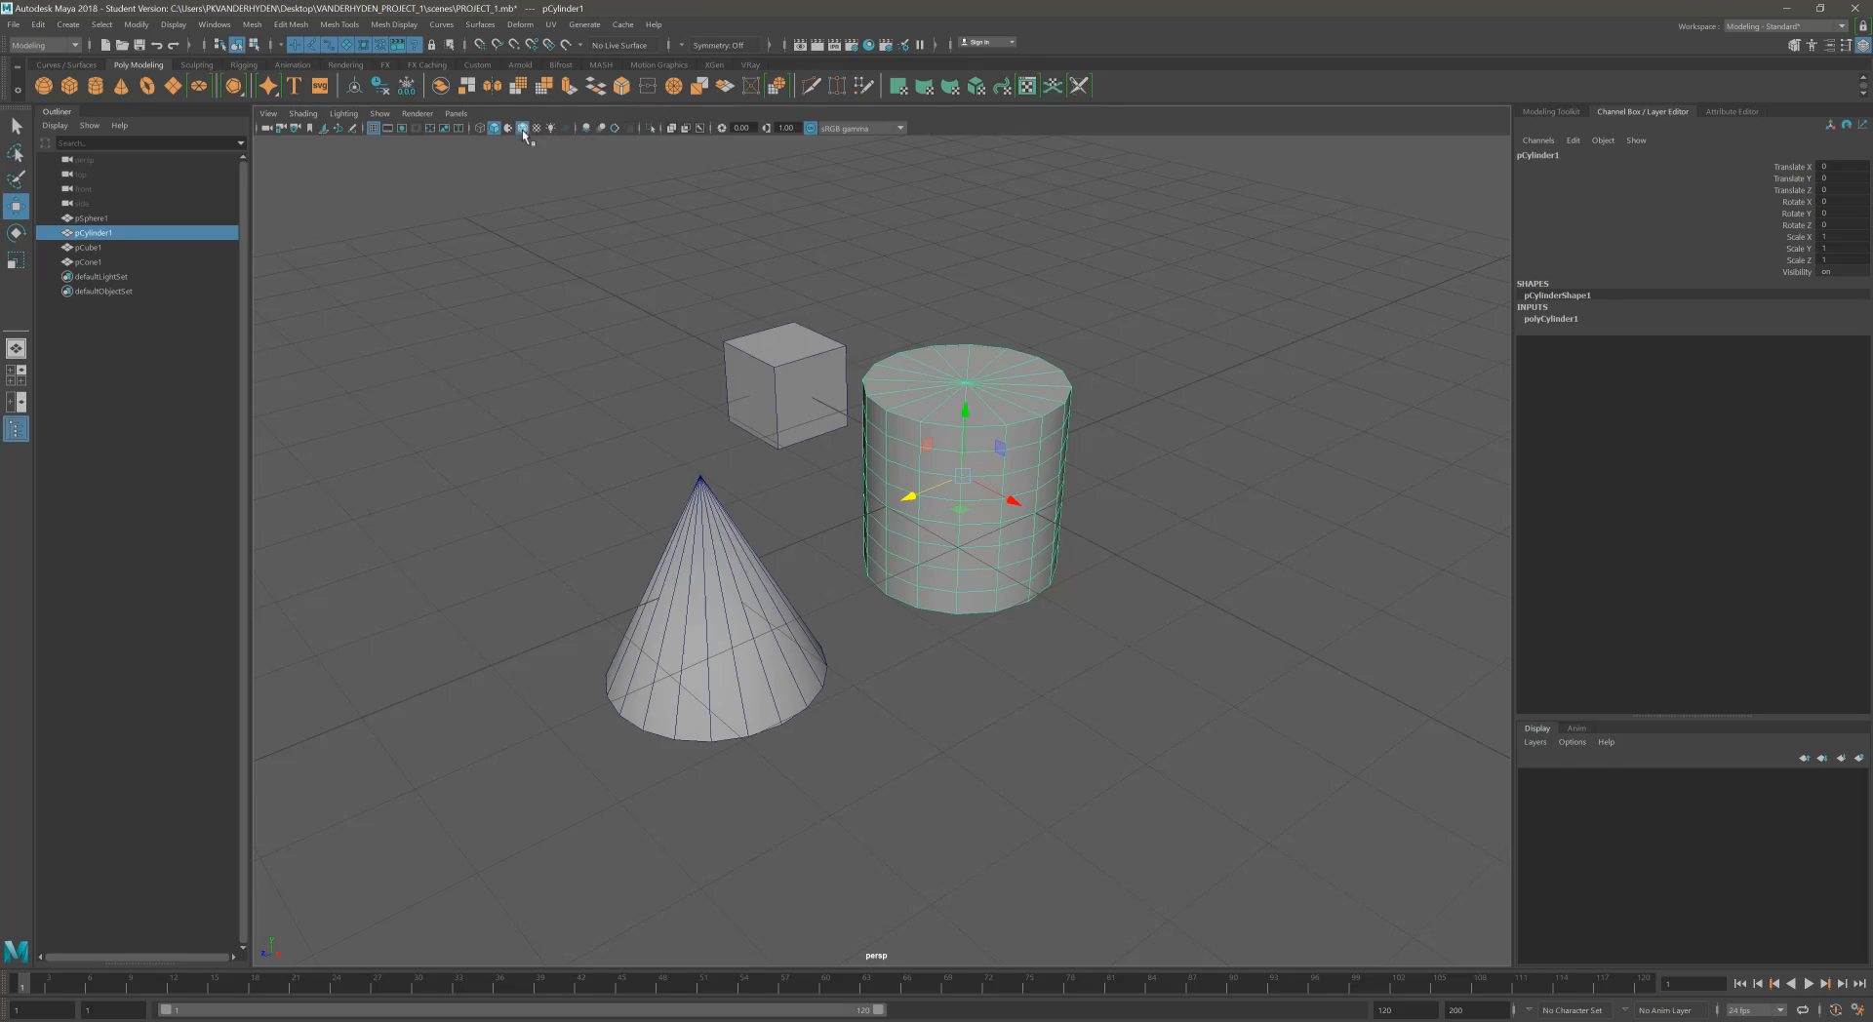
left_click(744, 262)
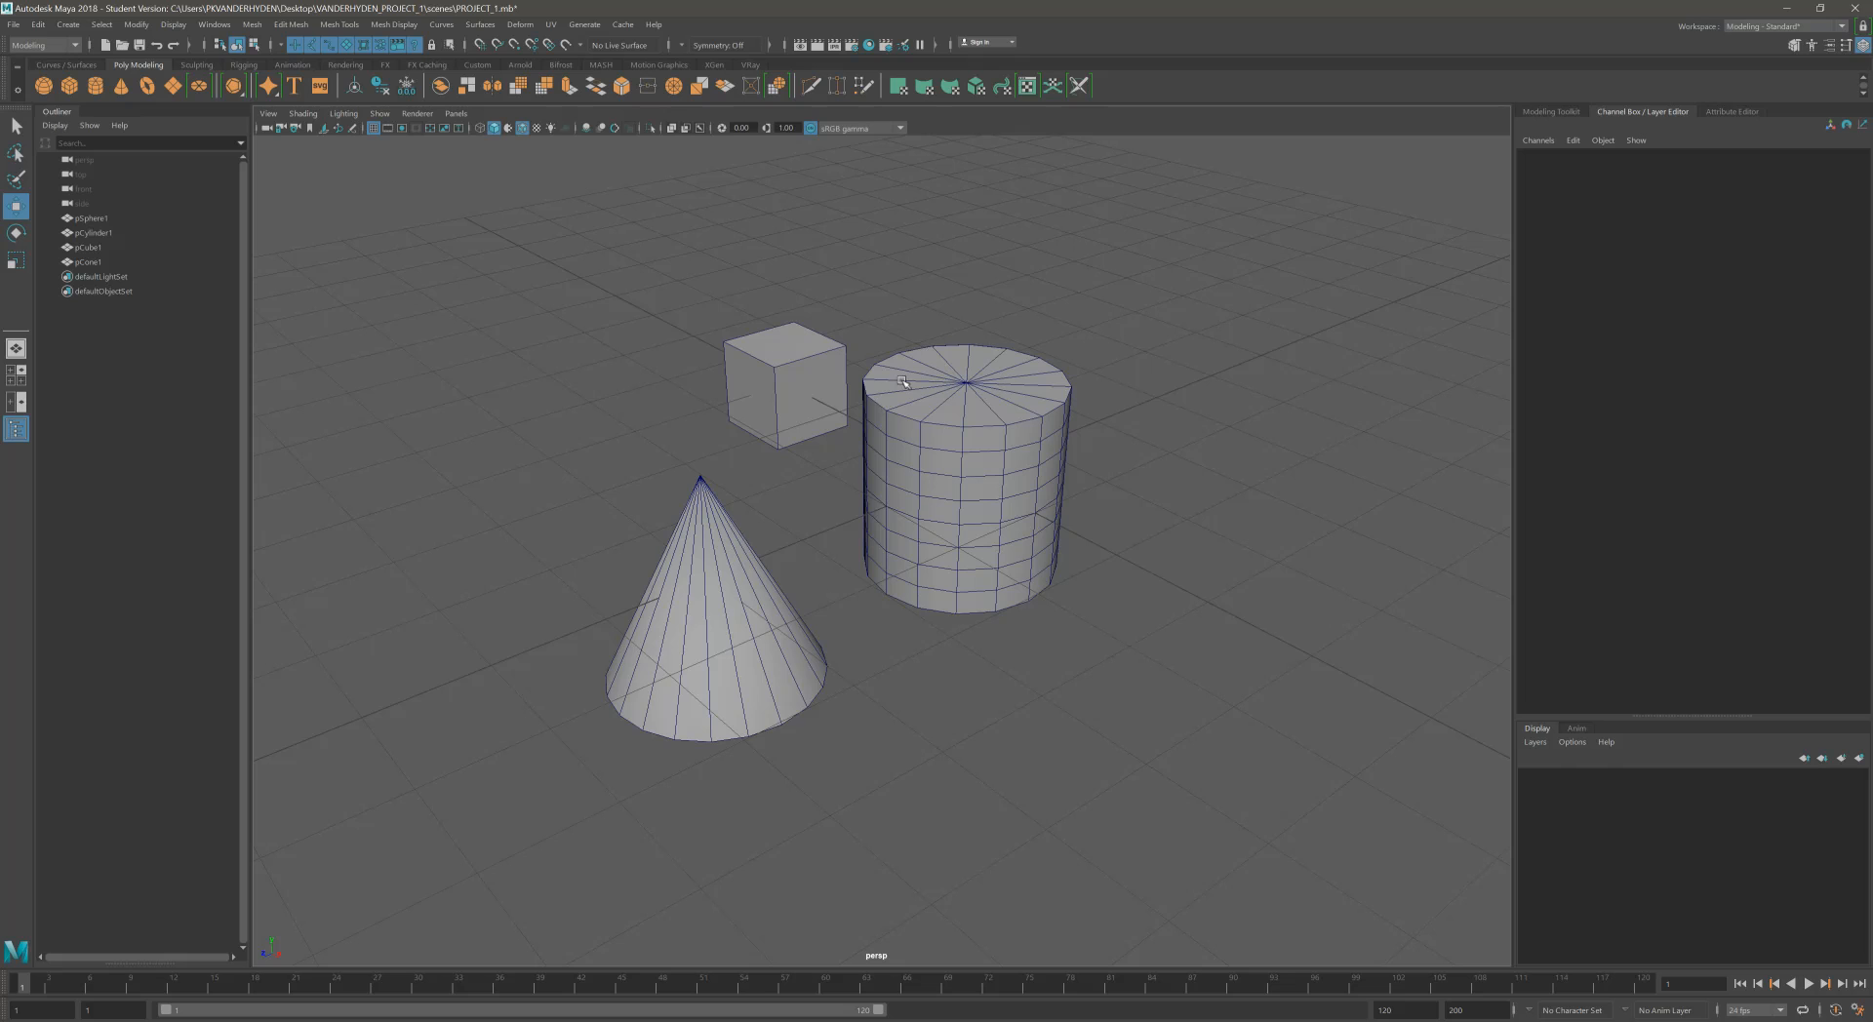
scroll(975, 450, "down", 1)
middle_click_drag(968, 445, 998, 462, "alt")
left_click_drag(999, 462, 966, 467, "alt")
middle_click_drag(967, 466, 940, 443, "alt")
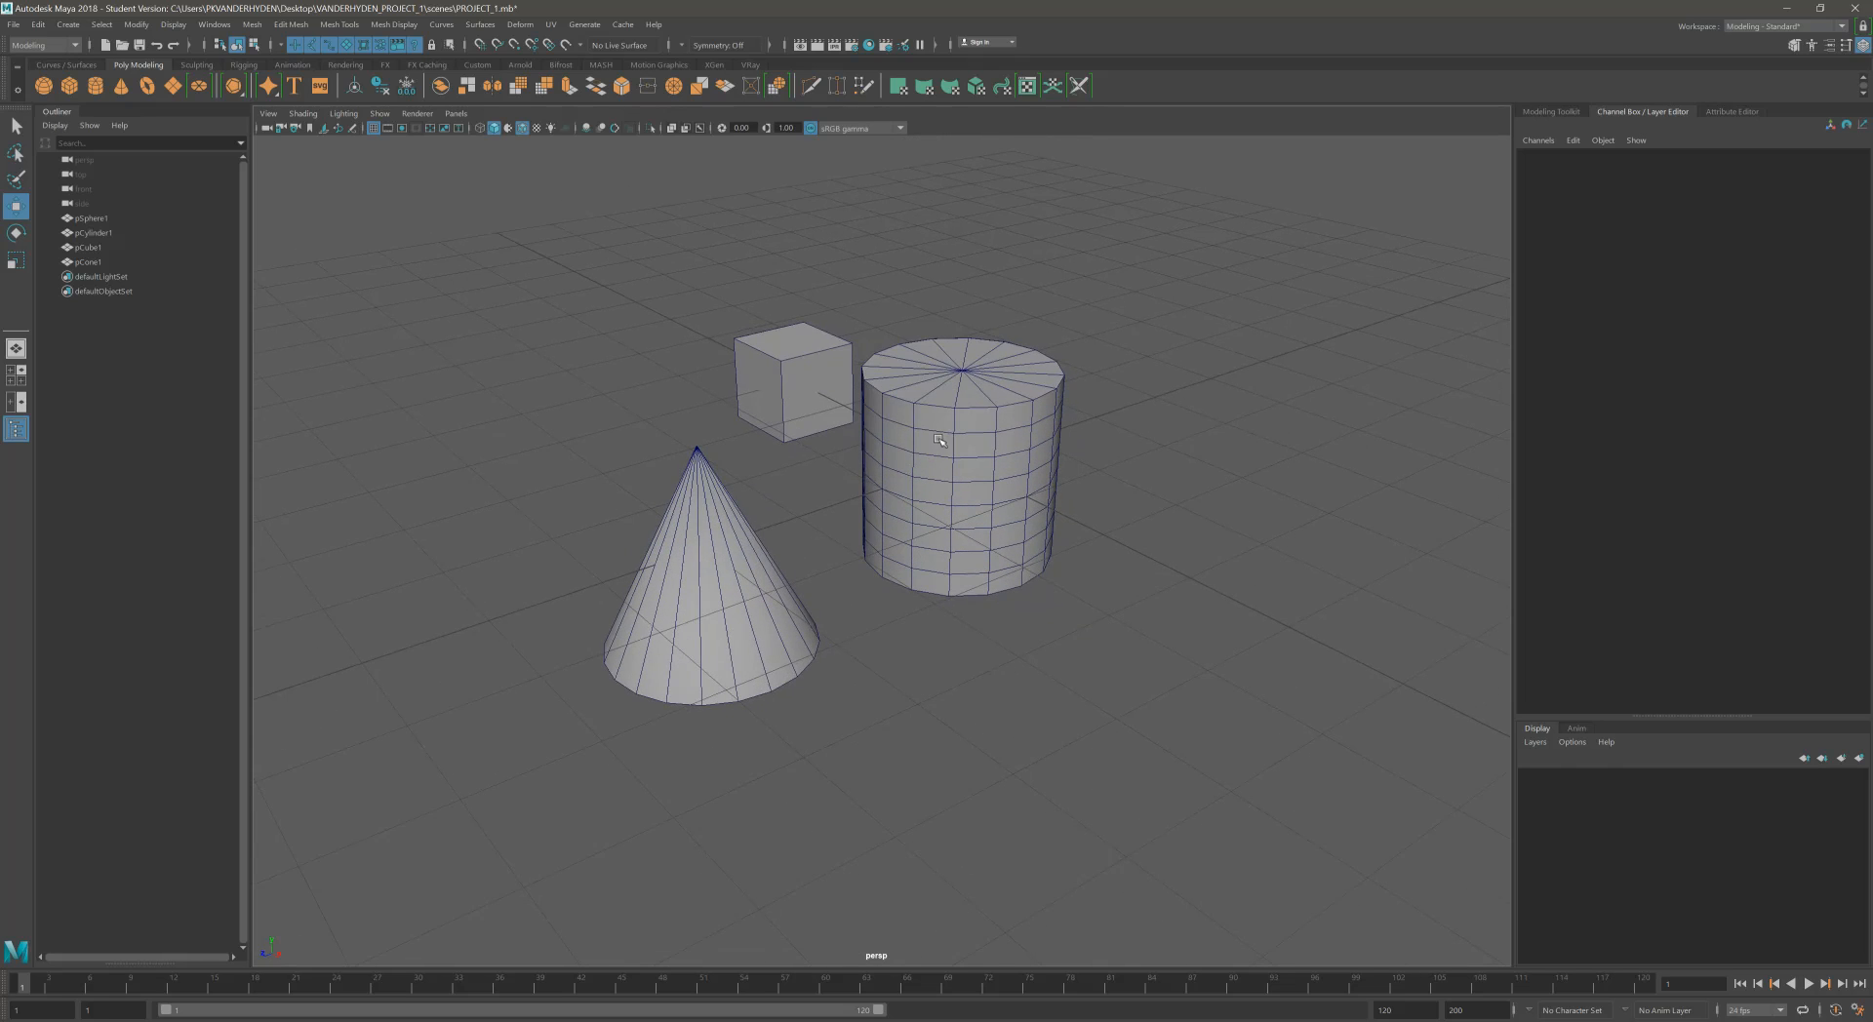
Turn on X-Ray display, compare it with plain wireframe, and restore opaque shading with wireframe.
left_click(672, 130)
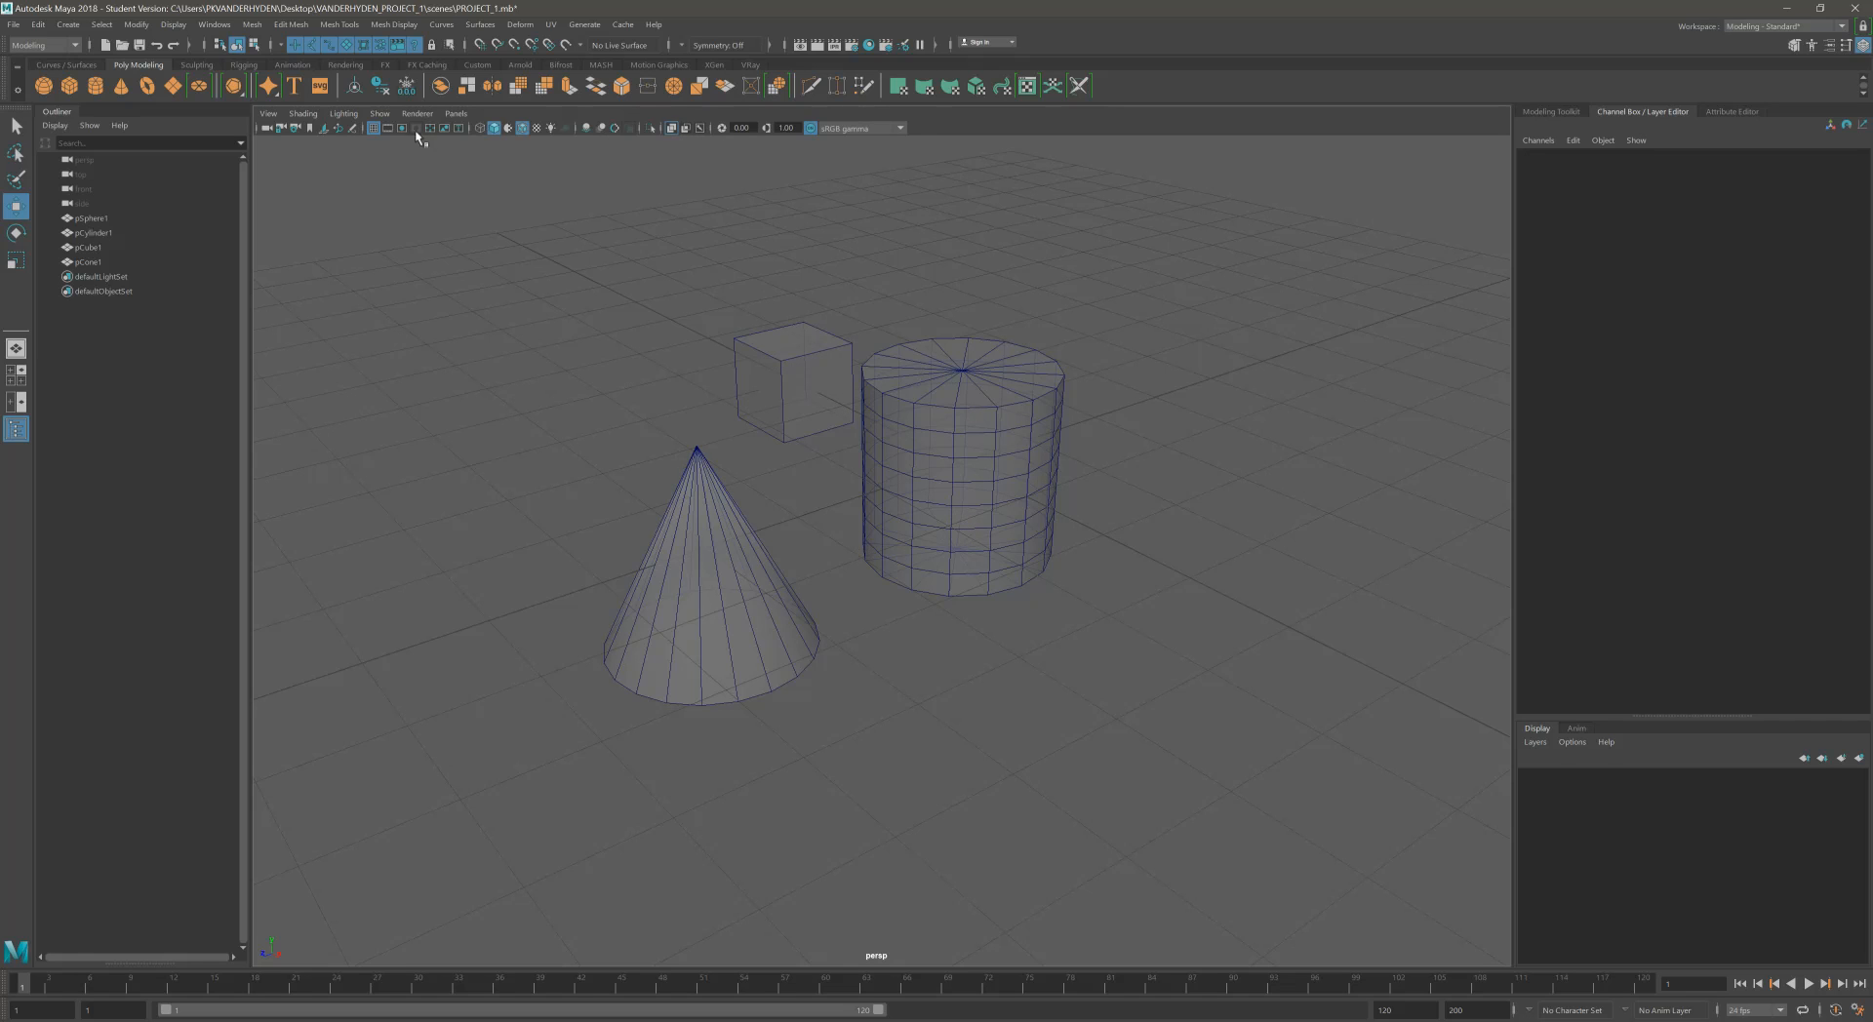
left_click(479, 128)
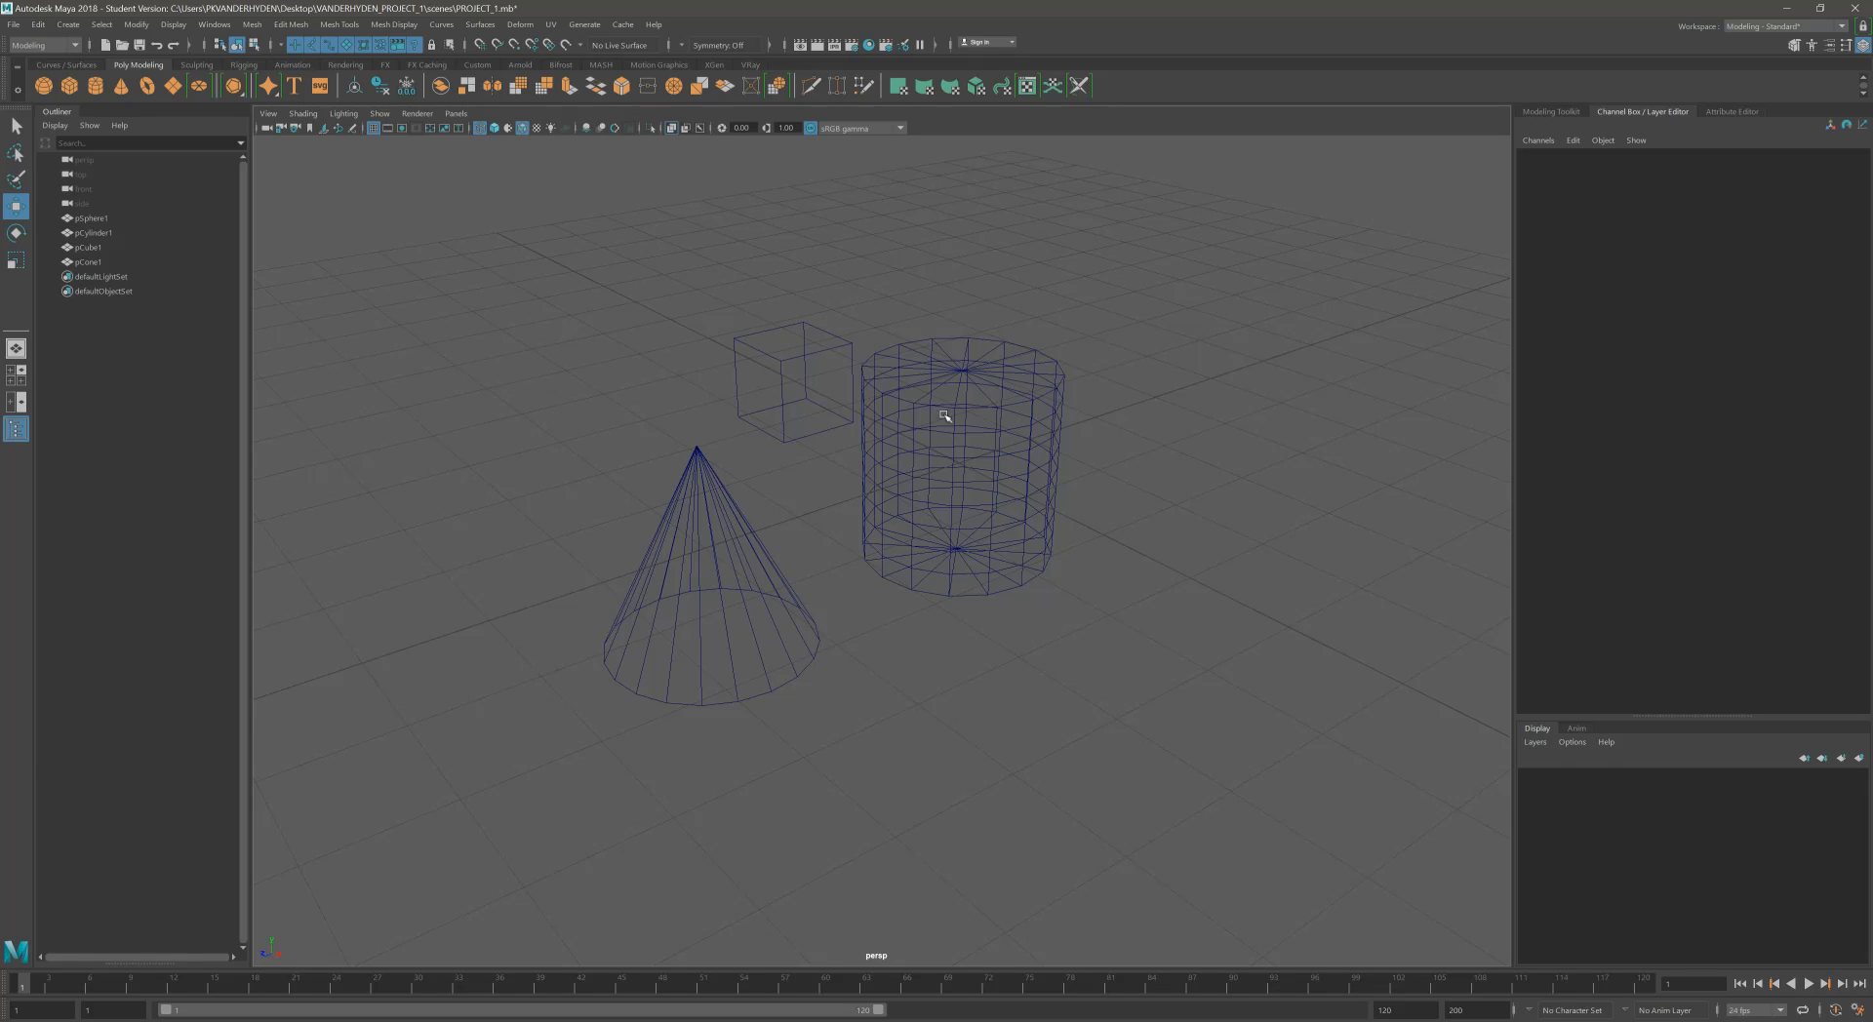
left_click(492, 128)
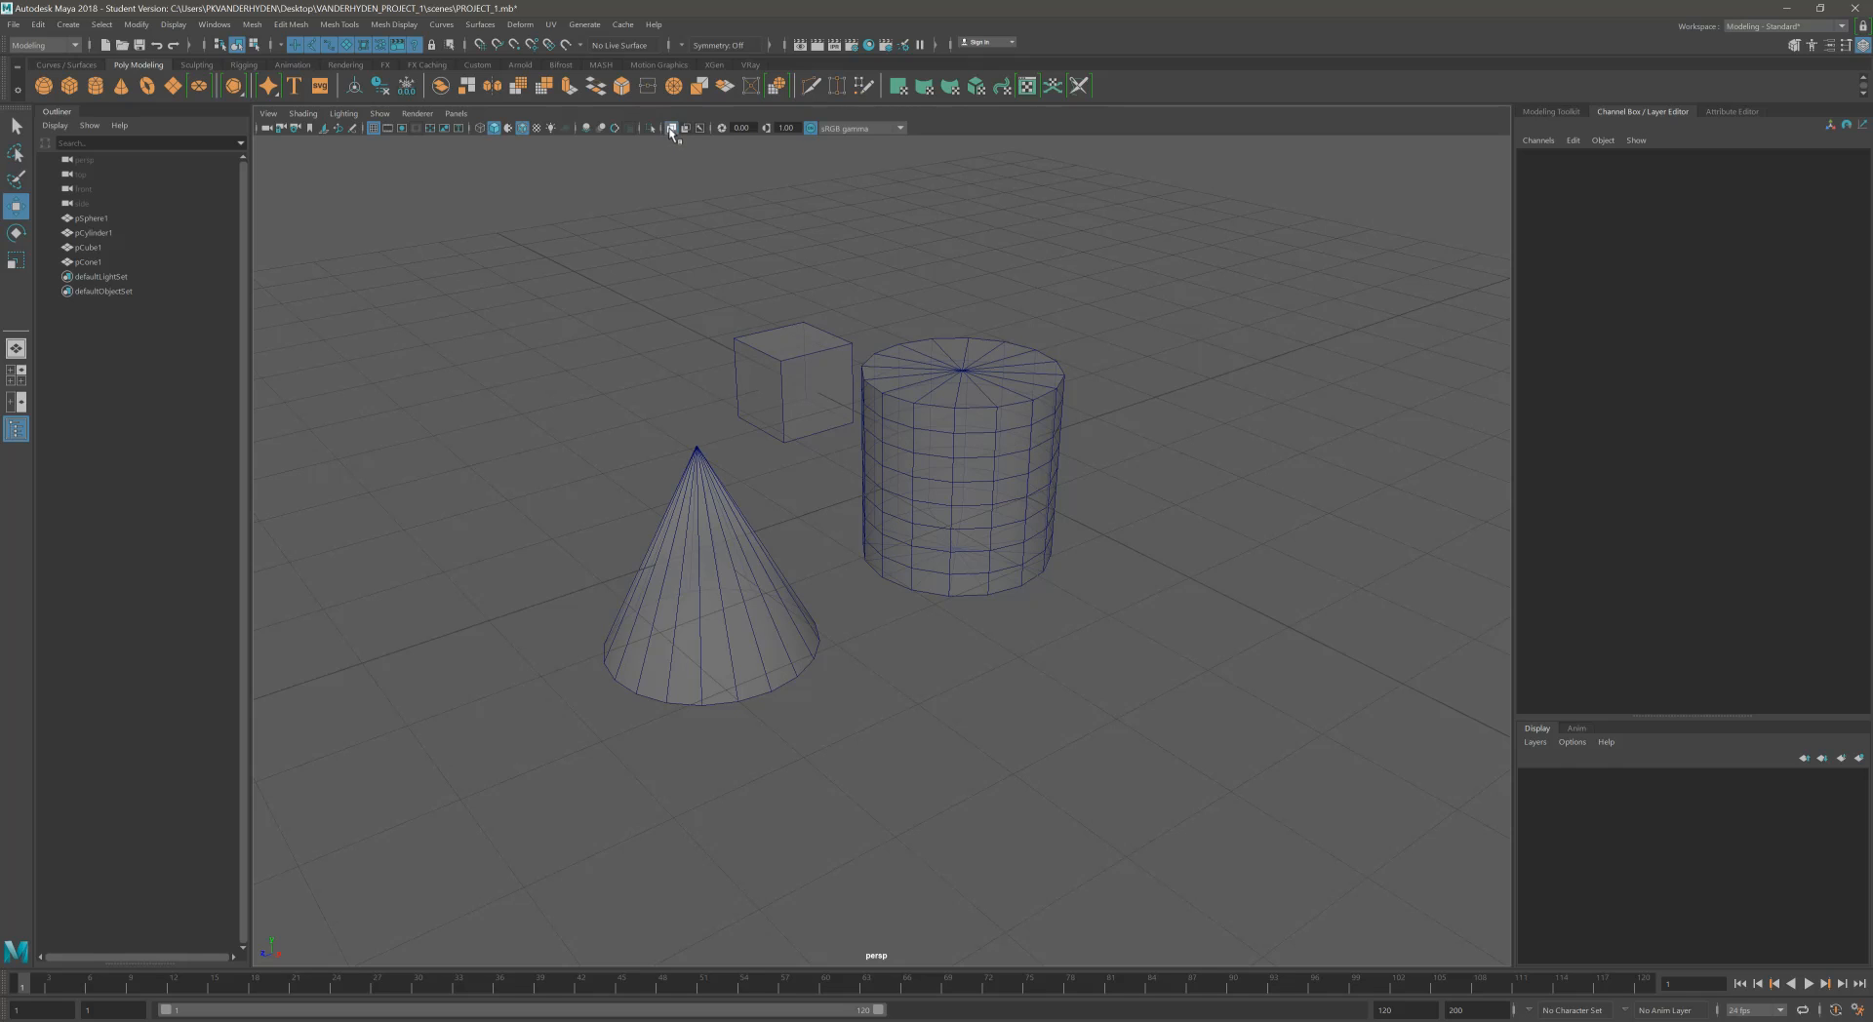
left_click(671, 129)
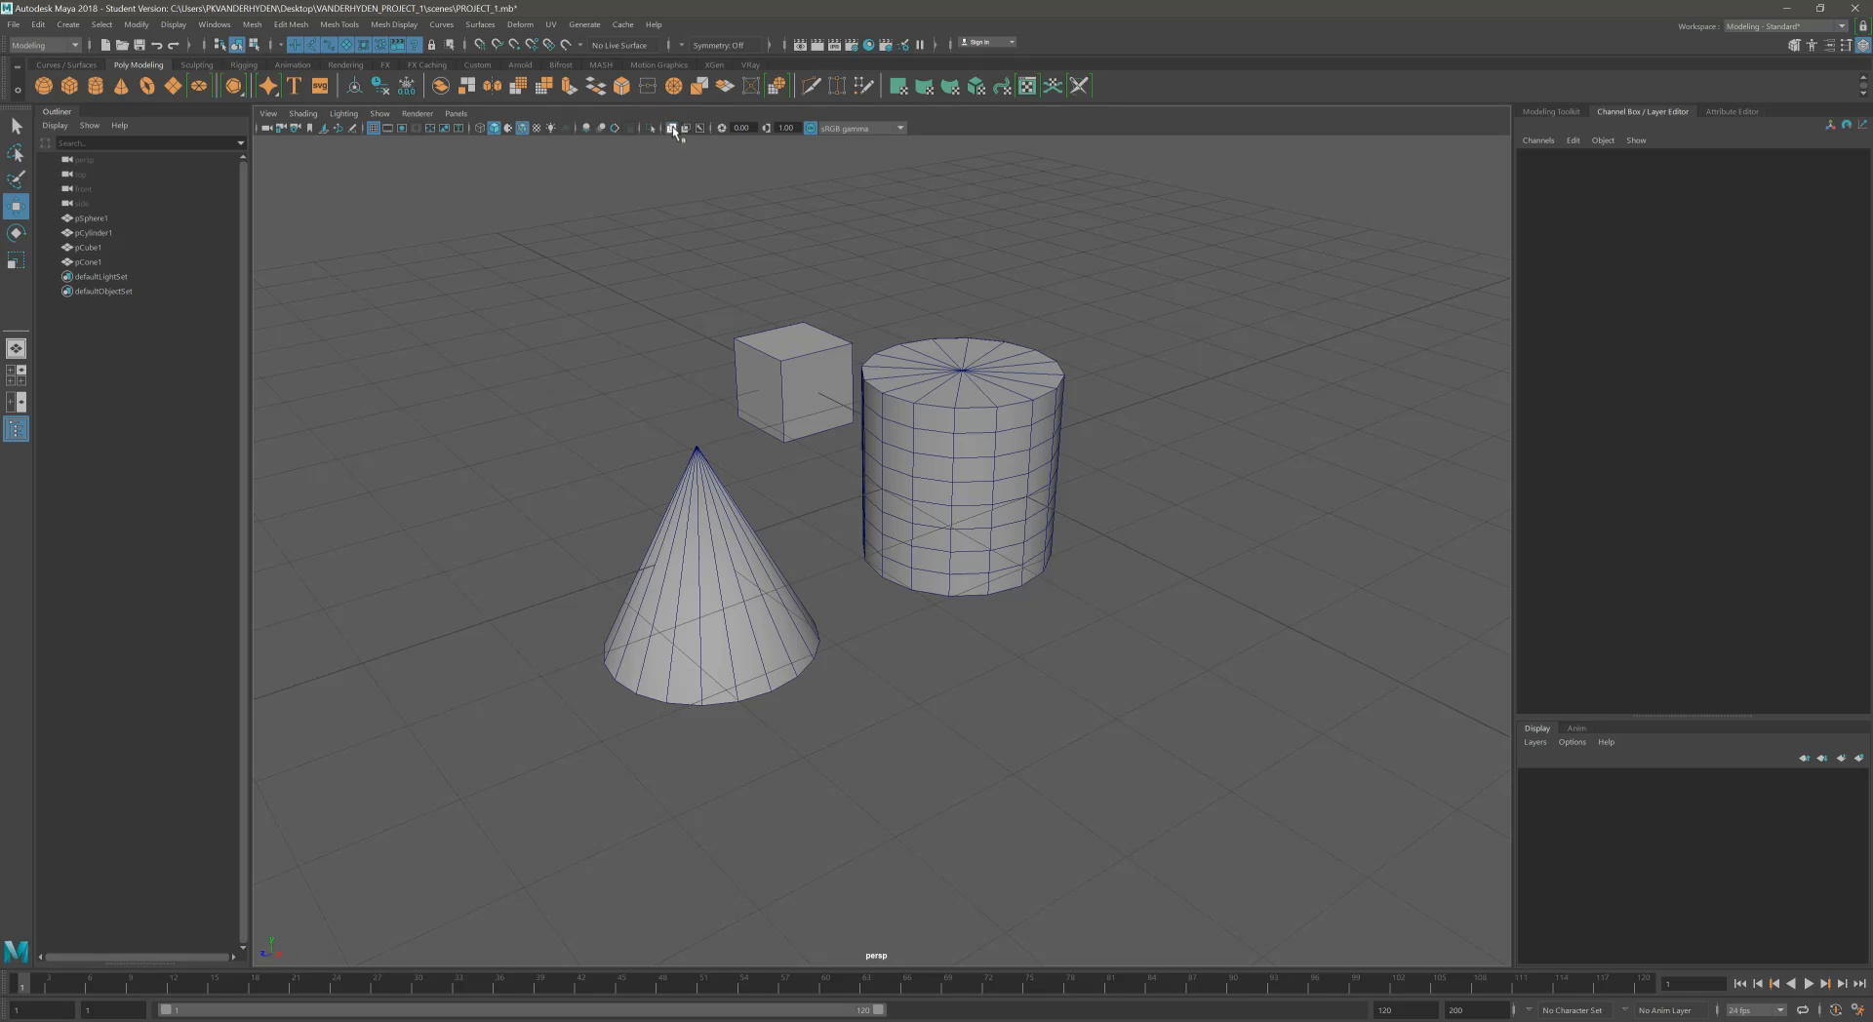
Switch the viewport to the orthographic side view.
left_click(457, 114)
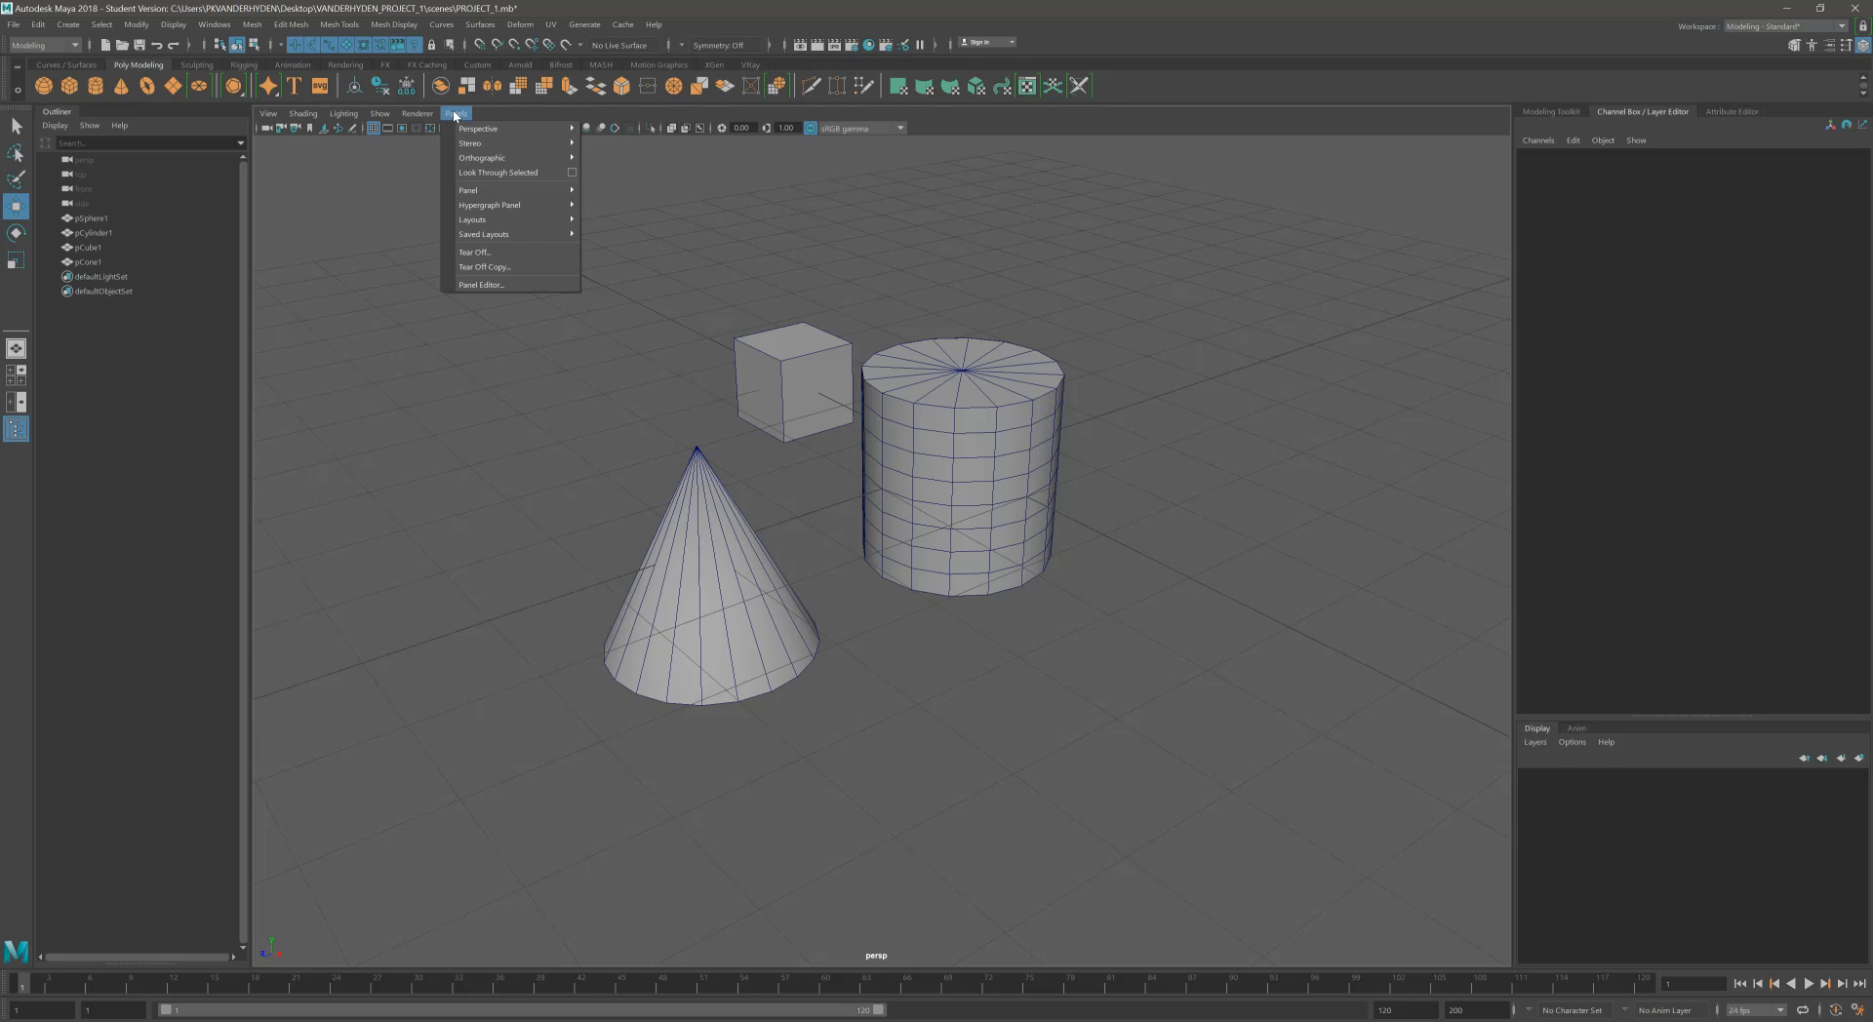
mouse_move(475, 146)
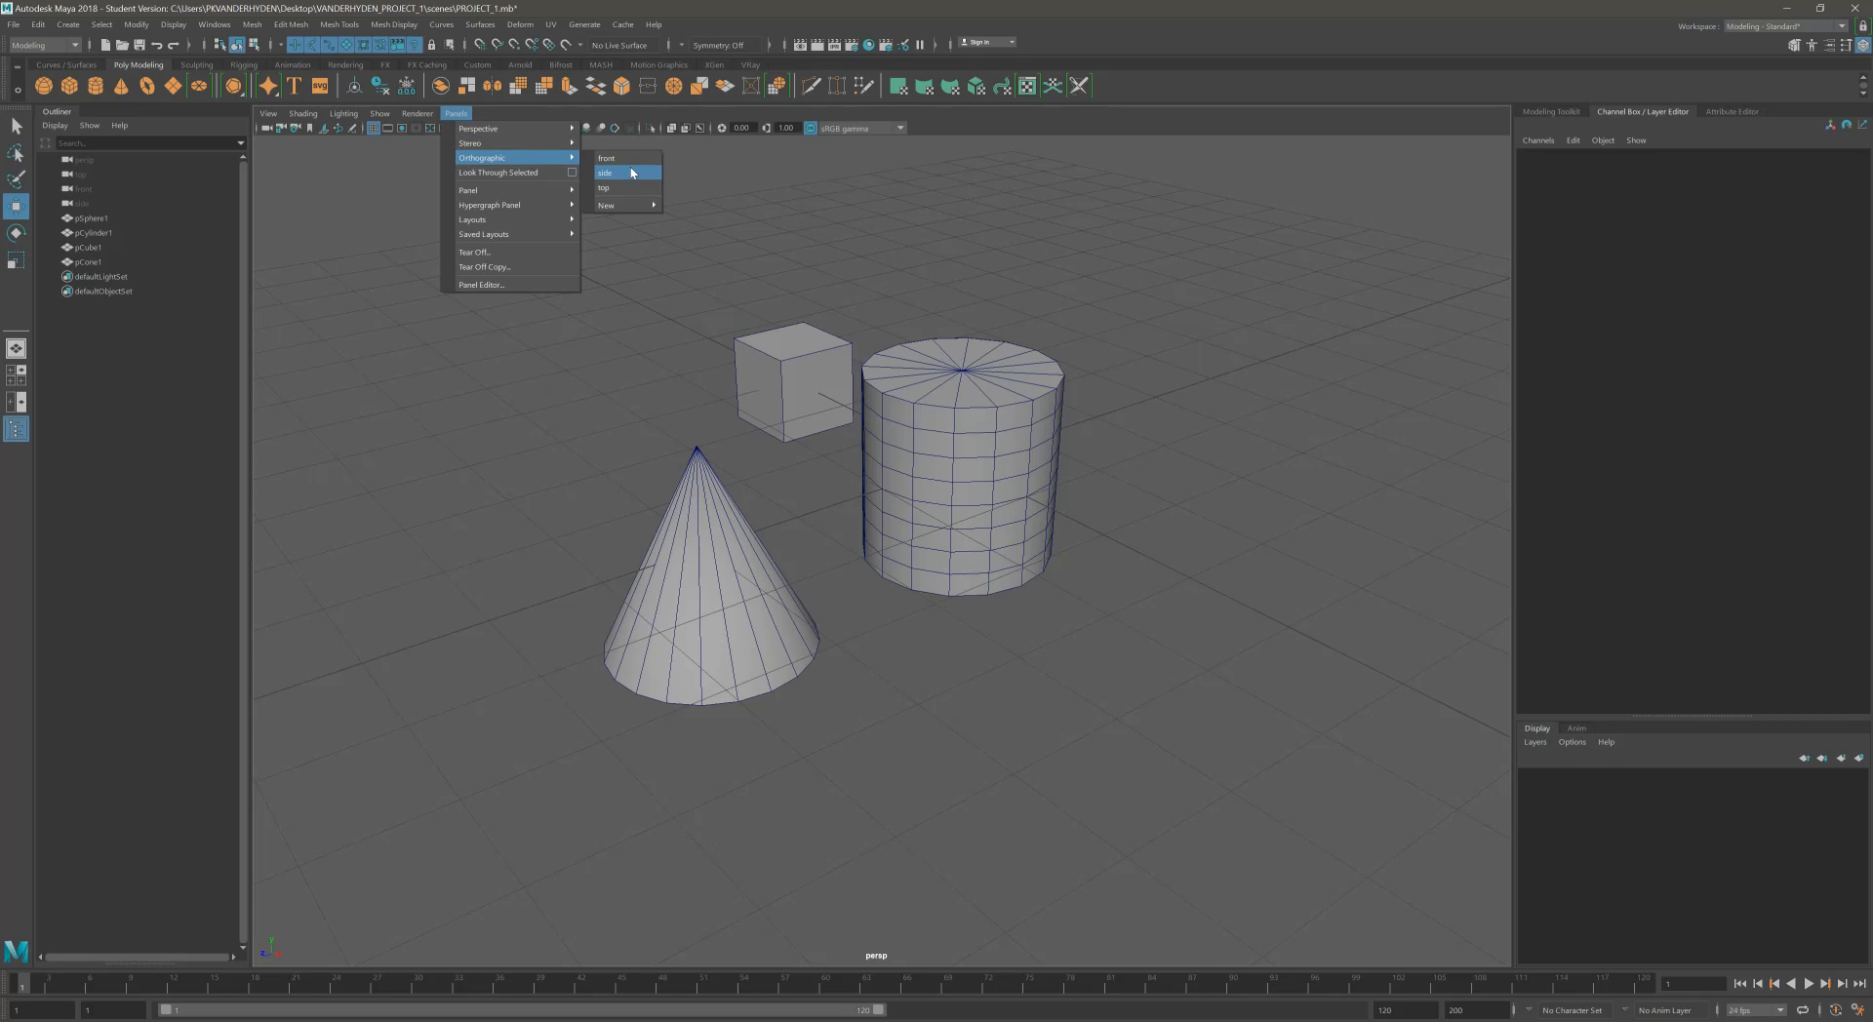
left_click(632, 173)
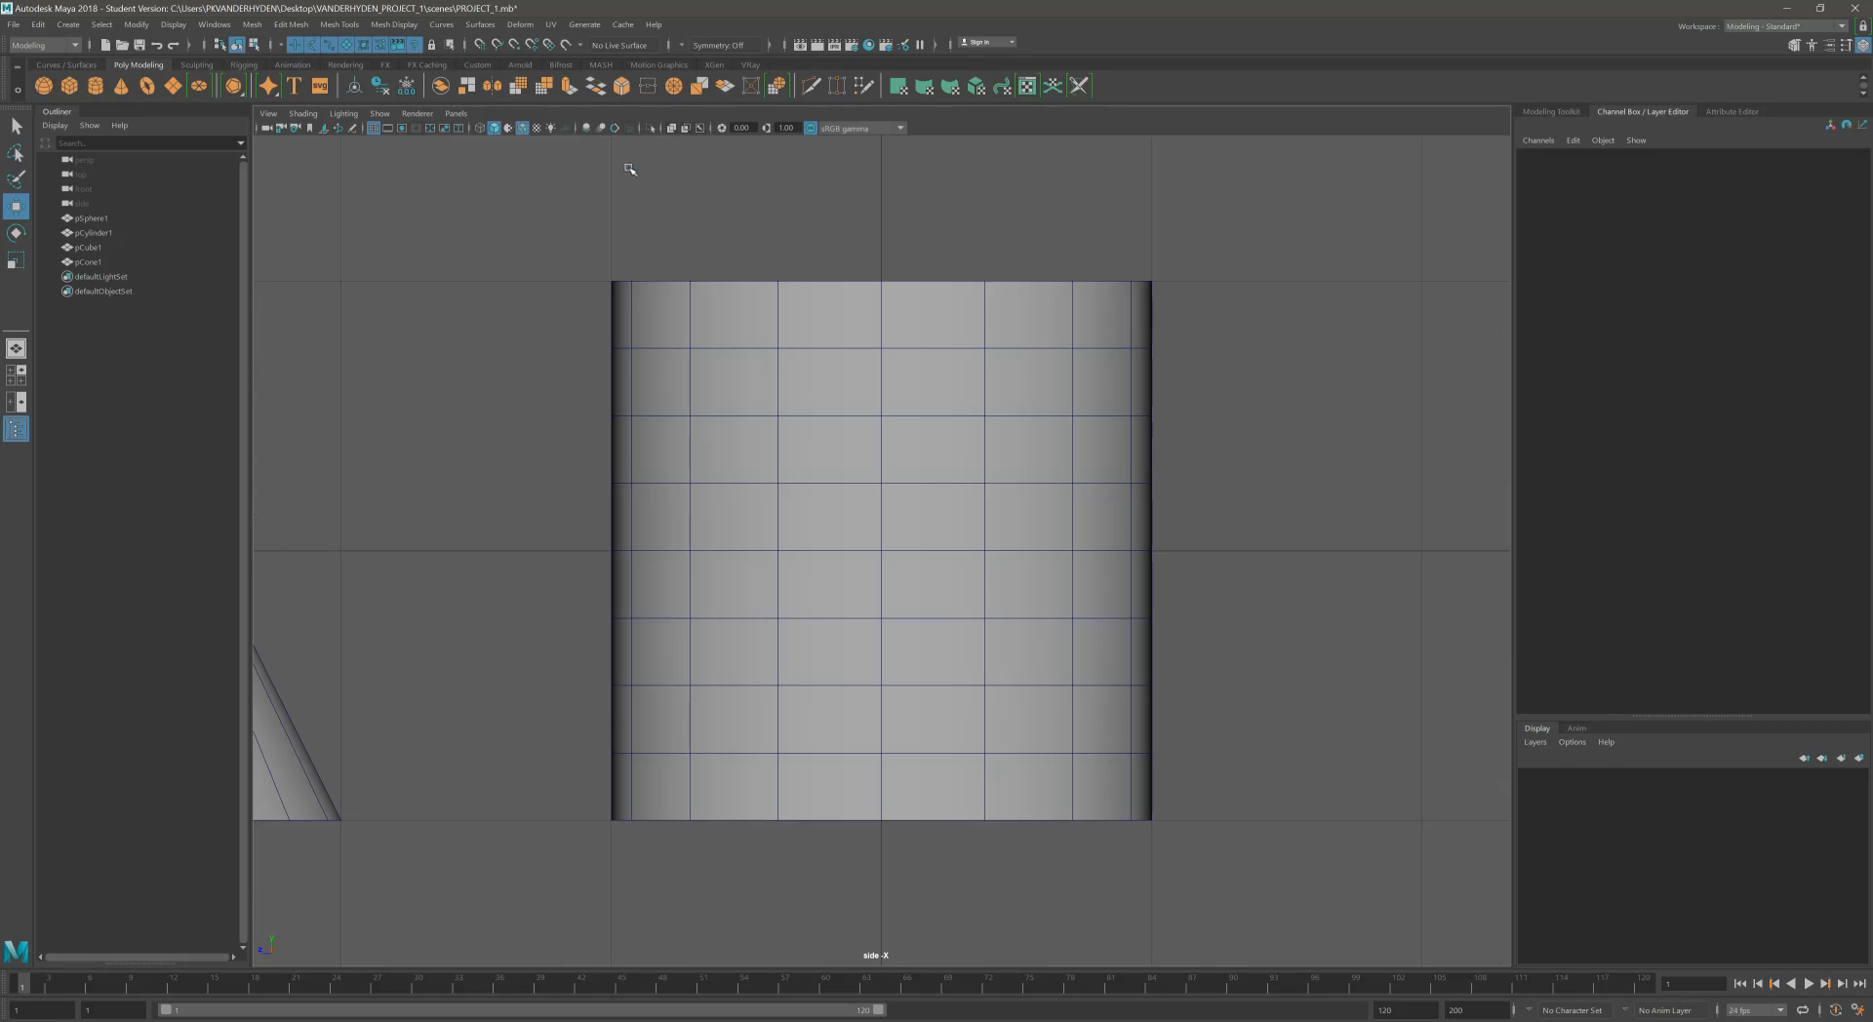
Return the viewport from the side view to the perspective camera.
left_click(461, 117)
mouse_move(485, 158)
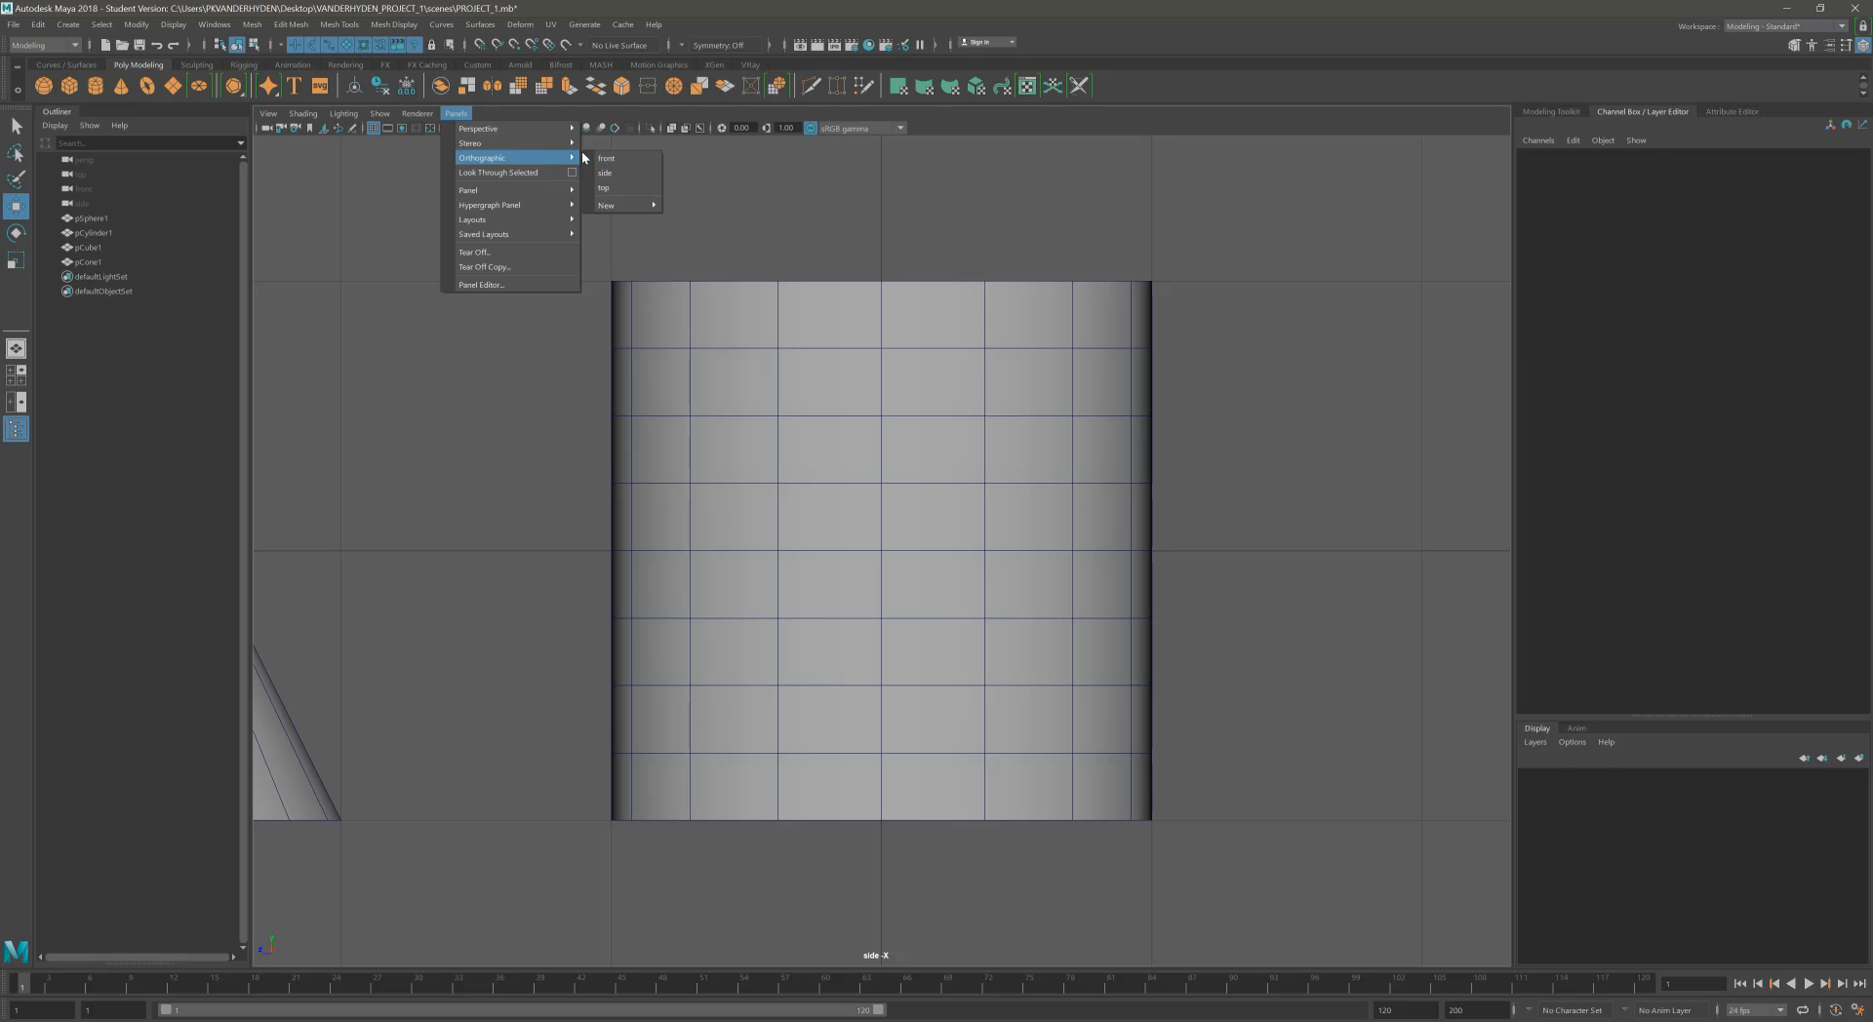
left_click(452, 115)
left_click(453, 114)
left_click(638, 128)
middle_click_drag(878, 284, 869, 342, "alt")
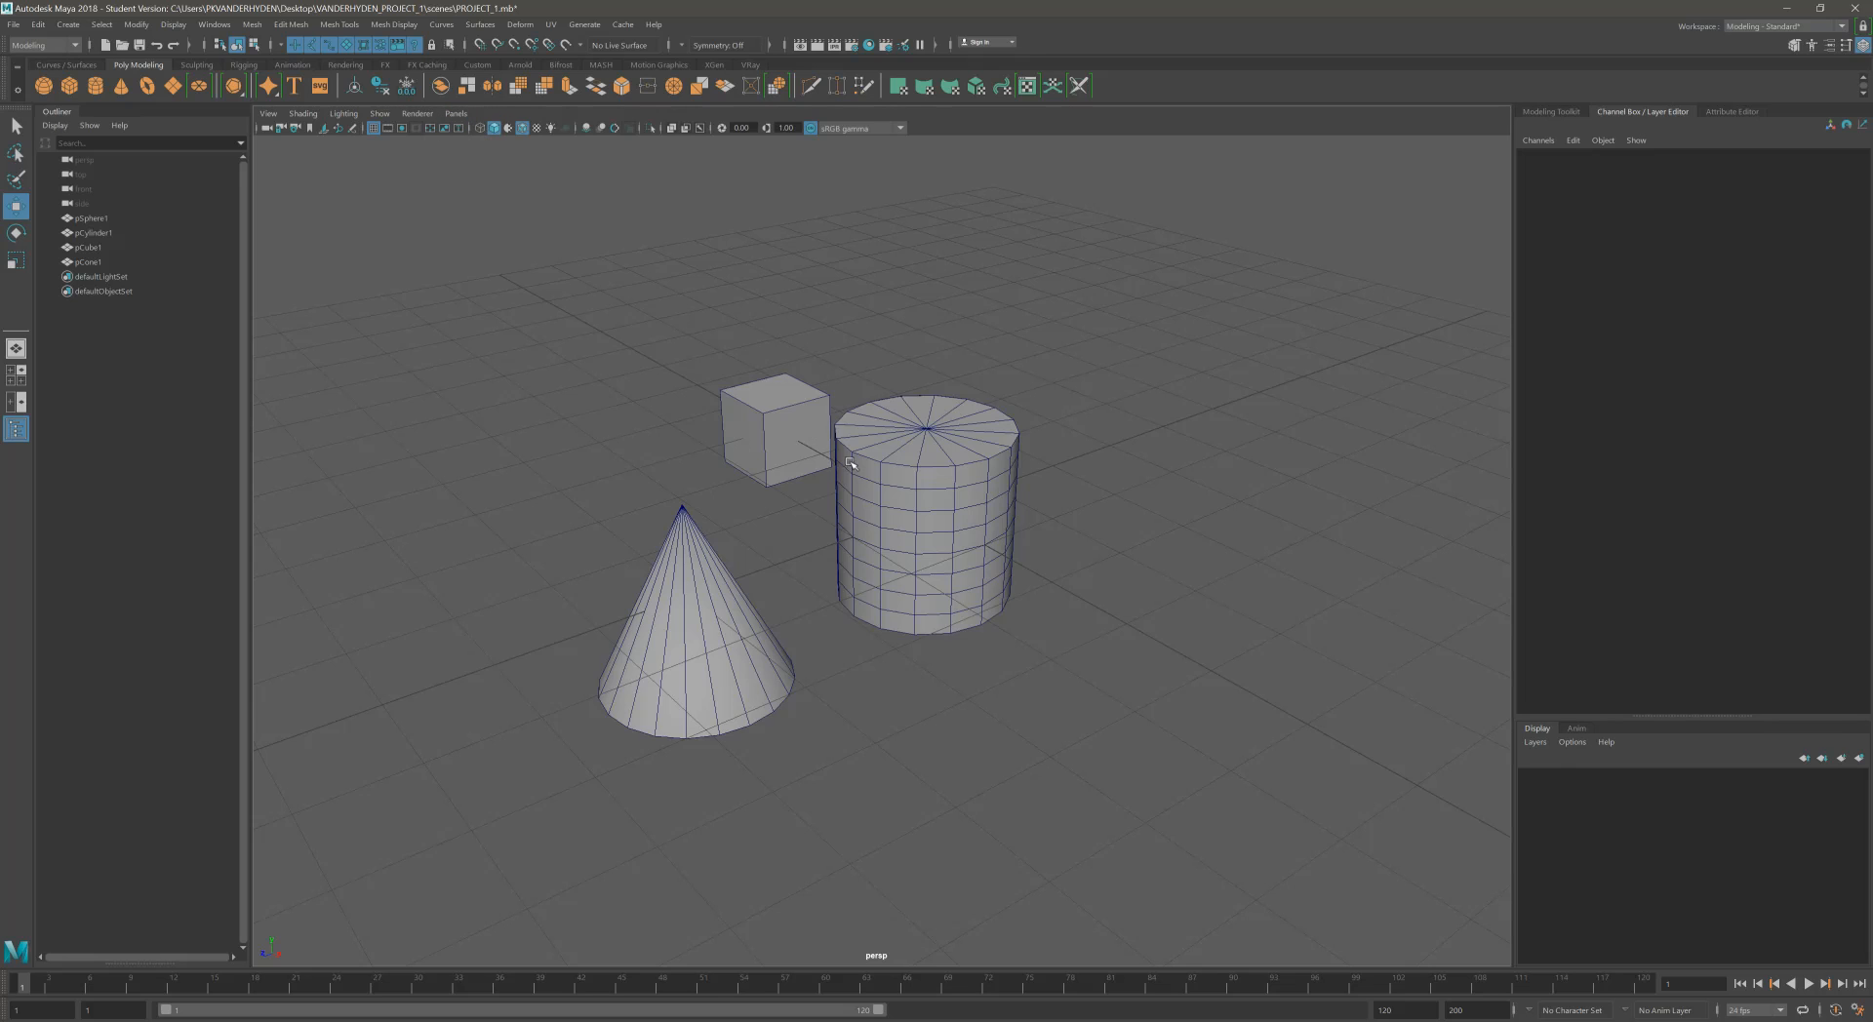
left_click_drag(788, 474, 829, 499, "alt")
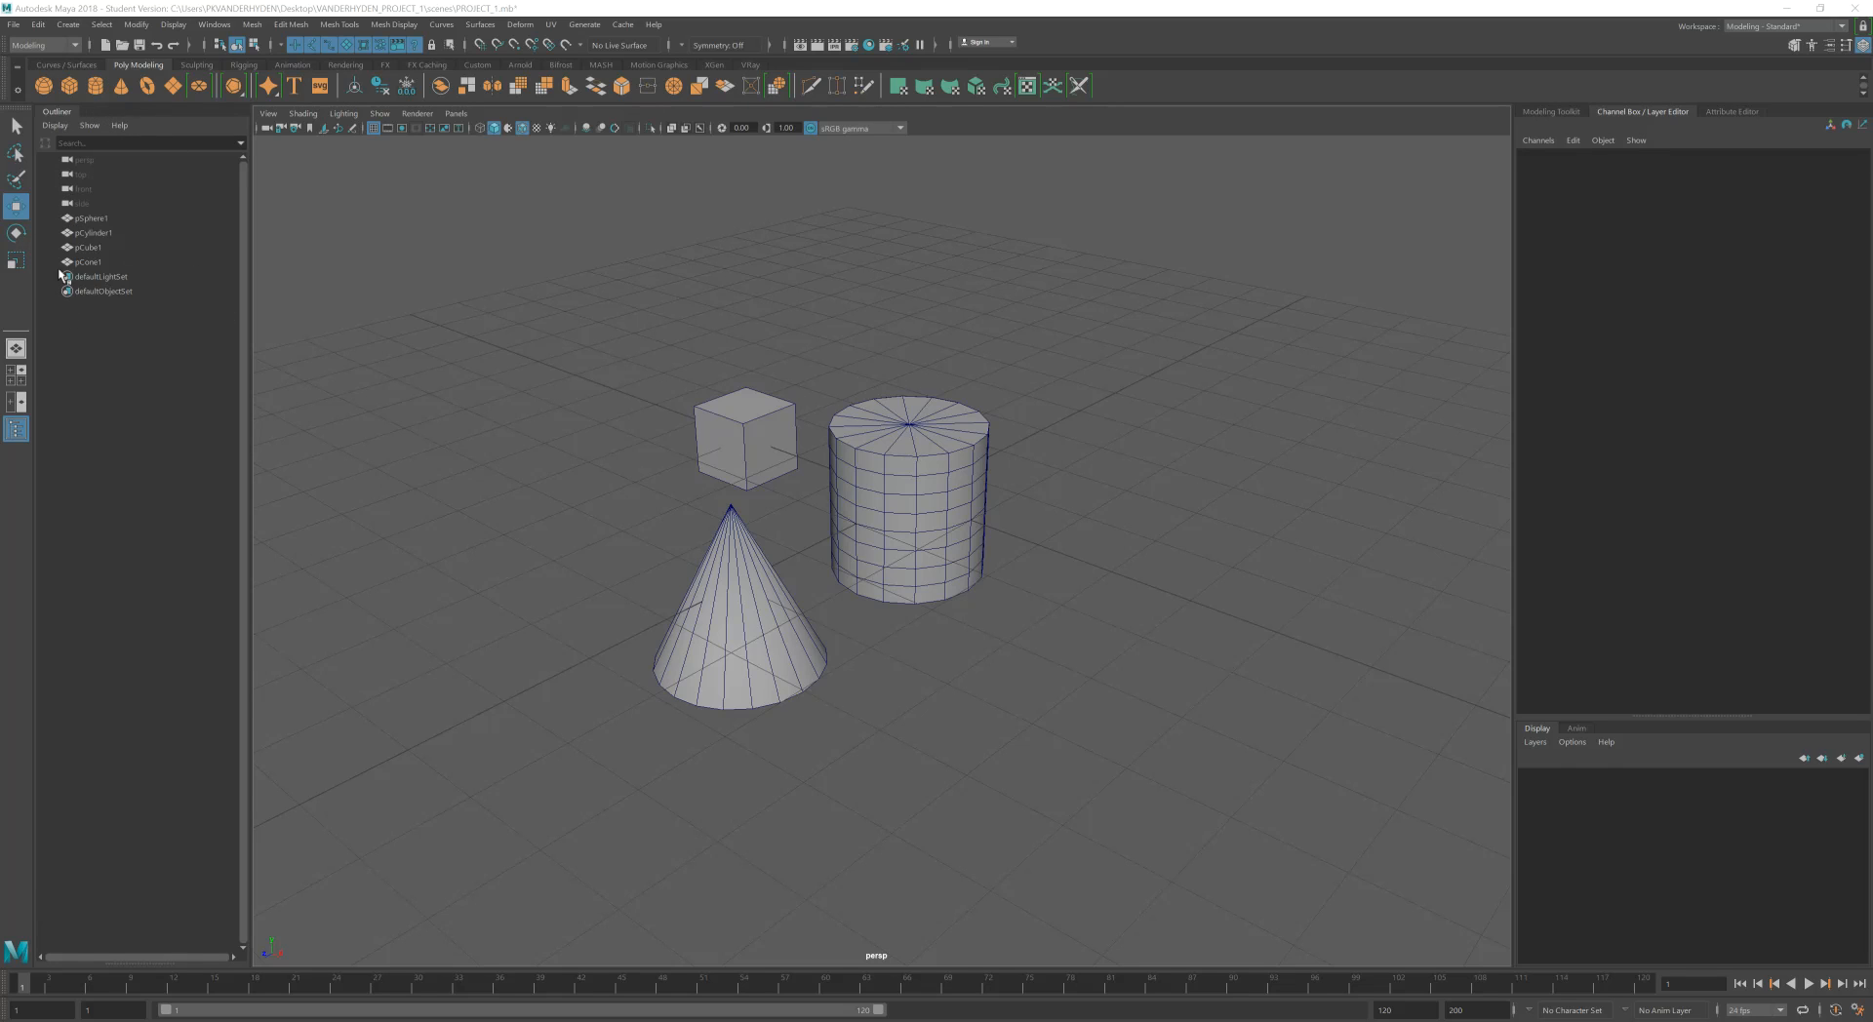
Hide the Outliner and show it again.
left_click(16, 429)
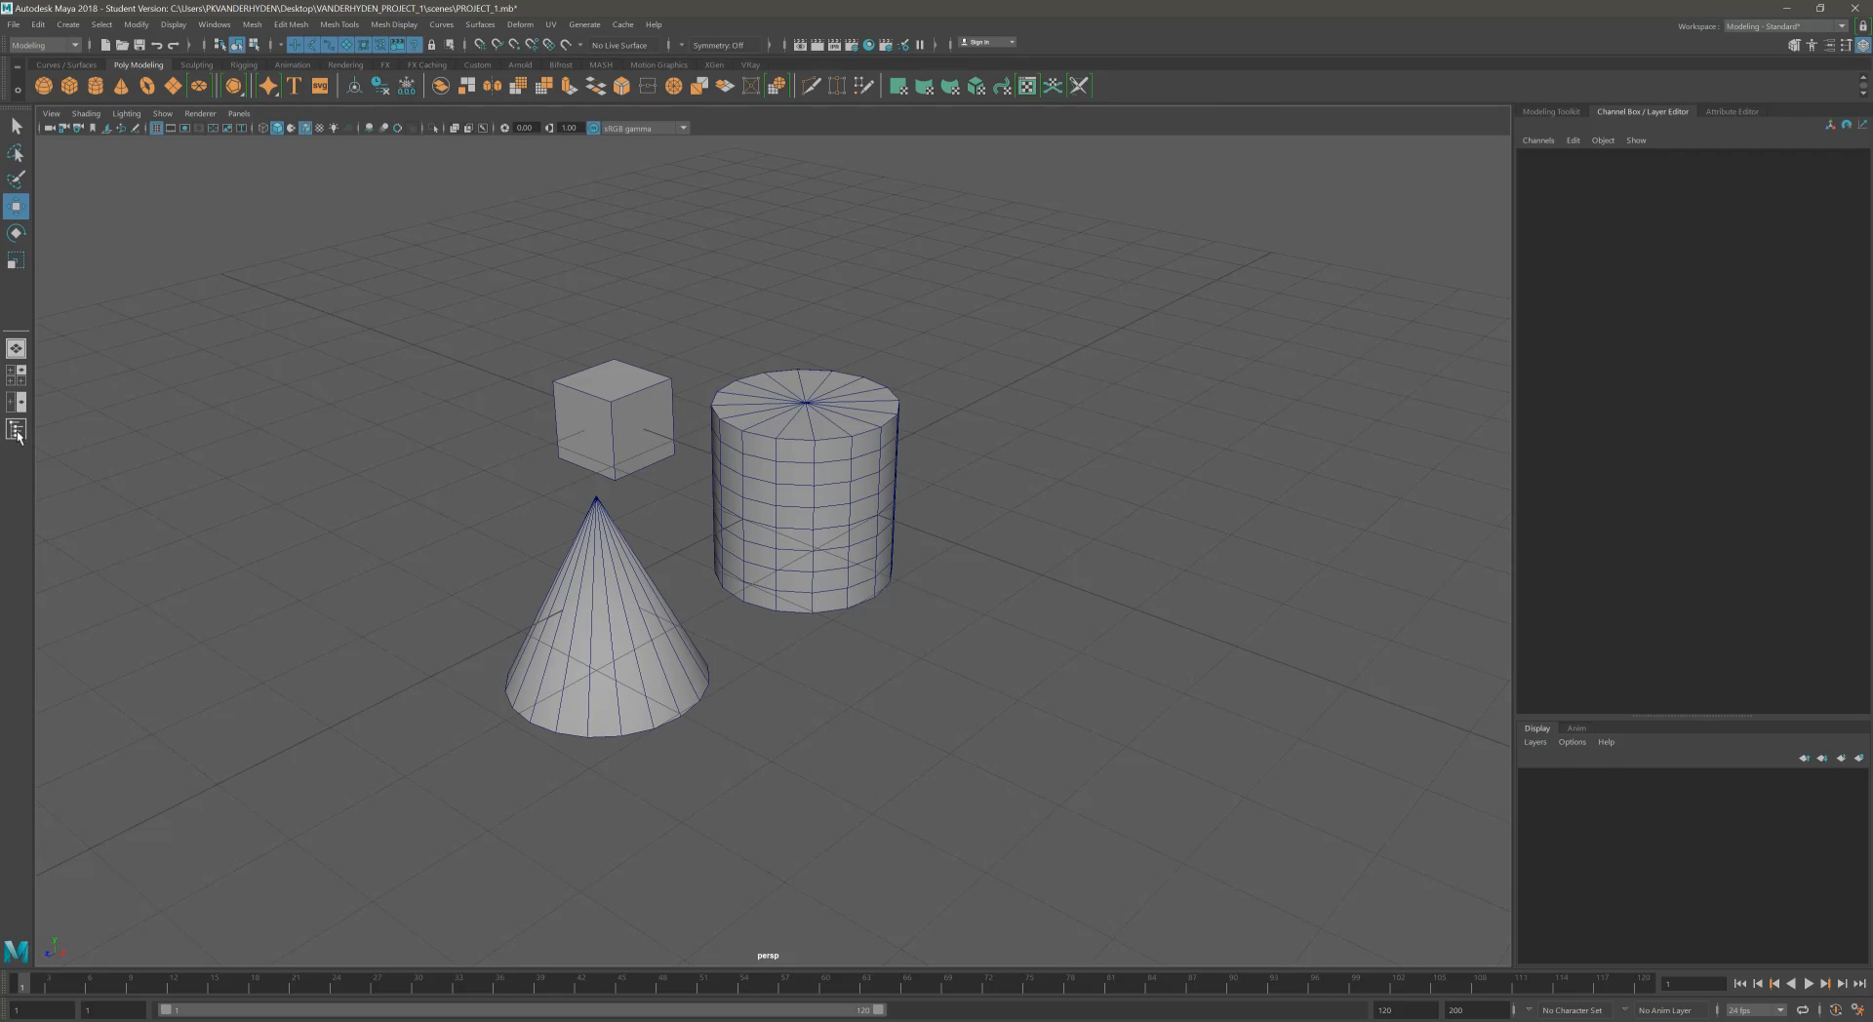
left_click(15, 430)
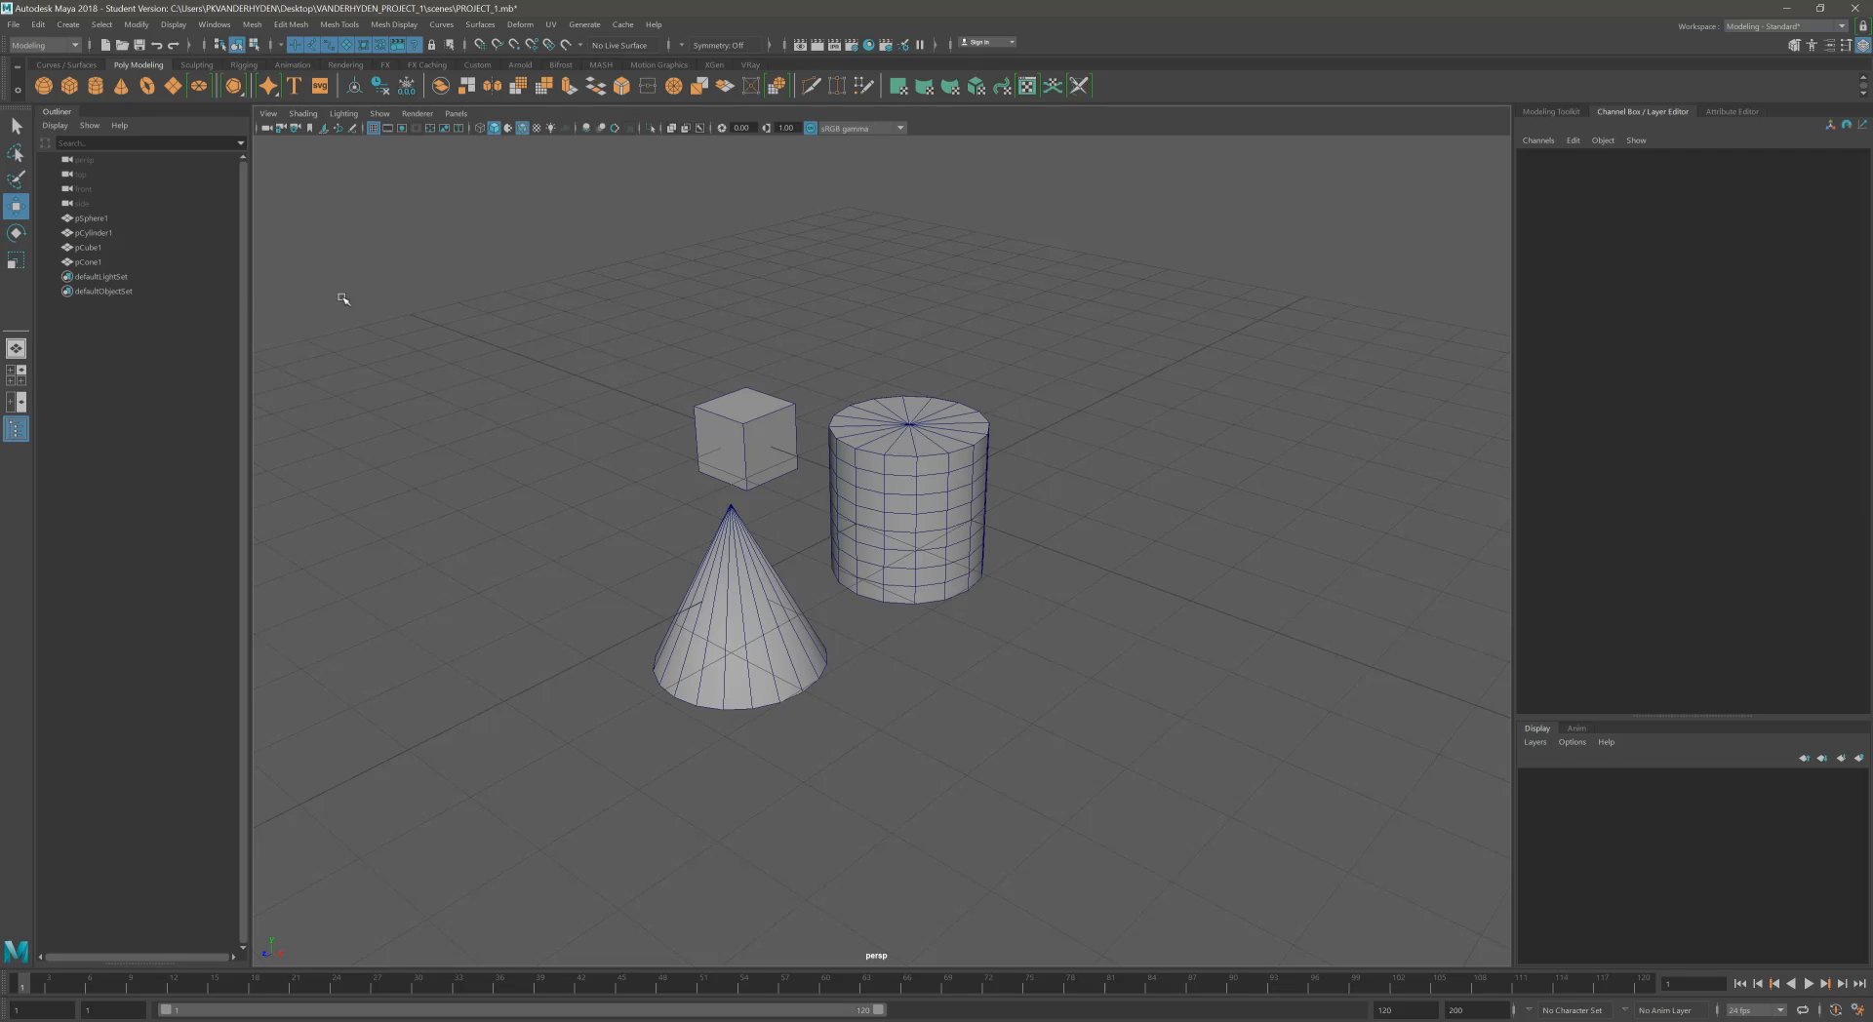
Switch to the File Explorer window and open the DRONE_PRIMARY (F:) drive.
mouse_move(68, 998)
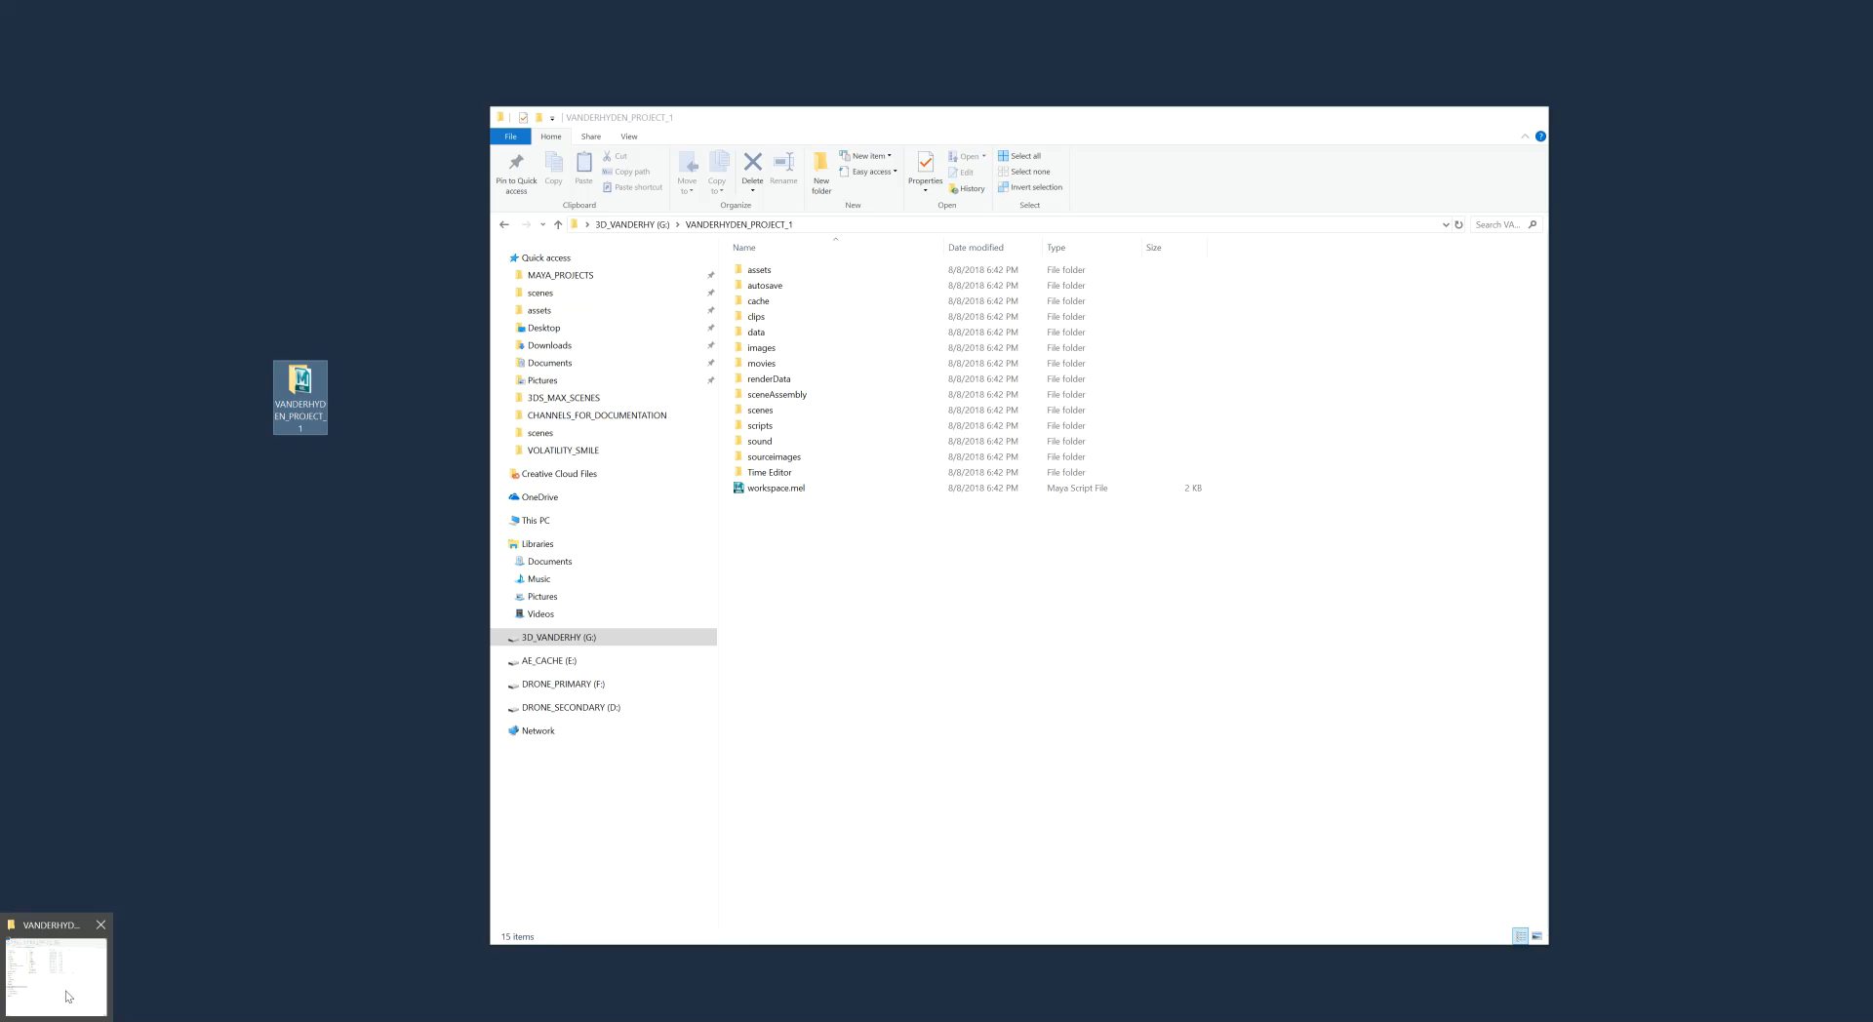
left_click(67, 998)
left_click_drag(762, 135, 743, 75)
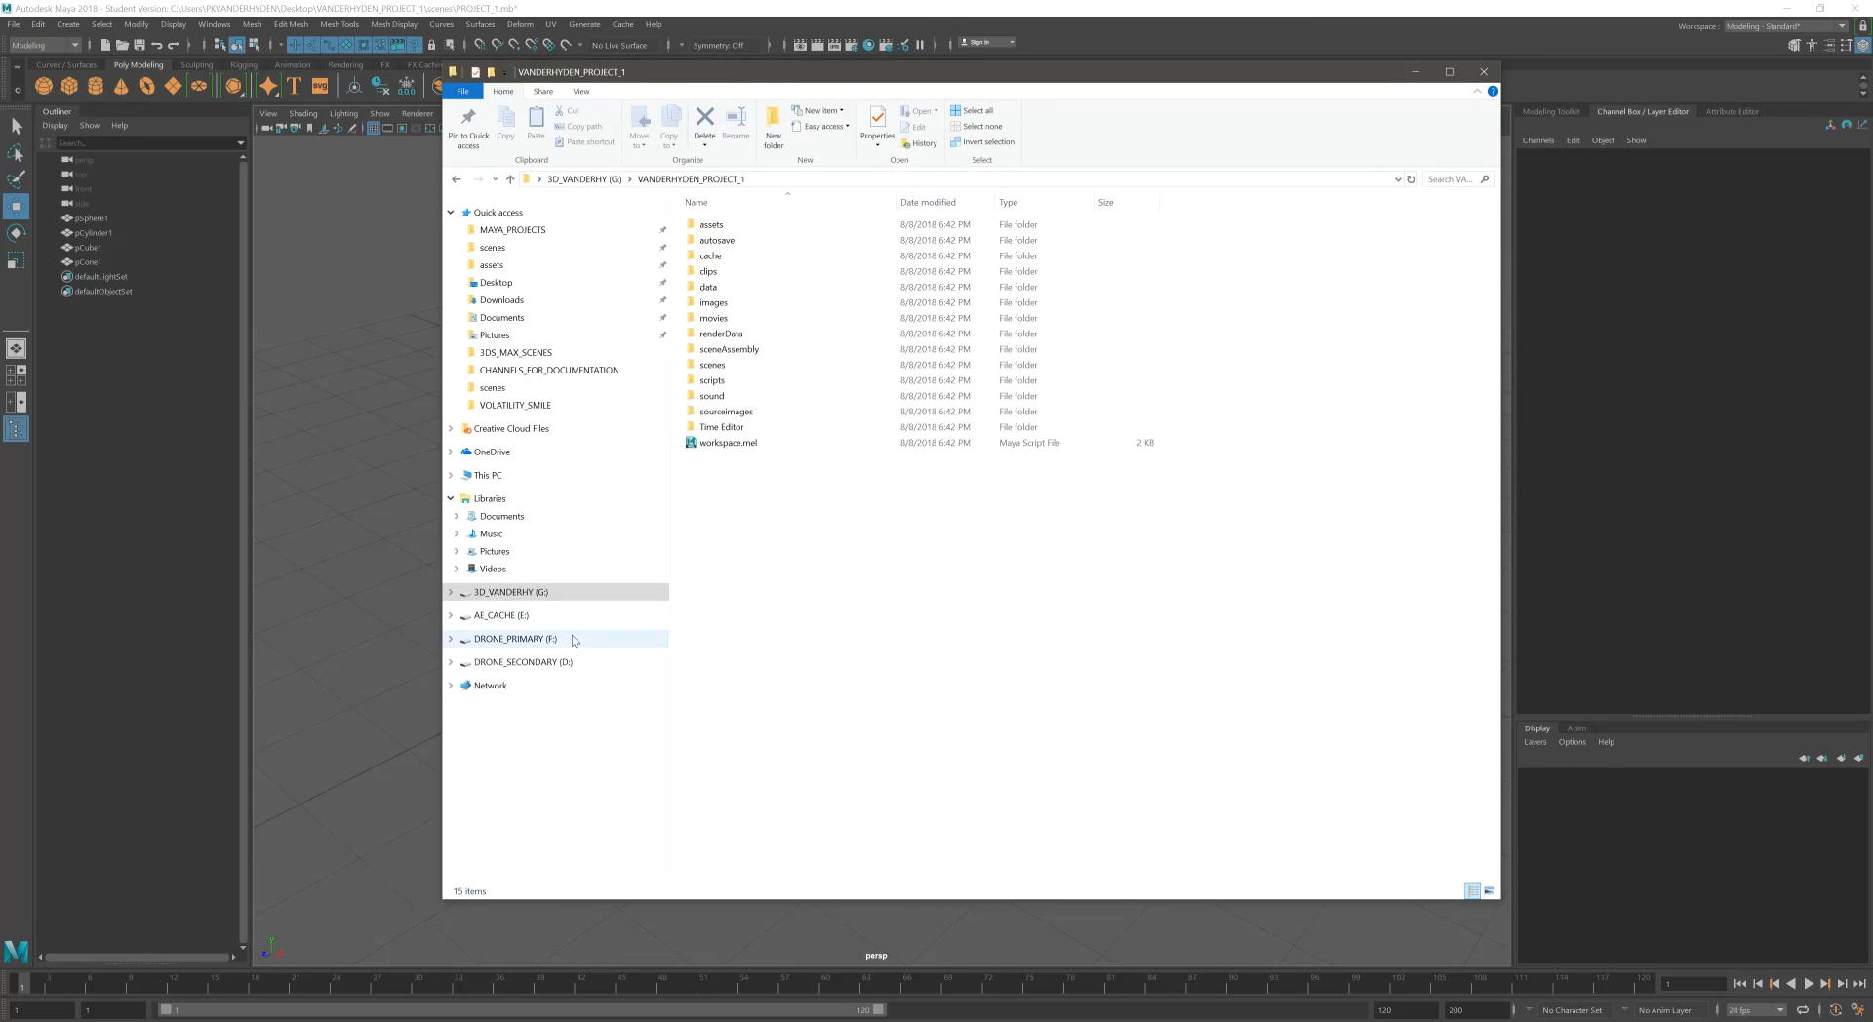
left_click(537, 641)
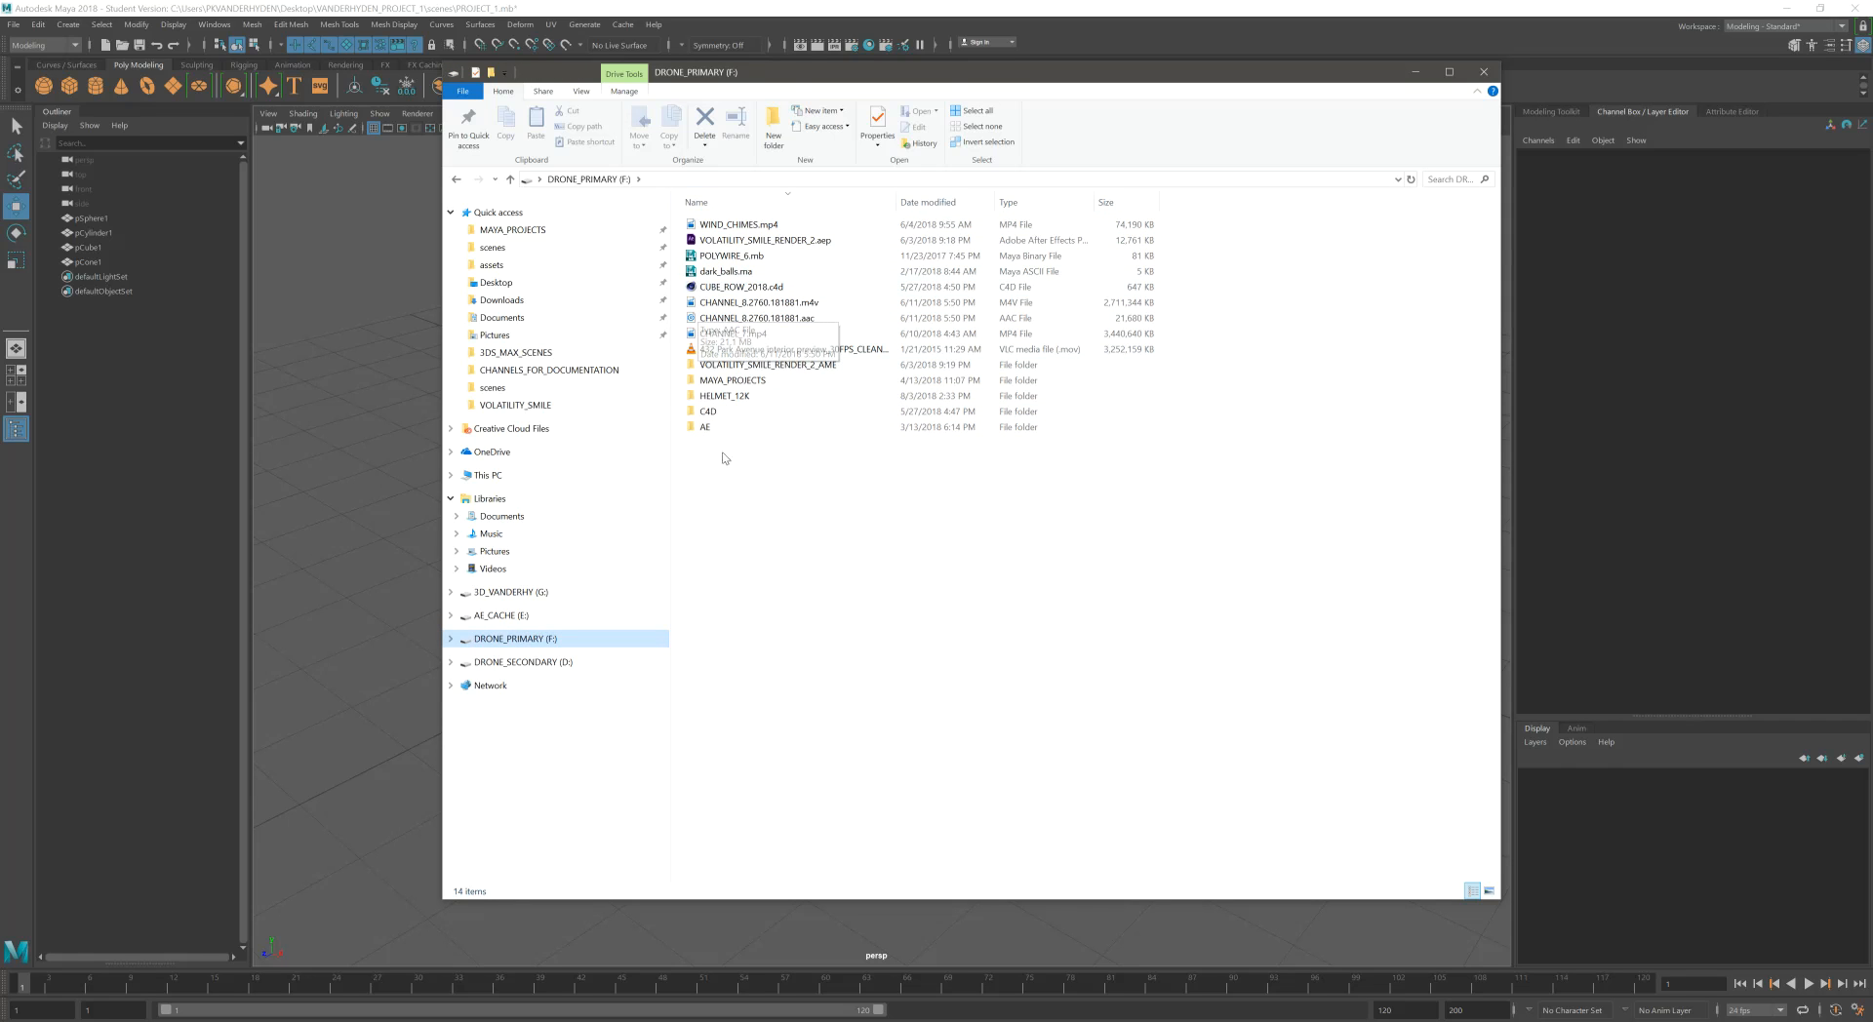
left_click_drag(793, 69, 949, 92)
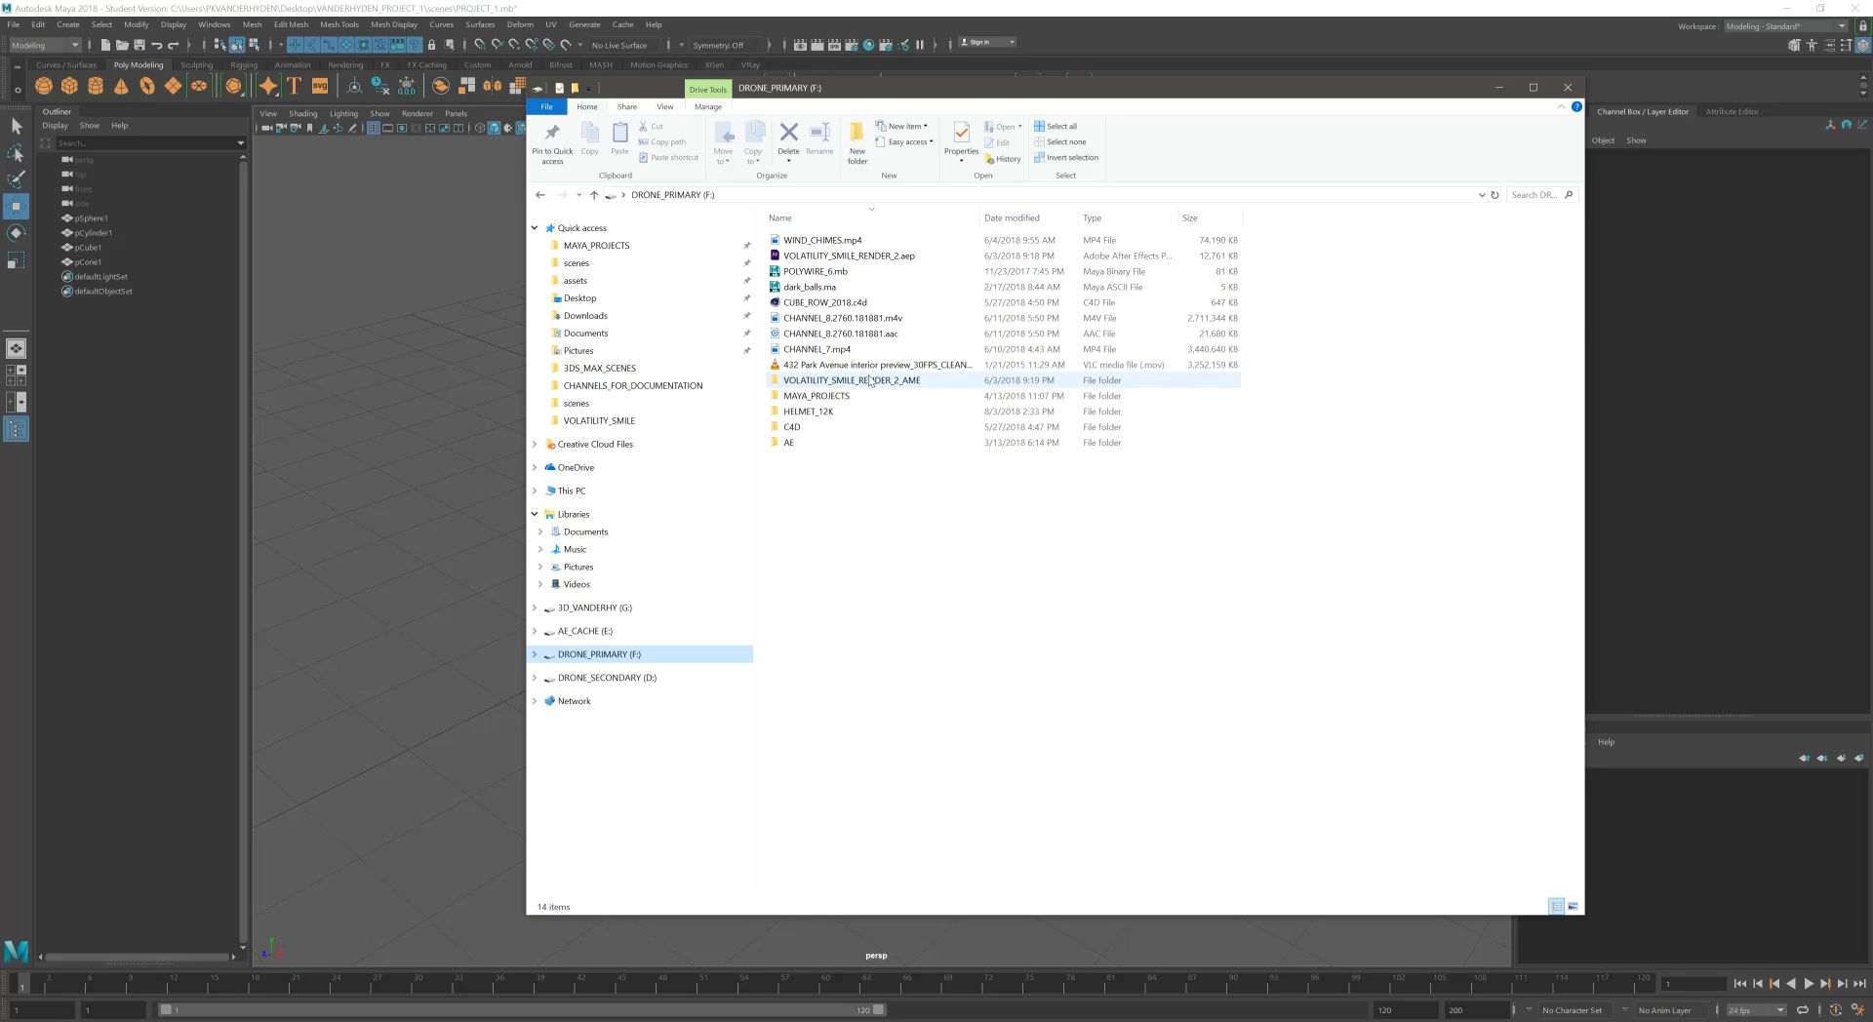
Open the scenes folder inside MAYA_PROJECTS and look through its scene files.
double_click(819, 396)
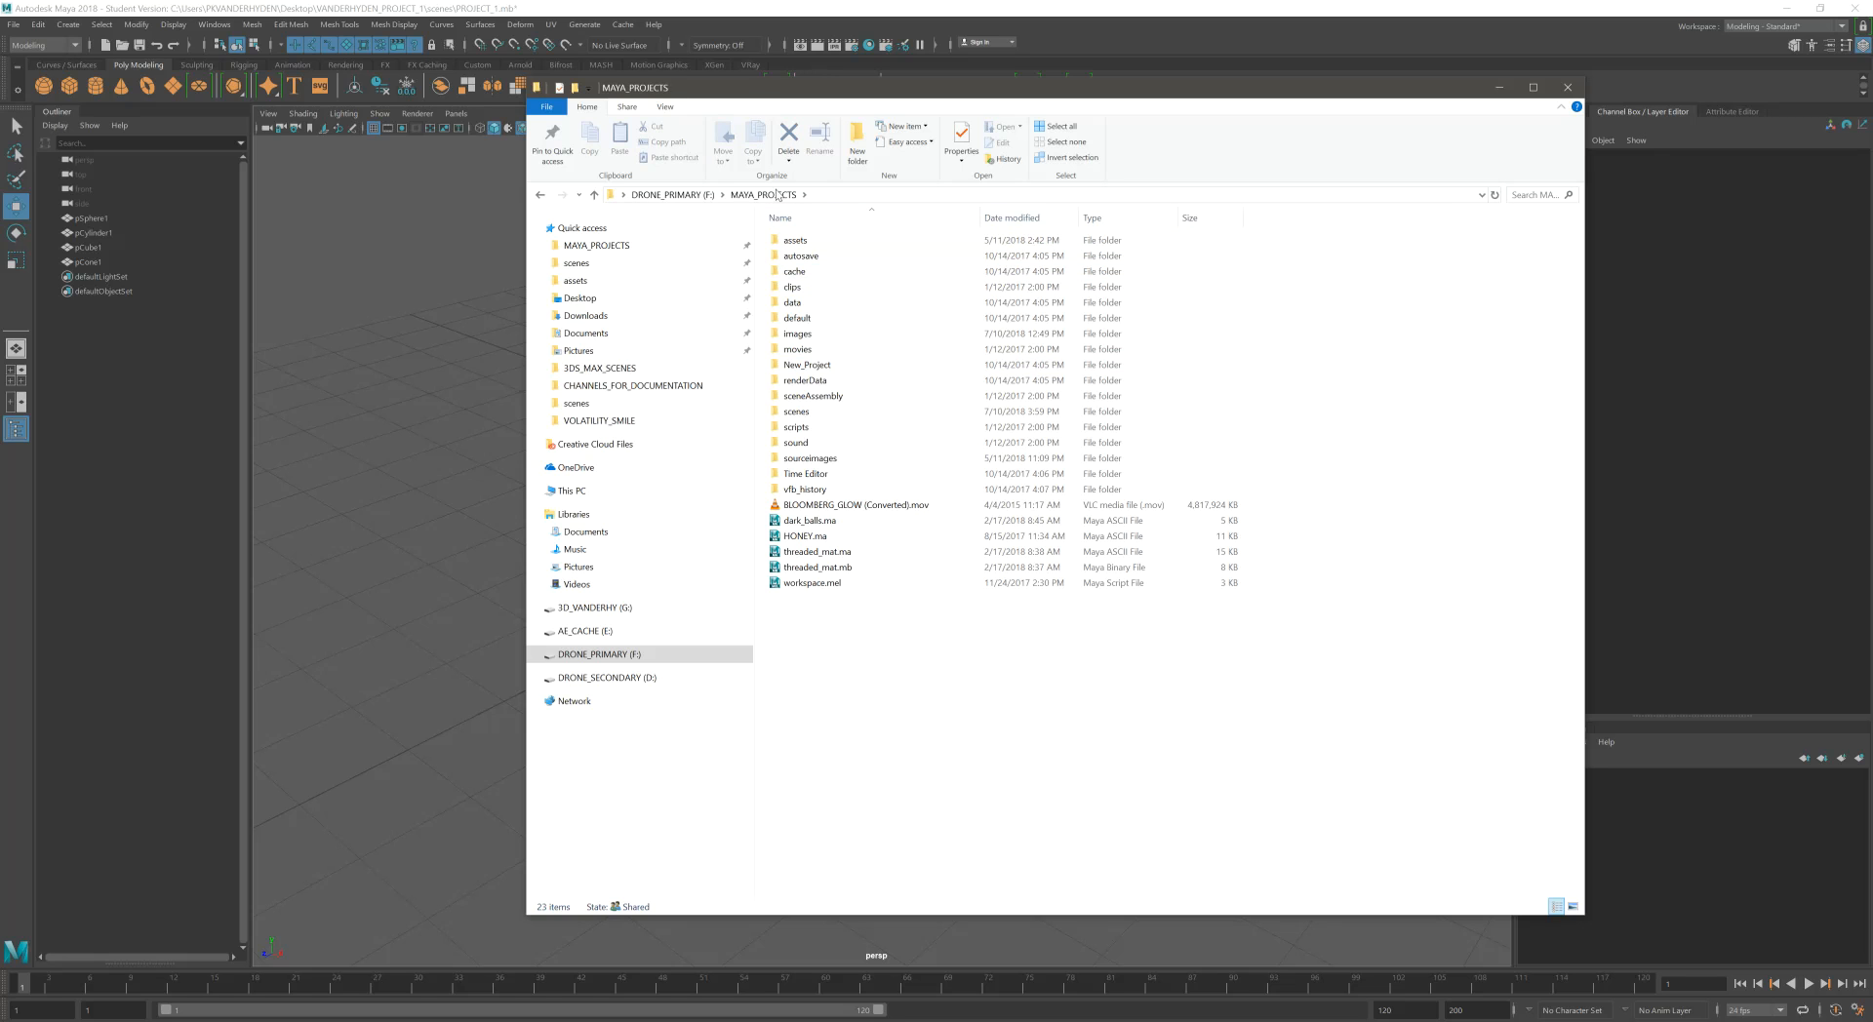
double_click(817, 413)
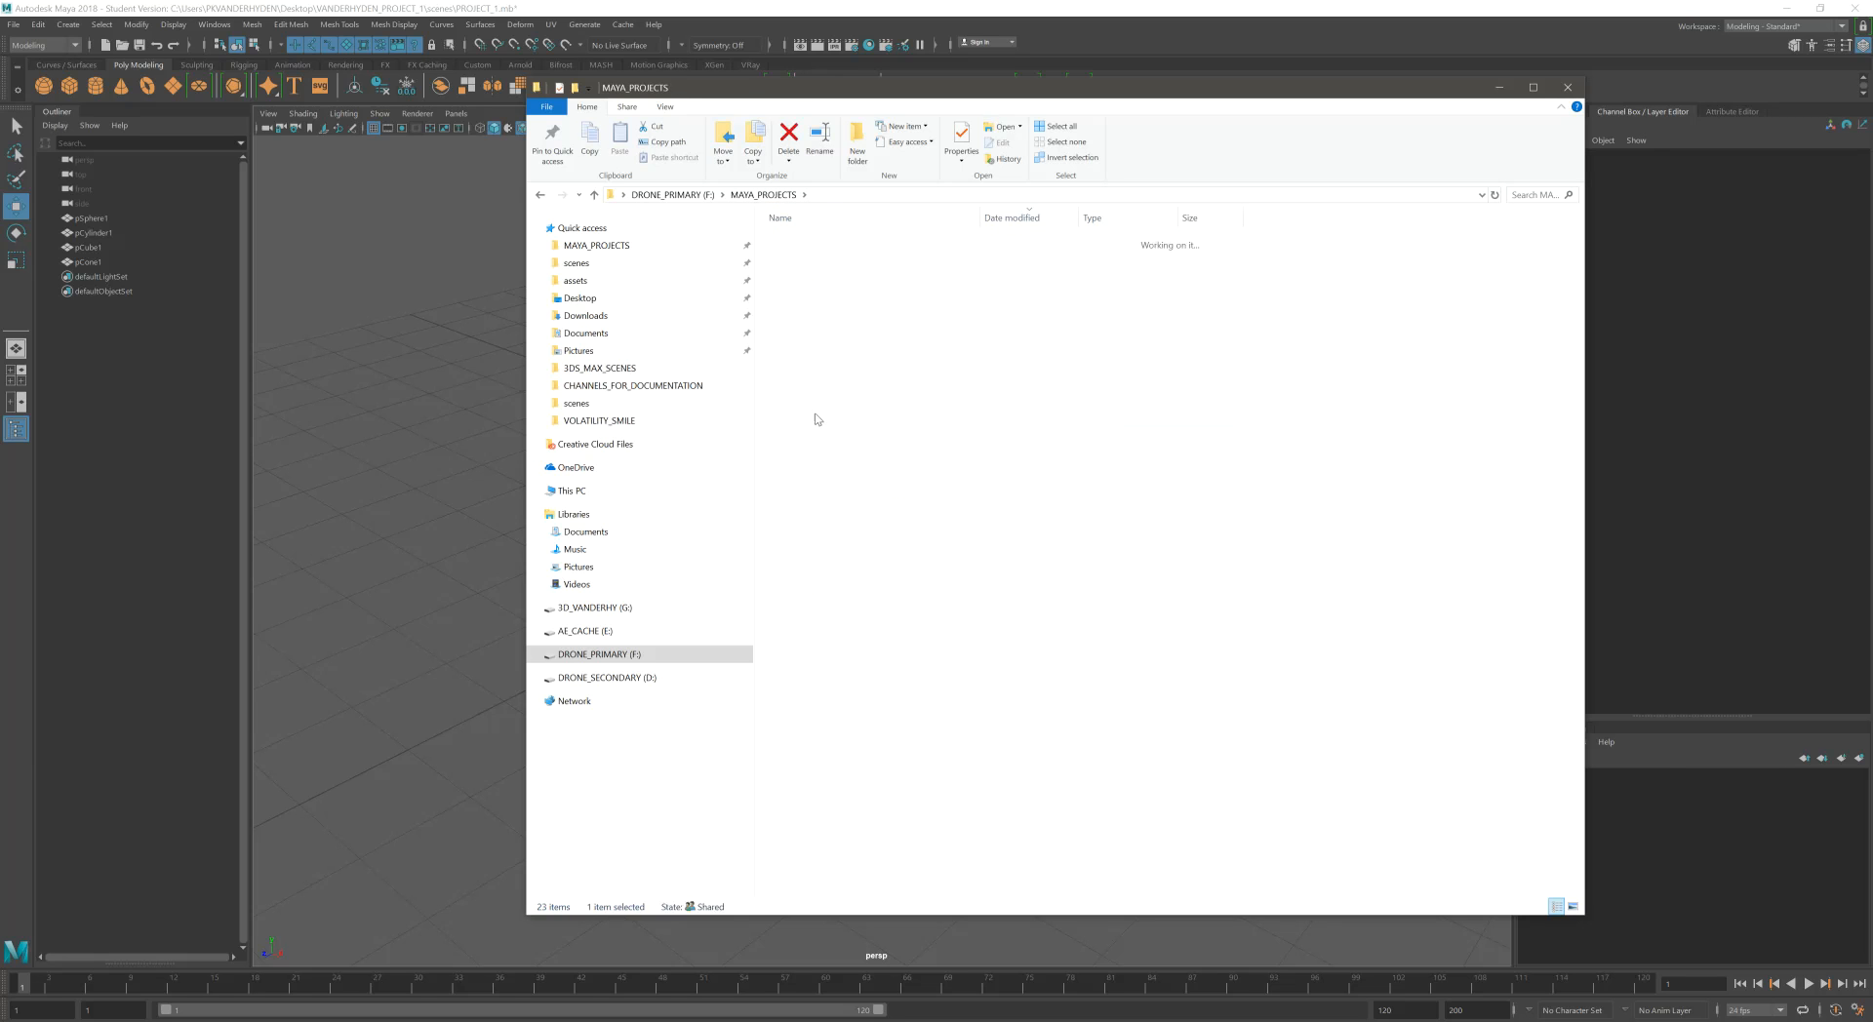
scroll(890, 562, "down", 20)
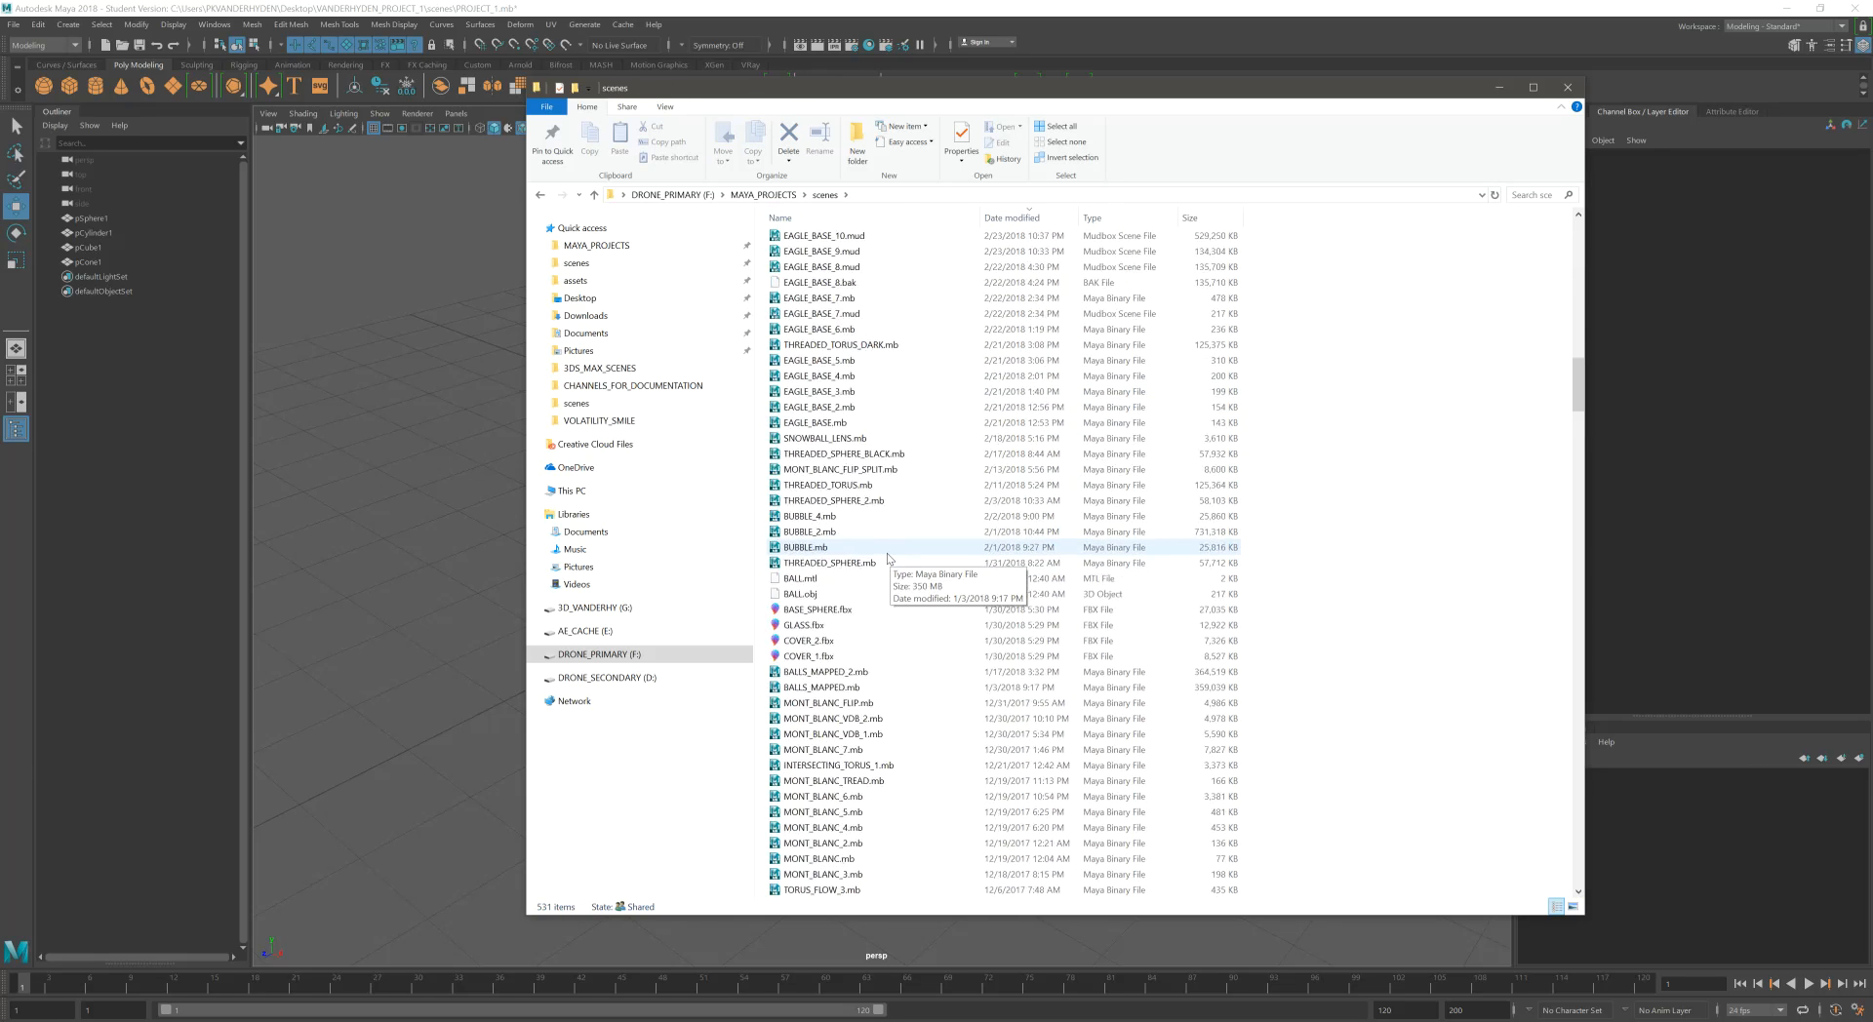
scroll(891, 560, "up", 20)
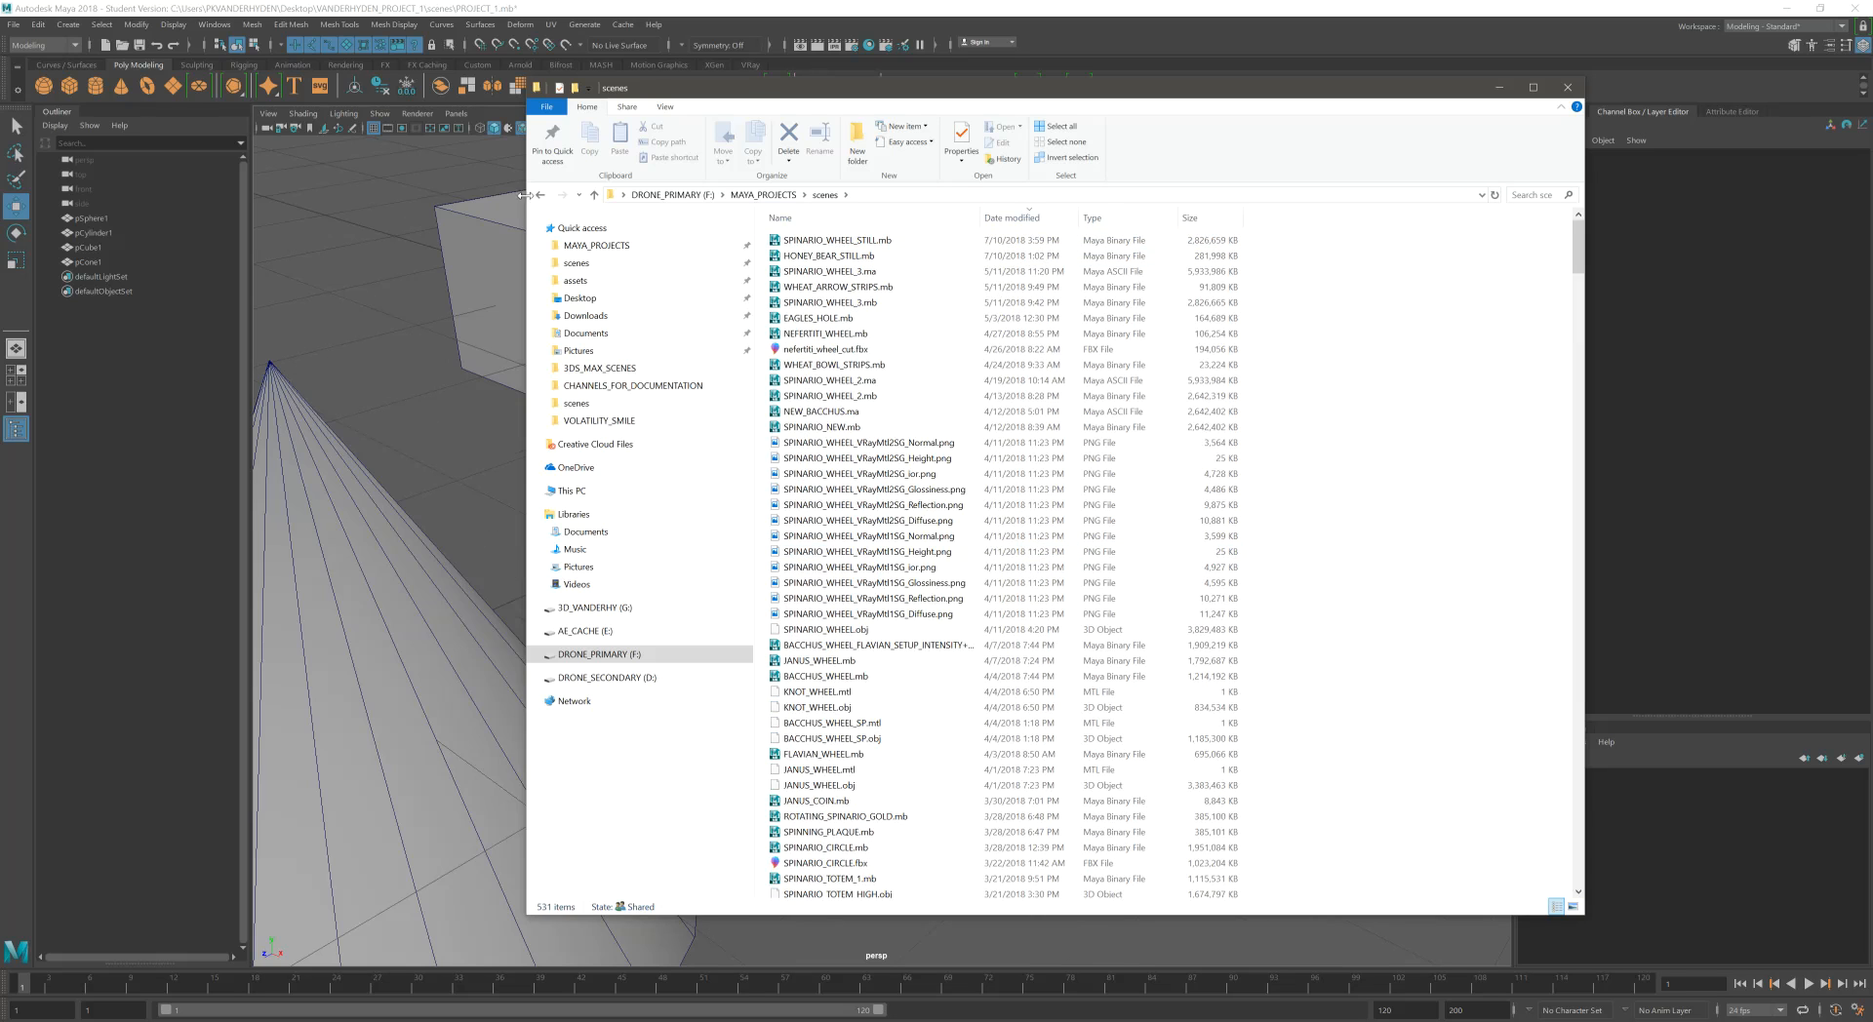
Go back to the drive's root folder and reopen the scenes folder inside MAYA_PROJECTS.
left_click(539, 195)
left_click(539, 195)
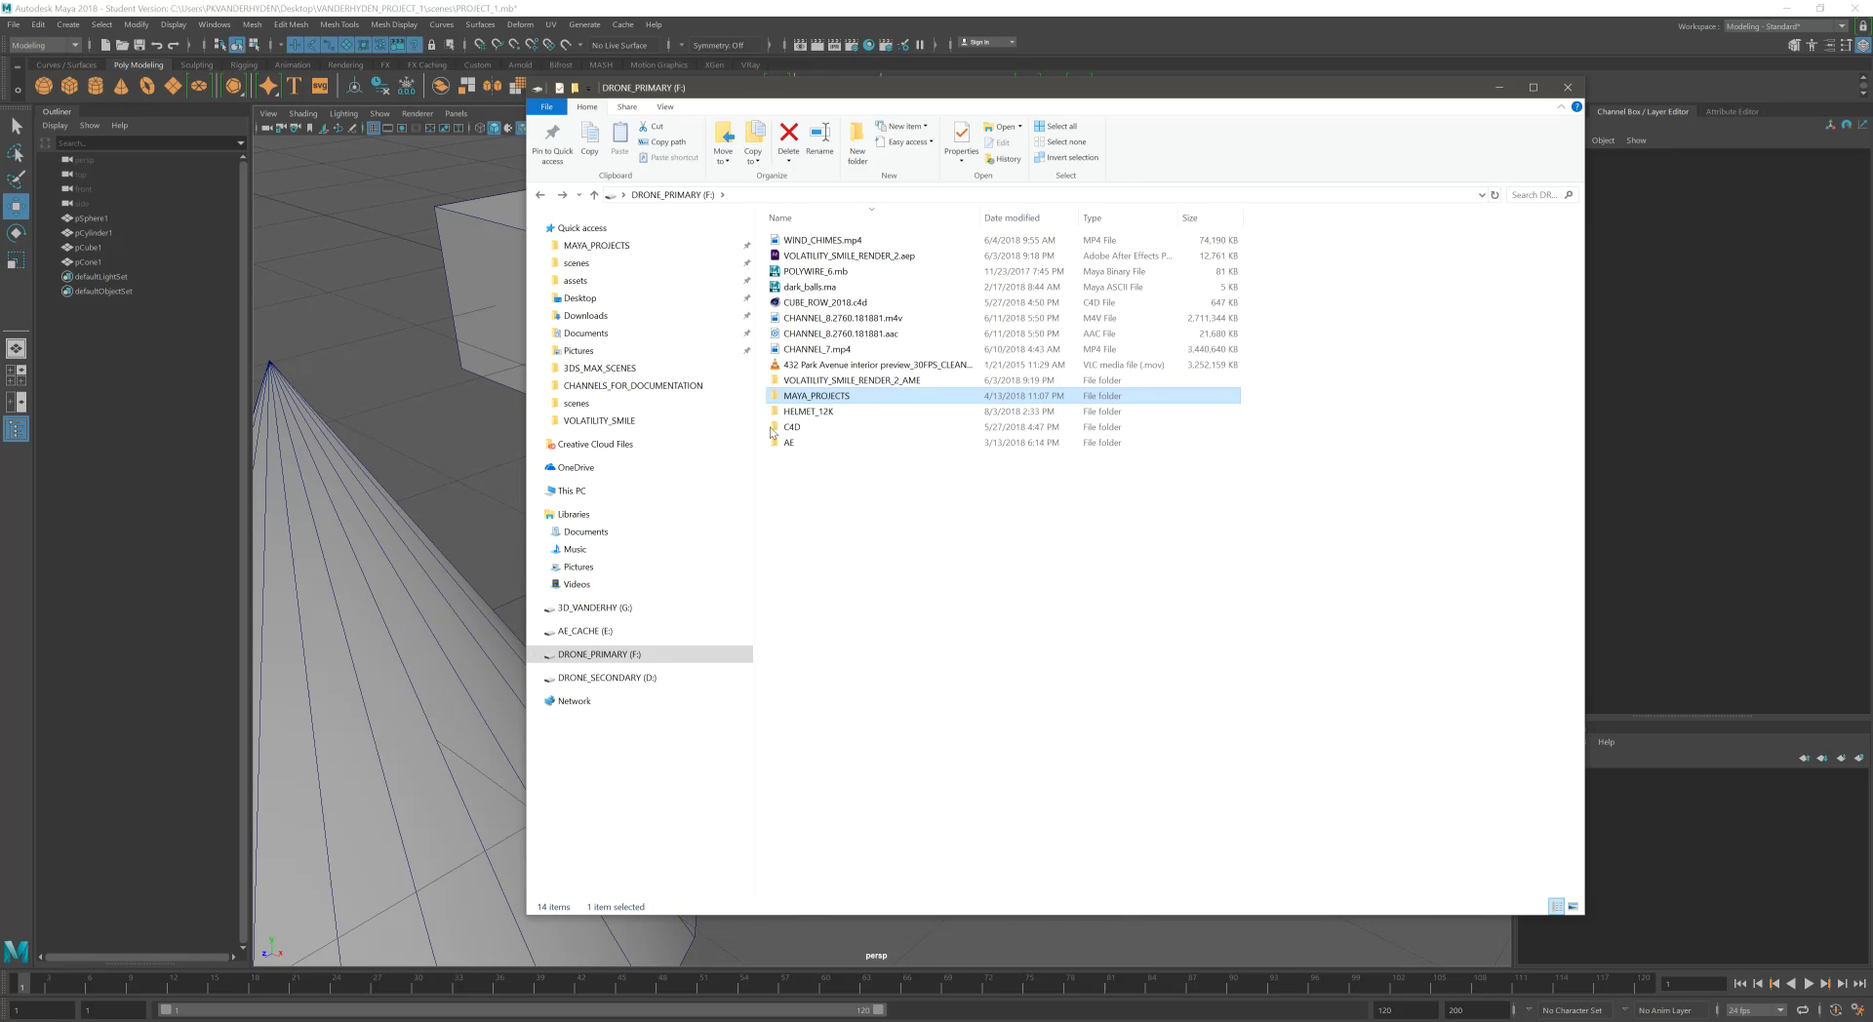
double_click(827, 397)
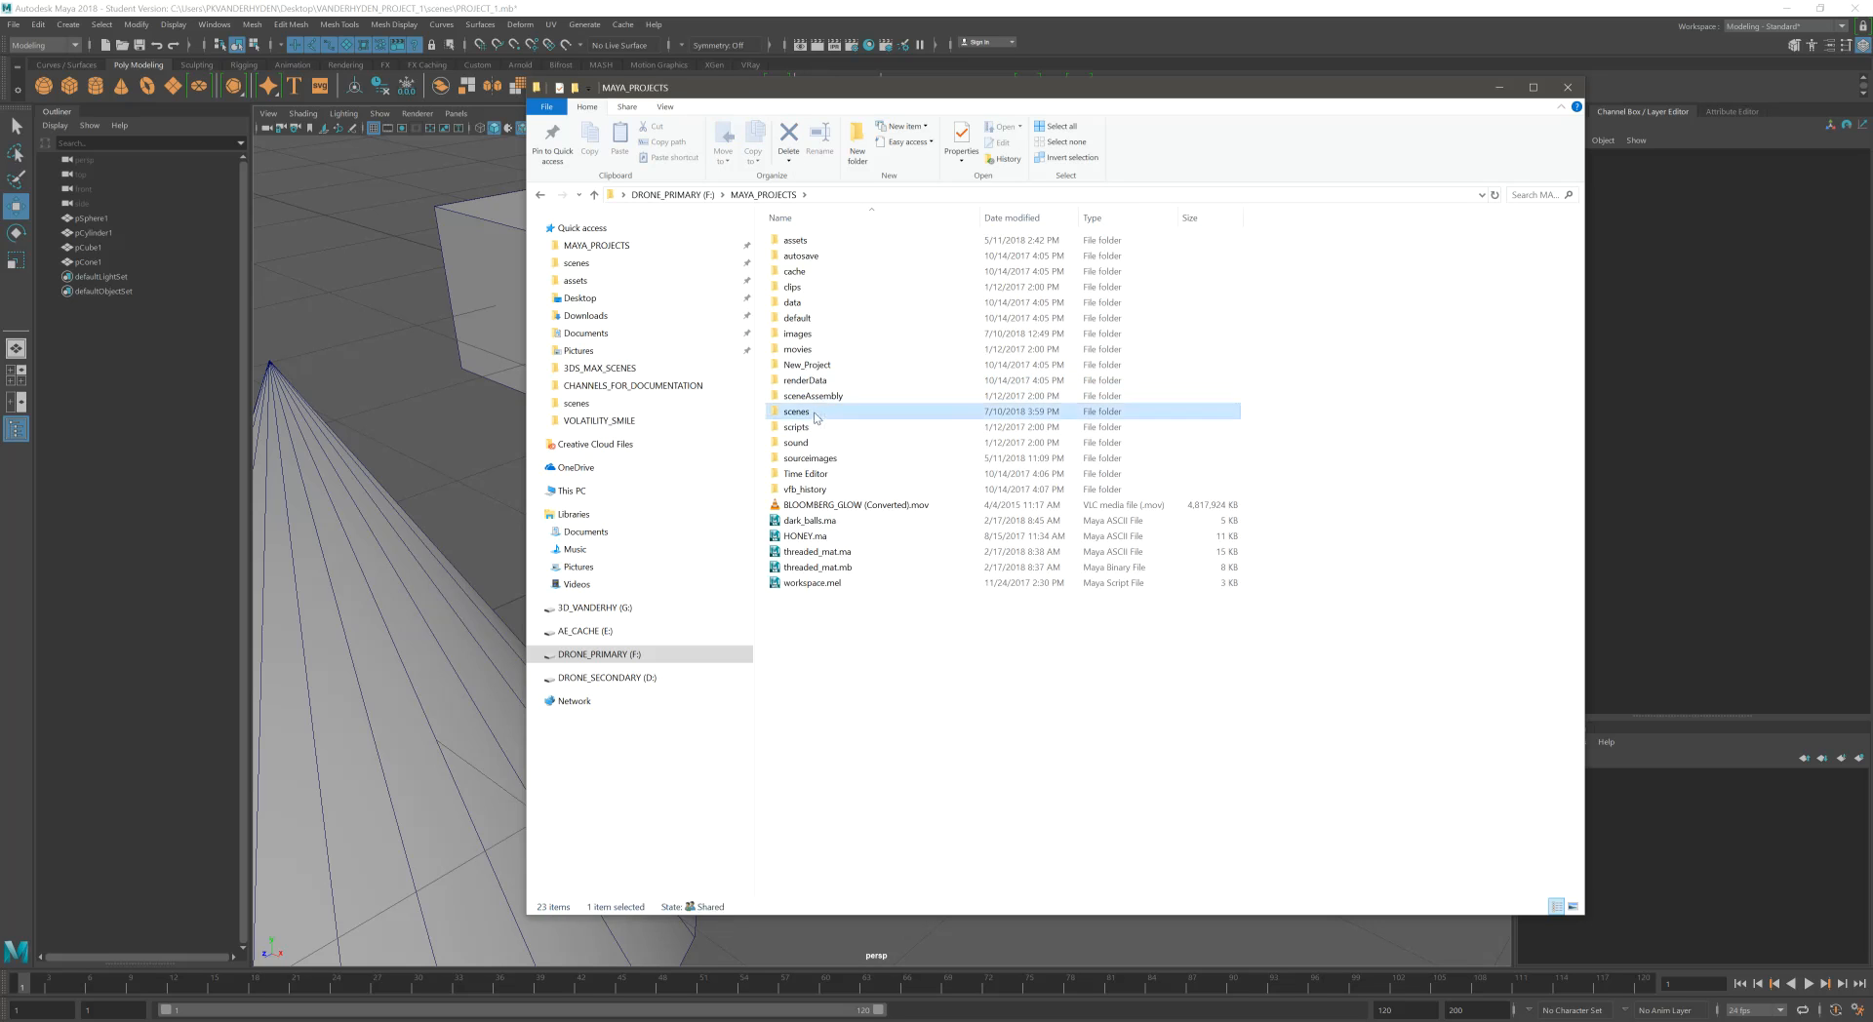
double_click(815, 417)
Close File Explorer to return to Maya and frame all objects in the perspective view.
left_click(1567, 88)
key("a")
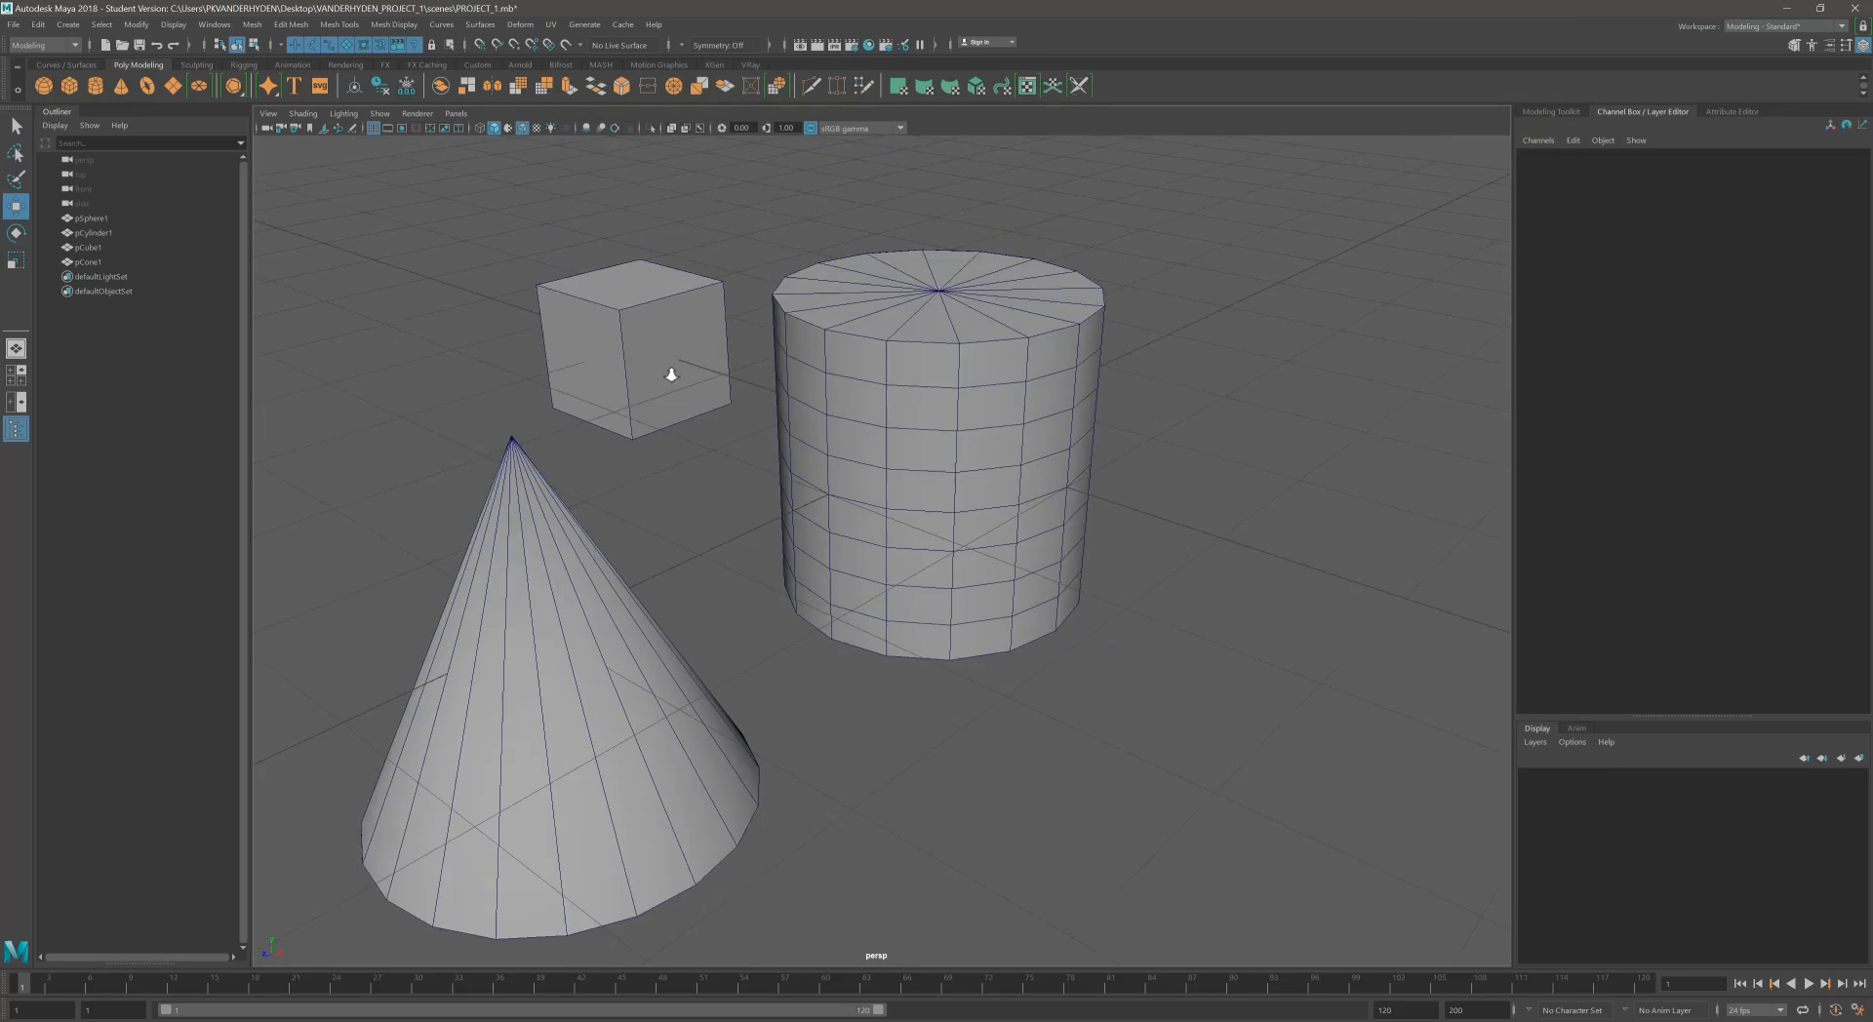
left_click_drag(696, 434, 770, 420, "alt")
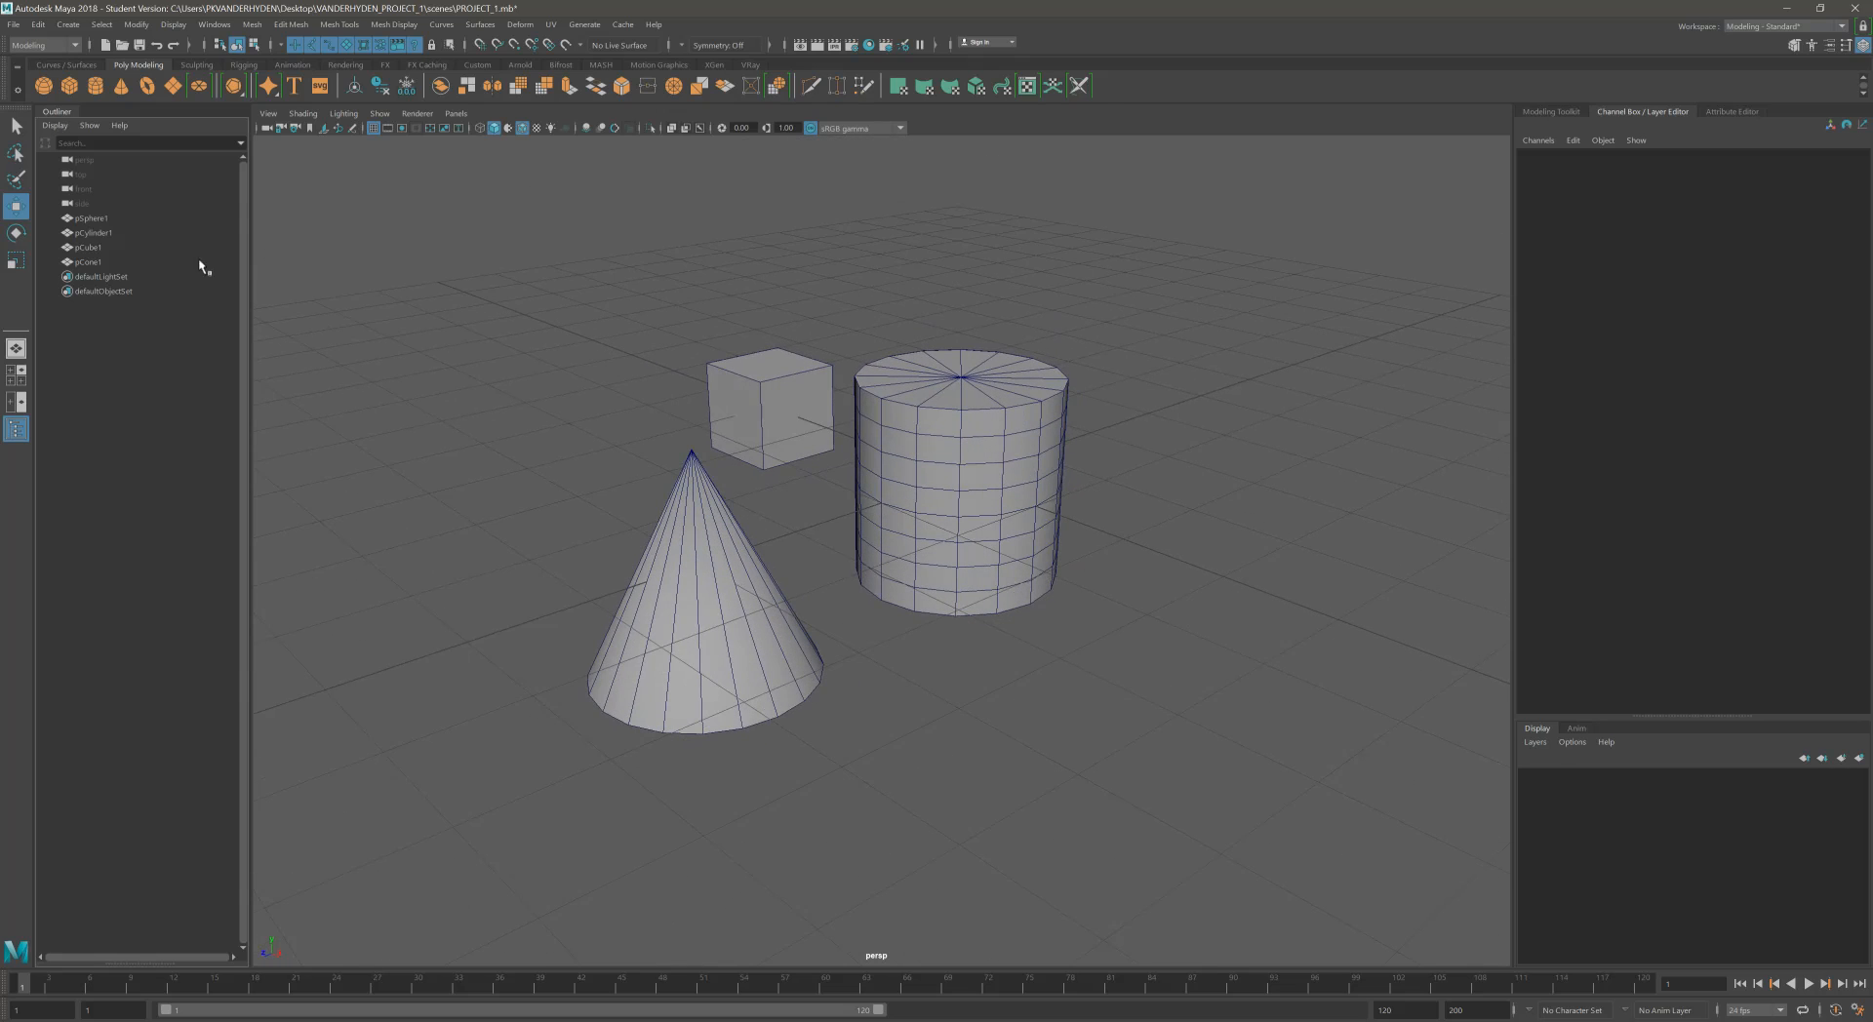
Select the sphere, cylinder, cube and cone one after another in the Outliner, going back up the list to the cylinder.
left_click(92, 217)
left_click(102, 234)
left_click(103, 248)
left_click(104, 261)
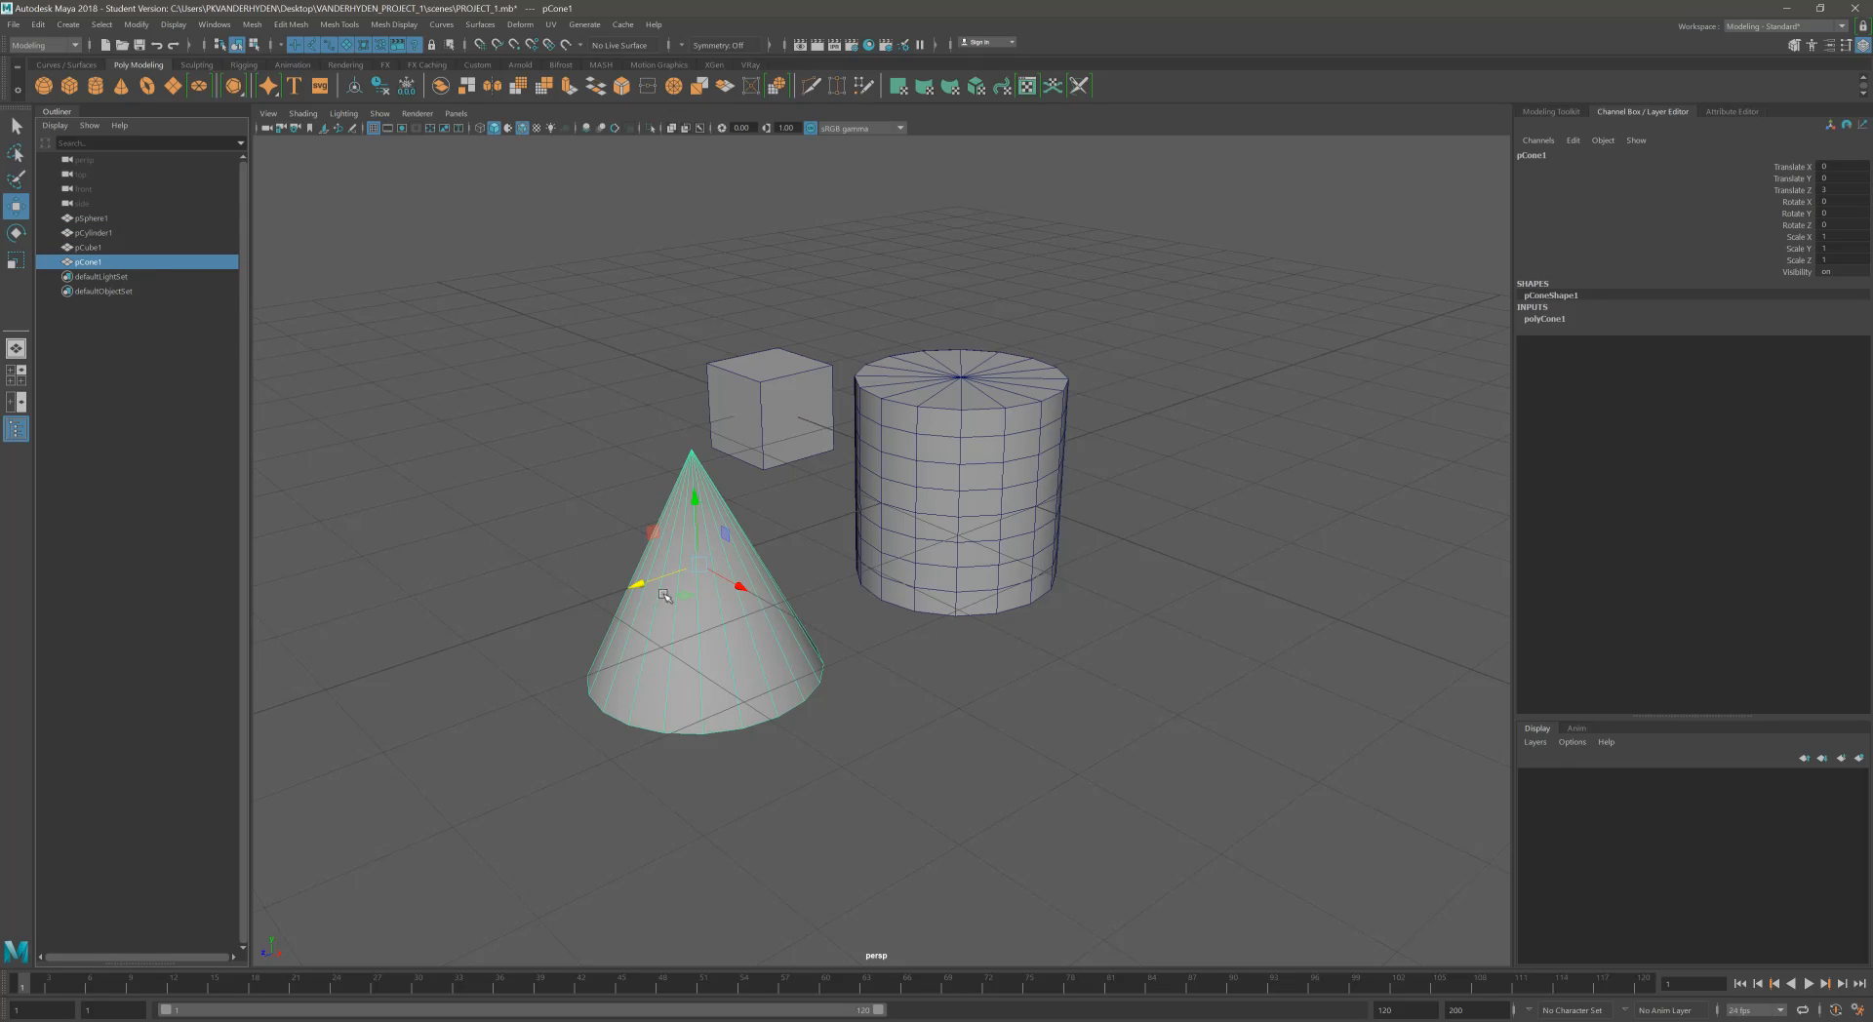
left_click(93, 249)
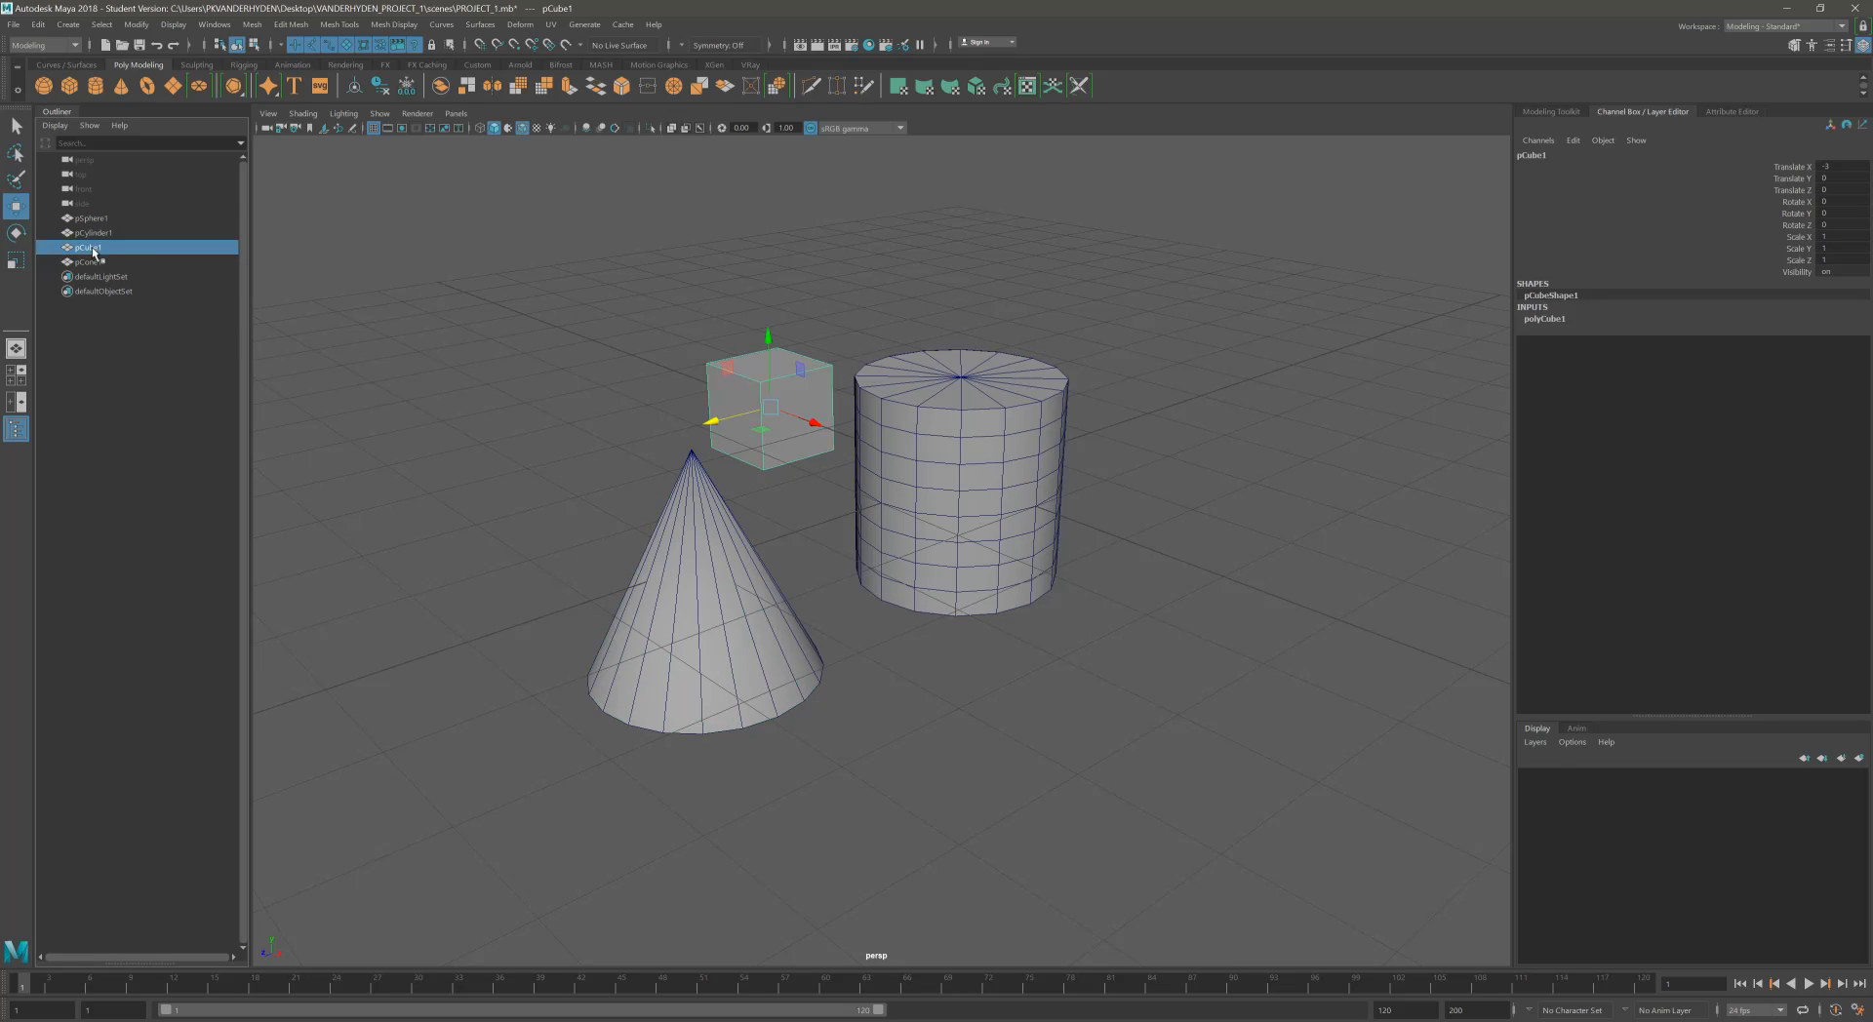
left_click(127, 234)
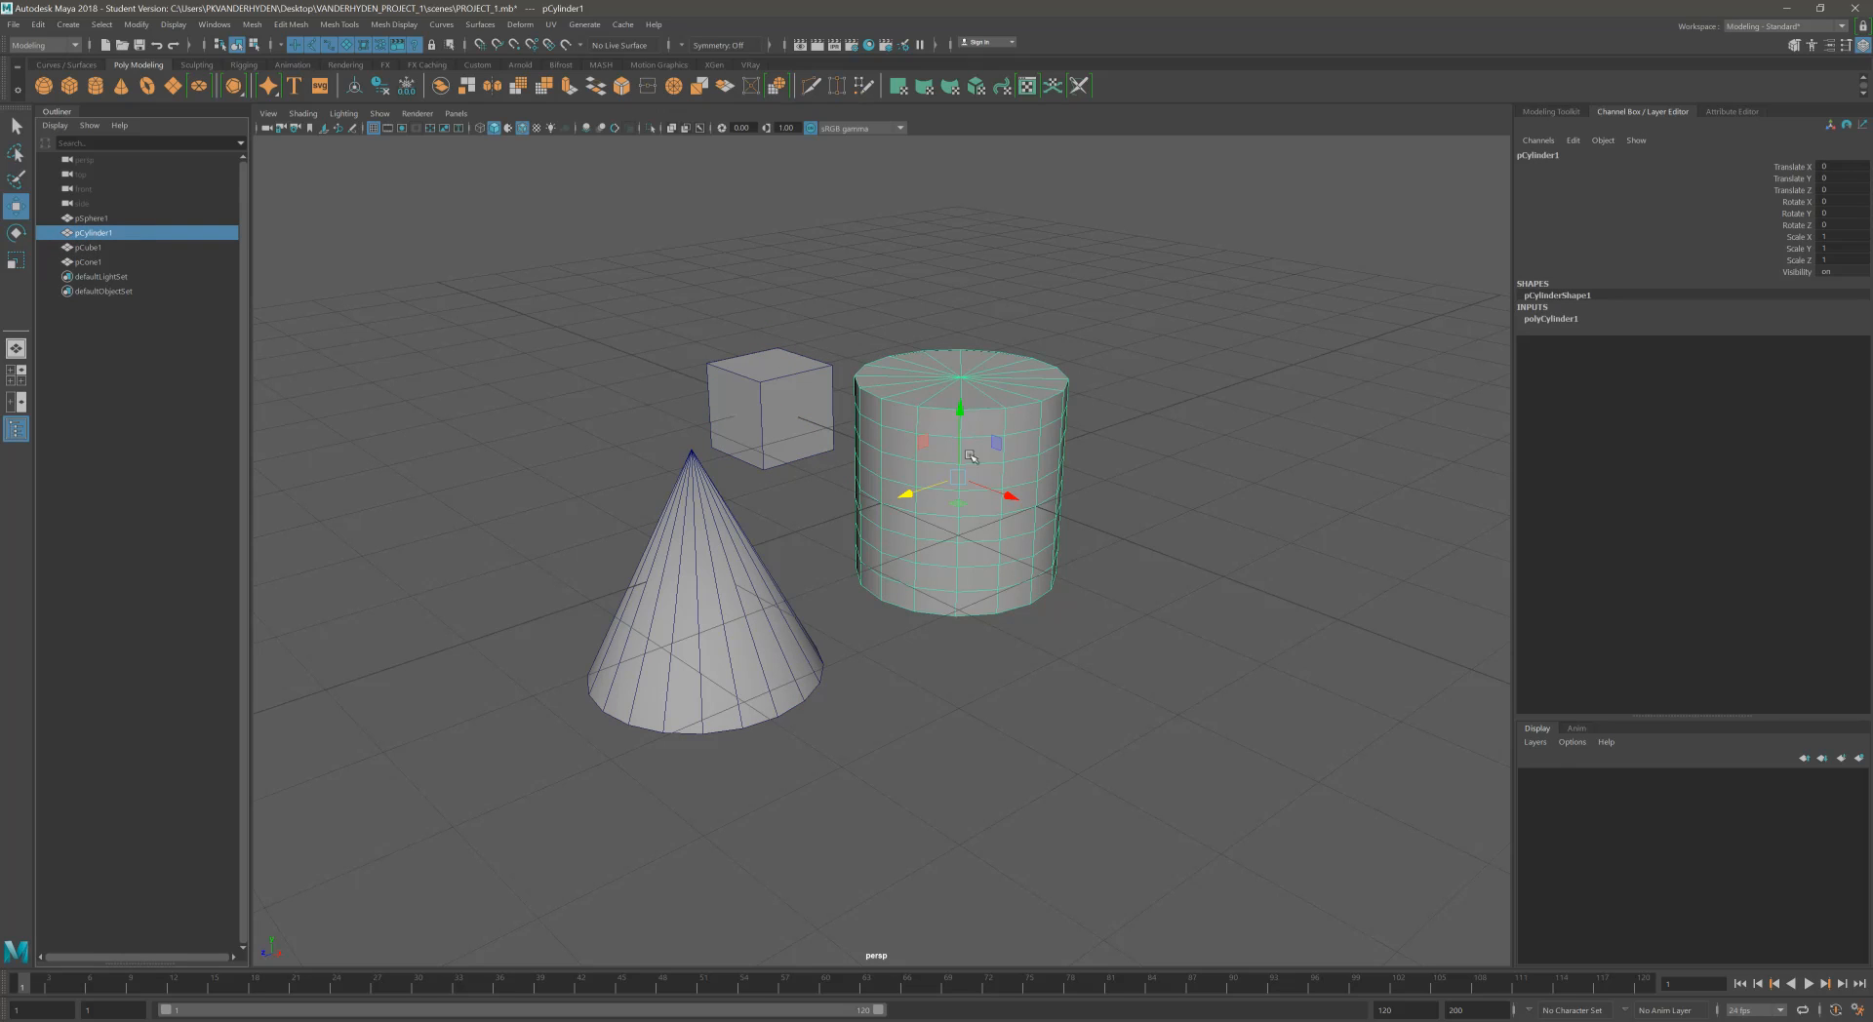
Select the stray sphere pSphere1 in the Outliner and delete it from the scene.
left_click(136, 220)
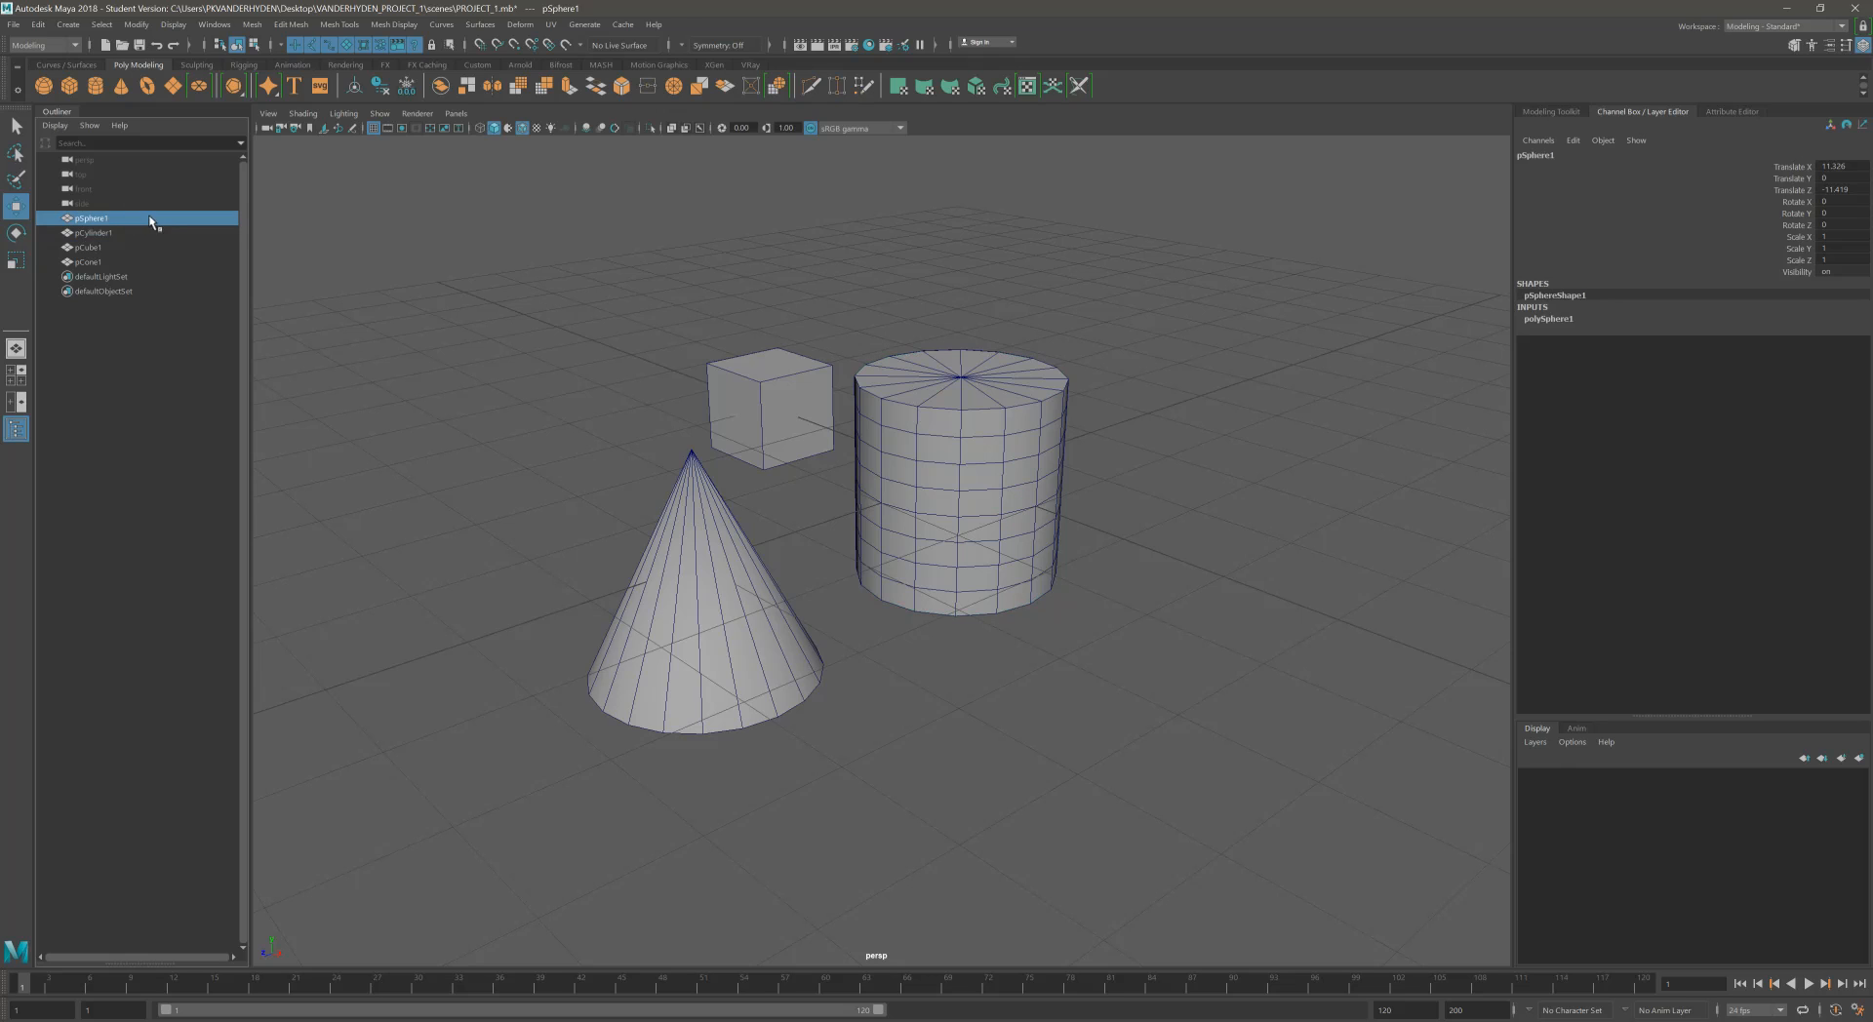
scroll(742, 539, "down", 5)
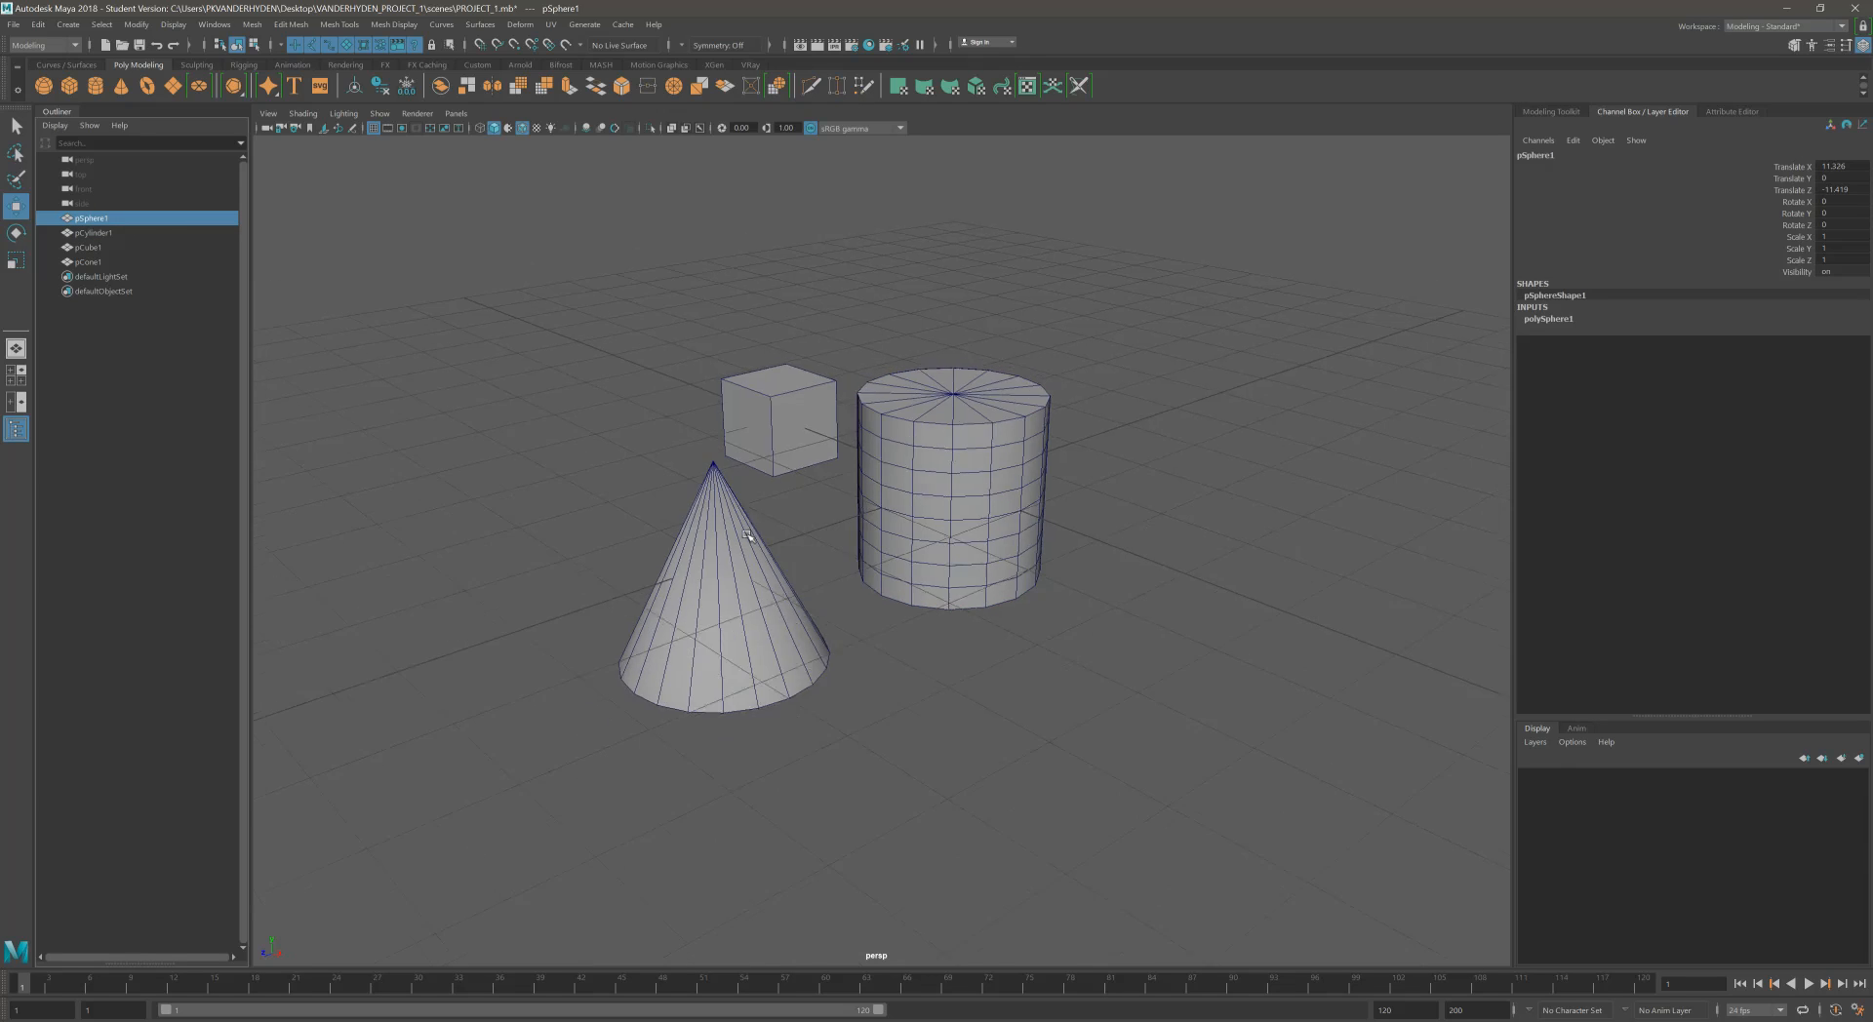
scroll(746, 533, "down", 3)
scroll(745, 531, "up", 10)
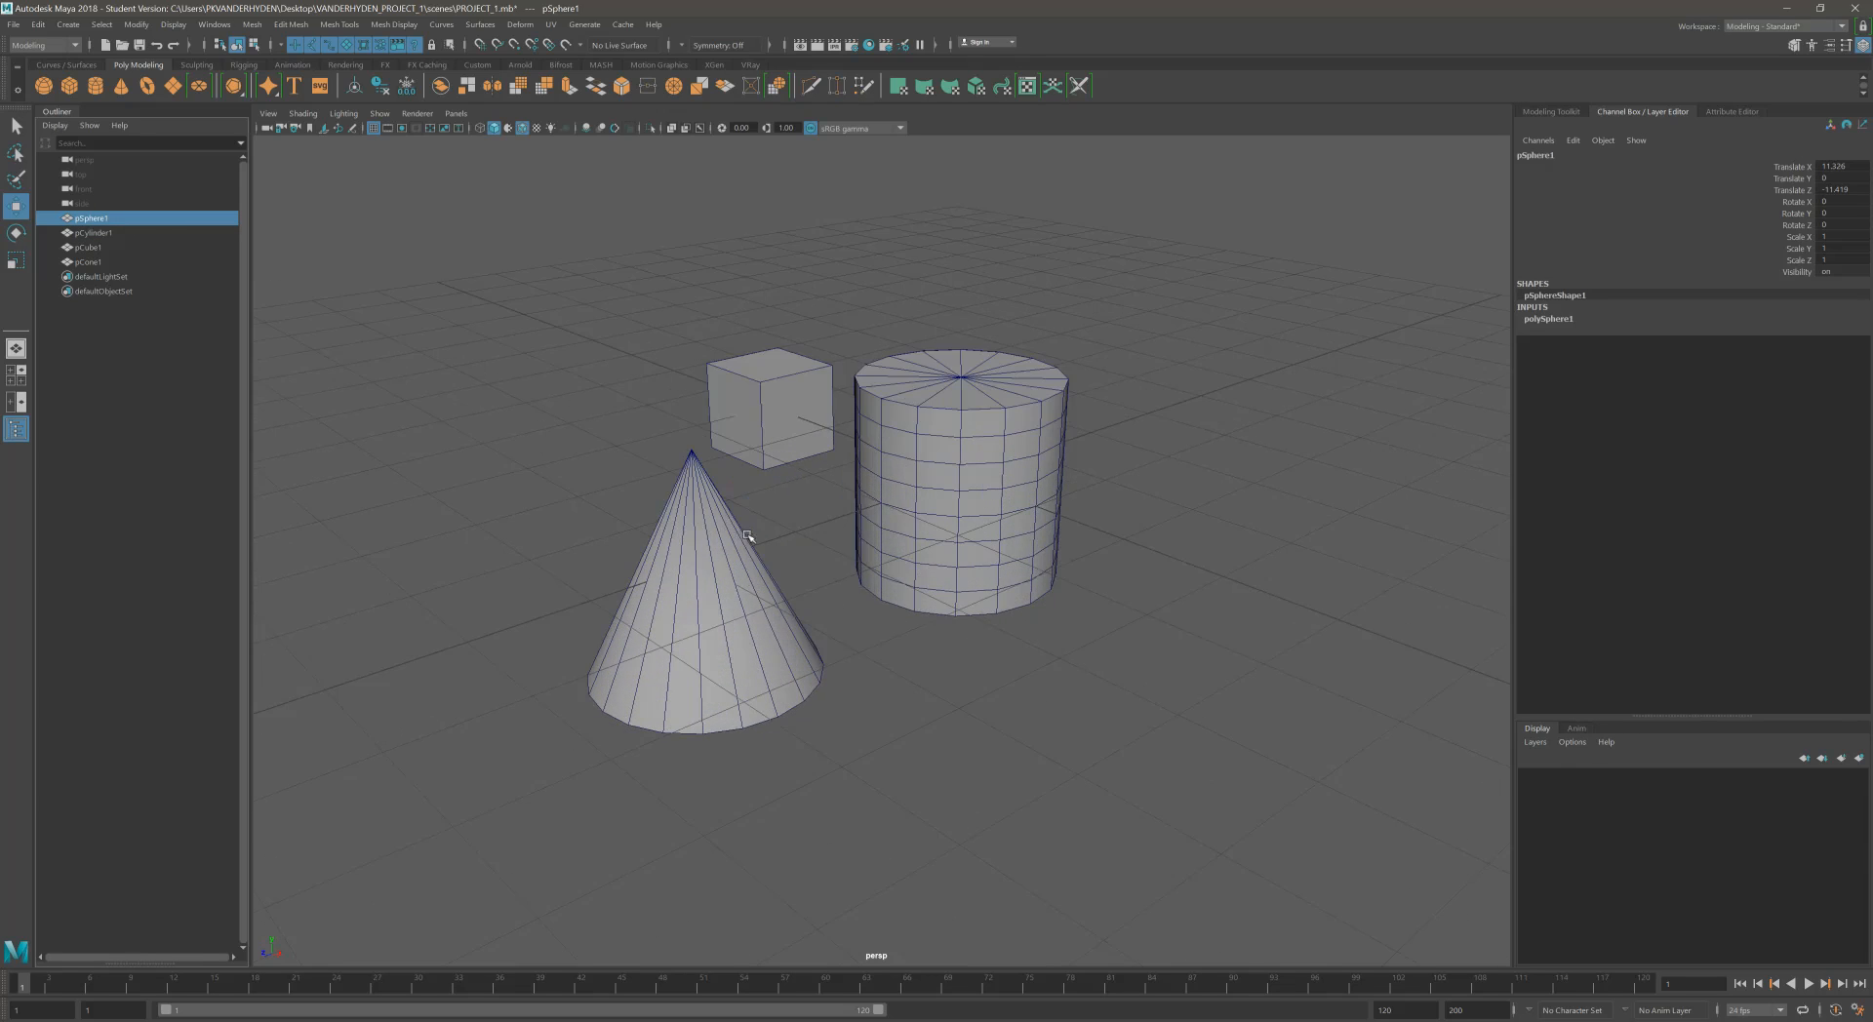
key("Delete")
Rename the cylinder as MY_CYLINDER in the Outliner.
left_click(104, 215)
left_click(115, 235)
left_click(131, 221)
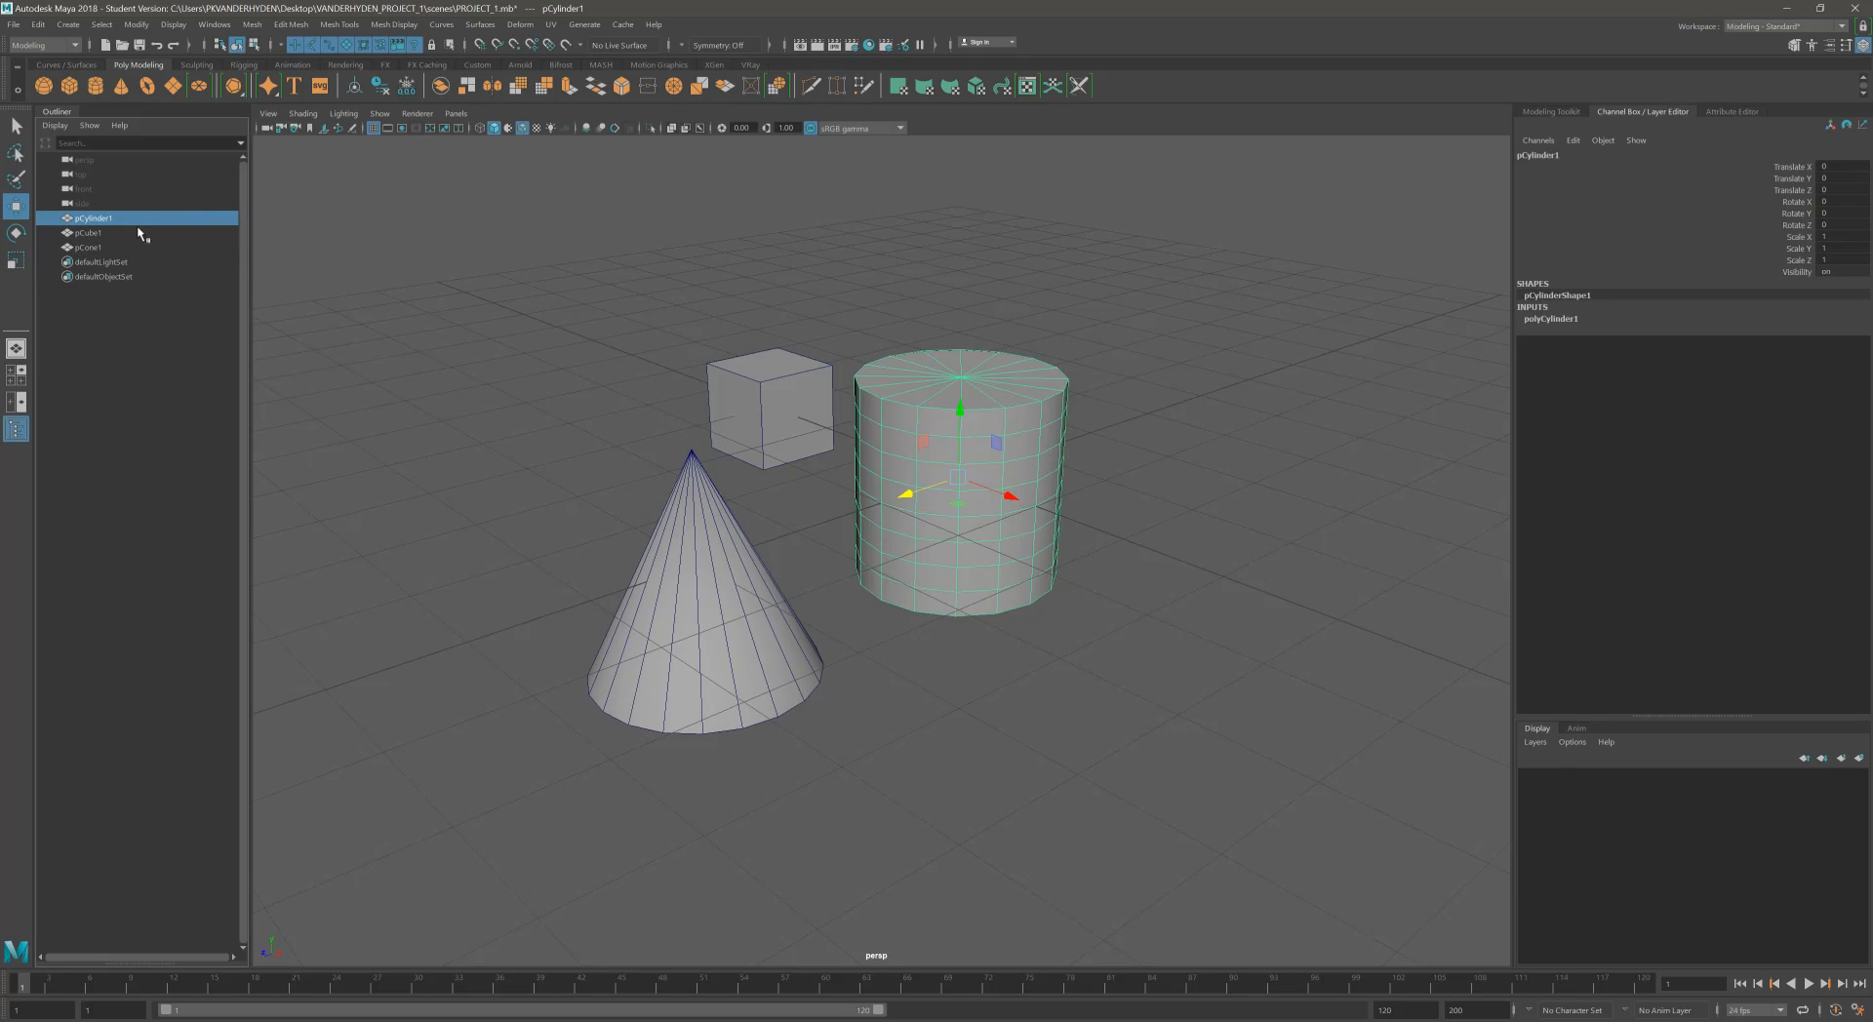
double_click(127, 218)
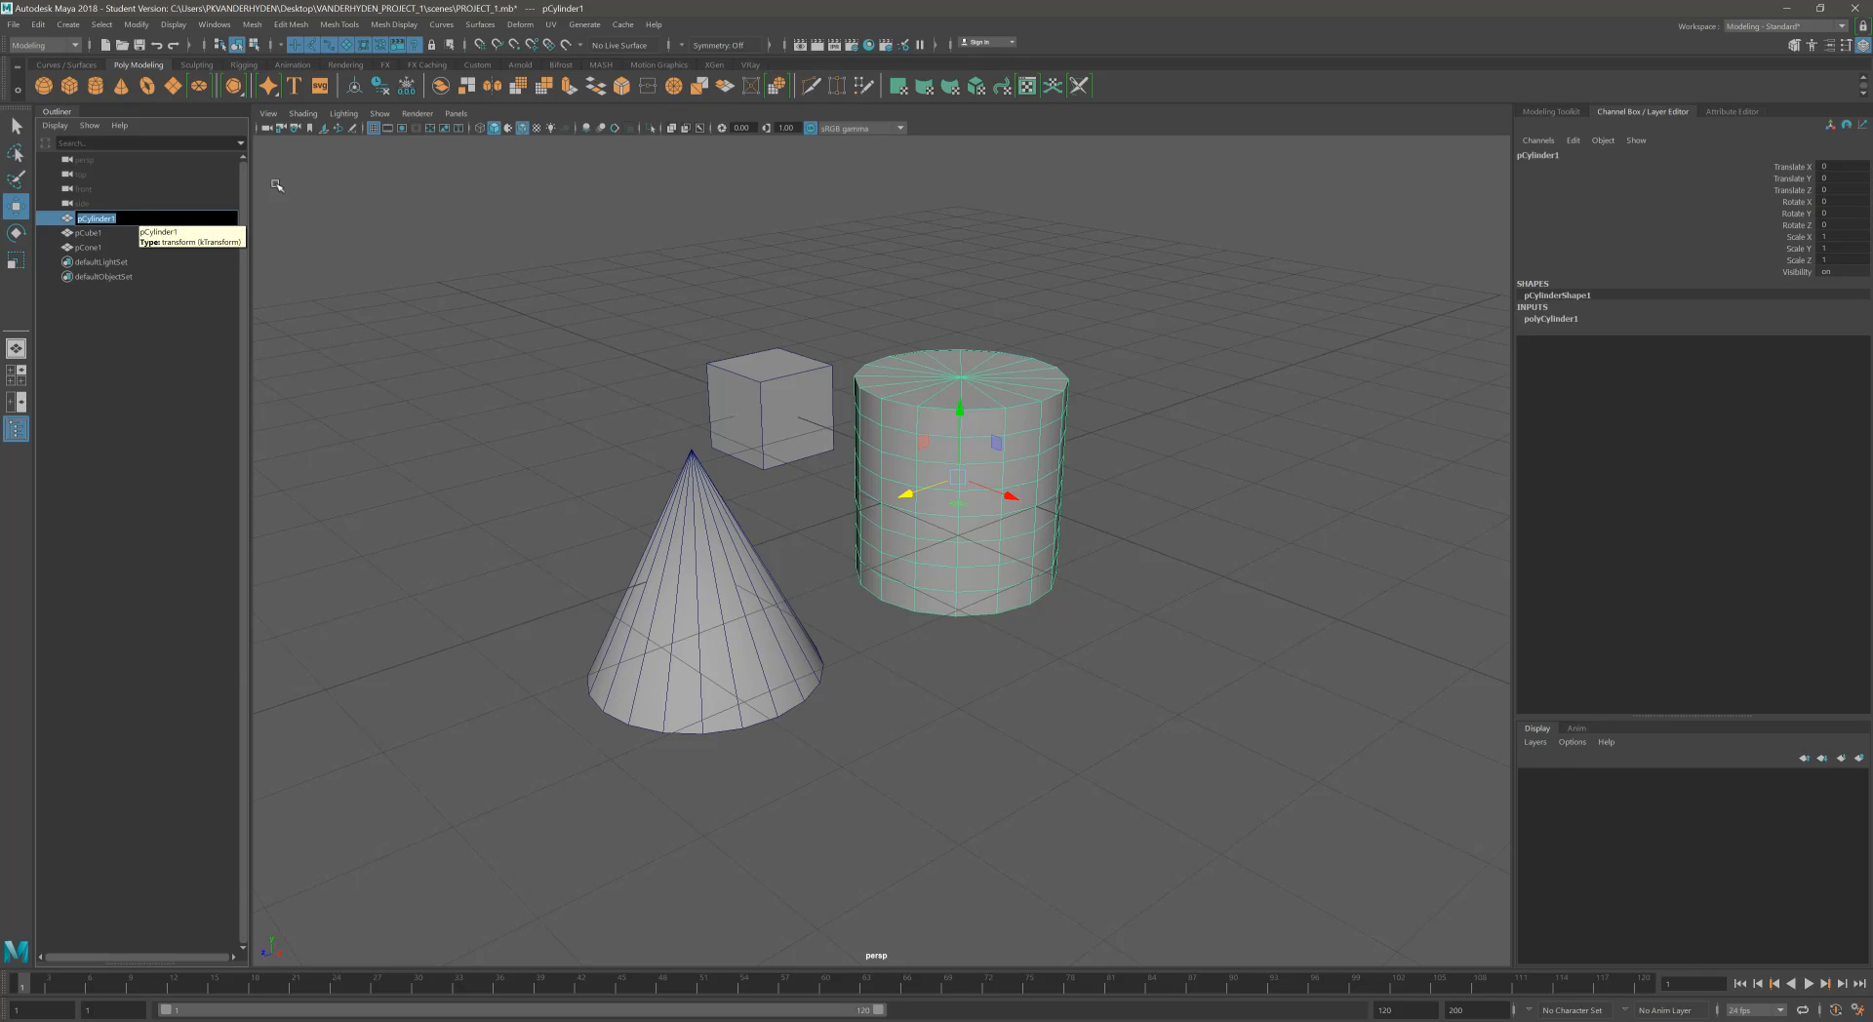
type("MY_CYLINDER")
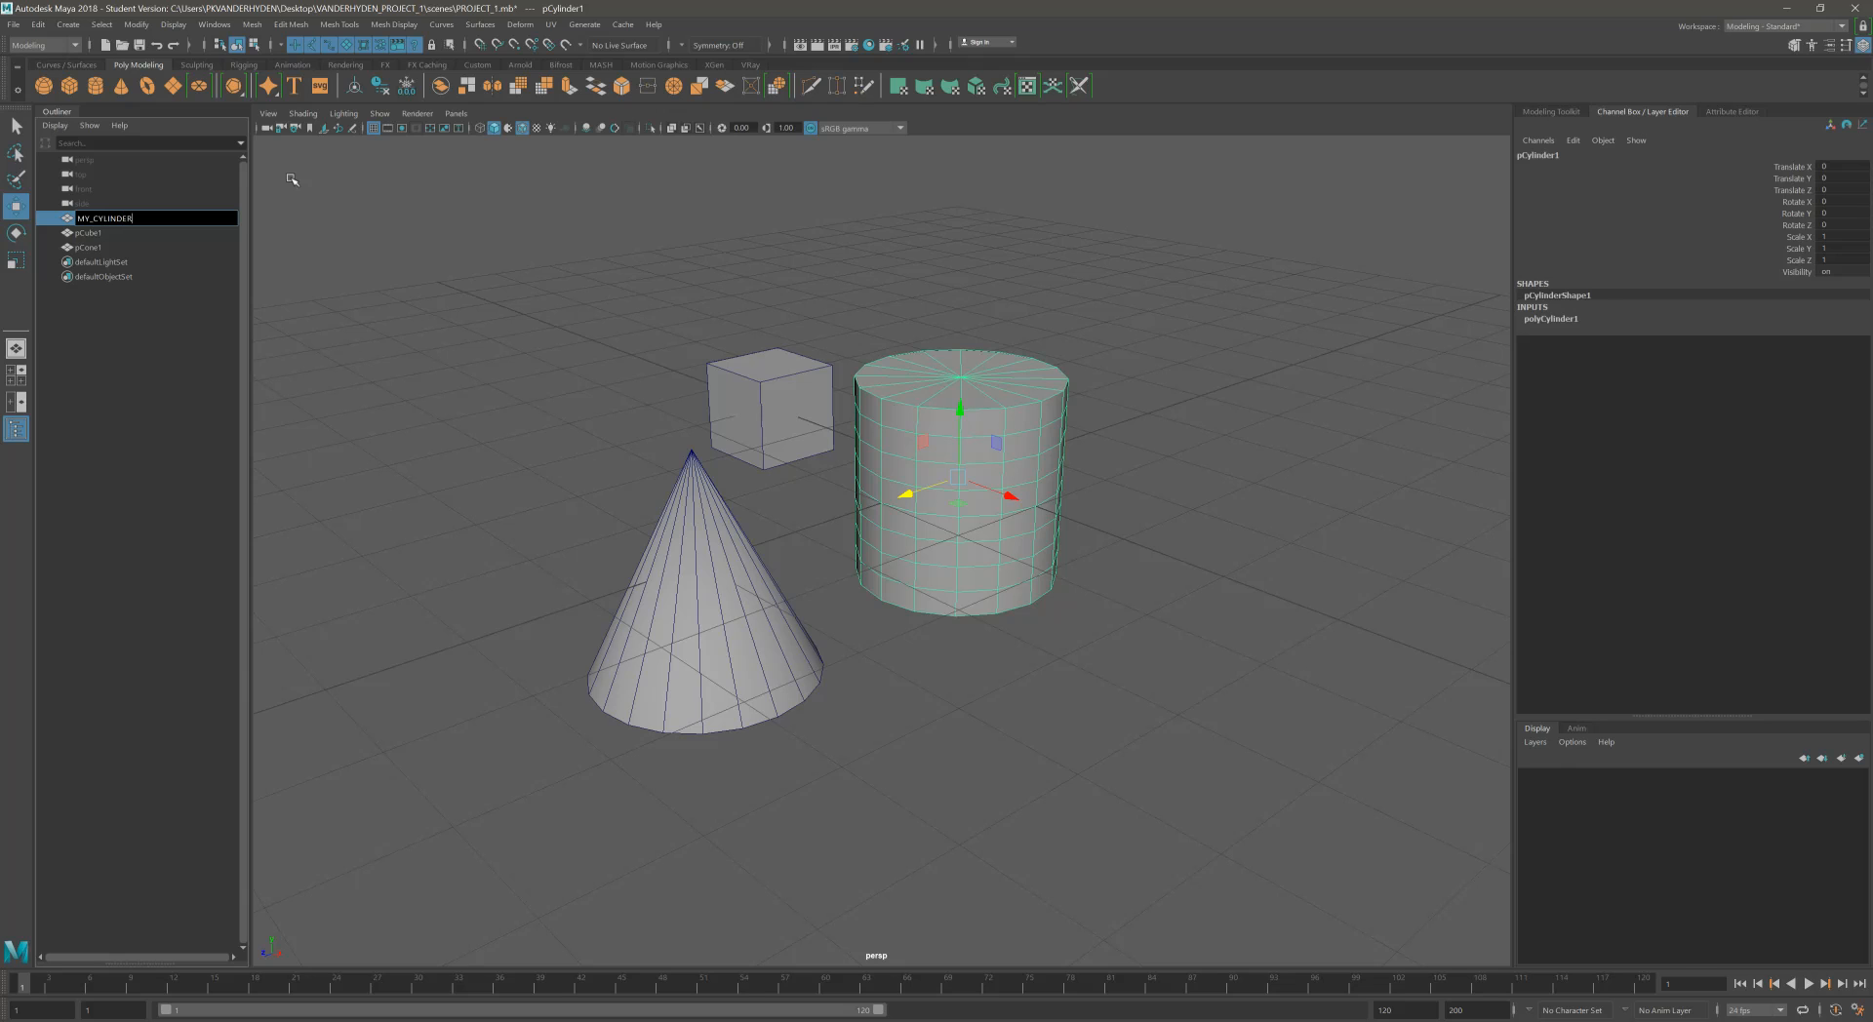
key("Return")
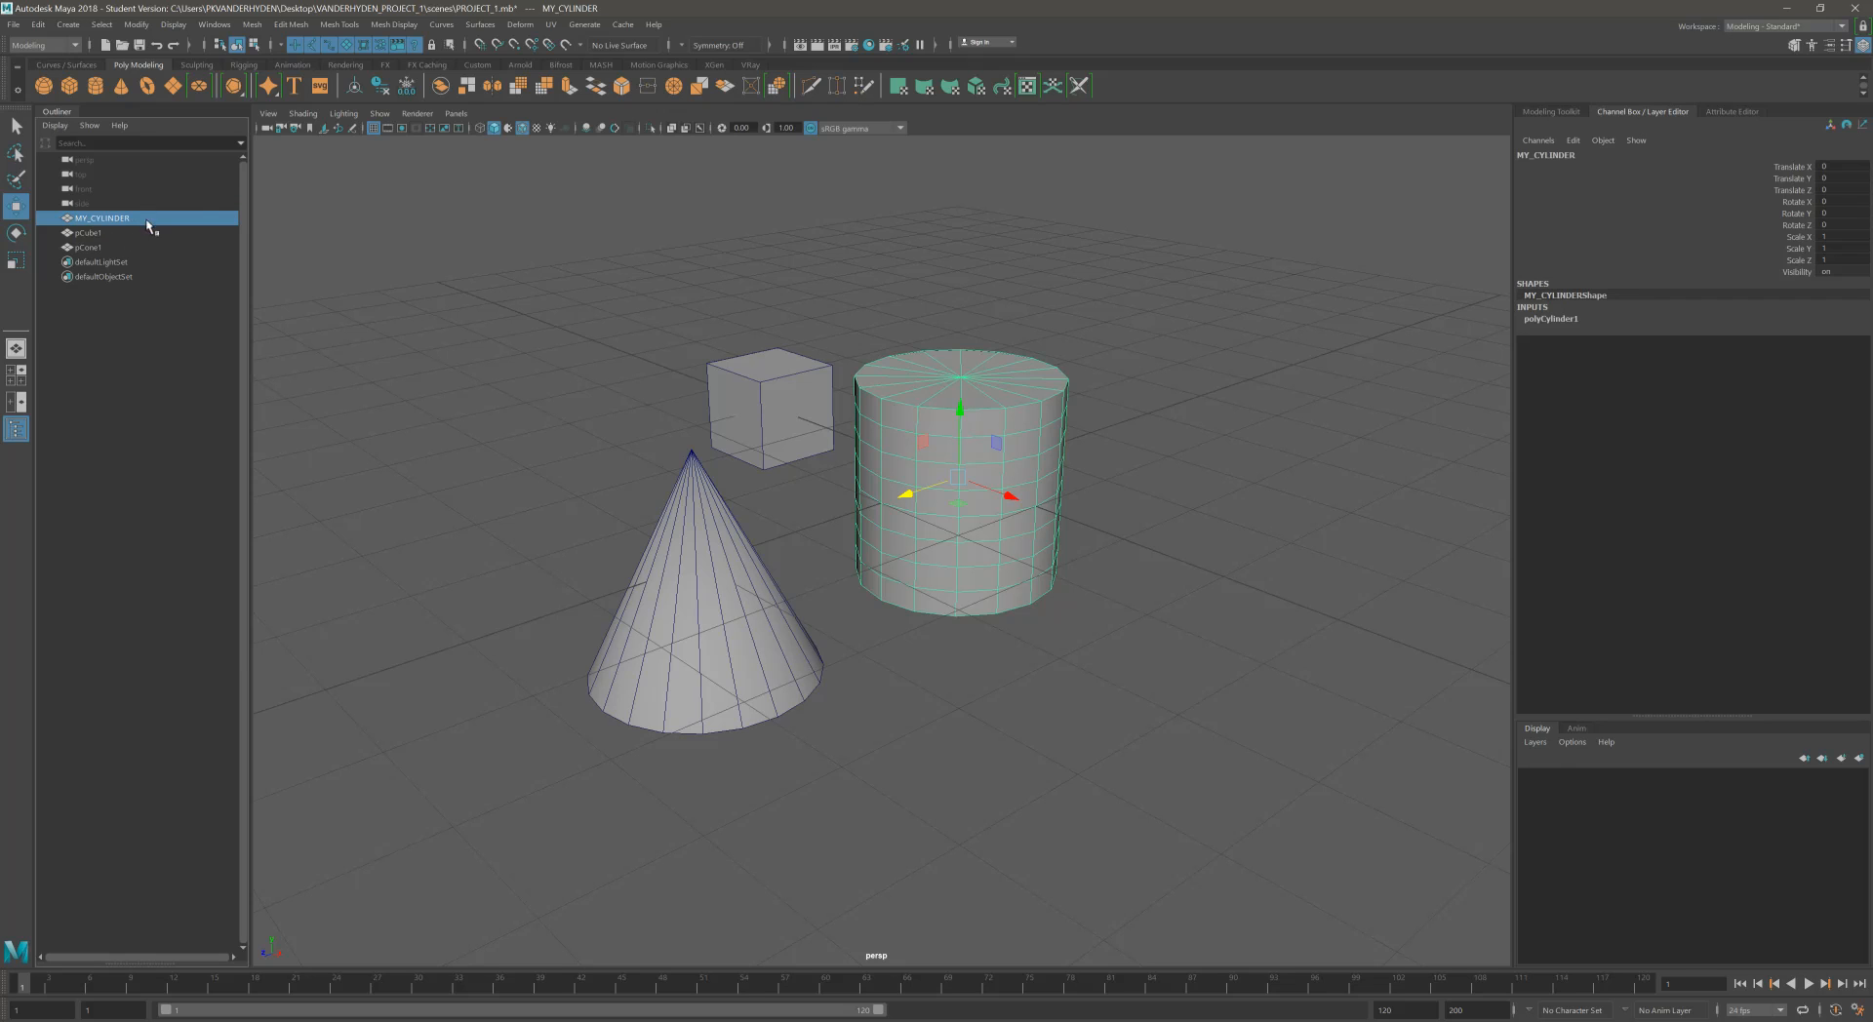
scroll(1024, 442, "down", 3)
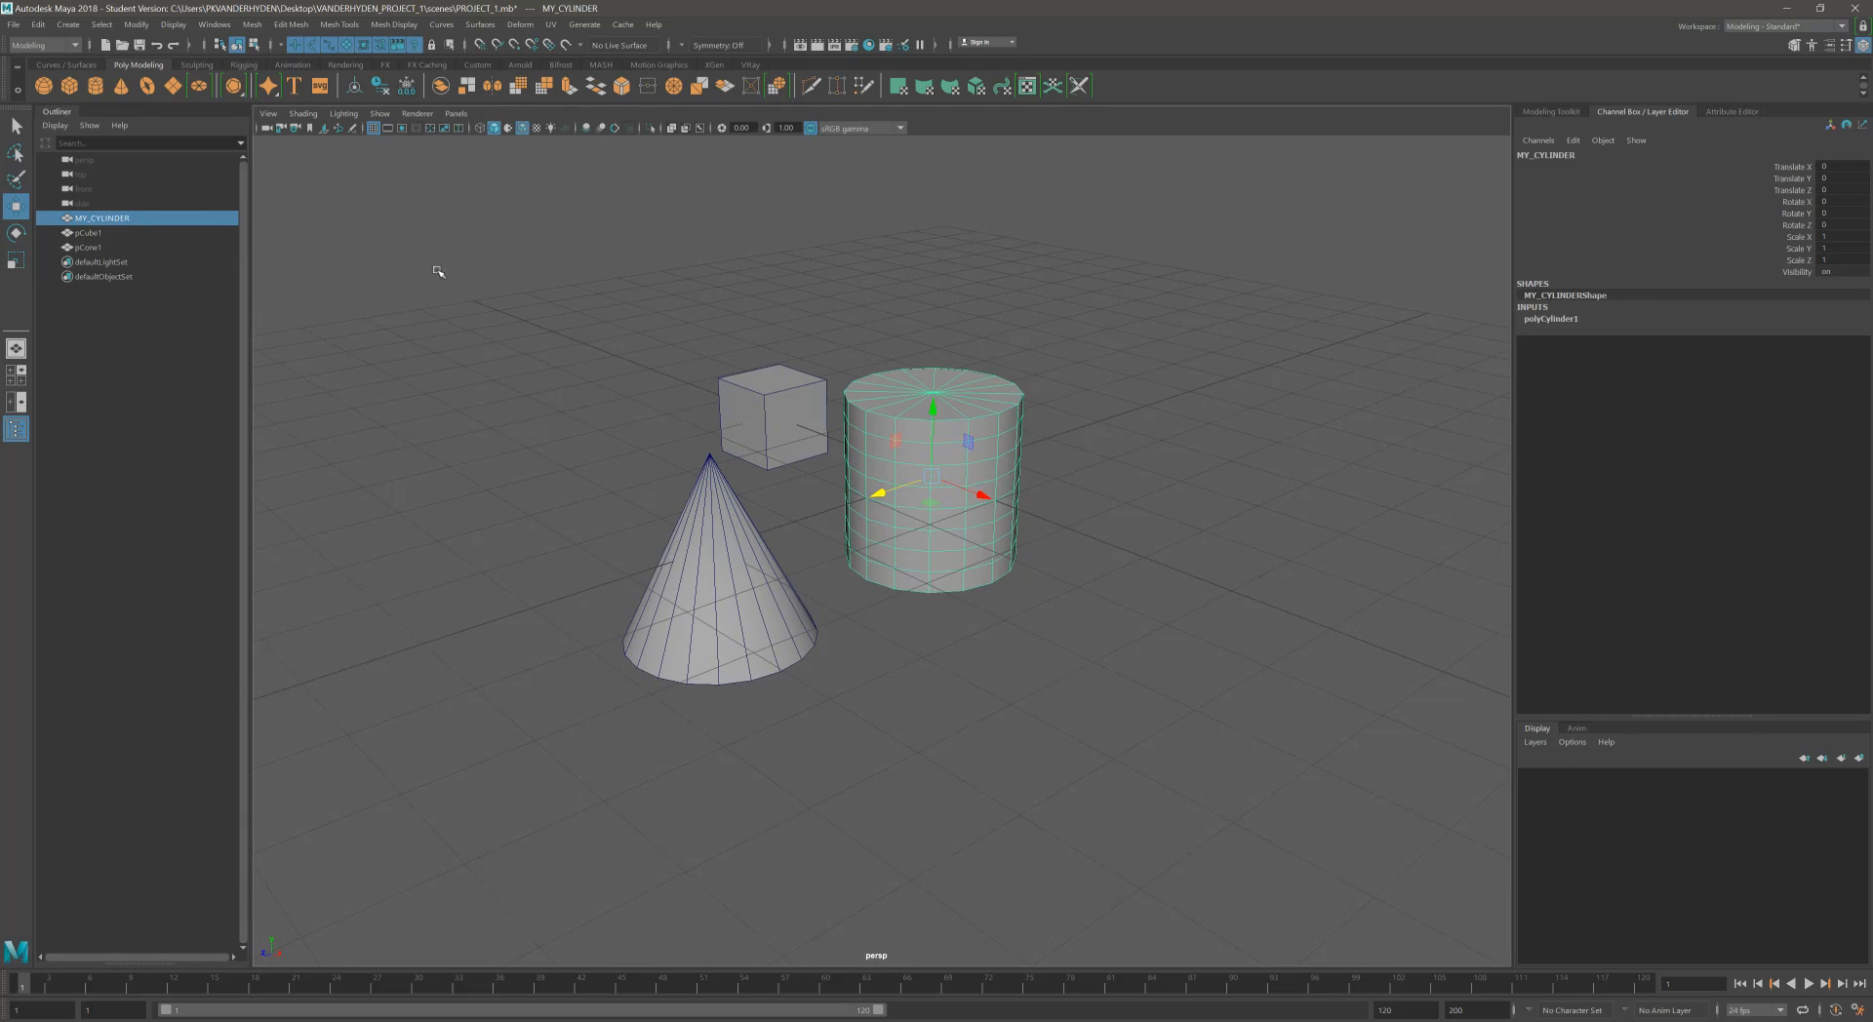